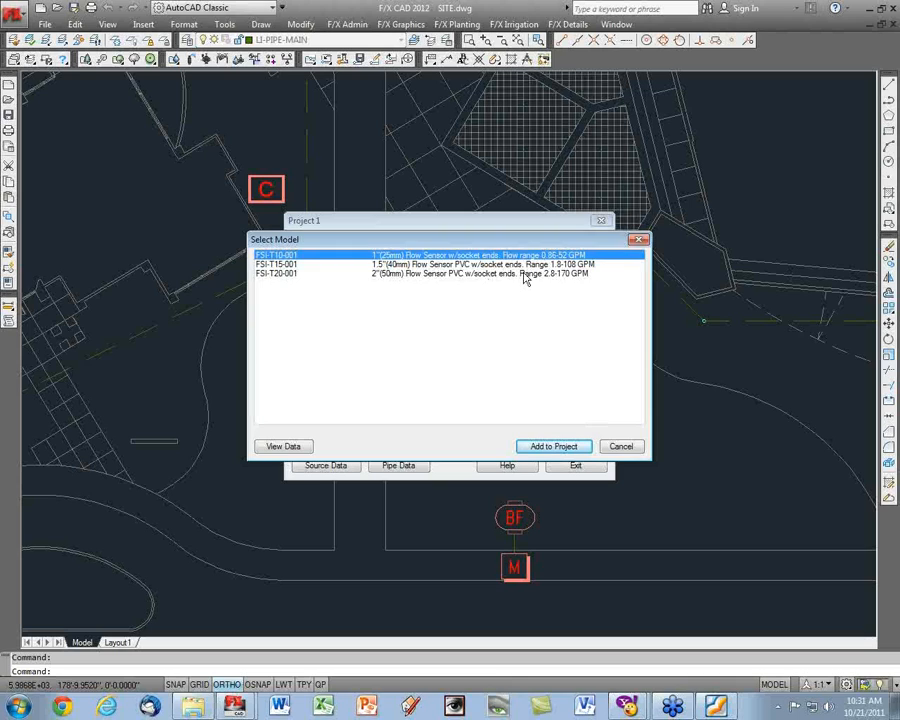
Add the 1.5-inch FSI-T15-001 flow sensor to the project's auxiliary equipment and close the Irrigation Manager.
click(523, 274)
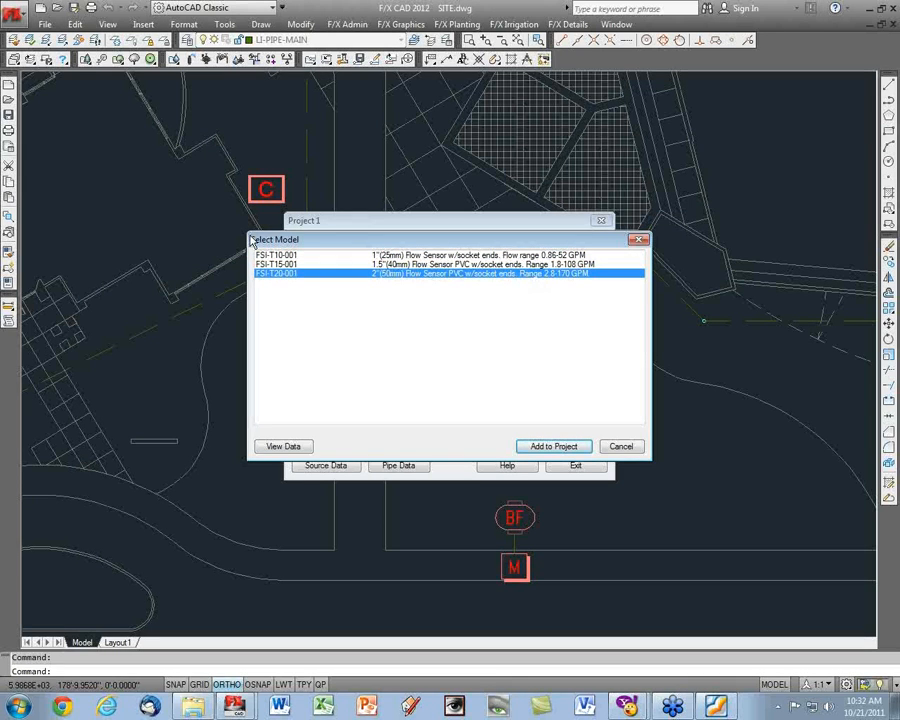
click(531, 265)
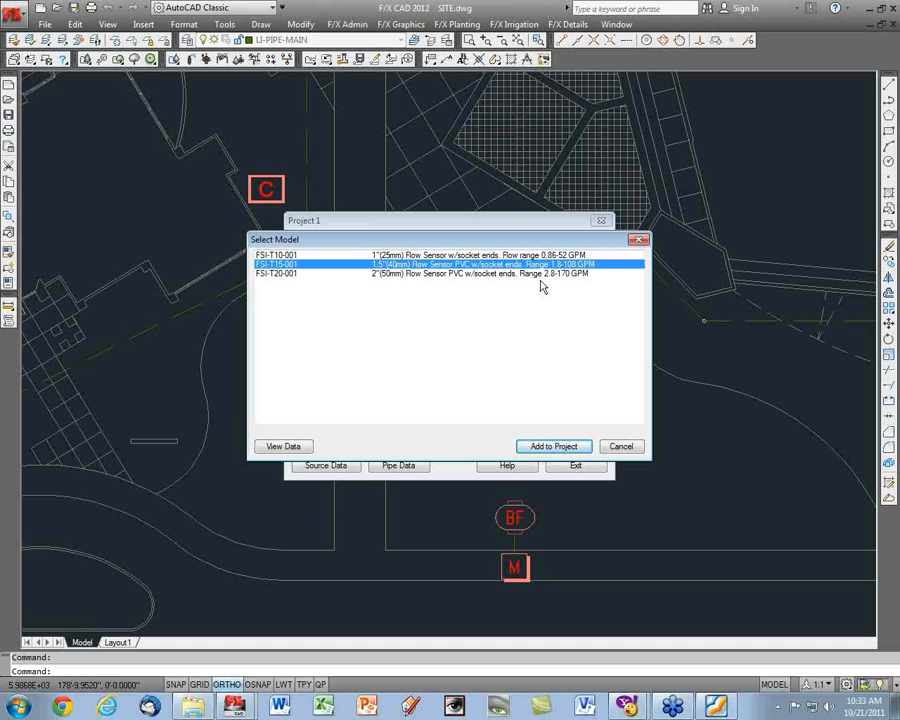
click(552, 274)
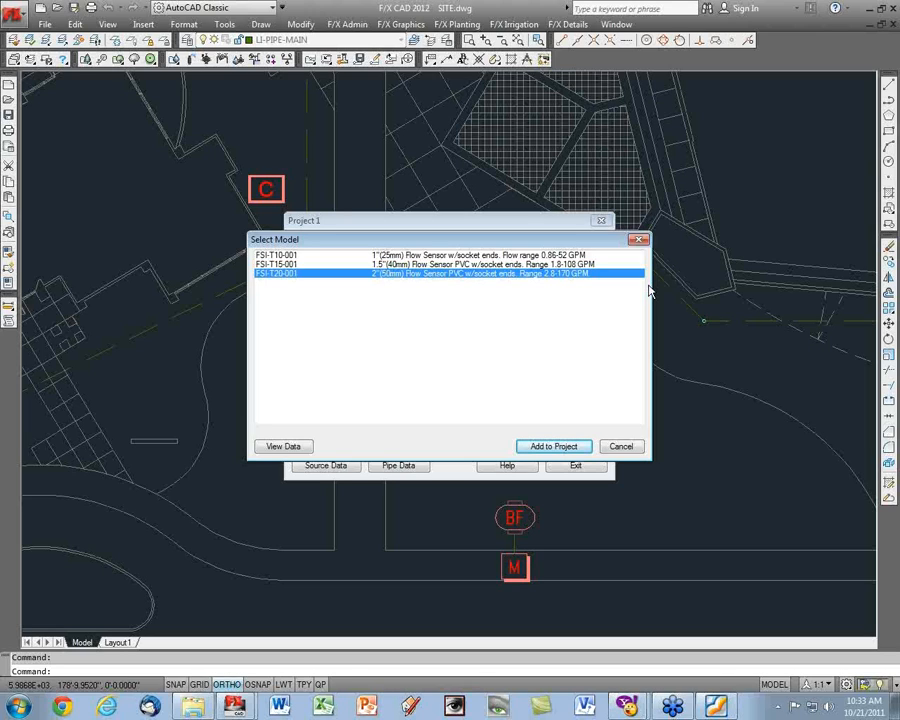
click(528, 264)
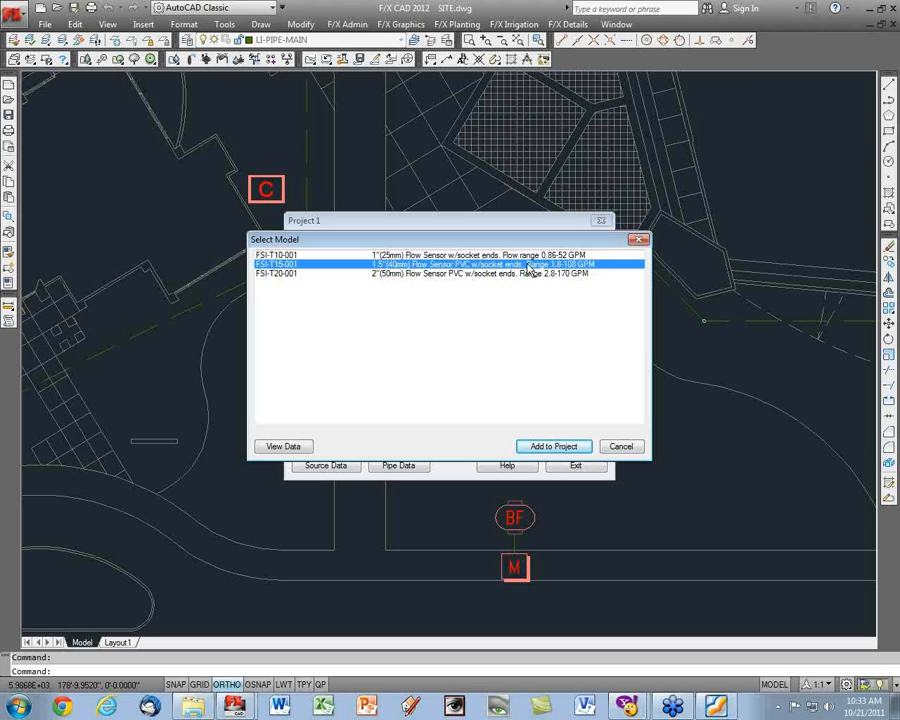
click(555, 447)
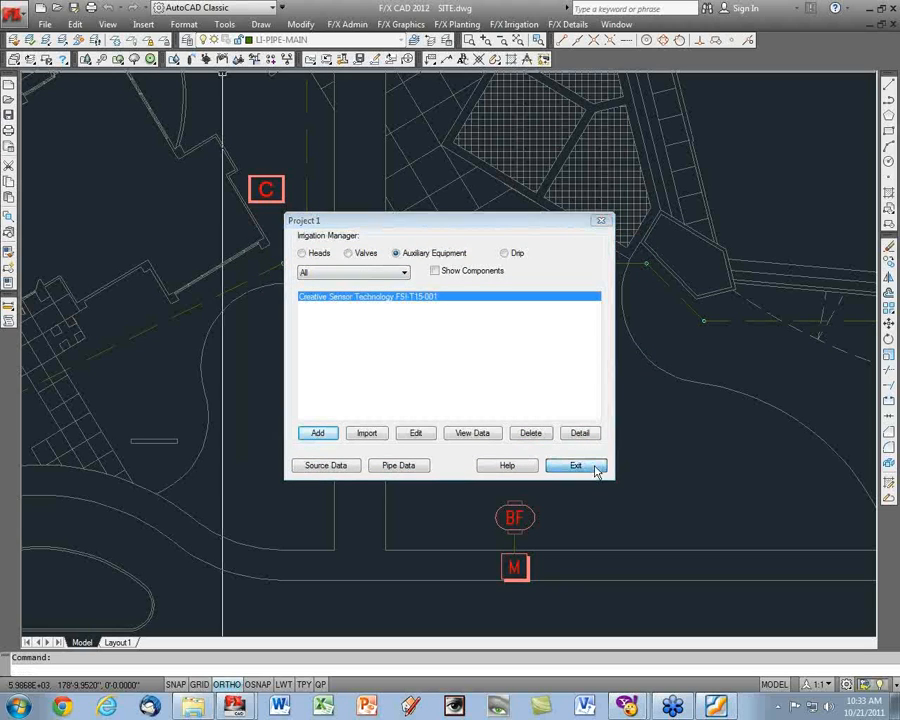
click(594, 467)
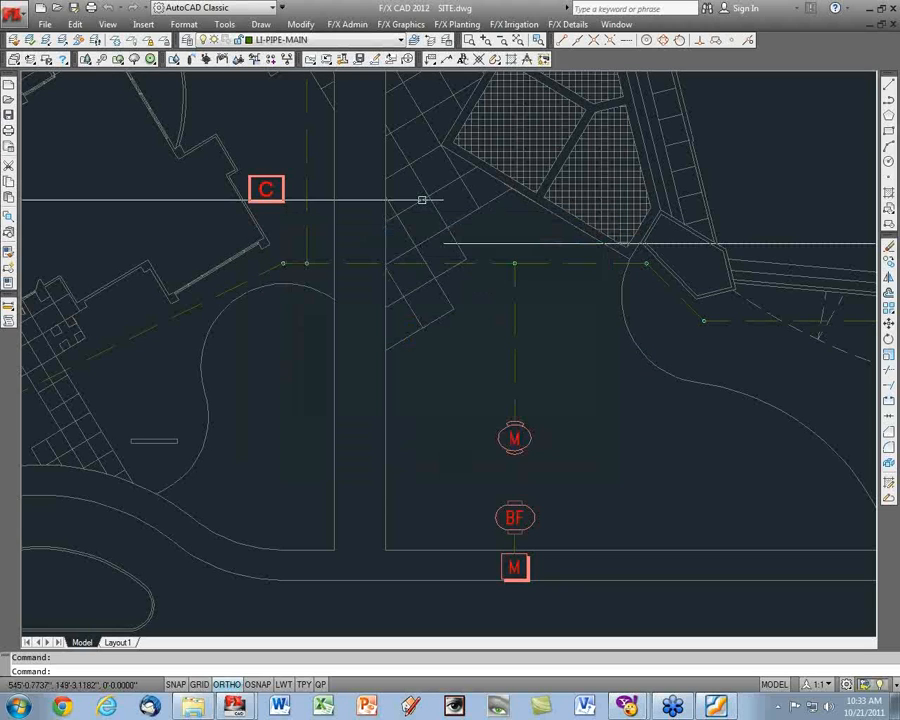
Place the Creative Sensor Technology FSI-T15-001 flow sensor between the BF symbol and the oval M symbol, labelled FS.
click(223, 59)
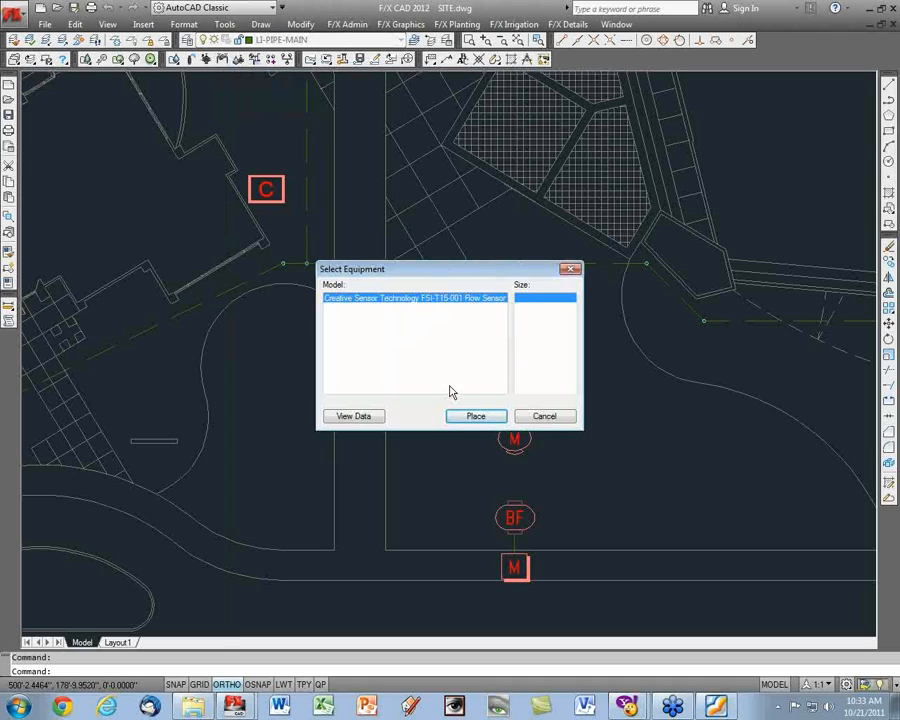
click(475, 415)
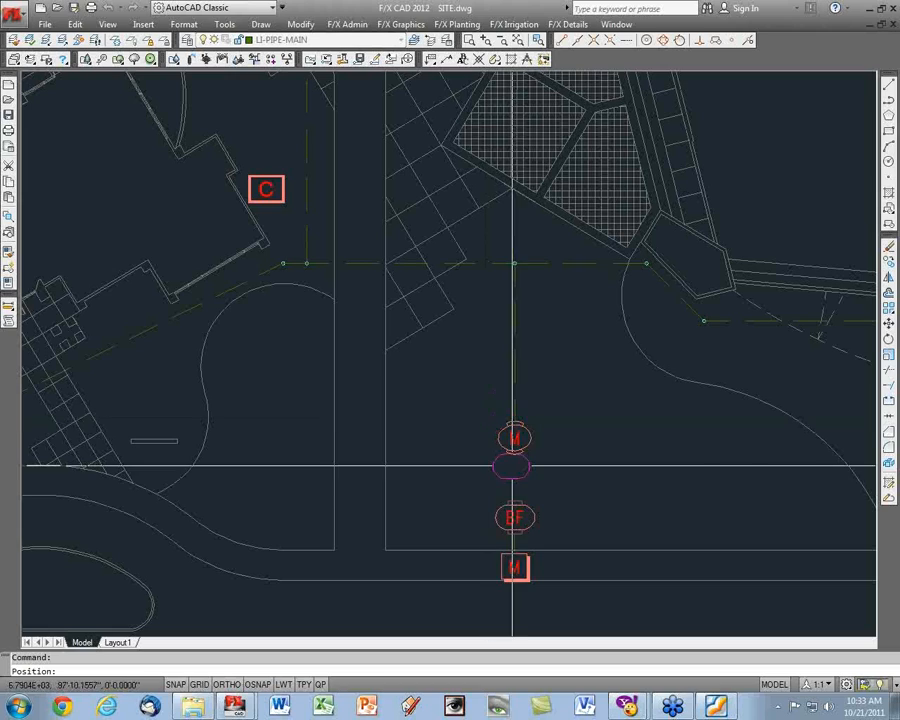
click(514, 476)
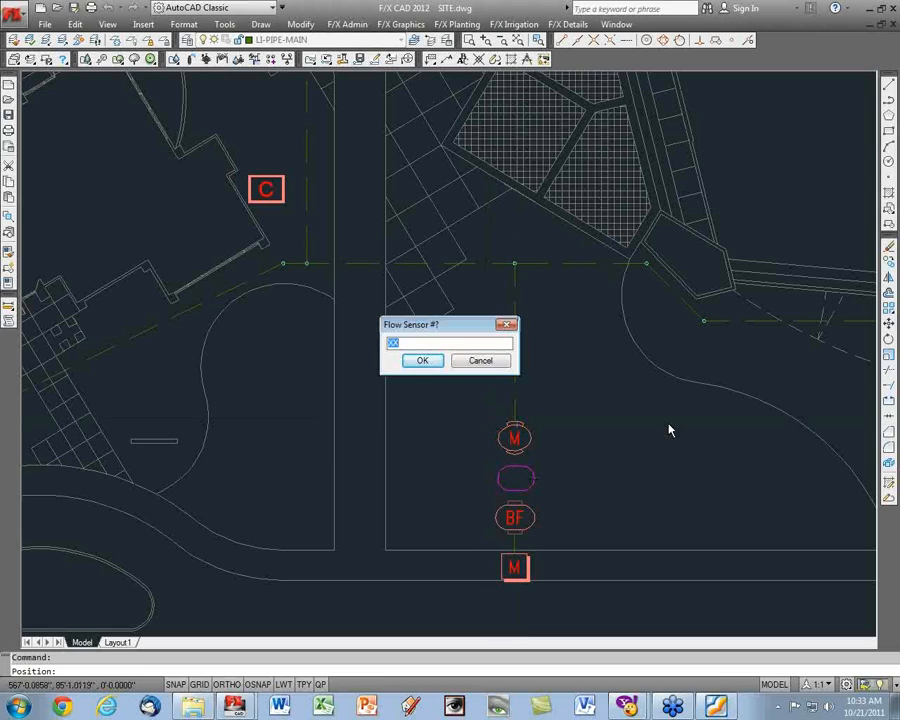
text(FS)
click(422, 360)
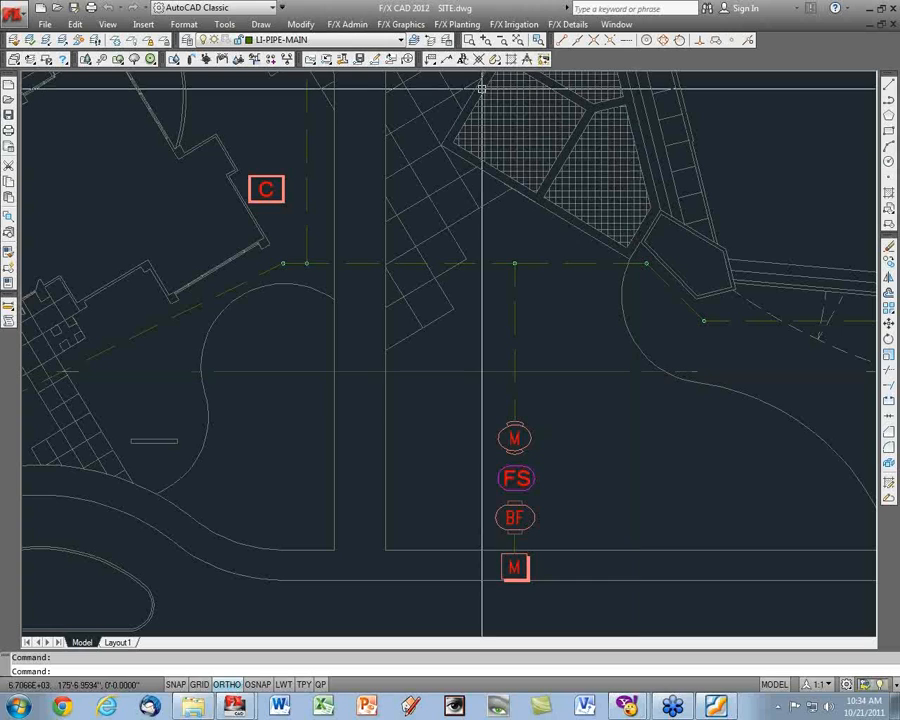
Open the detail selection for the FSI-T15-001 flow sensor from the project's auxiliary equipment list.
right_click(393, 63)
click(224, 92)
click(222, 90)
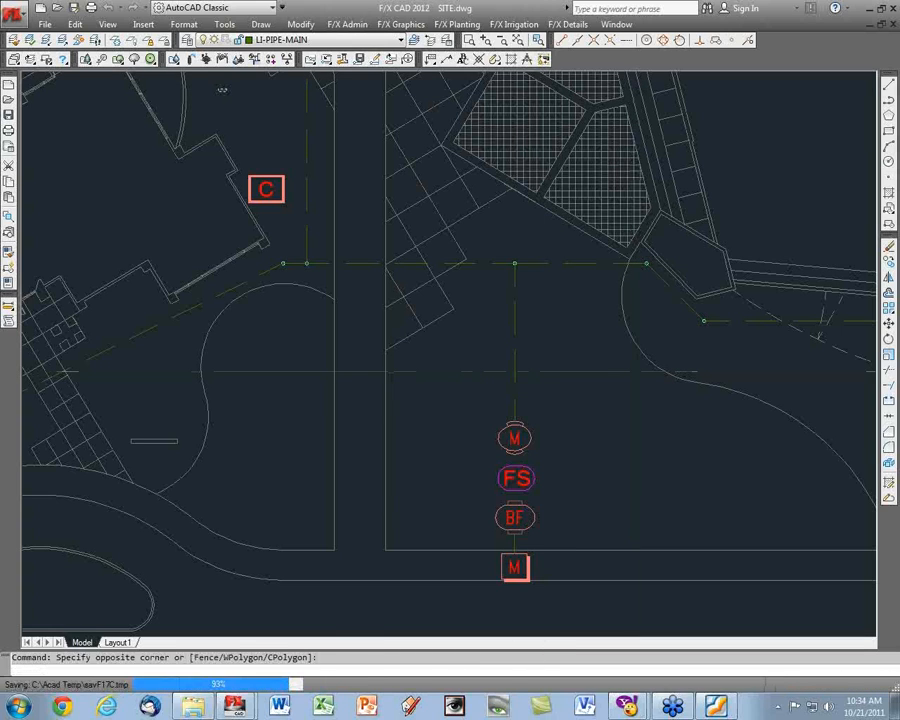
click(176, 60)
click(440, 254)
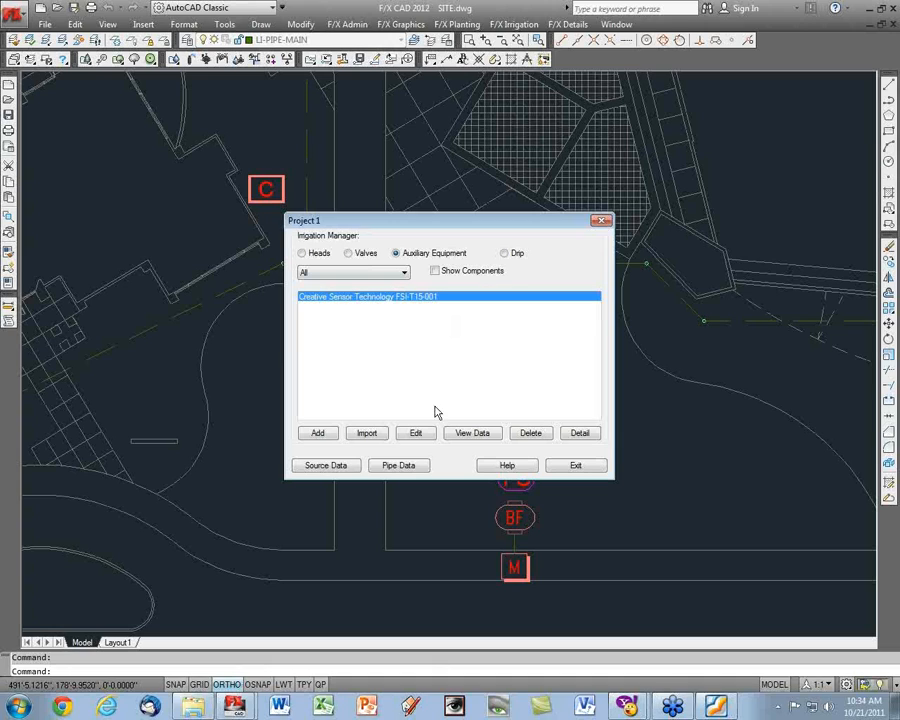
click(598, 438)
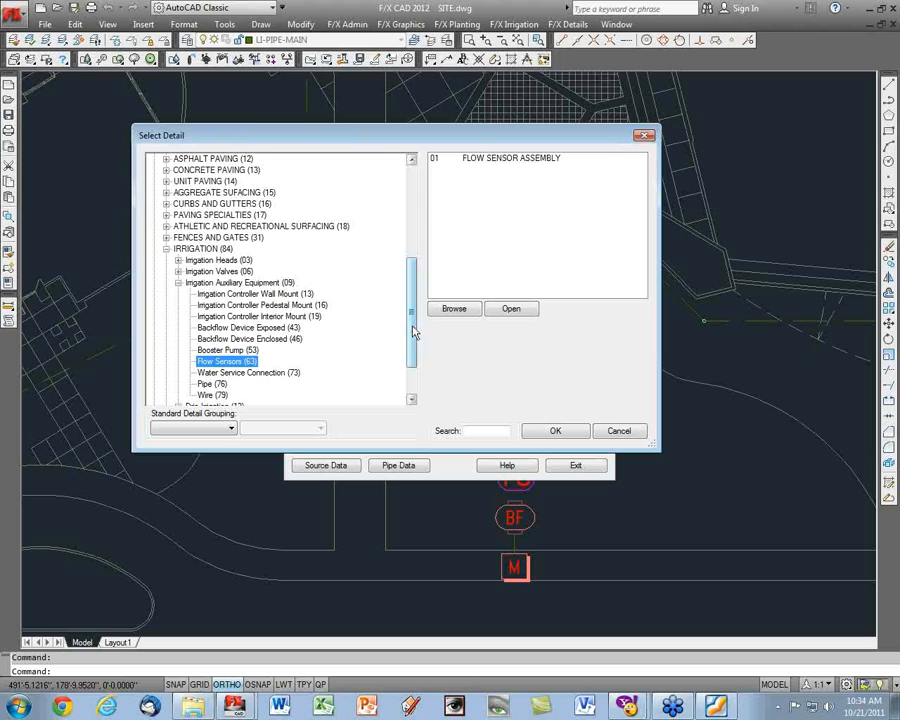
Look through the top-level custom detail categories, from Detail Callout Example to F/X Details.
drag(414, 332, 418, 212)
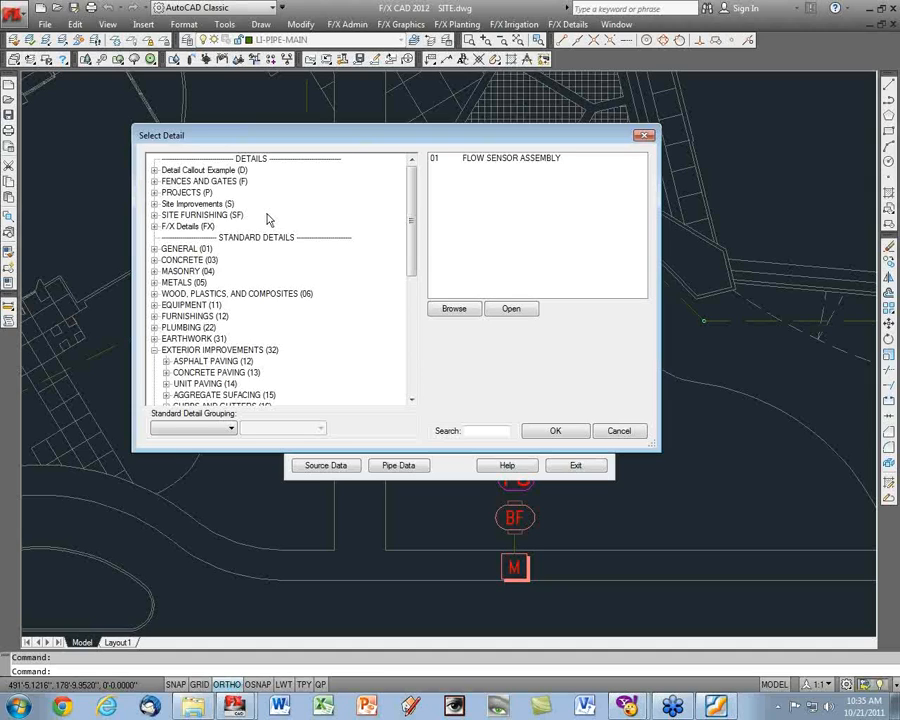
click(228, 227)
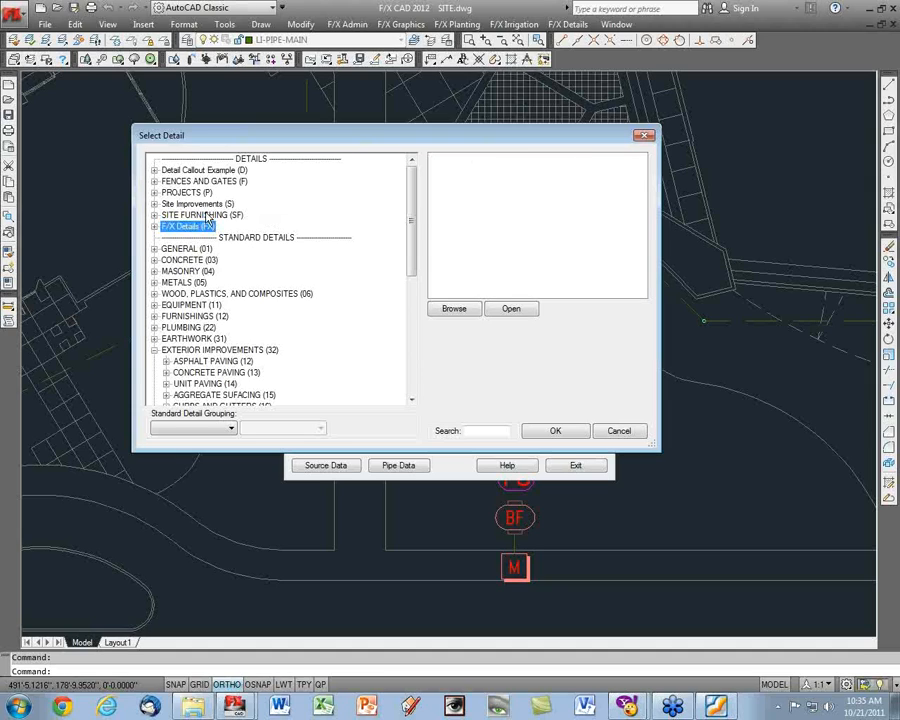
click(203, 214)
click(198, 184)
click(197, 192)
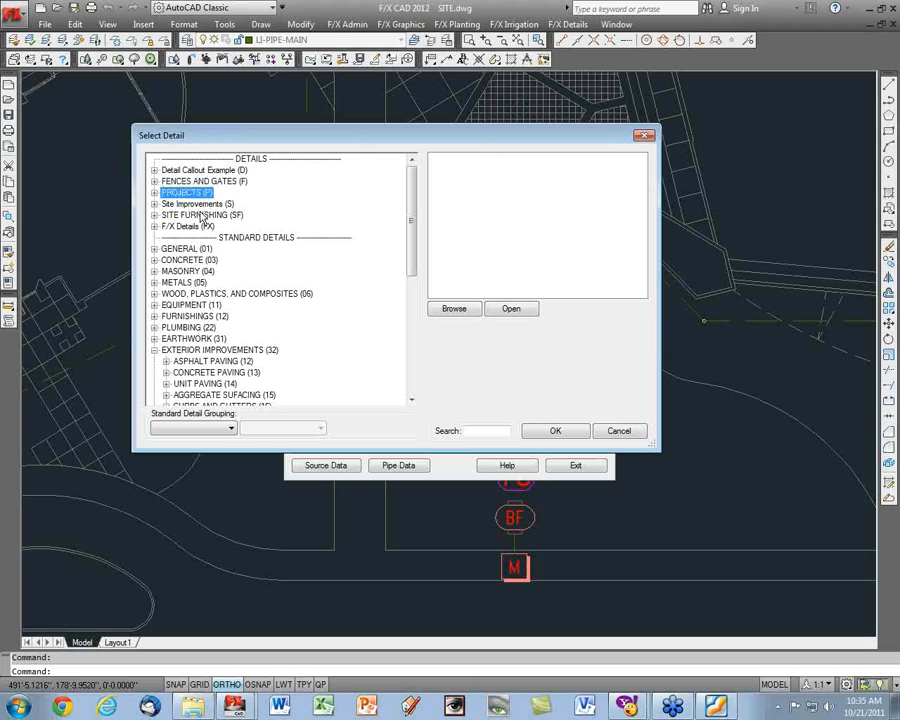
click(199, 204)
click(202, 172)
click(188, 228)
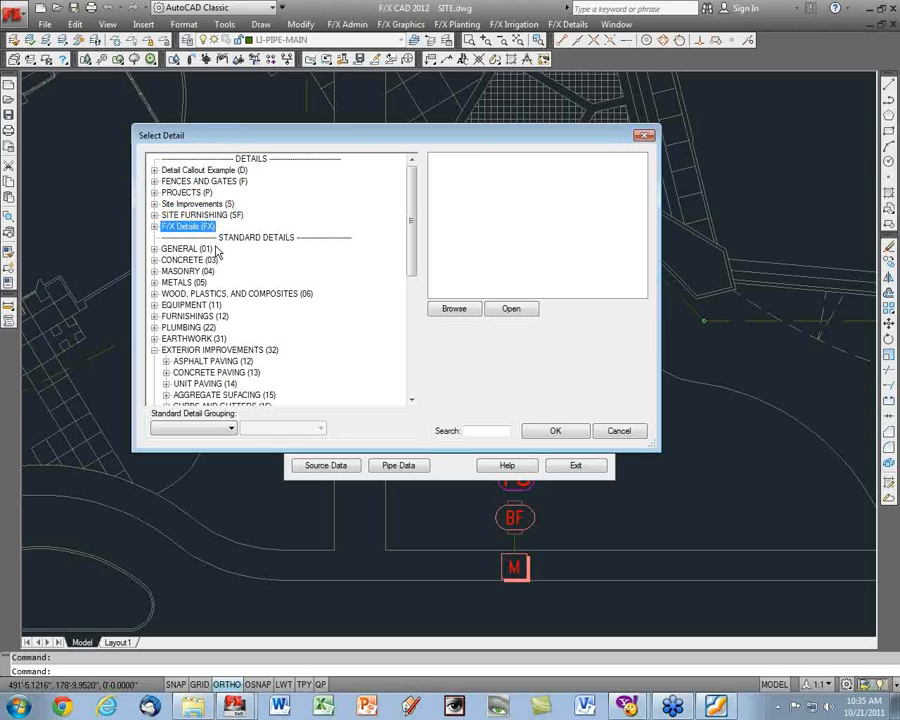
Browse F/X Details to Irrigation, CST Creative Sensor Technology, and select the Flow Sensor (FLOW) category.
click(154, 227)
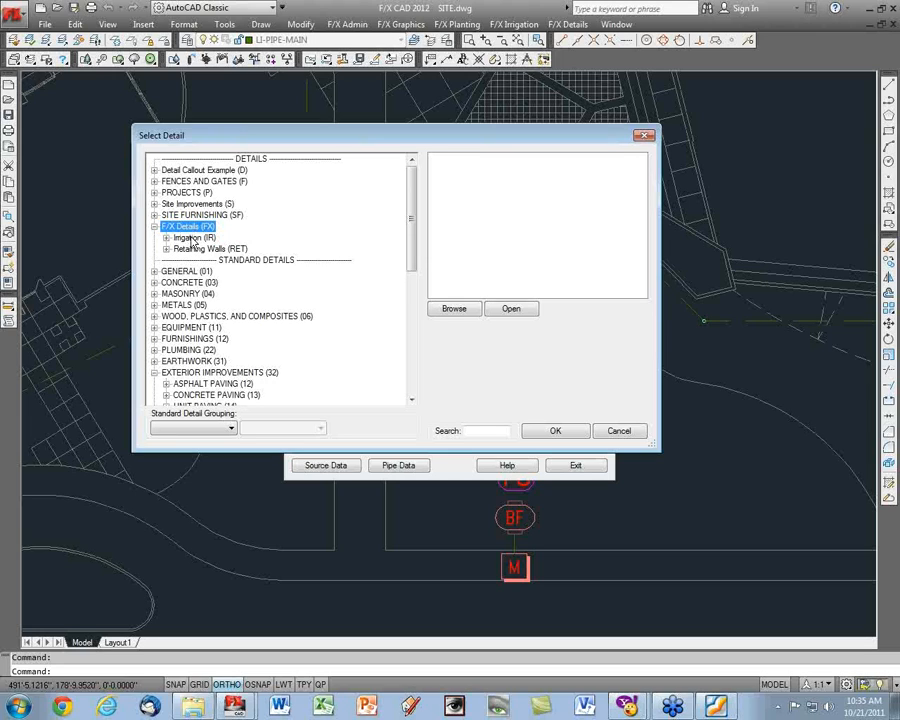
click(166, 238)
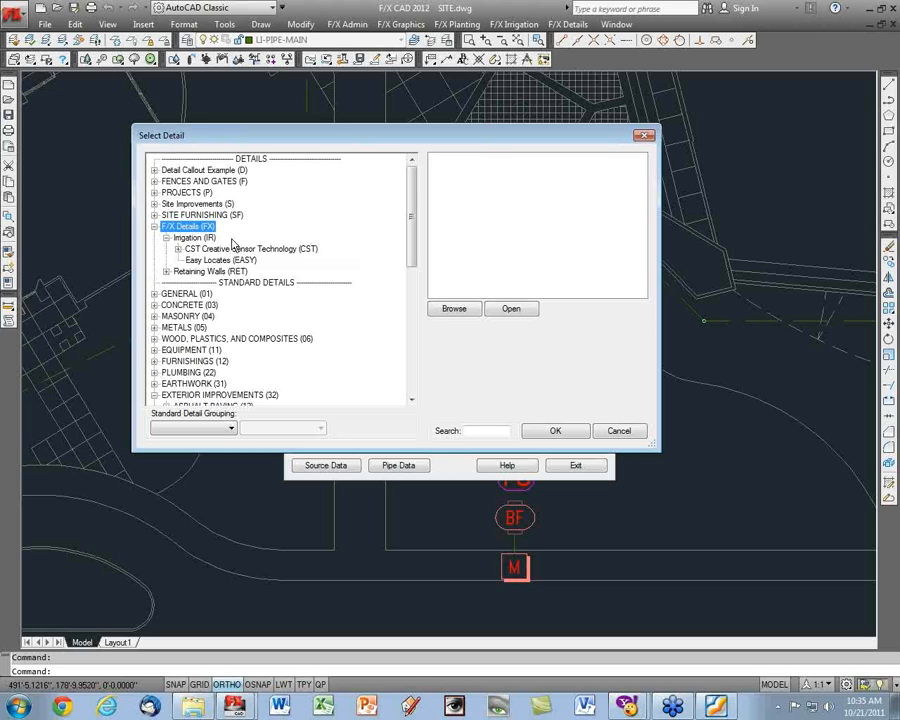
click(195, 251)
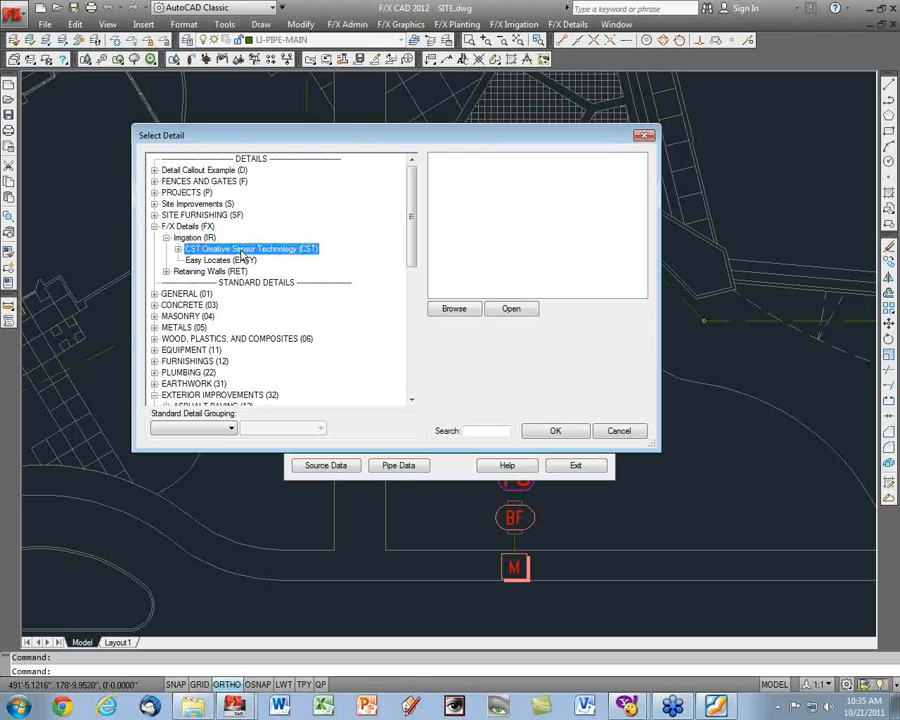
click(206, 261)
click(209, 249)
click(177, 249)
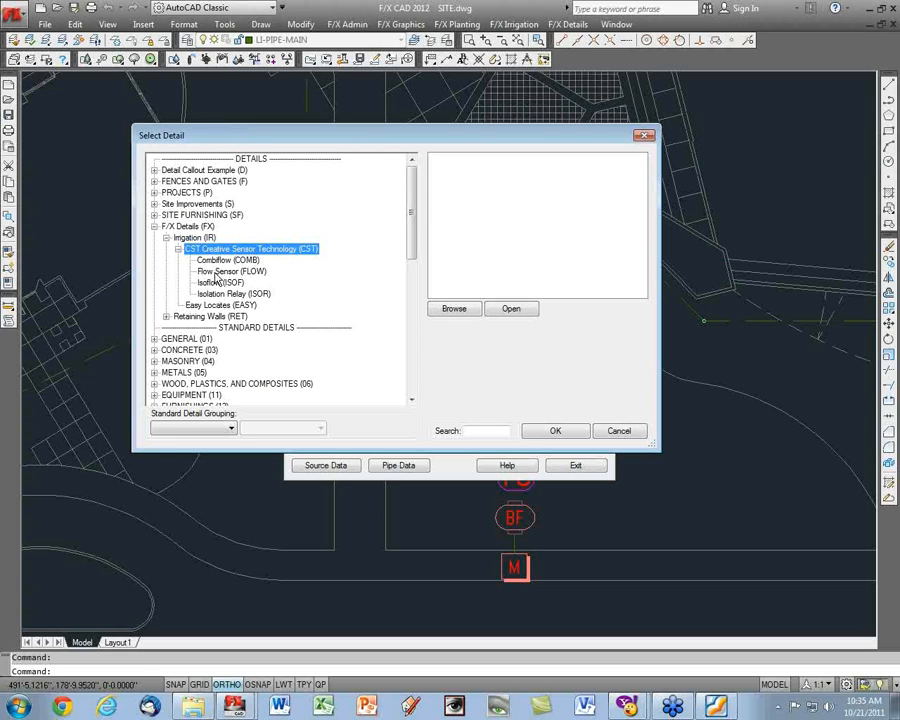
click(226, 271)
Preview both flow sensor details and assign CST TEE MOUNT FLOW SENSOR INSTALLATION to the FSI-T15-001 sensor, closing the Irrigation Manager.
click(453, 309)
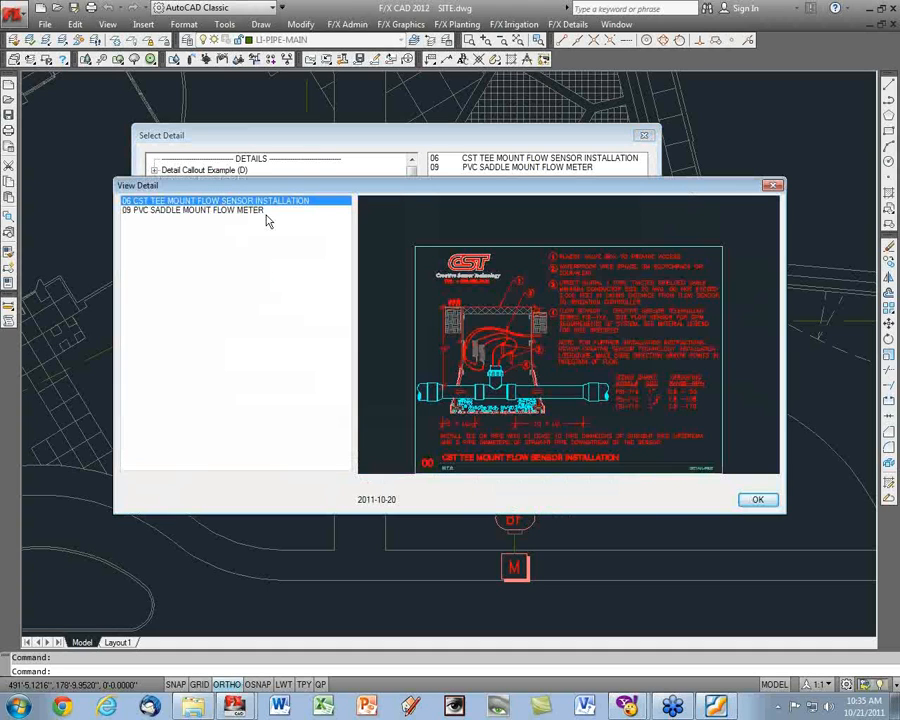
click(209, 210)
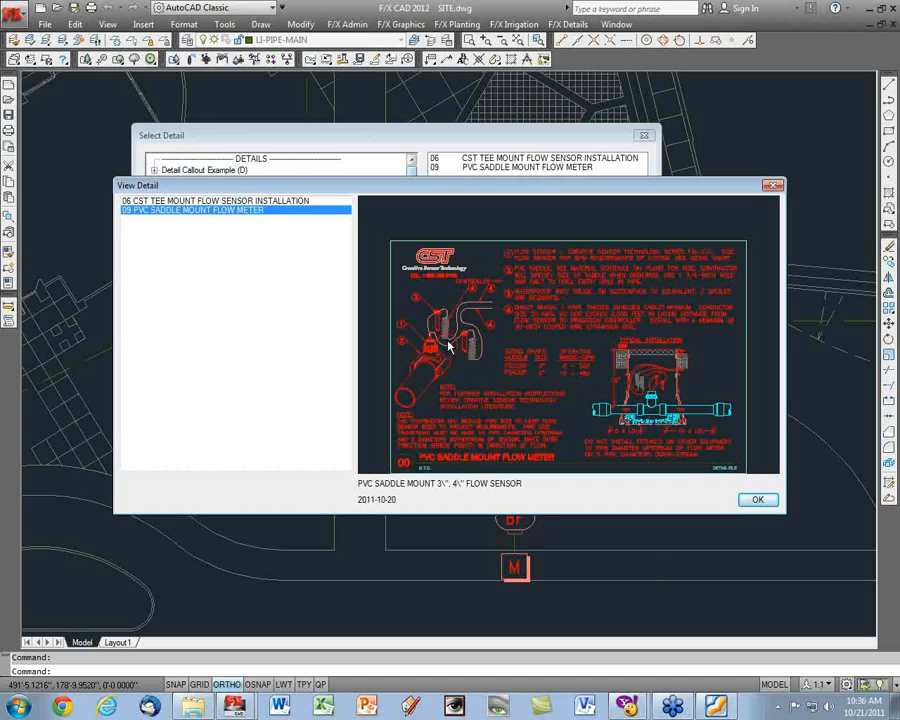
click(235, 201)
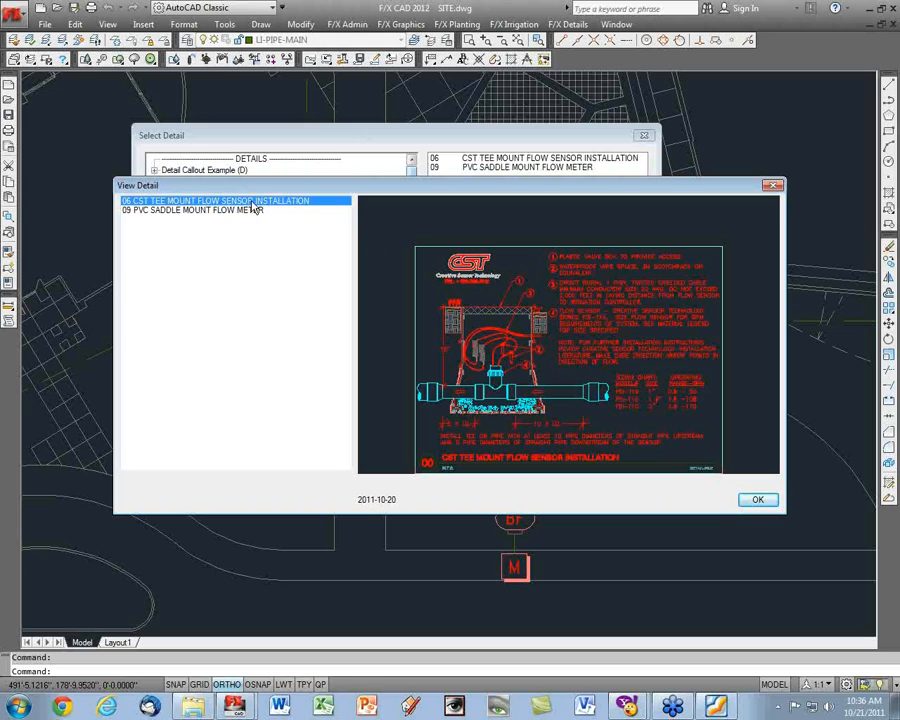
click(759, 500)
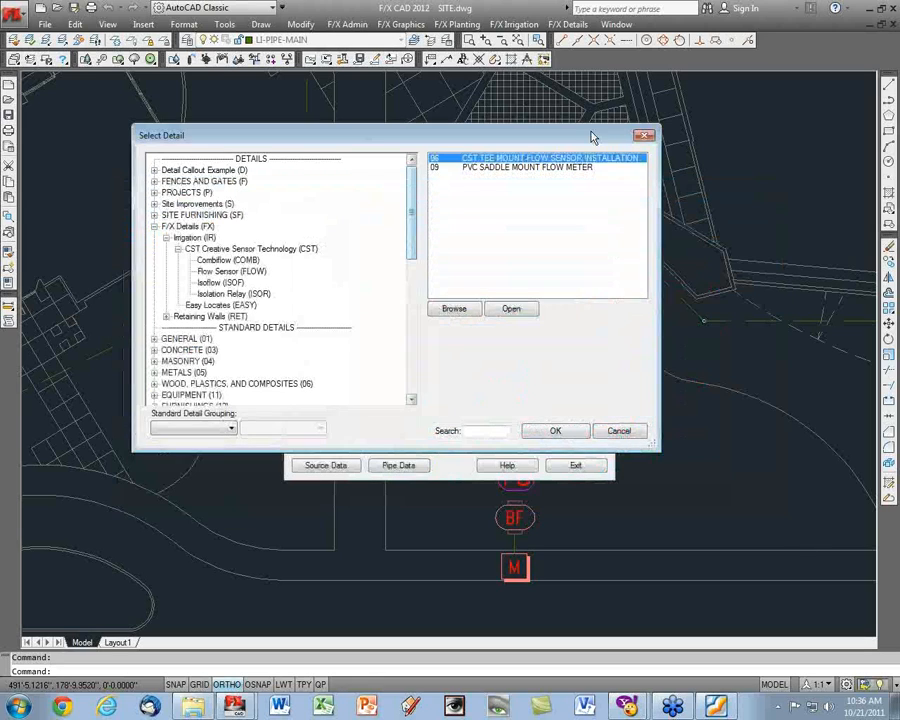
click(553, 433)
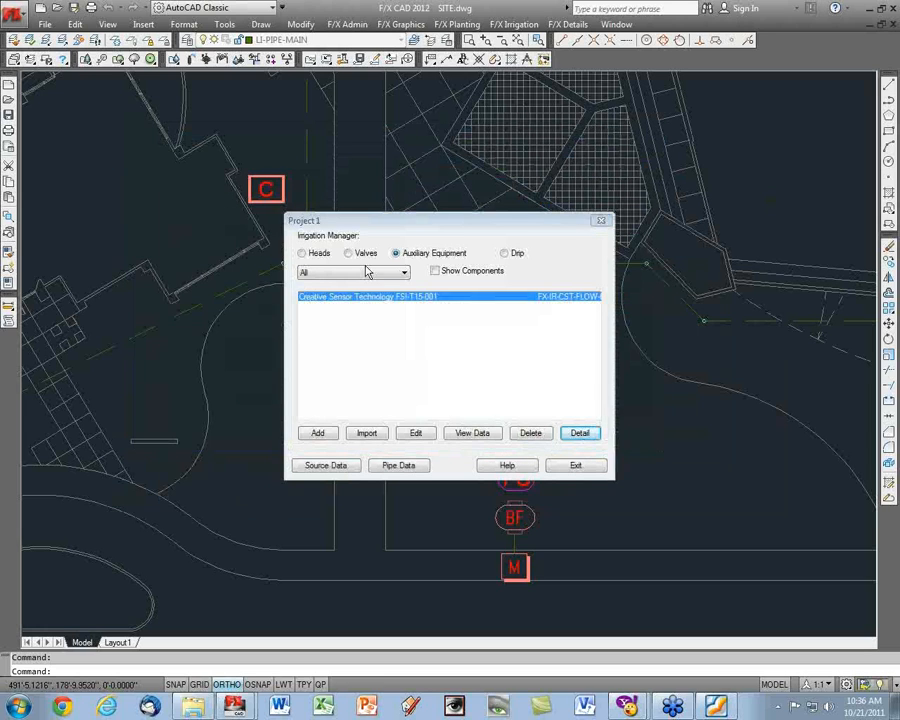
click(575, 465)
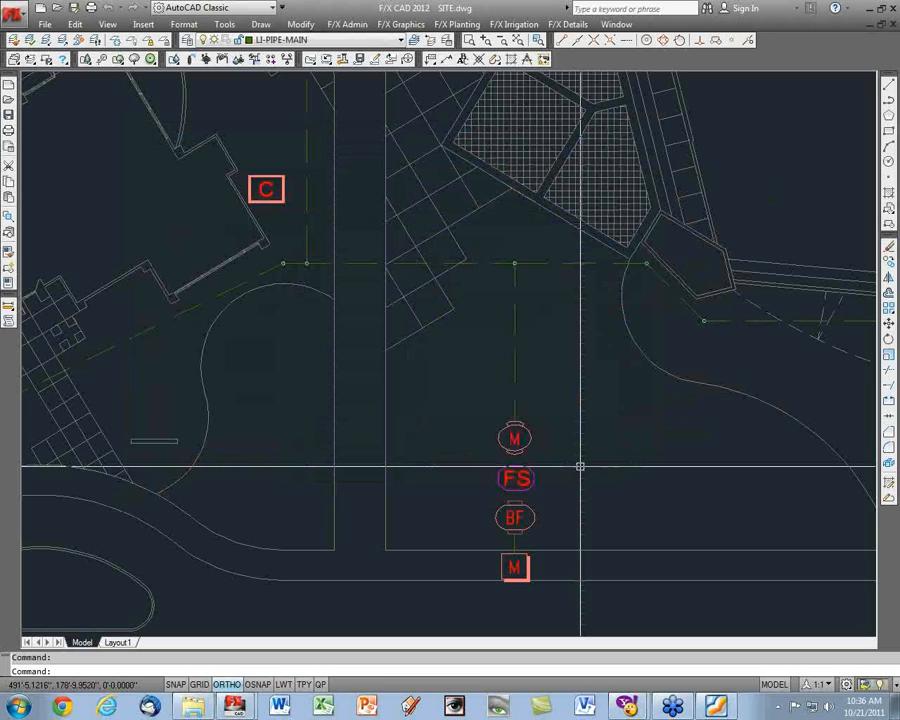
In Layout1, create sheet number 1 and place the assigned flow sensor detail as detail 1 in the upper-left grid cell.
click(133, 645)
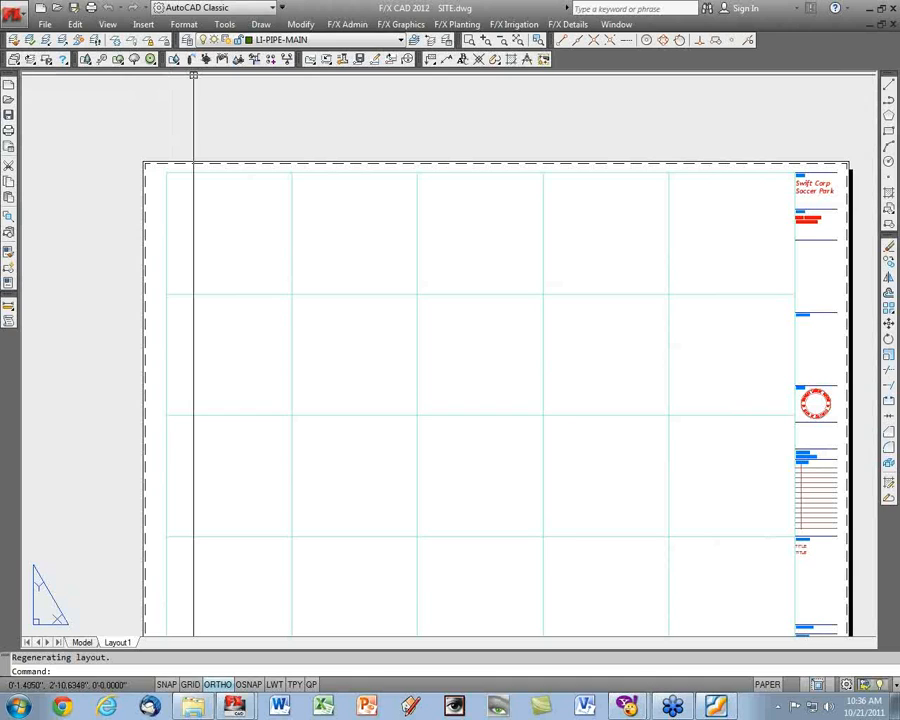
click(310, 59)
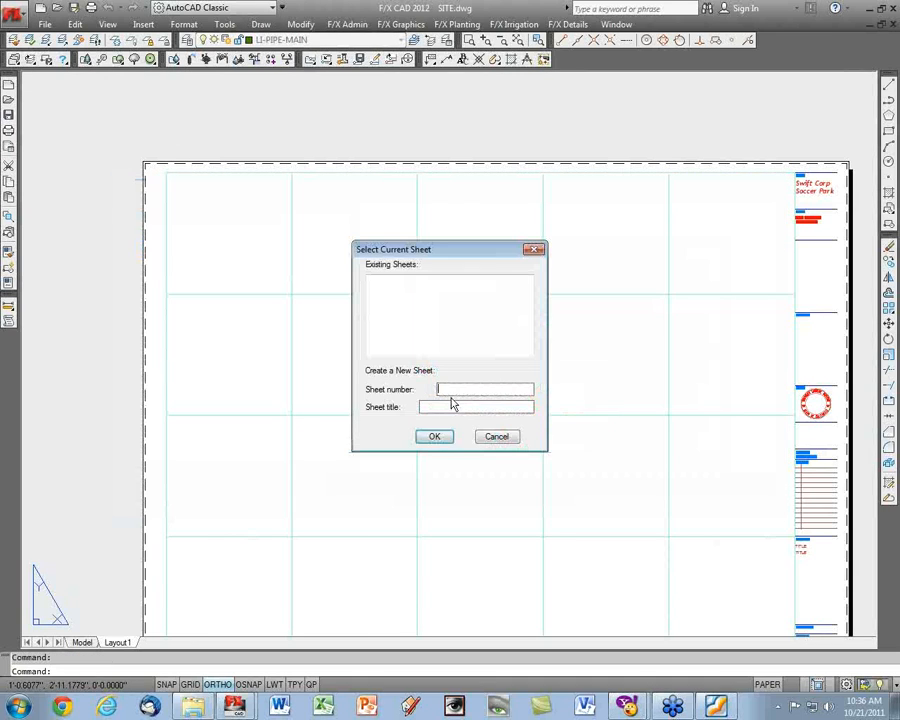
text(1)
click(436, 436)
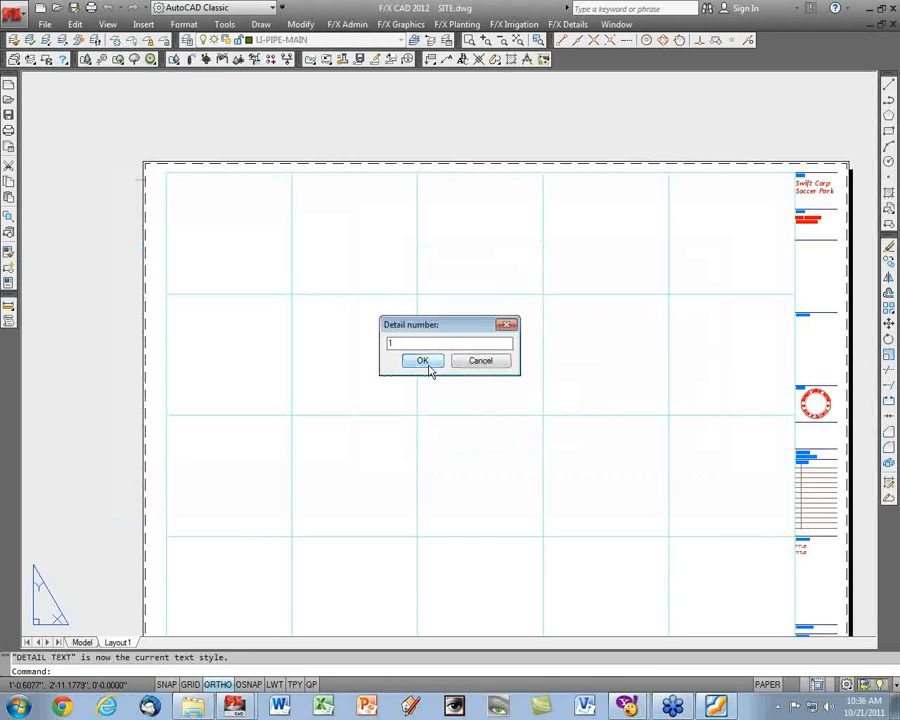
key(Return)
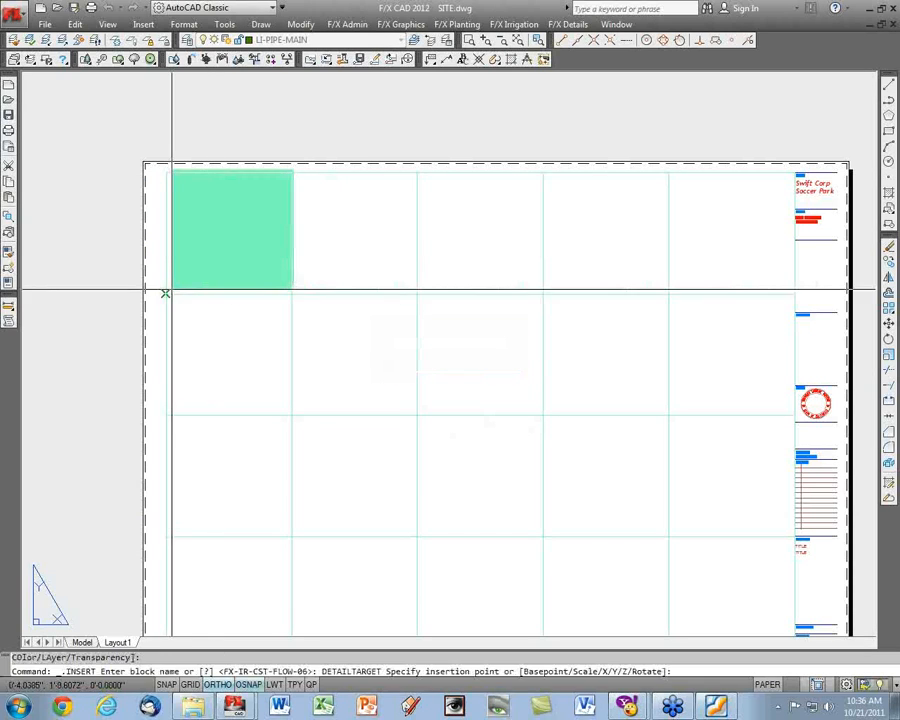
click(166, 291)
click(744, 499)
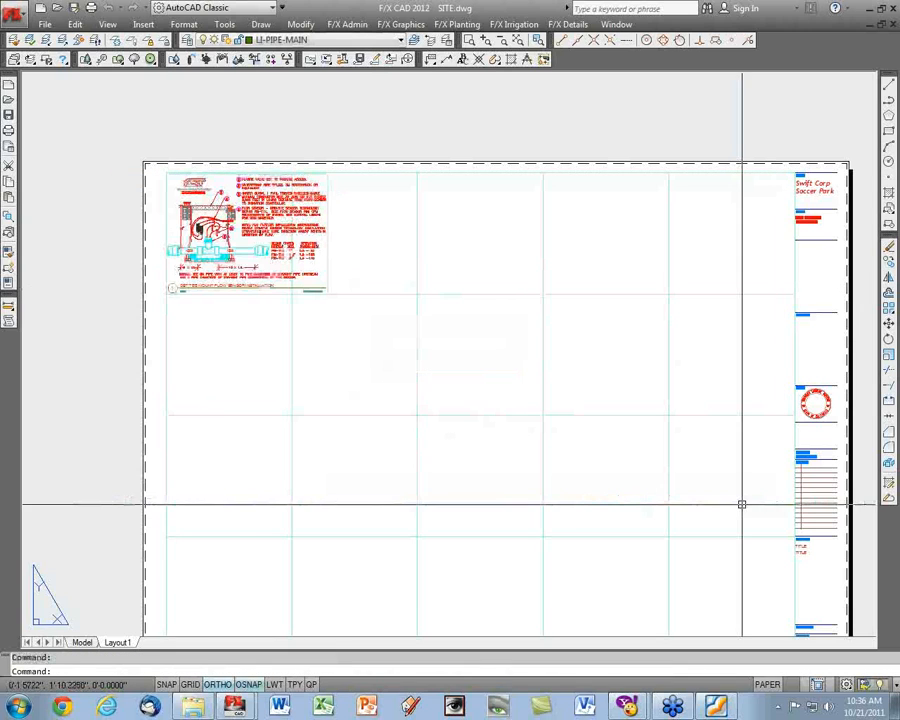
Examine the notes and sizing chart of the placed CST tee mount flow sensor detail up close.
scroll(214, 216, up, 3)
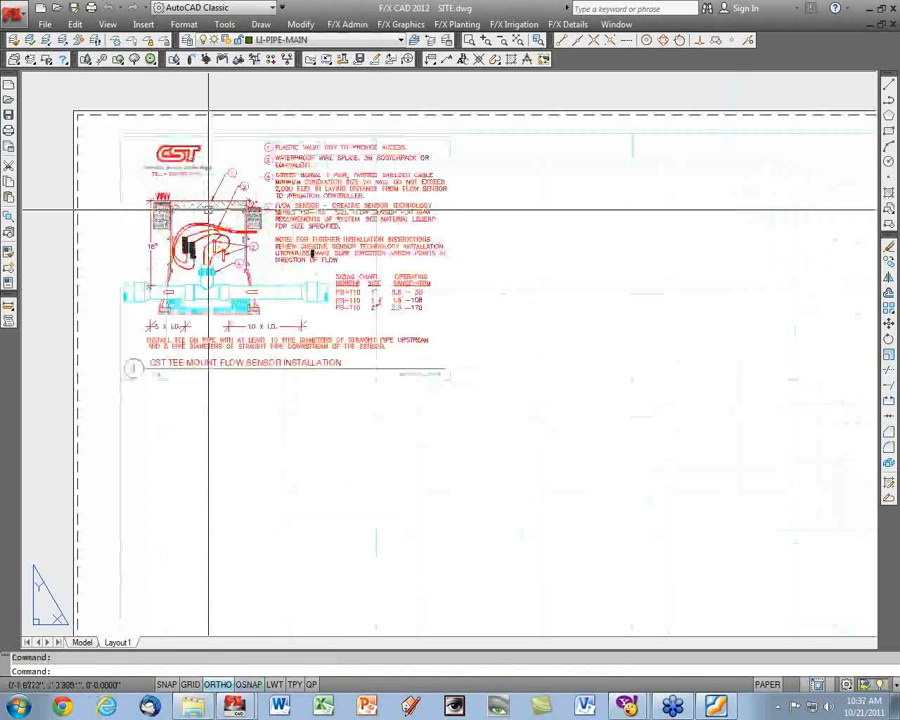
scroll(207, 213, up, 1)
middle_drag(315, 213, 323, 256)
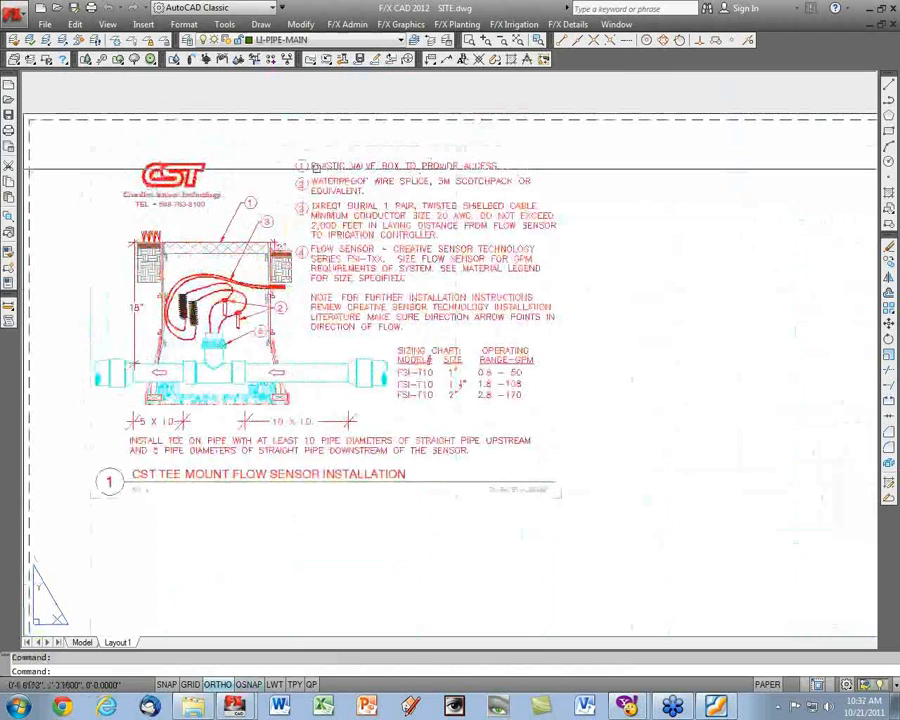
scroll(302, 158, up, 2)
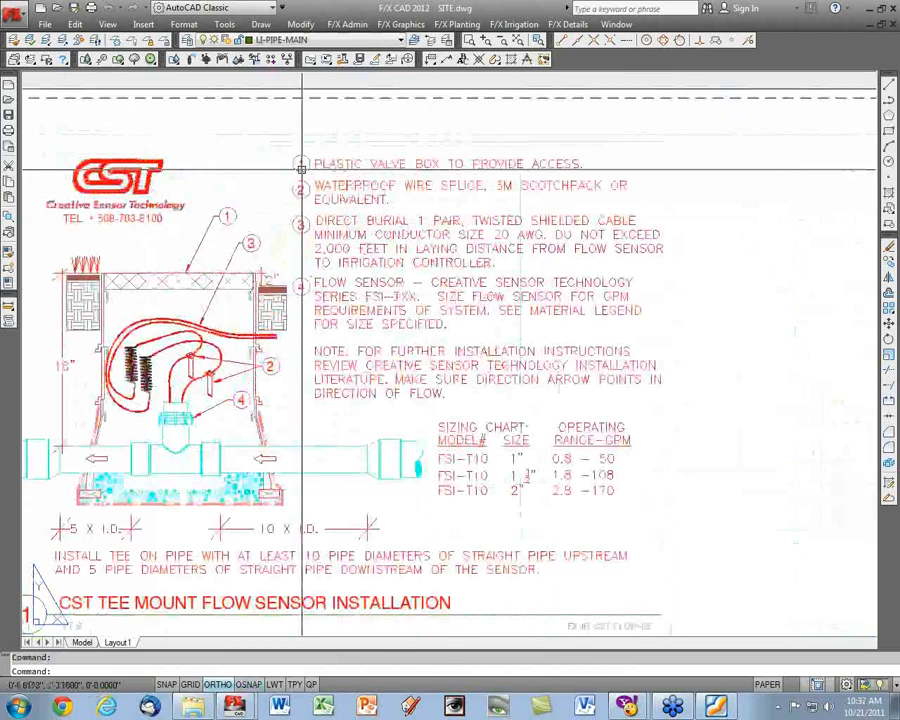
Check the width extension choices offered for a new detail's size and scale, cancelling without creating a detail.
scroll(432, 305, down, 2)
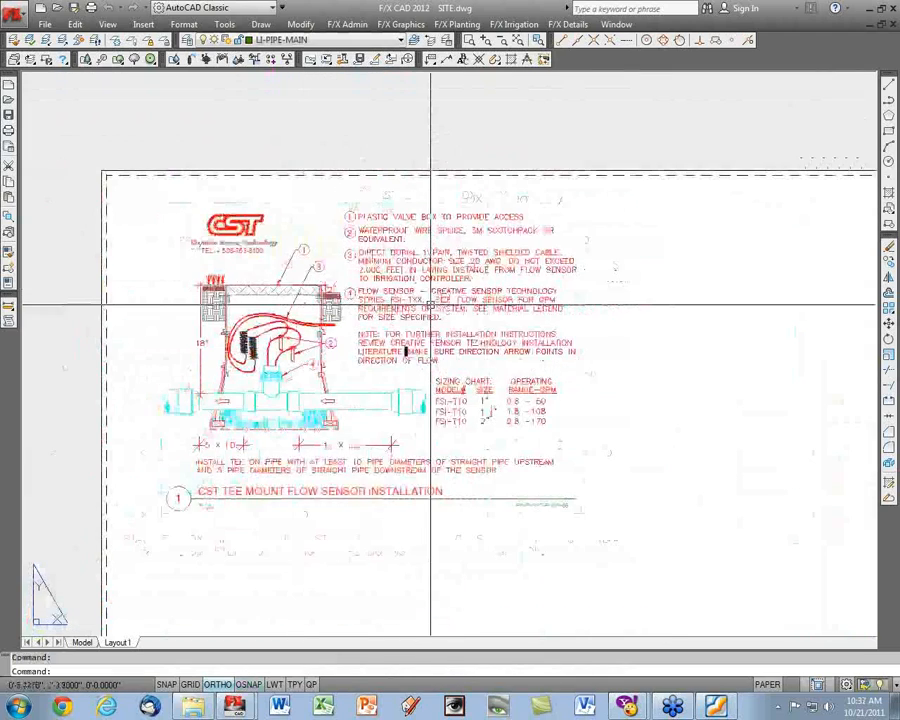
scroll(342, 325, up, 2)
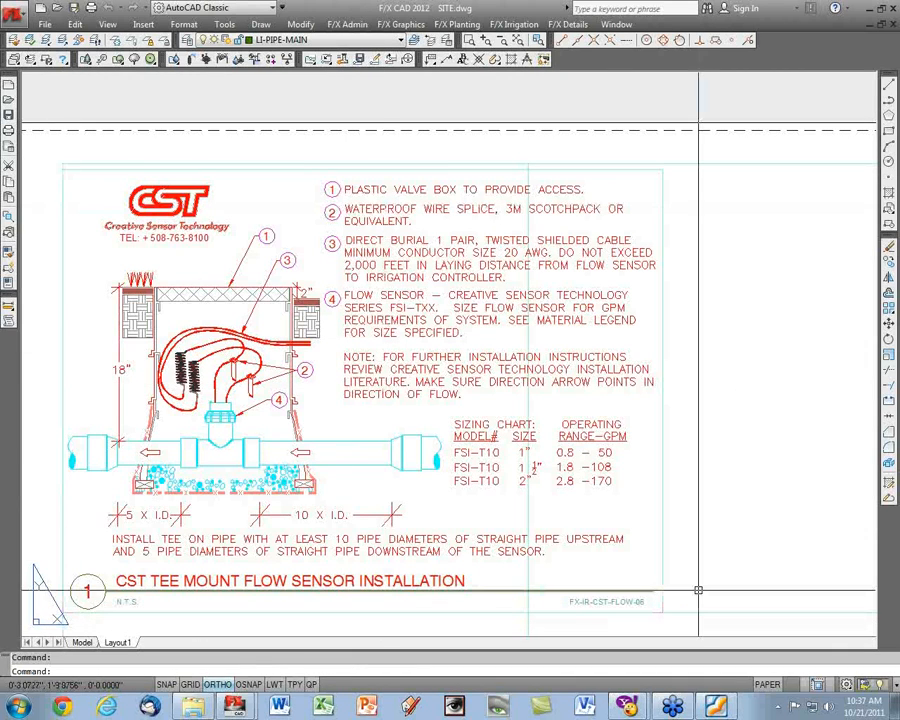
click(327, 60)
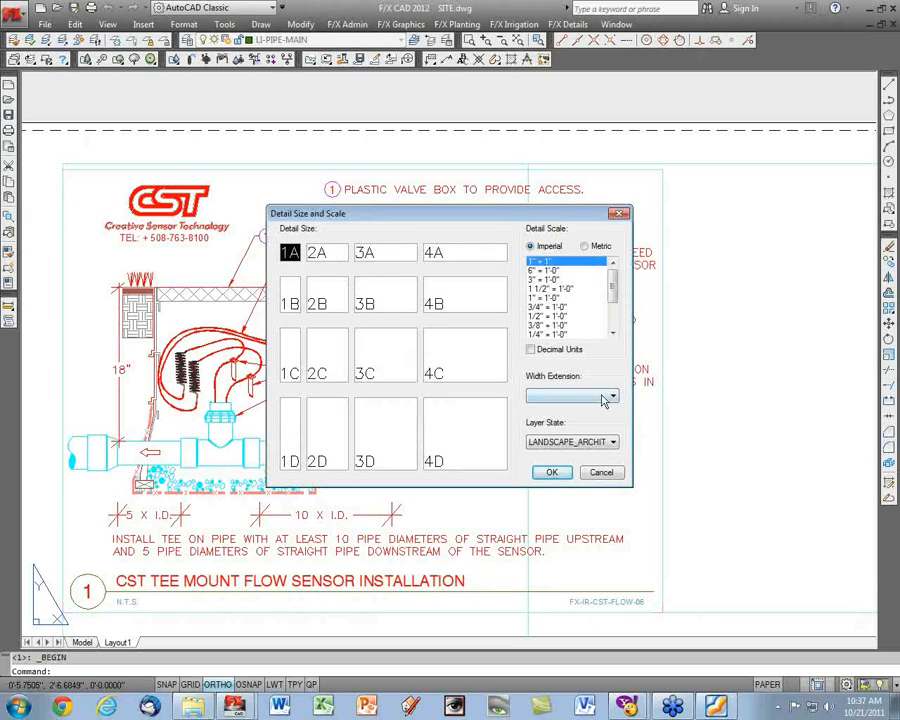
click(558, 395)
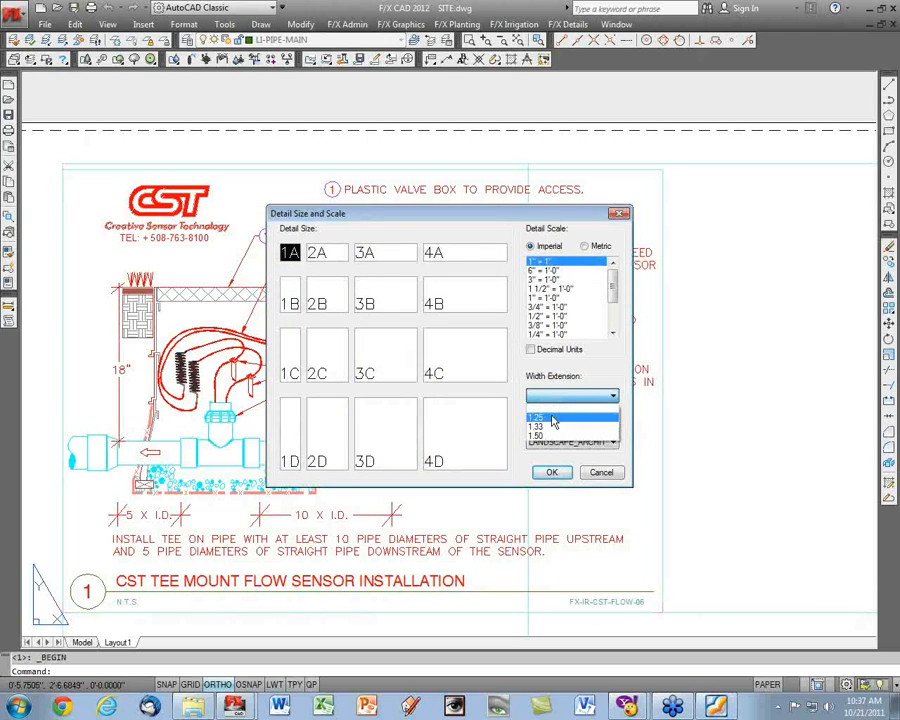
click(595, 476)
click(619, 216)
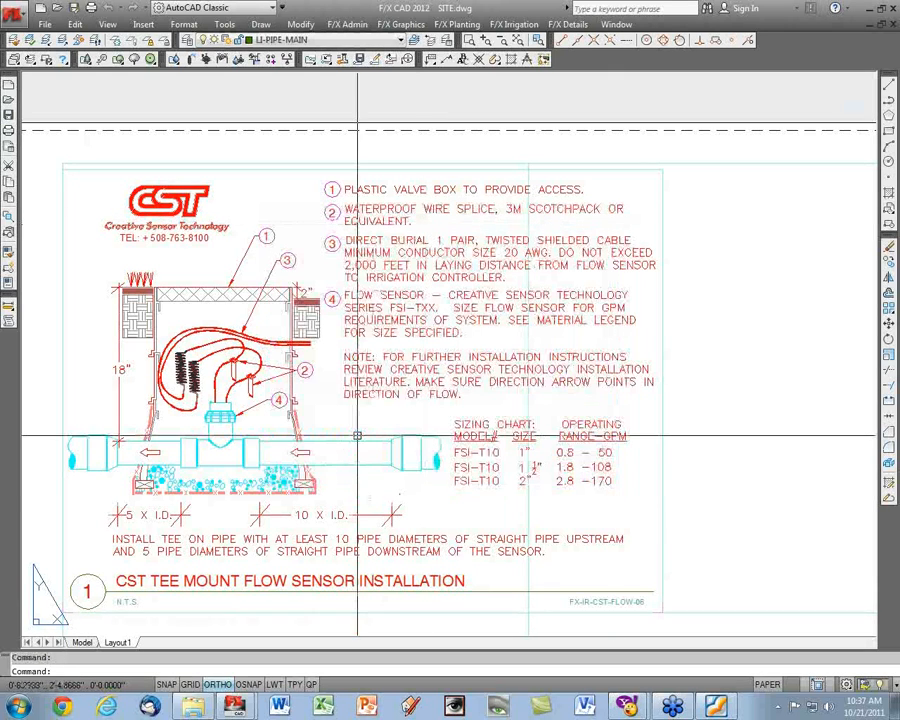
Browse the CST Isoflow, Isolation Relay, Combiflow and Flow Sensor categories among the details available for the project.
middle_drag(462, 479, 512, 423)
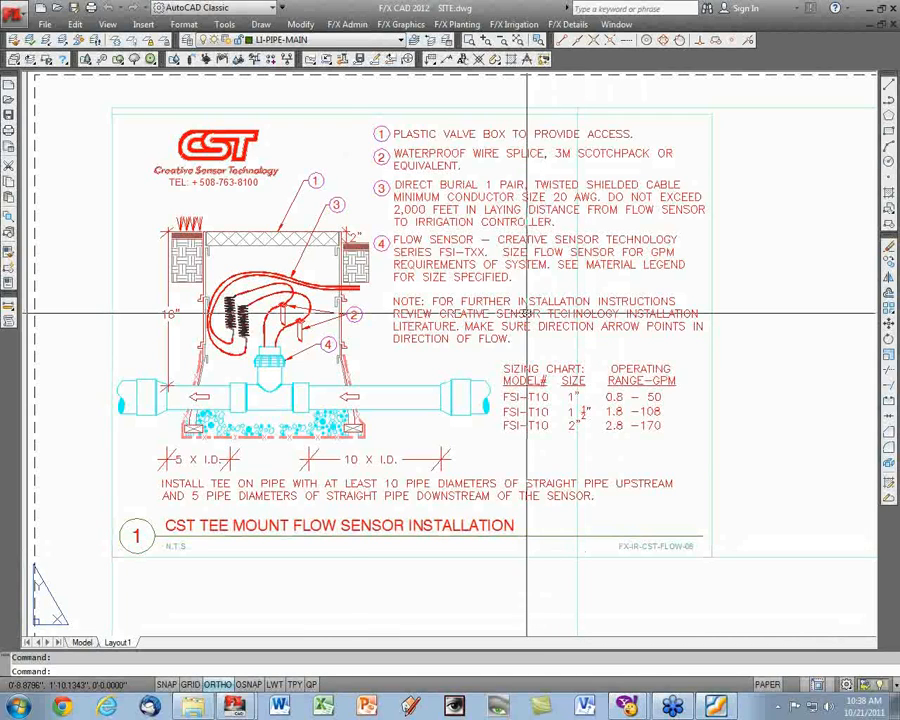
click(310, 60)
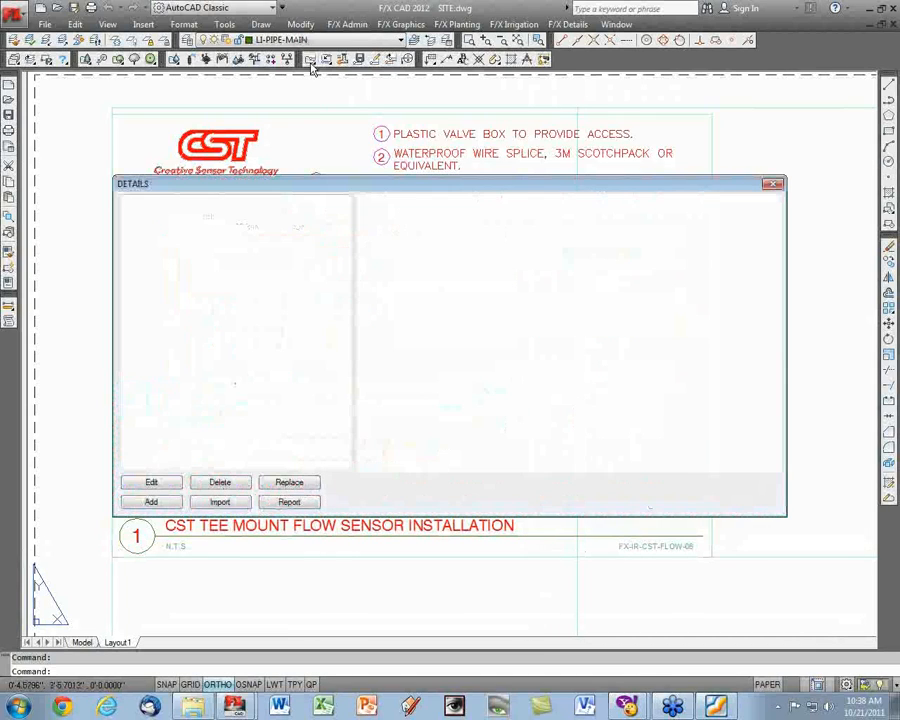
click(152, 499)
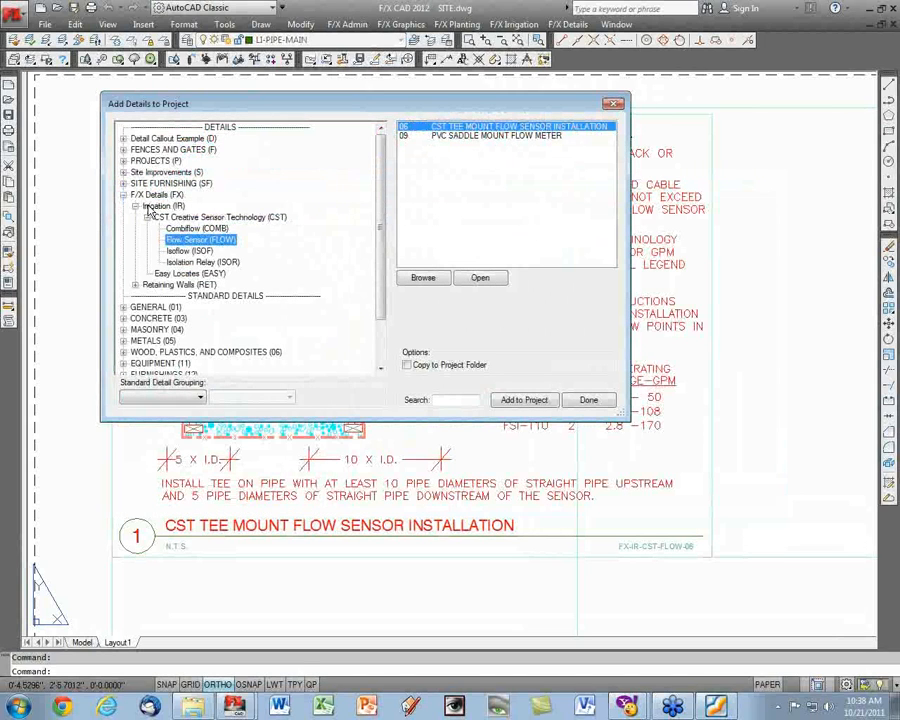
click(194, 252)
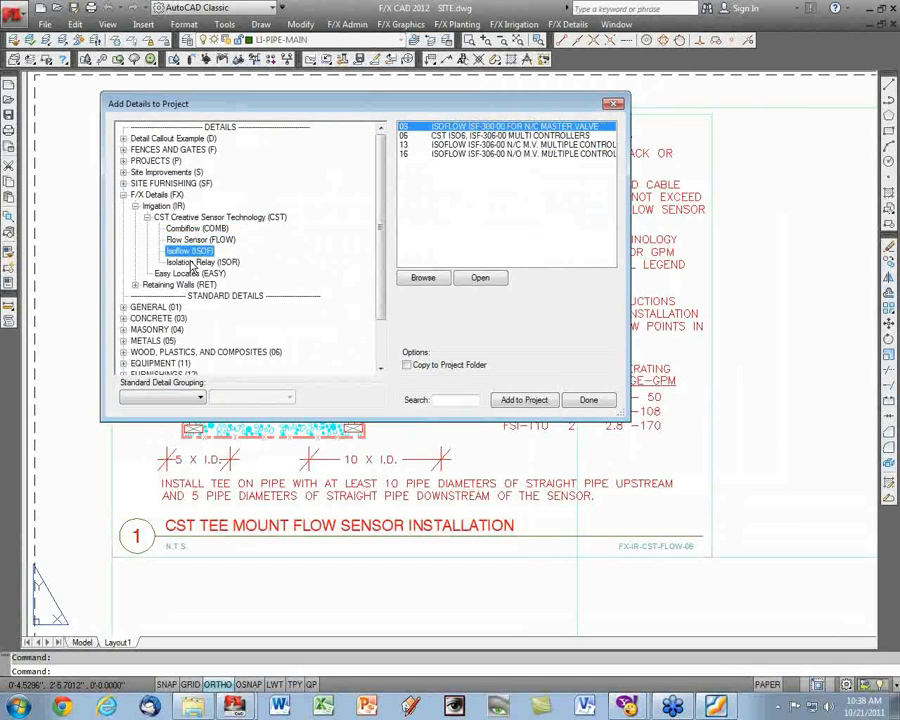
click(200, 262)
click(183, 252)
click(199, 229)
click(203, 241)
click(208, 251)
Collapse and reopen the Creative Sensor Technology group, view its Combiflow (COMB) details, and close the detail dialogs without adding any.
click(148, 218)
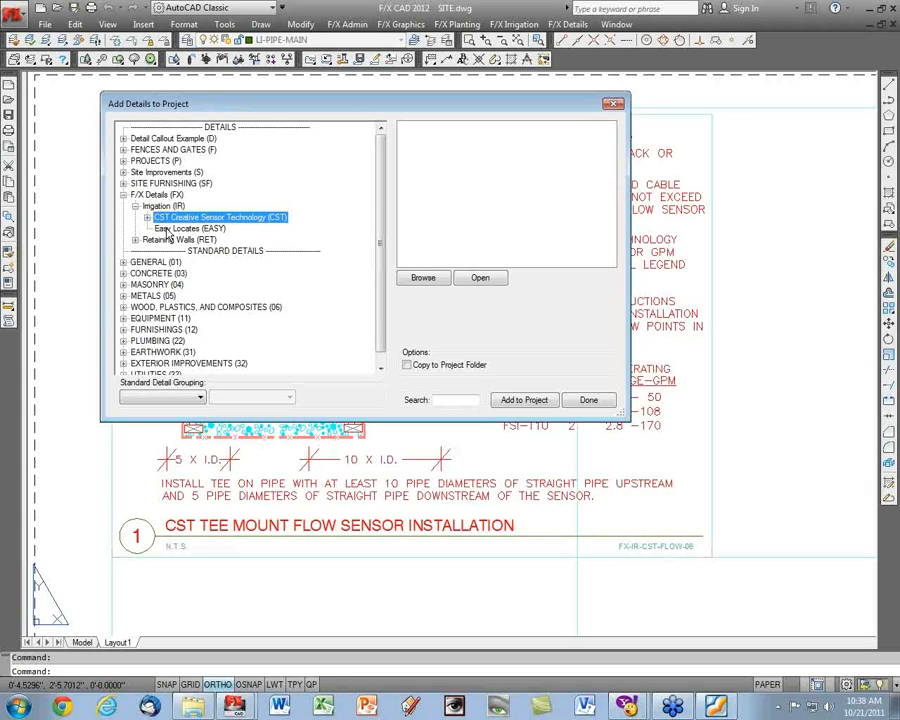
click(147, 217)
click(192, 229)
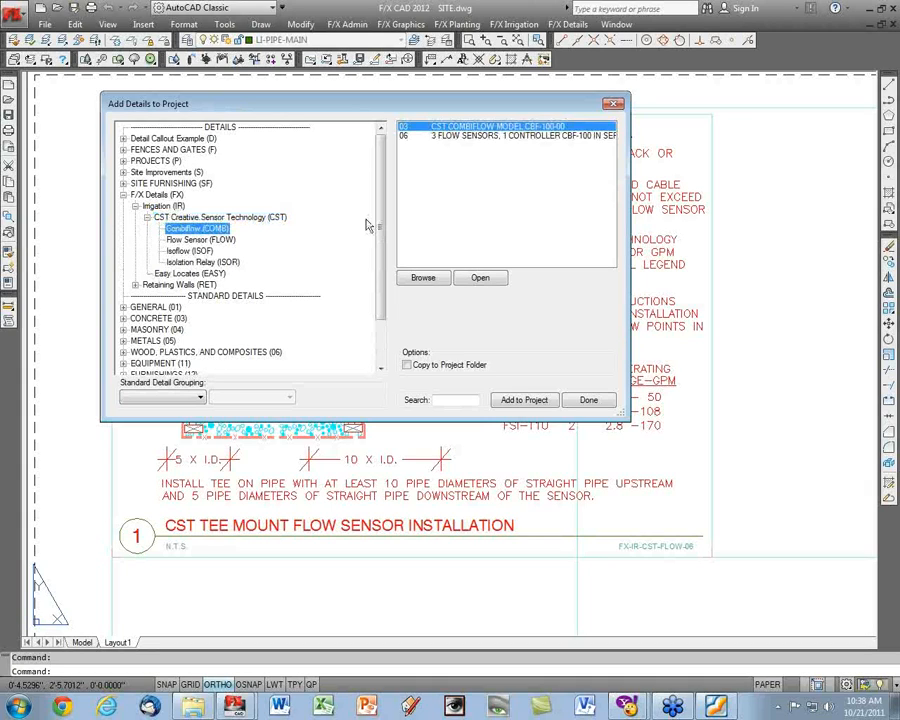
click(277, 217)
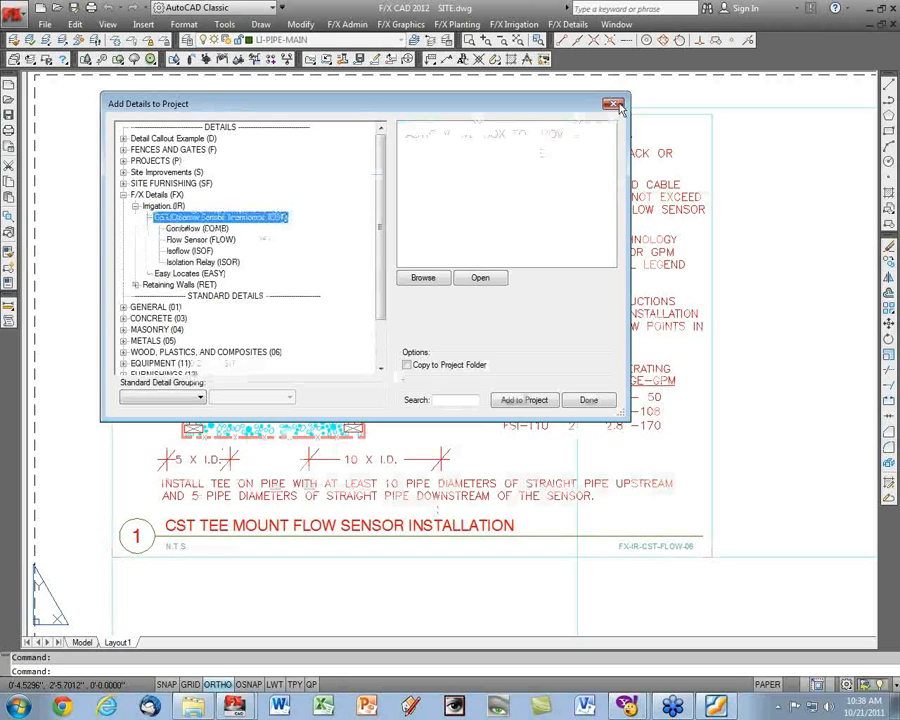
click(620, 105)
click(745, 509)
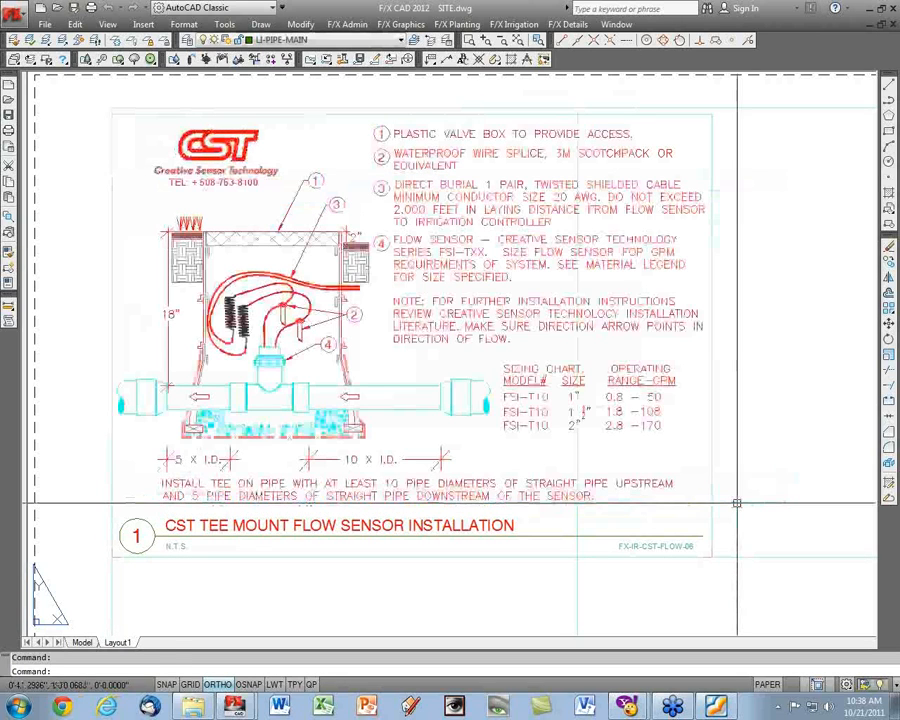
Switch to model space and bring the copy of the irrigation plan with two controllers on either side of the main line into view.
click(84, 642)
scroll(318, 386, down, 4)
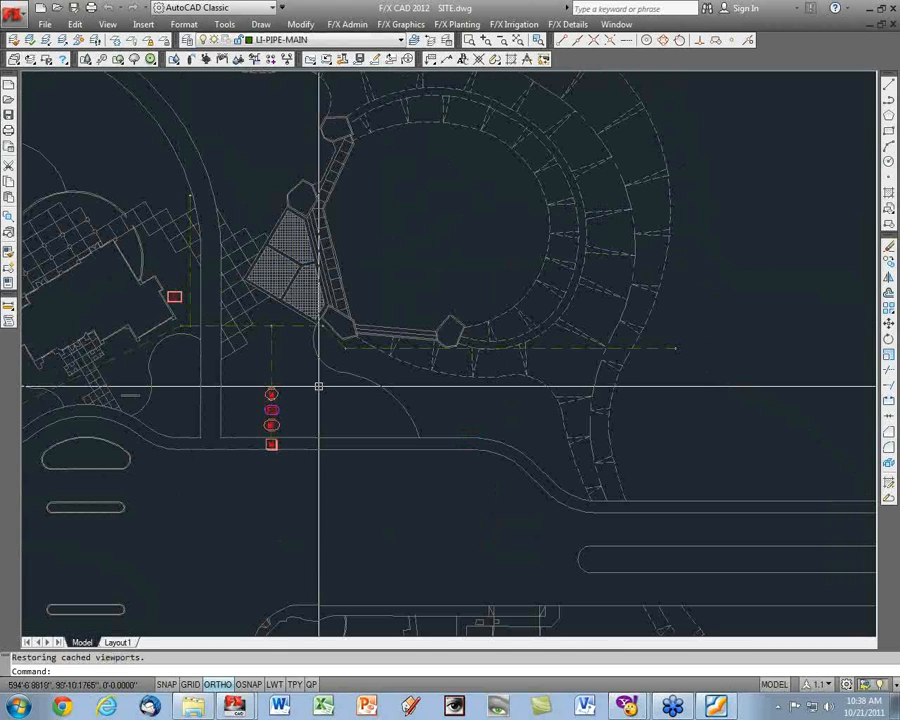
scroll(430, 395, down, 3)
middle_drag(858, 353, 388, 316)
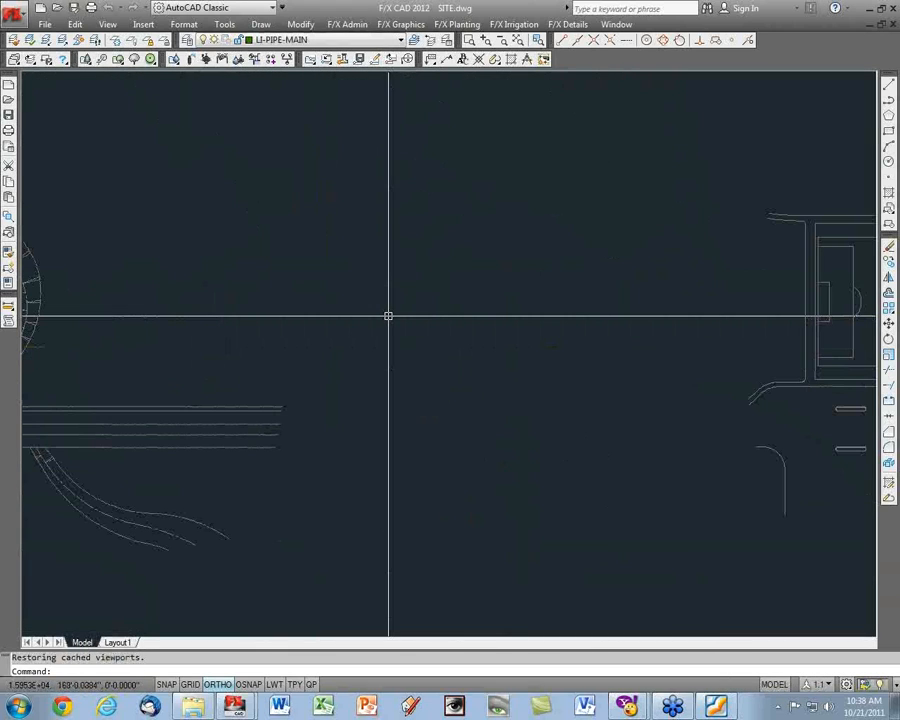
middle_drag(858, 316, 239, 318)
scroll(593, 341, up, 3)
scroll(823, 256, up, 1)
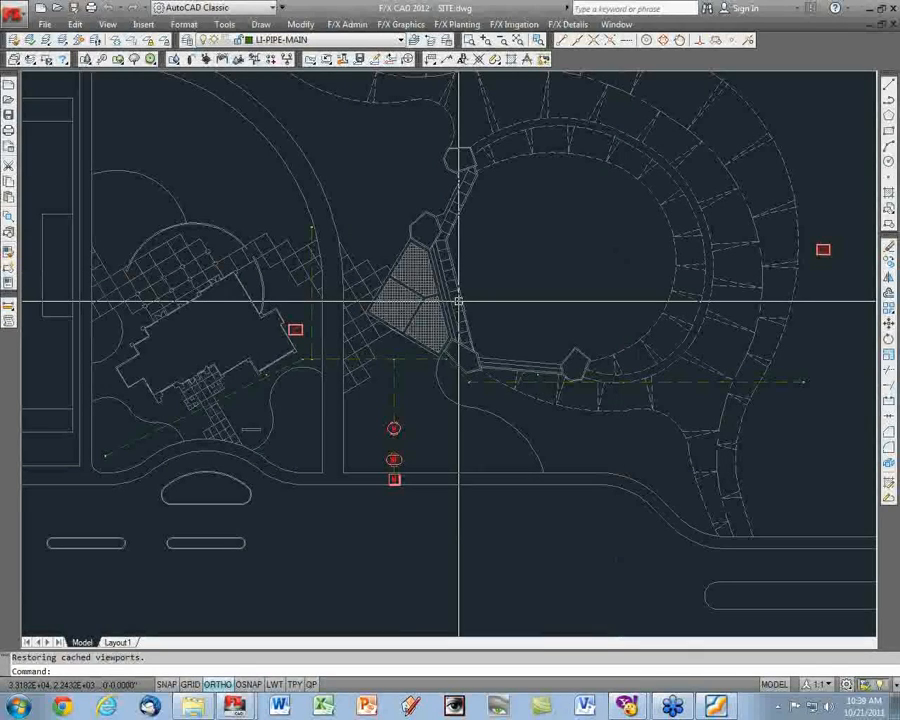
middle_drag(418, 347, 425, 316)
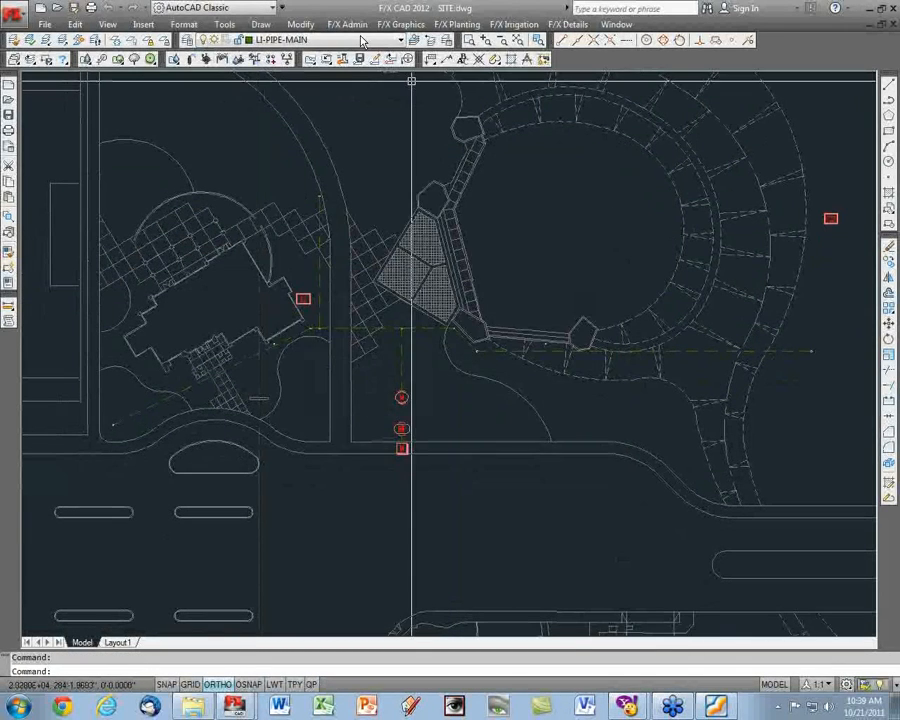
Open Project 2 from the project files as the current project.
click(347, 24)
click(369, 41)
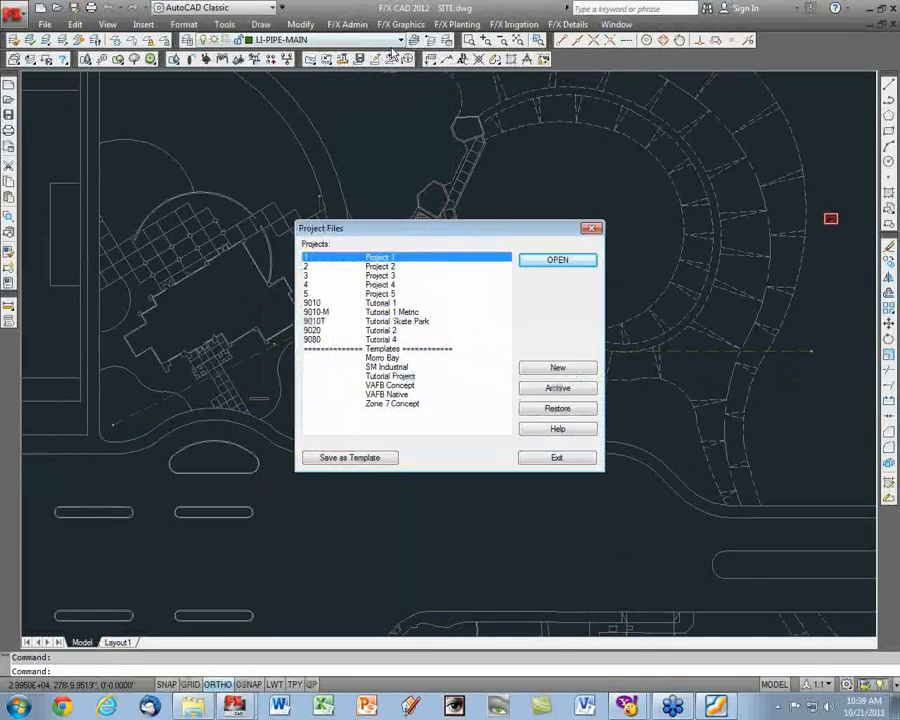
click(390, 266)
click(555, 262)
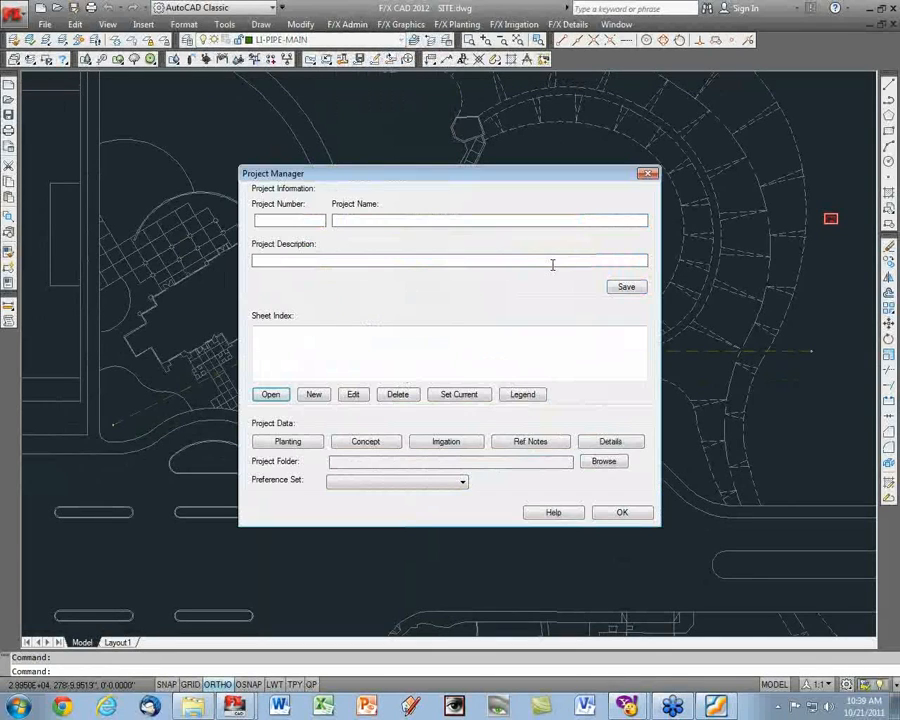
click(630, 510)
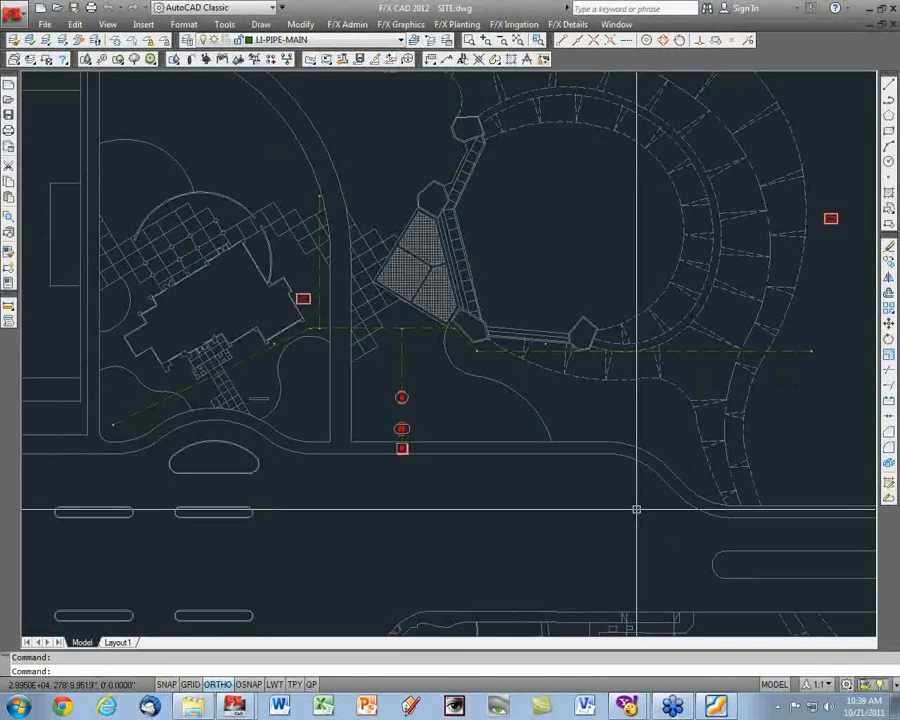
In the Irrigation Manager's auxiliary equipment, add the Creative Sensor Technology 3" Saddle Type Flow Sensor FSI-S30-001 to the project.
click(174, 59)
click(397, 256)
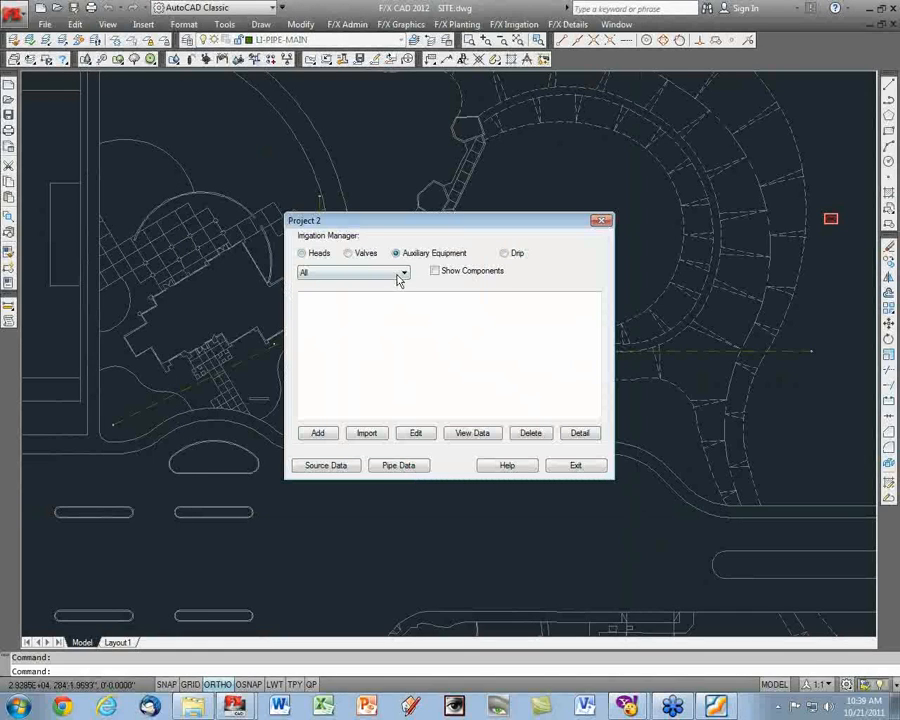
click(314, 432)
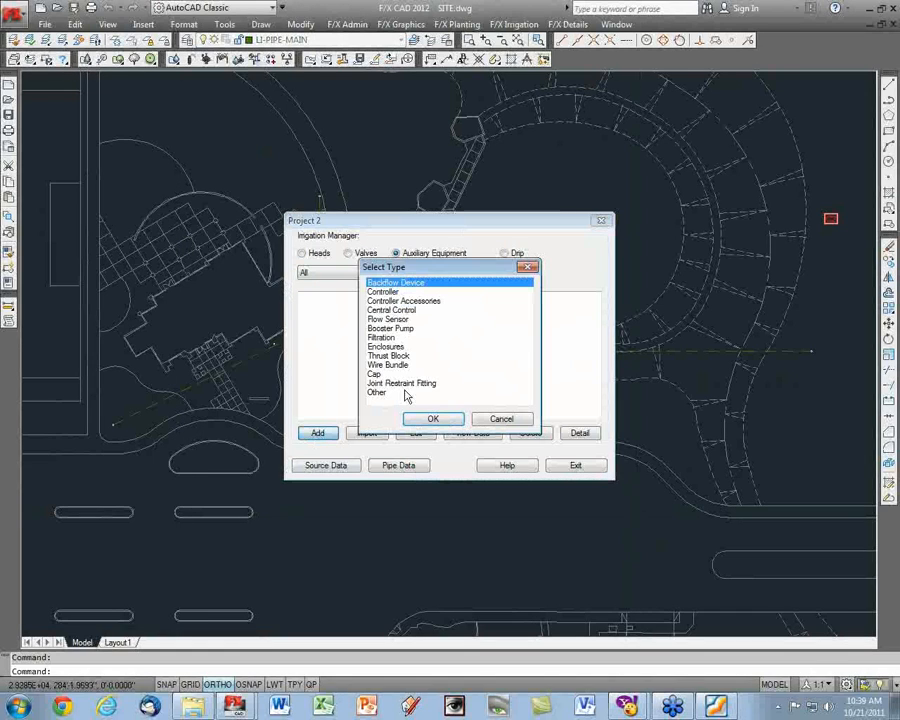
click(388, 319)
click(433, 418)
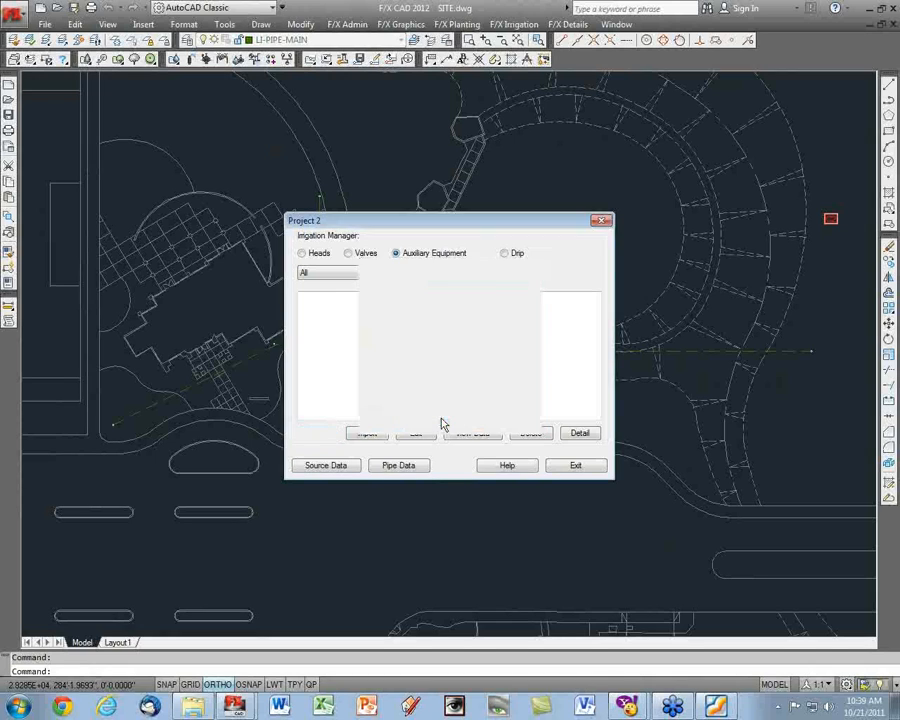
click(422, 154)
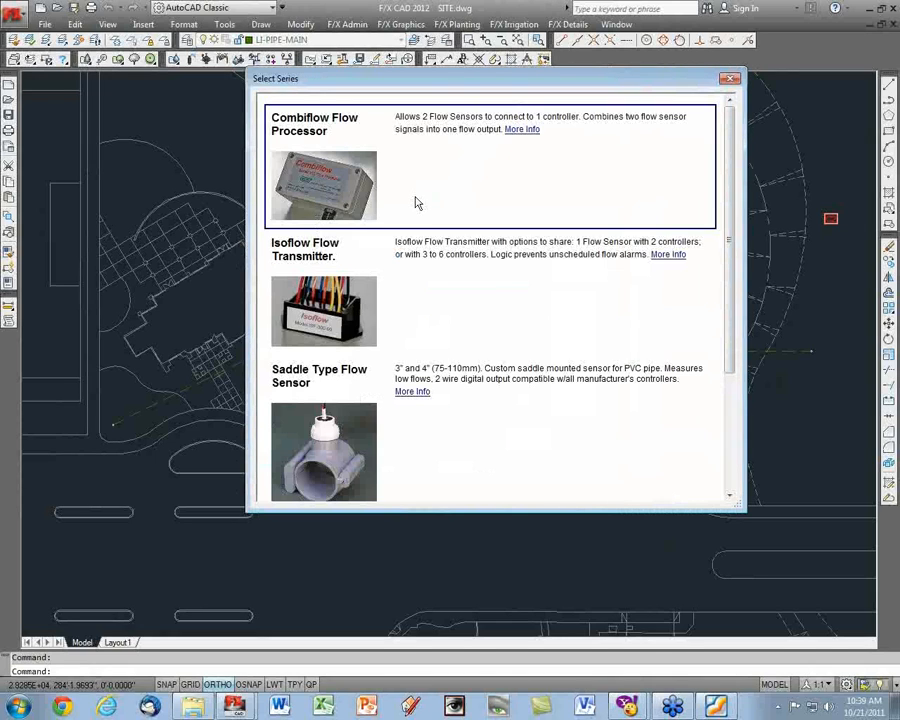
scroll(484, 428, down, 1)
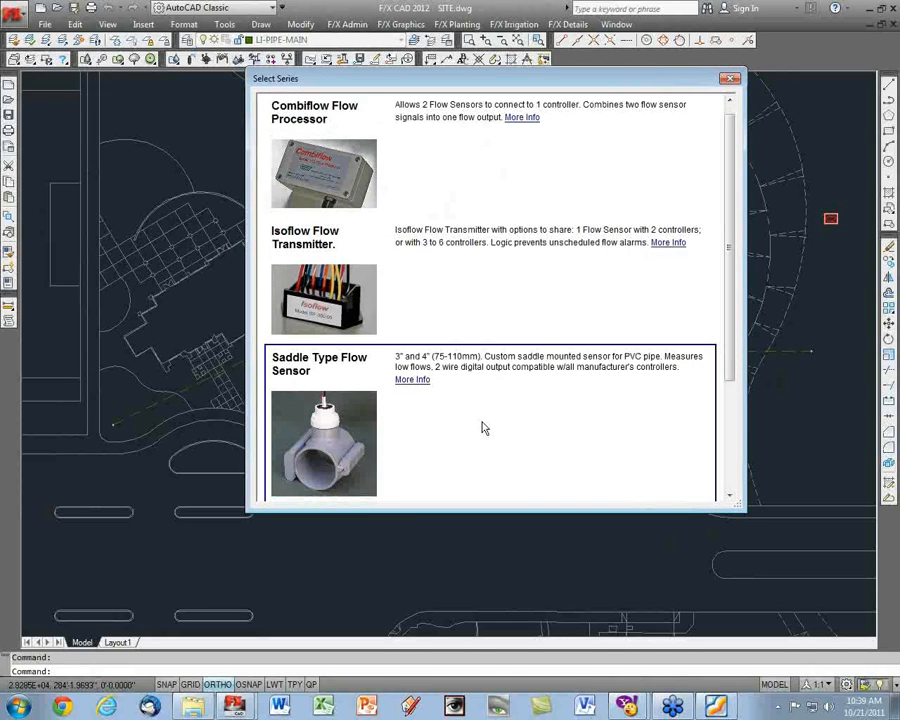
scroll(484, 428, down, 5)
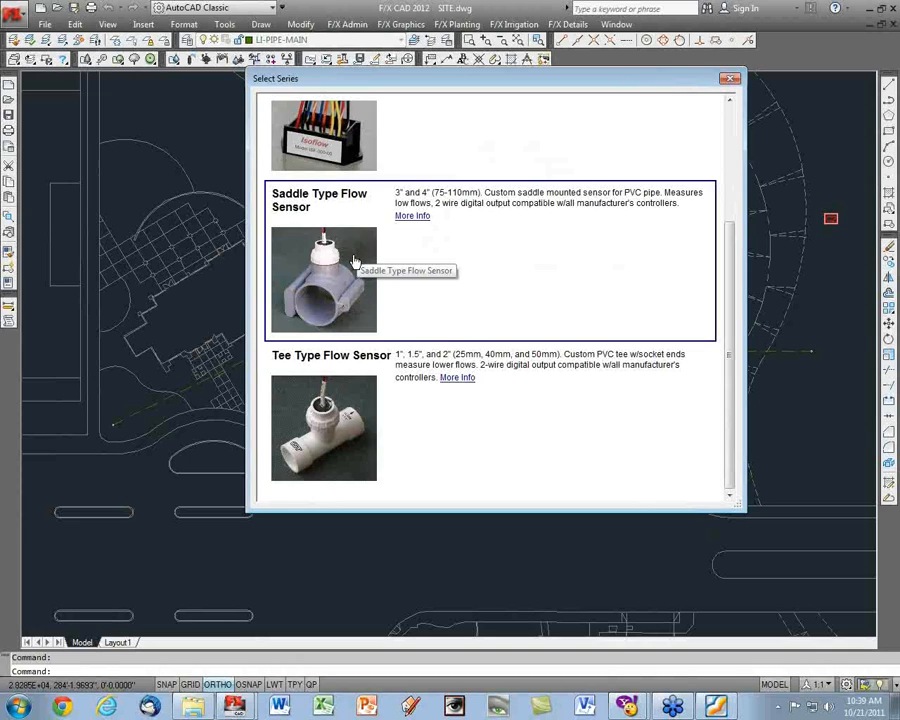
click(358, 256)
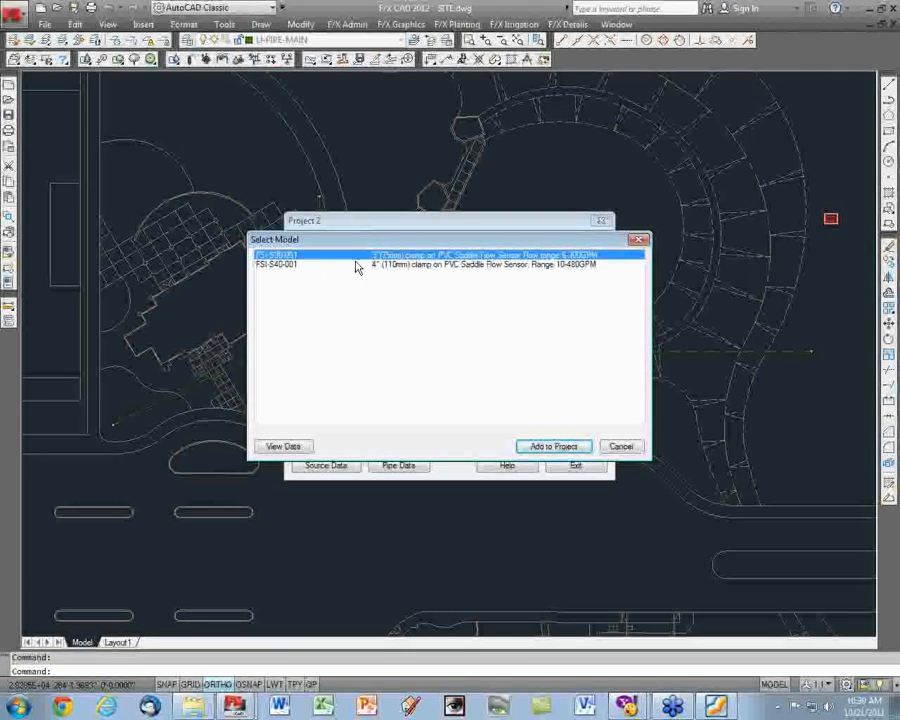
click(553, 446)
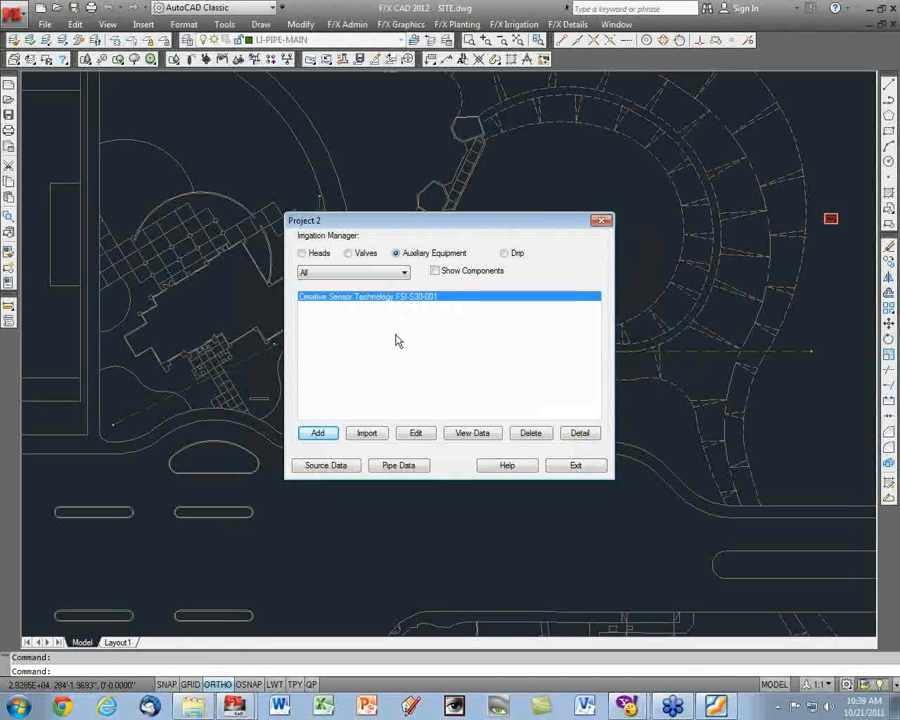
Add the Creative Sensor Technology Isoflow transmitter ISF-300-00, sharing one flow sensor with two controllers, to Project 2's auxiliary equipment and exit the manager.
mouse_move(454, 222)
mouse_down()
mouse_move(518, 503)
mouse_move(516, 470)
mouse_move(669, 364)
mouse_move(671, 385)
mouse_up()
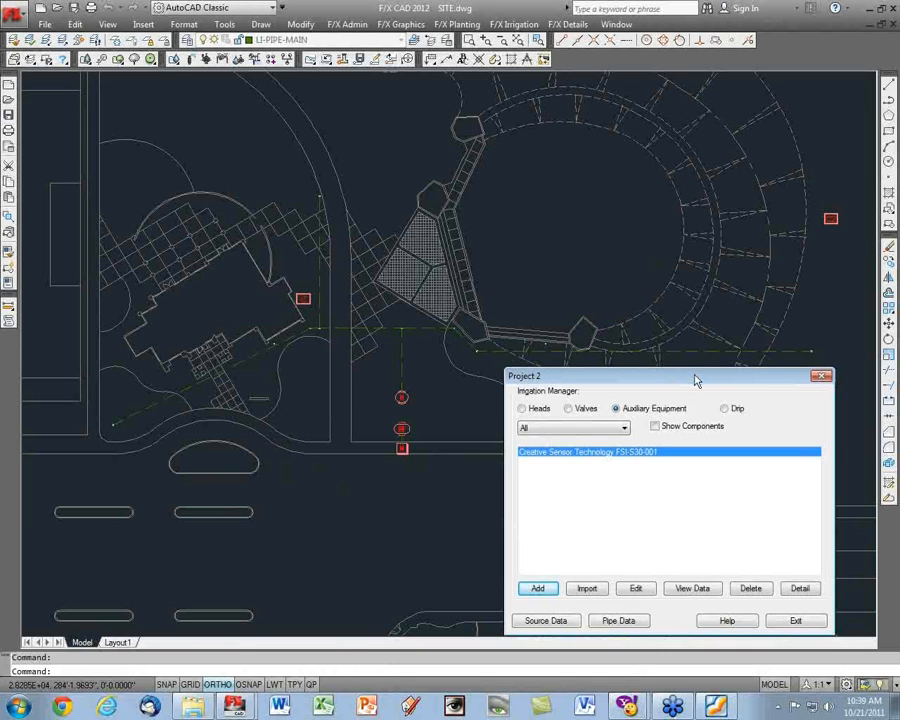
drag(696, 380, 526, 168)
click(368, 376)
click(388, 319)
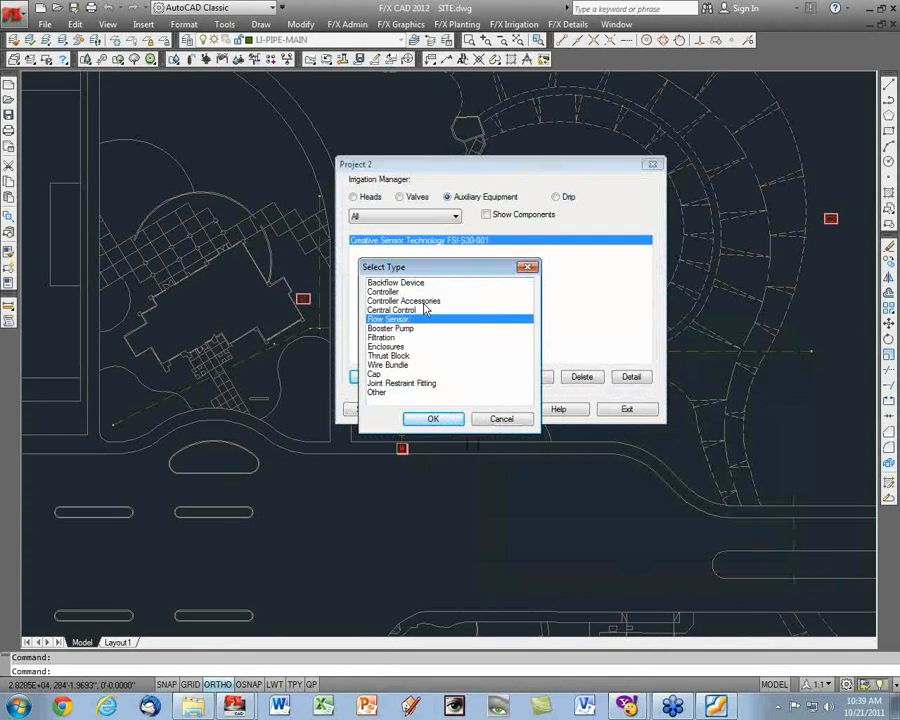
click(432, 418)
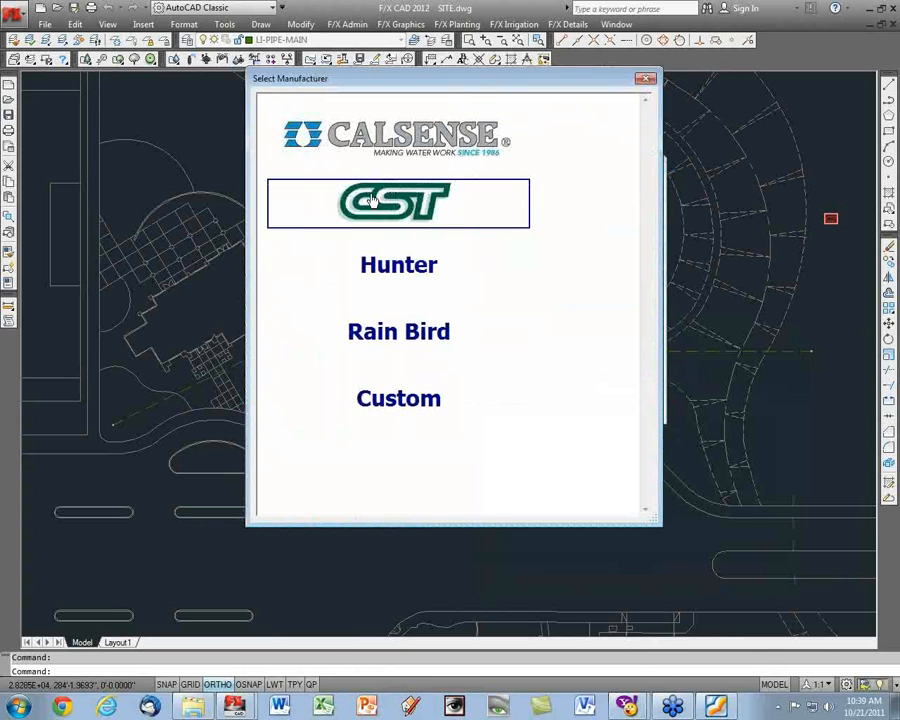
click(372, 201)
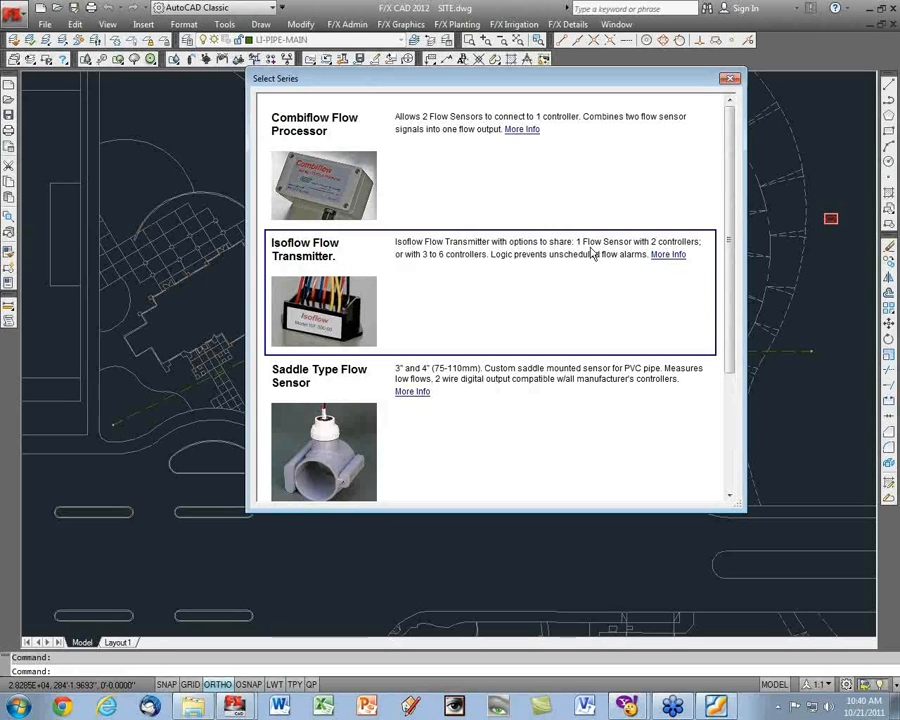
click(442, 257)
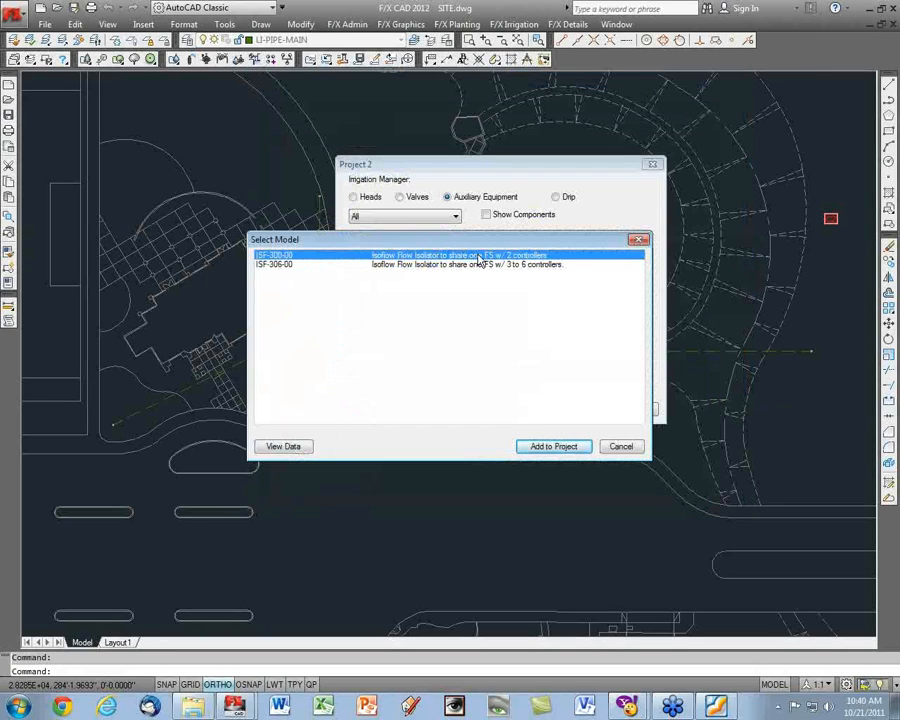
click(501, 266)
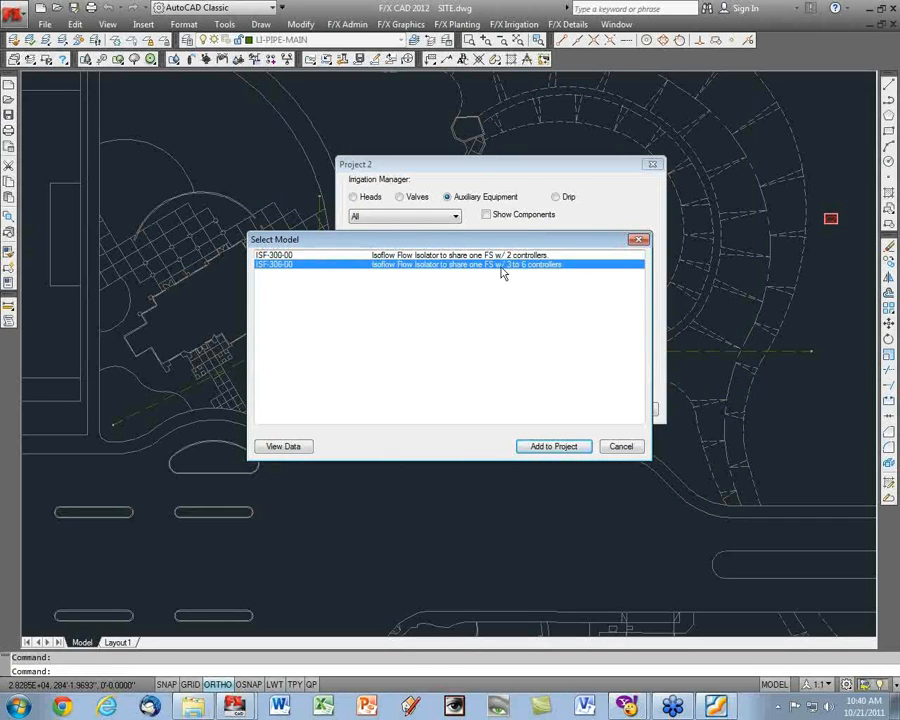
click(530, 256)
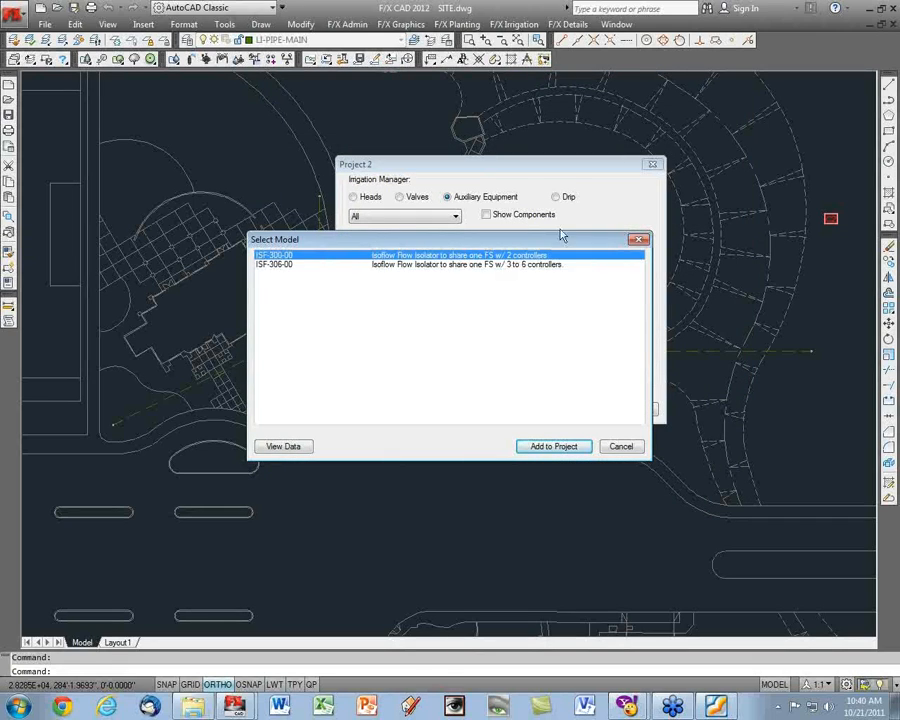
click(548, 447)
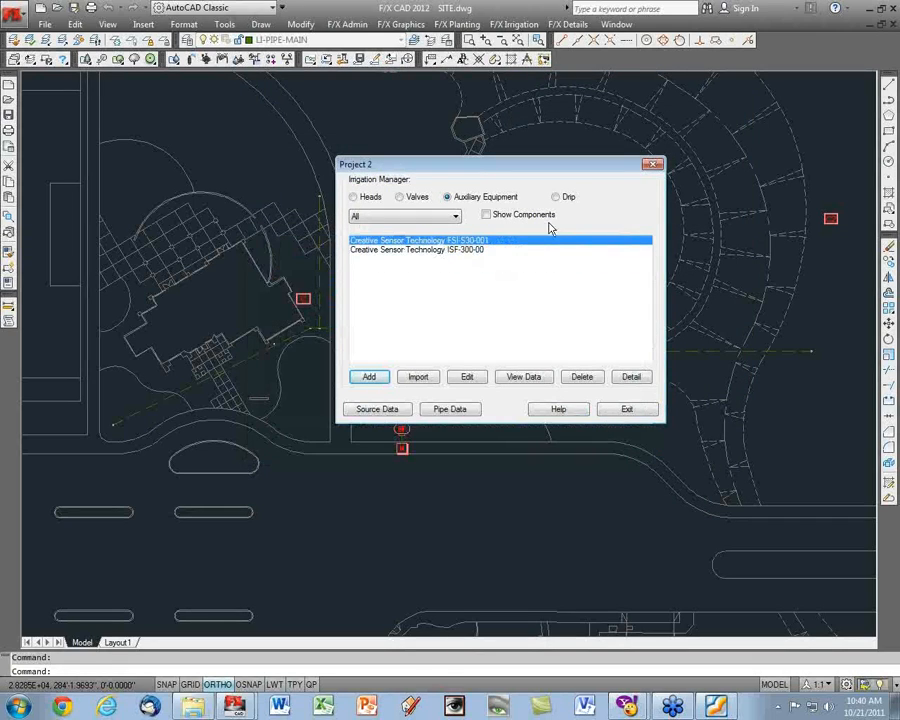
click(631, 416)
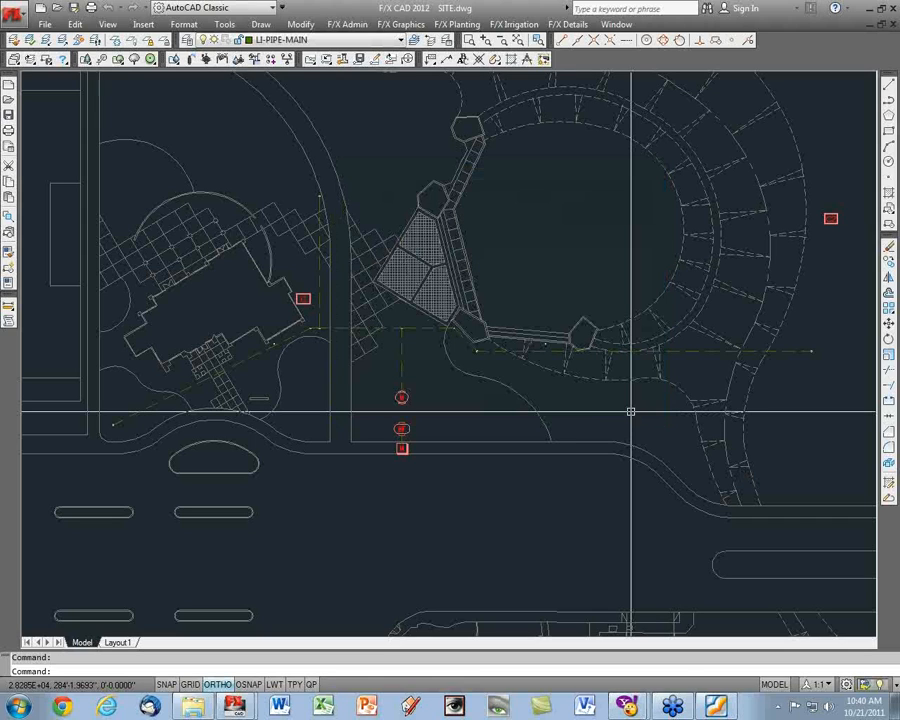
Place the FSI-S30-001 flow sensor on the main line between the master valve and the backflow device, labelled FS.
middle_drag(631, 411, 613, 390)
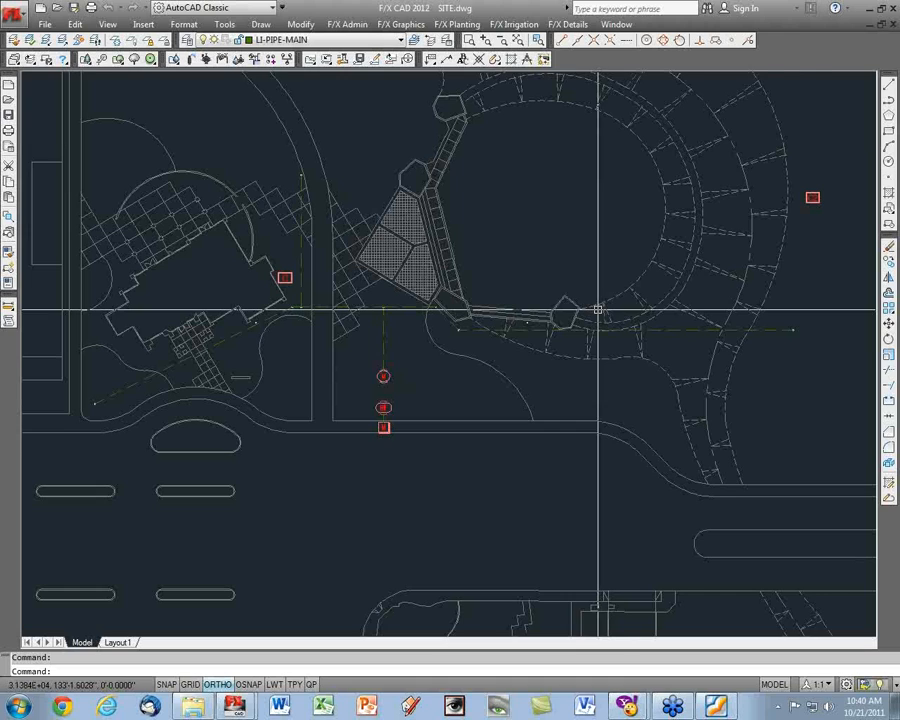
middle_drag(598, 309, 623, 275)
click(222, 59)
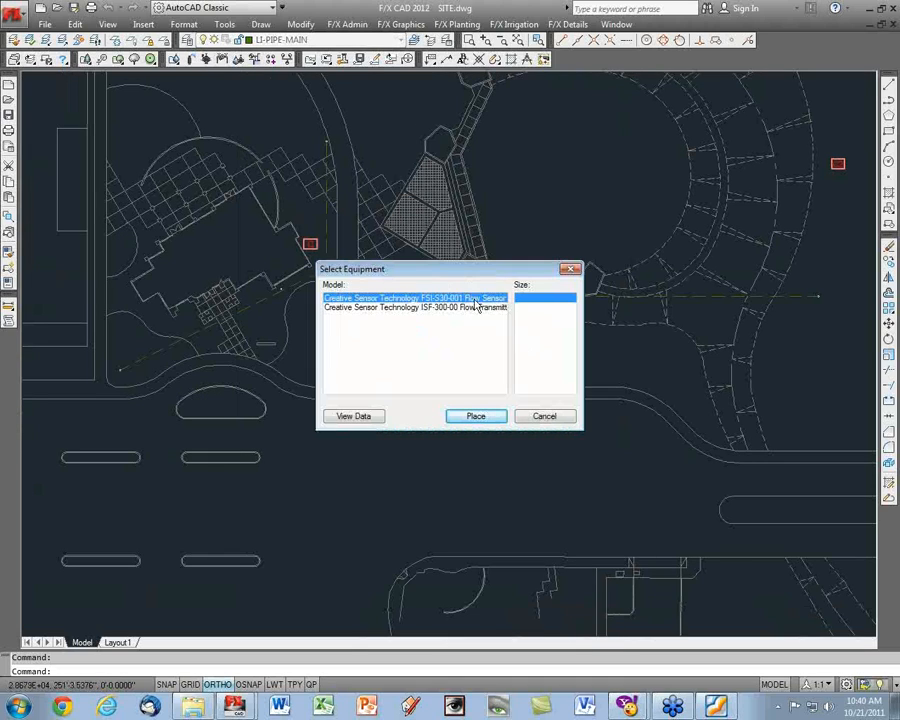
click(488, 417)
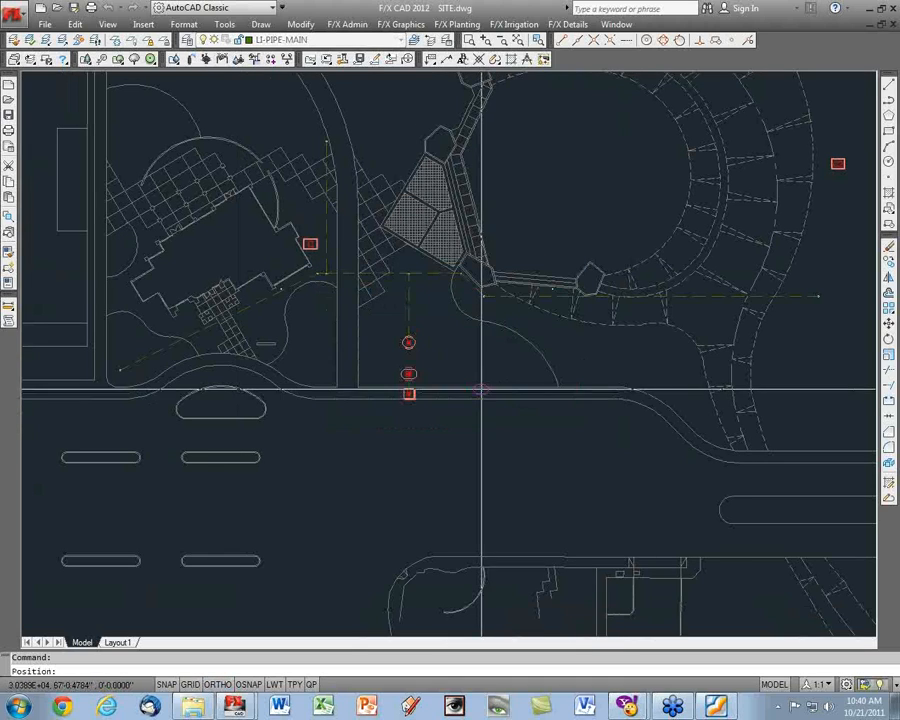
click(409, 357)
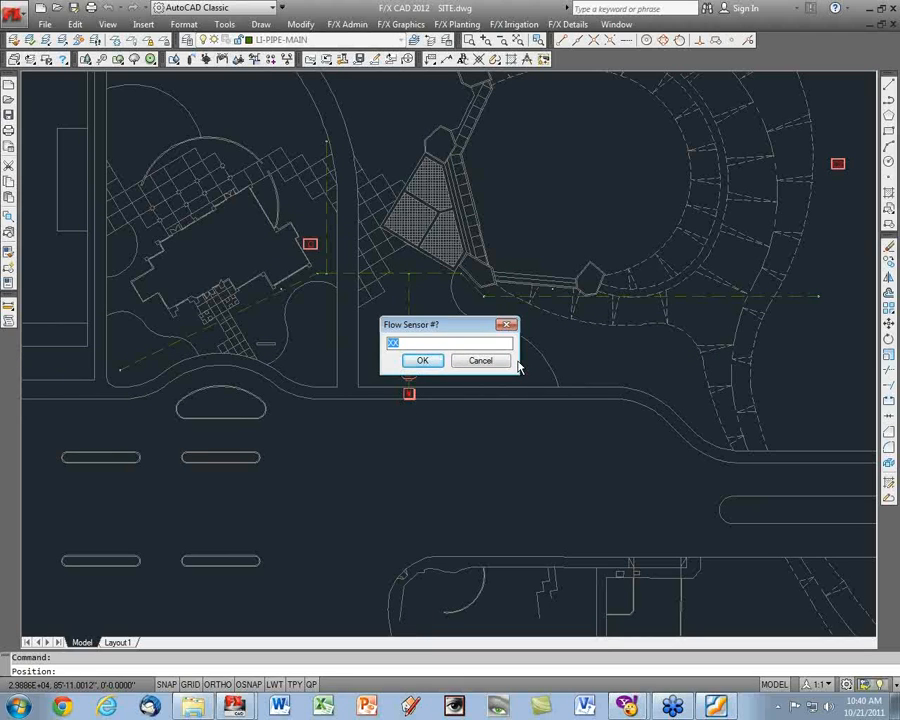
text(FS)
click(410, 364)
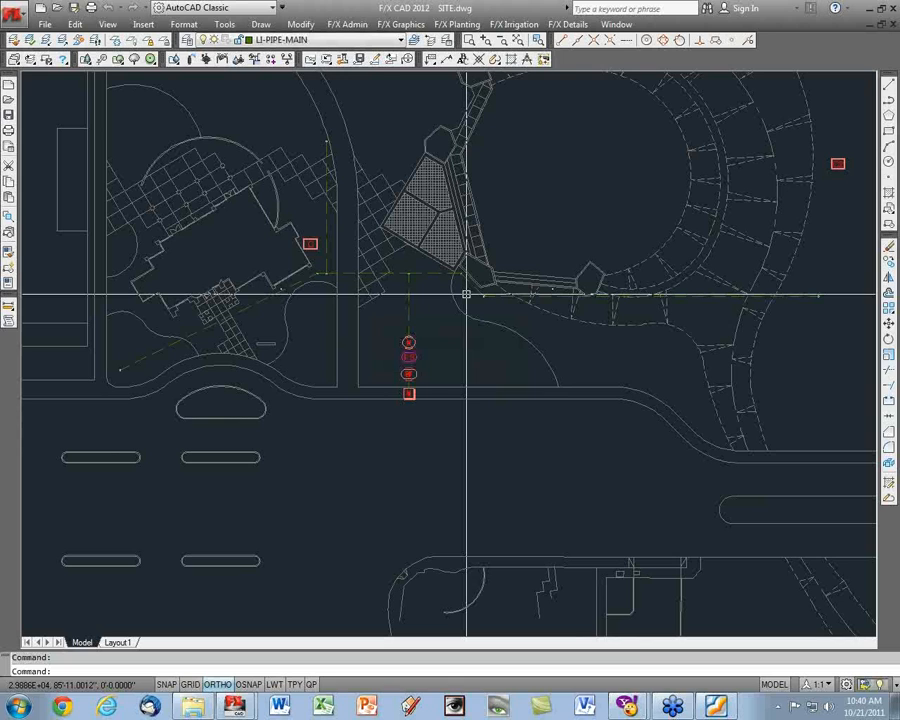
Place the ISF-300-00 flow transmitter just above the controller beside the building, labelled FT.
scroll(410, 292, up, 1)
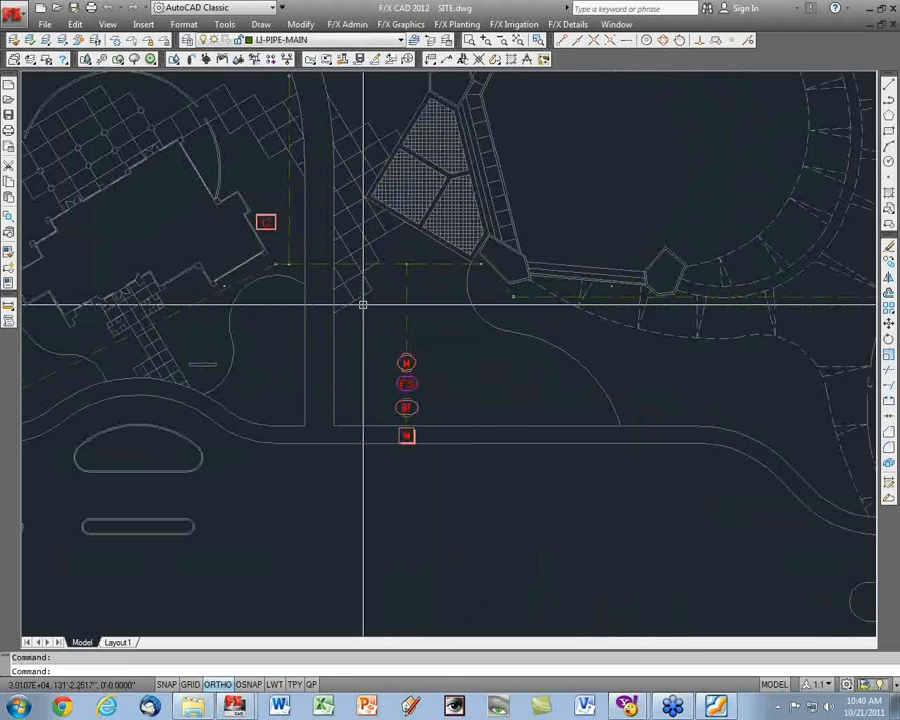
scroll(426, 350, down, 1)
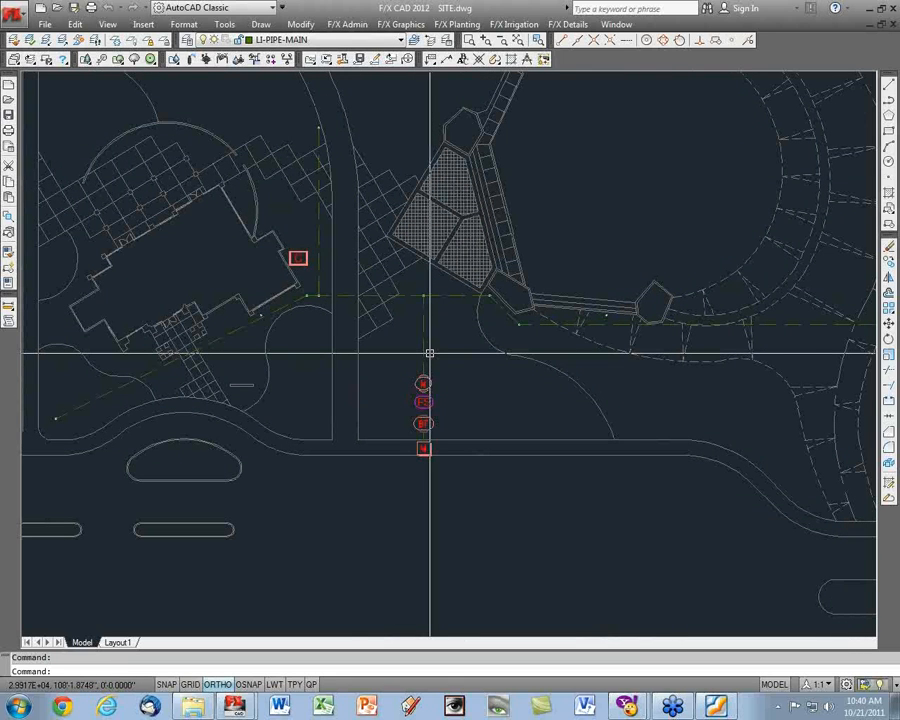
click(344, 59)
click(438, 308)
click(477, 416)
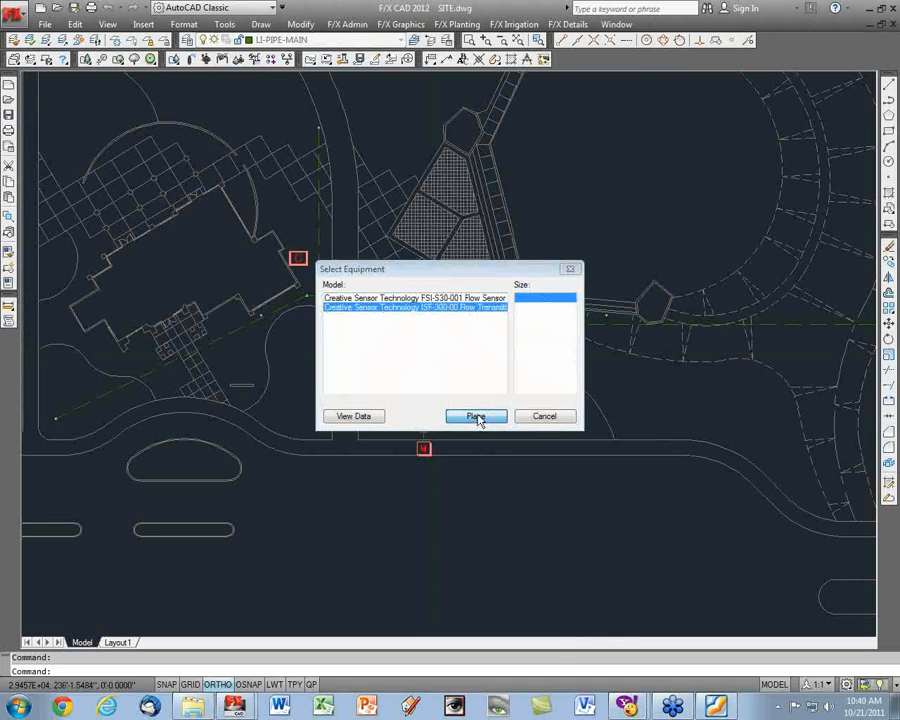
scroll(313, 242, up, 3)
click(300, 245)
text(FT)
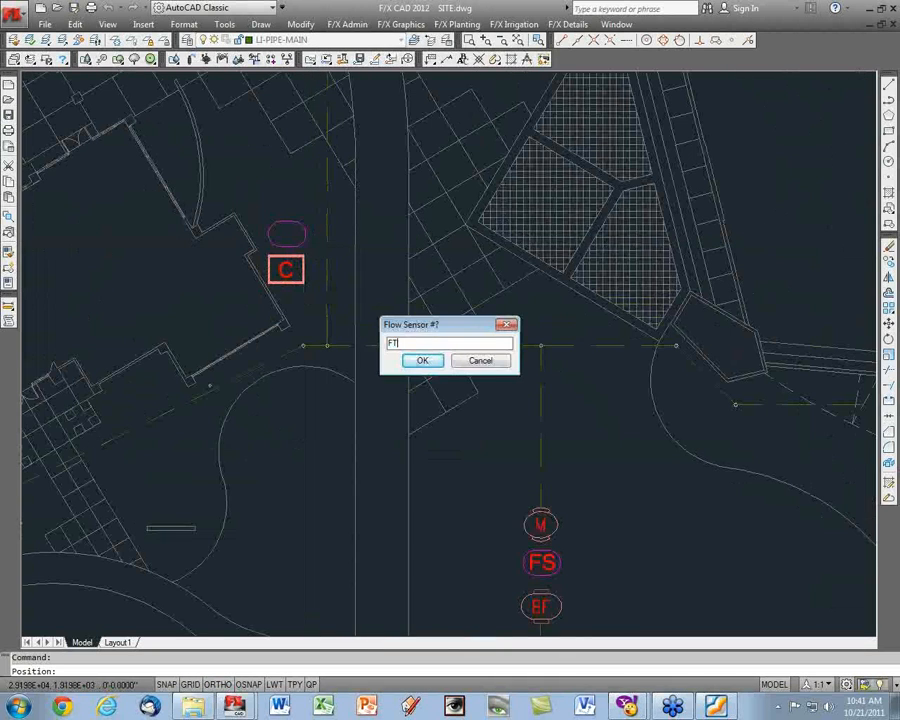
key(Return)
key(F8)
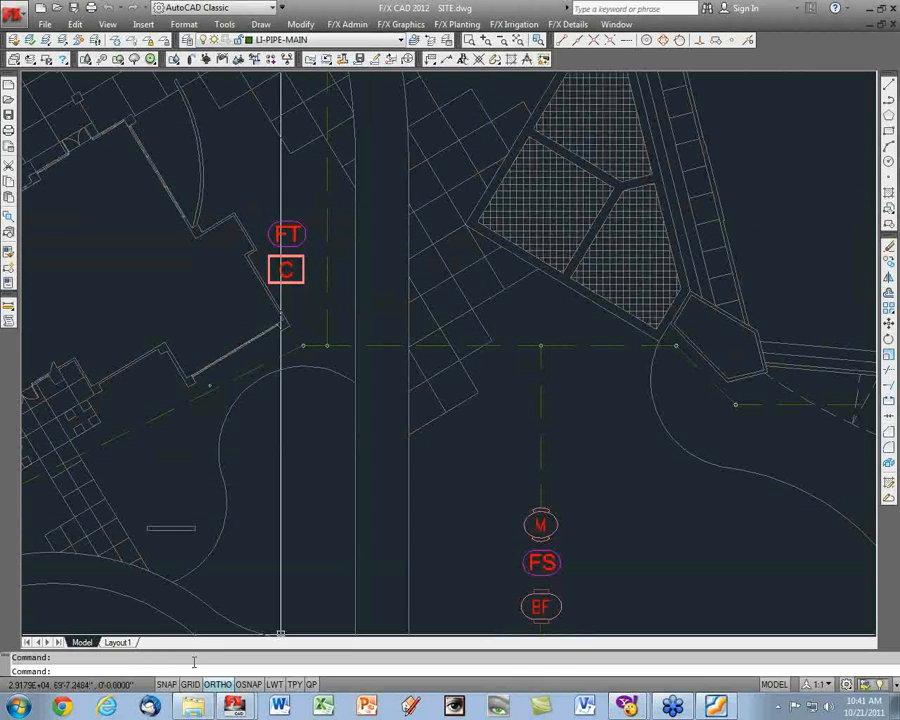
scroll(222, 595, down, 2)
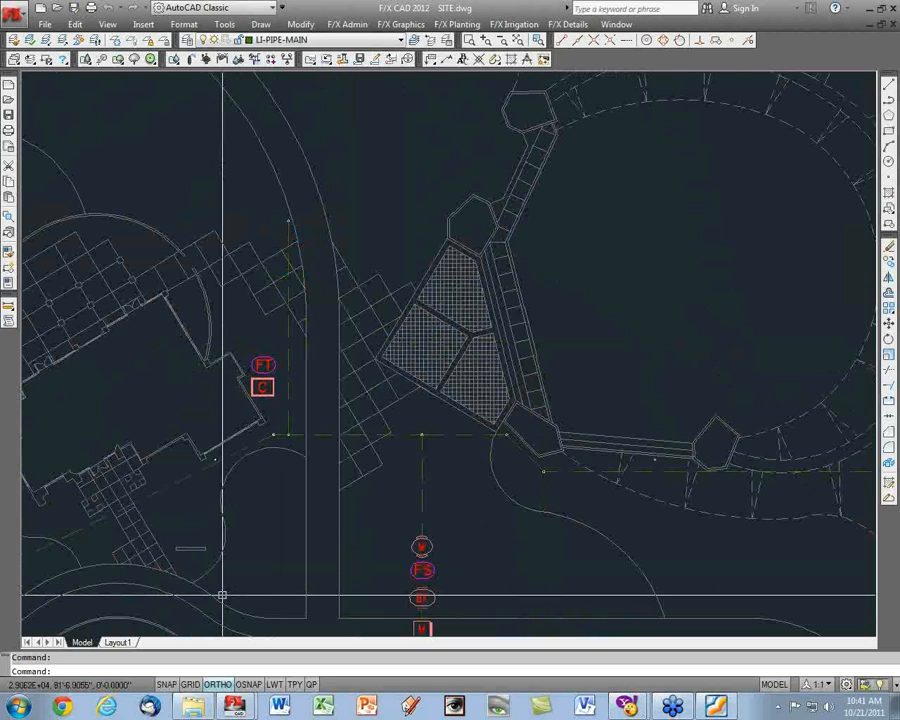
Switch to Layout1 and erase the CST Tee Mount Flow Sensor Installation detail from the sheet.
click(117, 642)
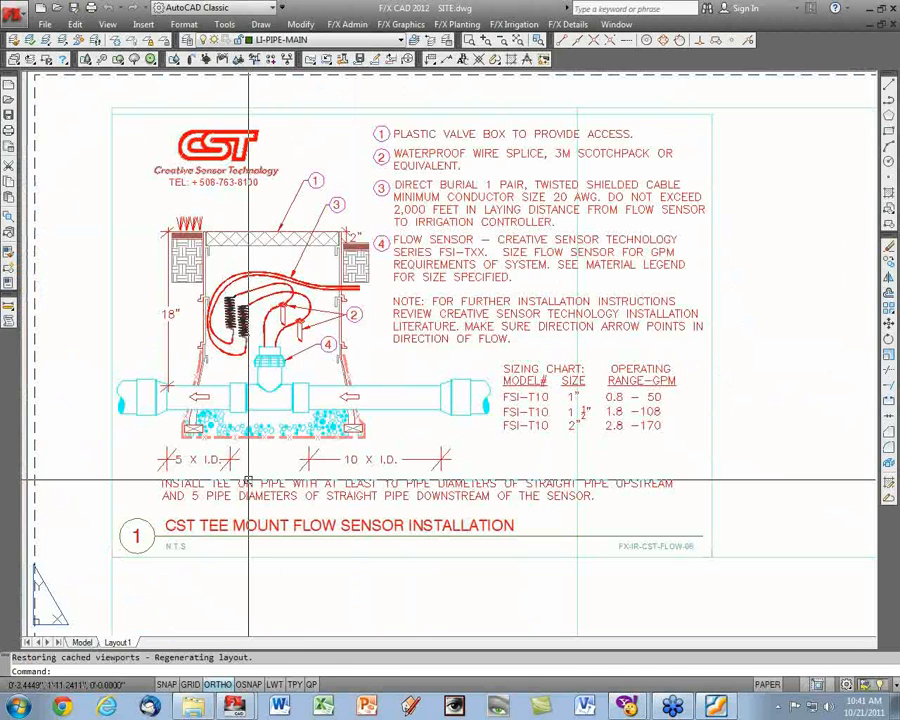
click(248, 480)
key(Delete)
scroll(307, 278, down, 4)
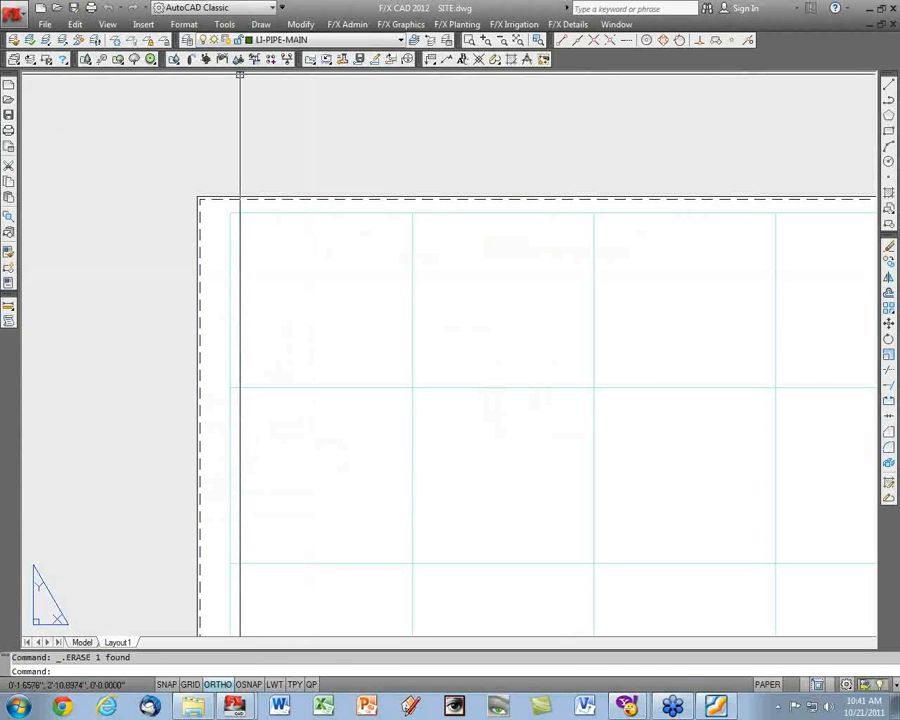
Review the equipment info of the ISF-300-00 in the Irrigation Manager's auxiliary equipment and close it without editing.
click(186, 60)
click(396, 253)
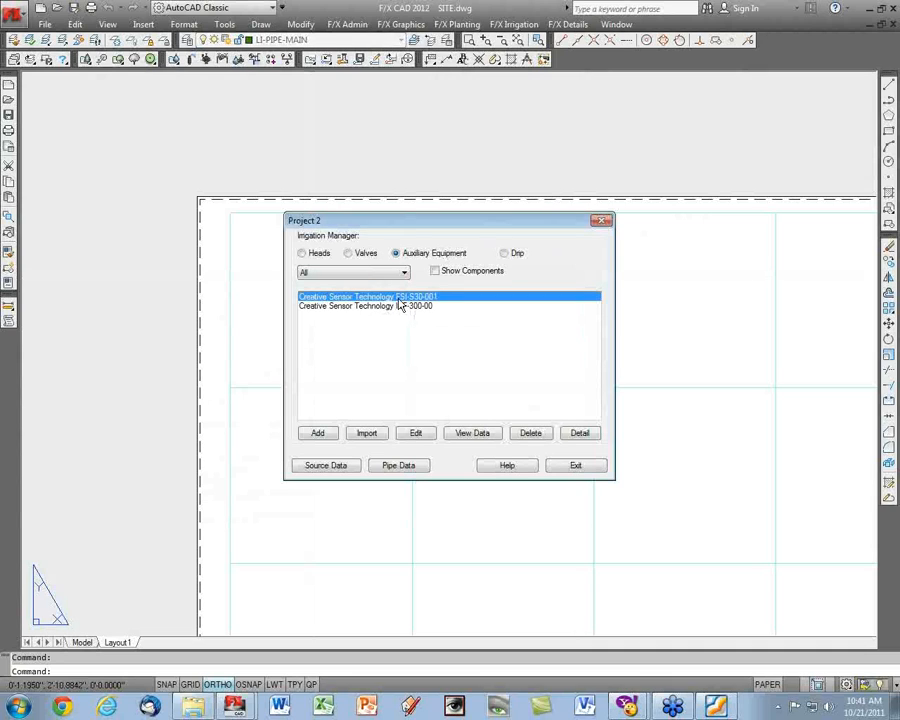
click(382, 306)
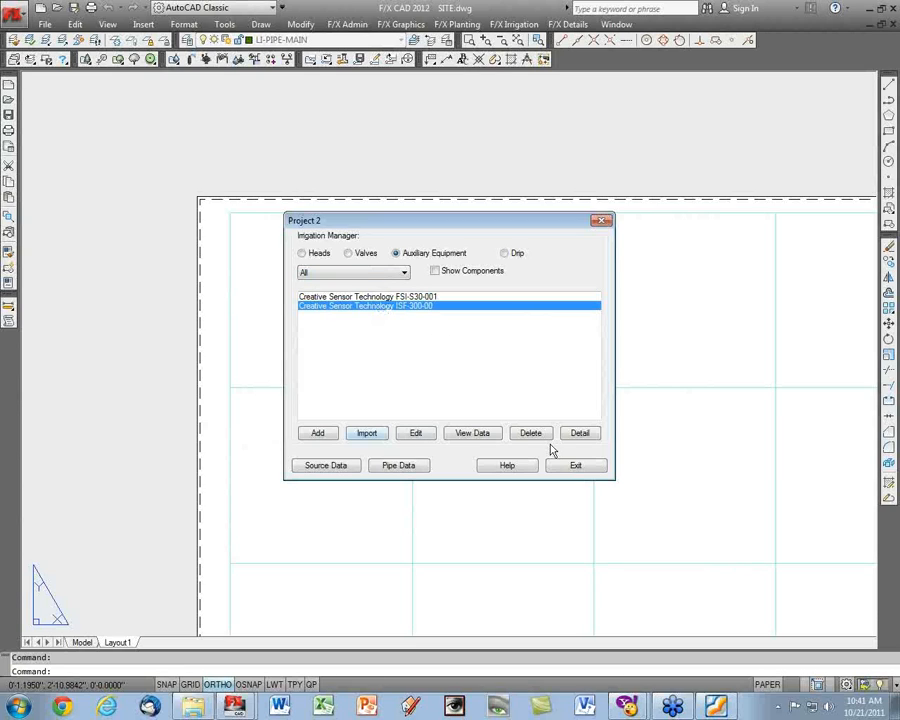
click(372, 297)
click(352, 306)
click(400, 298)
click(394, 307)
click(413, 434)
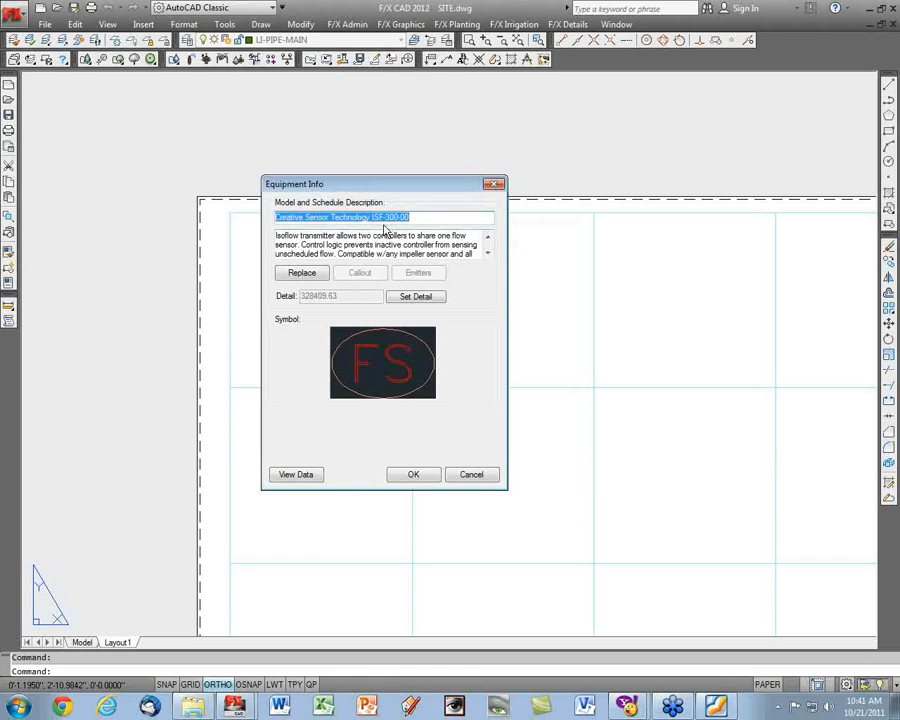
click(484, 476)
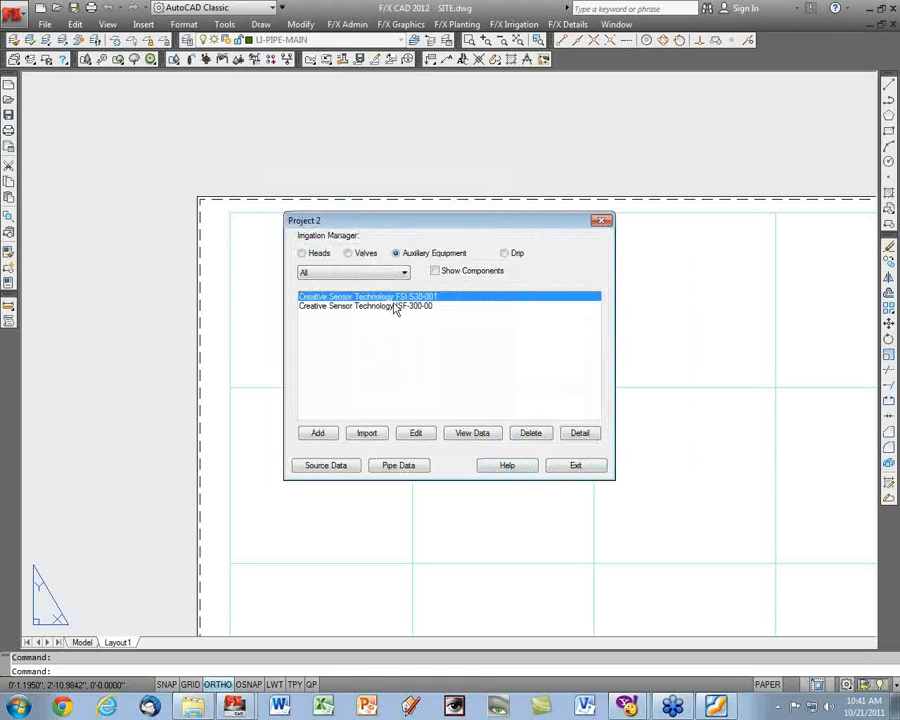
For the equipment's detail, browse F/X Details, Irrigation, CST Creative Sensor Technology to Isoflow (ISOF) and select 03 Isoflow ISF-300-00 for N/C Master Valve.
click(593, 430)
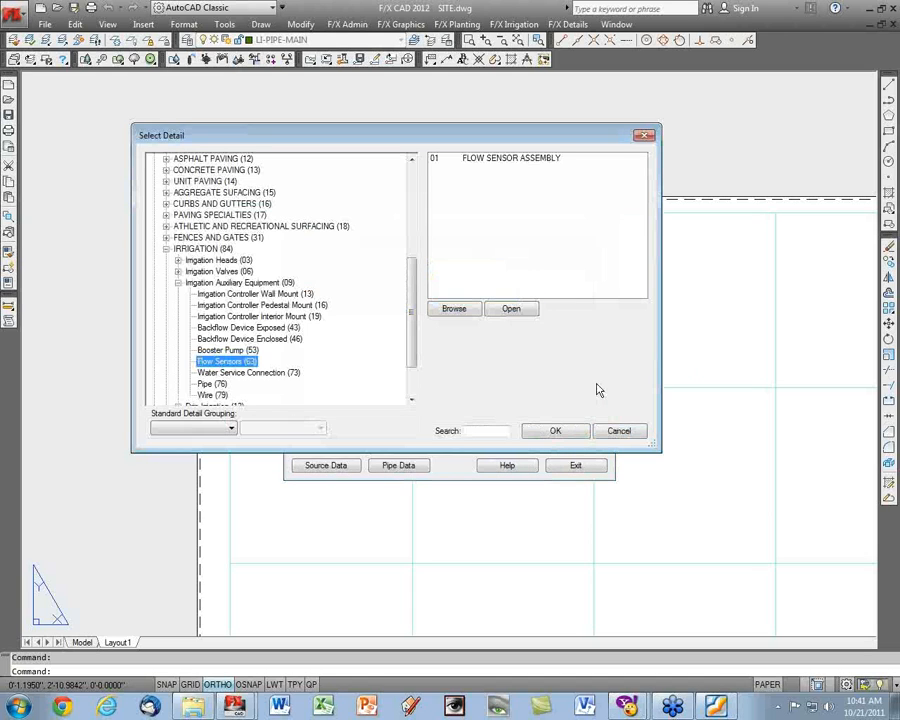
drag(413, 300, 424, 211)
click(155, 226)
click(167, 238)
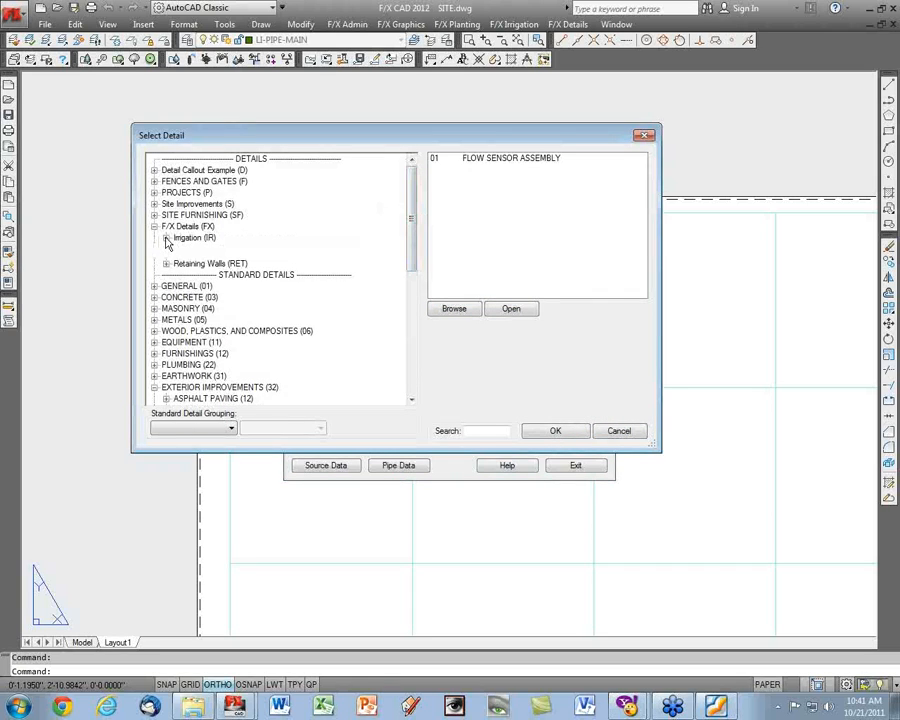
click(177, 249)
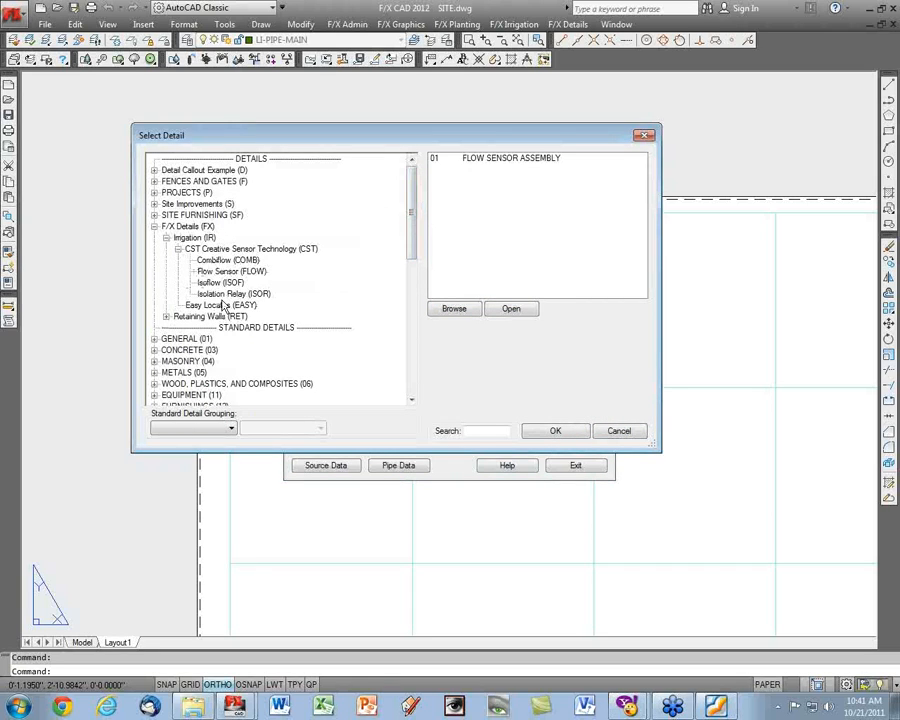
click(219, 282)
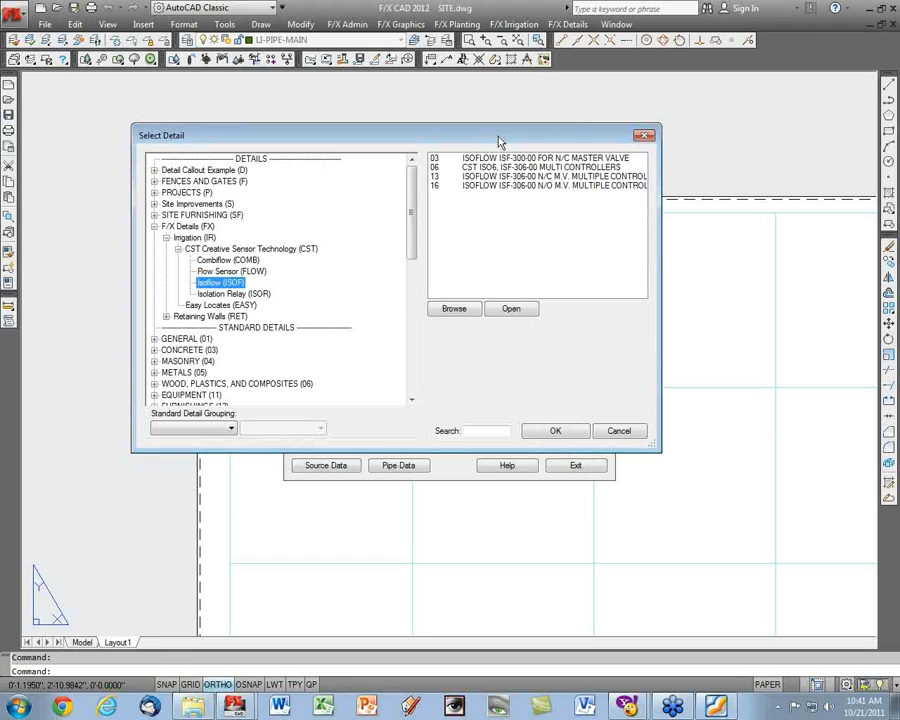
drag(499, 141, 517, 128)
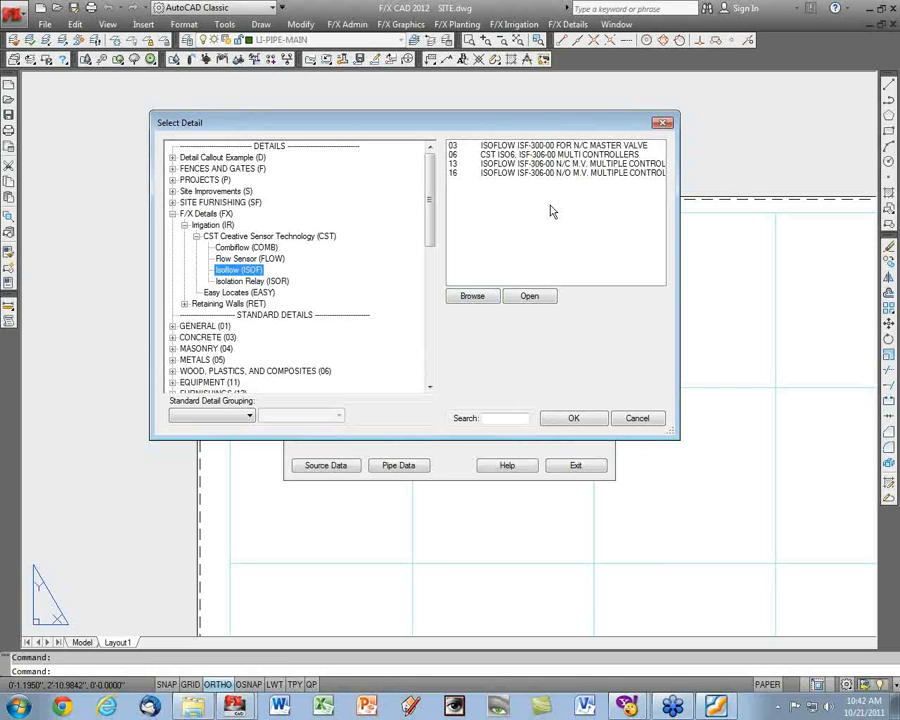
click(549, 146)
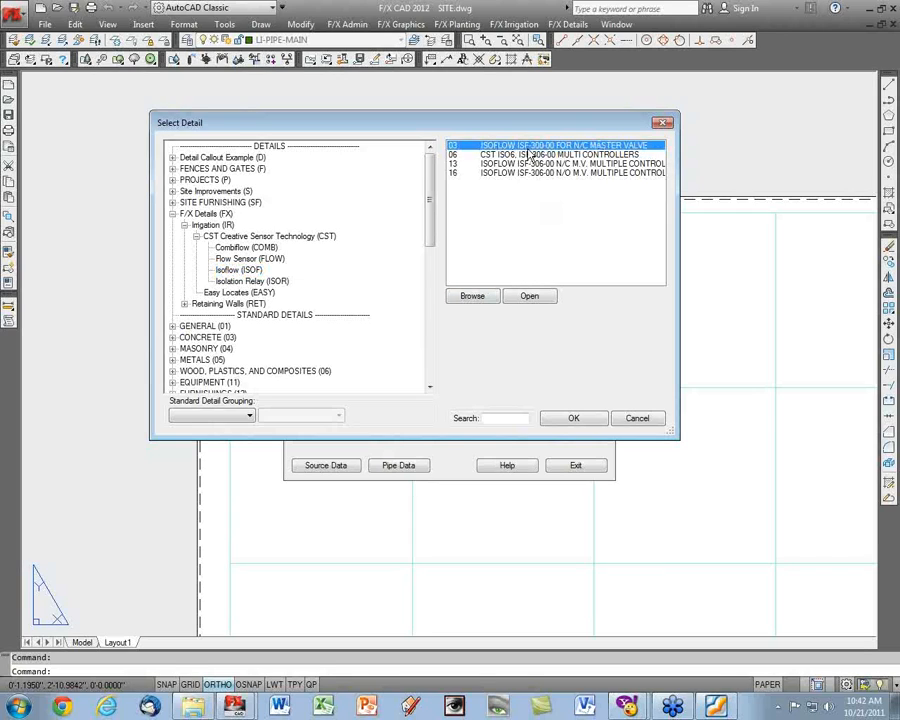
Preview the Isoflow details 03, 06, 13 and 16 to compare the master valve and multiple-controller wiring arrangements.
click(481, 299)
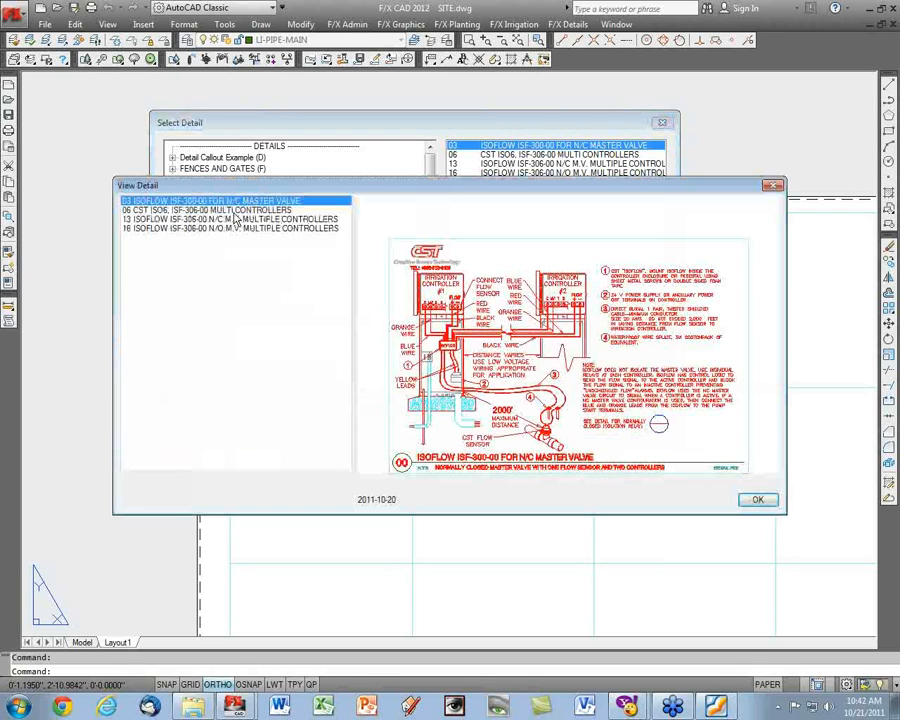
key(Down)
key(Down)
key(Down)
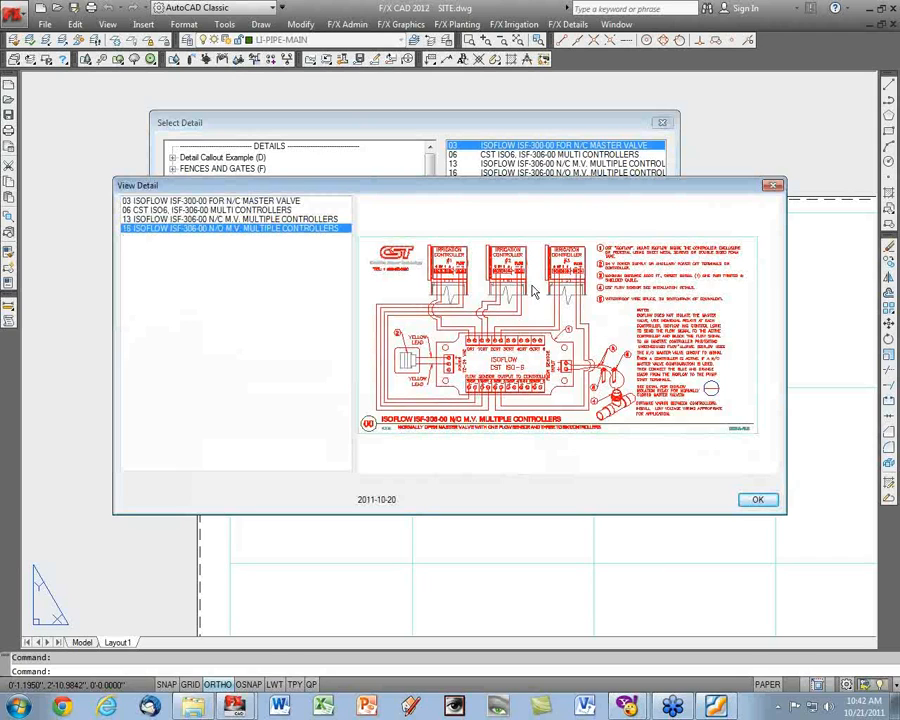
click(247, 218)
click(247, 210)
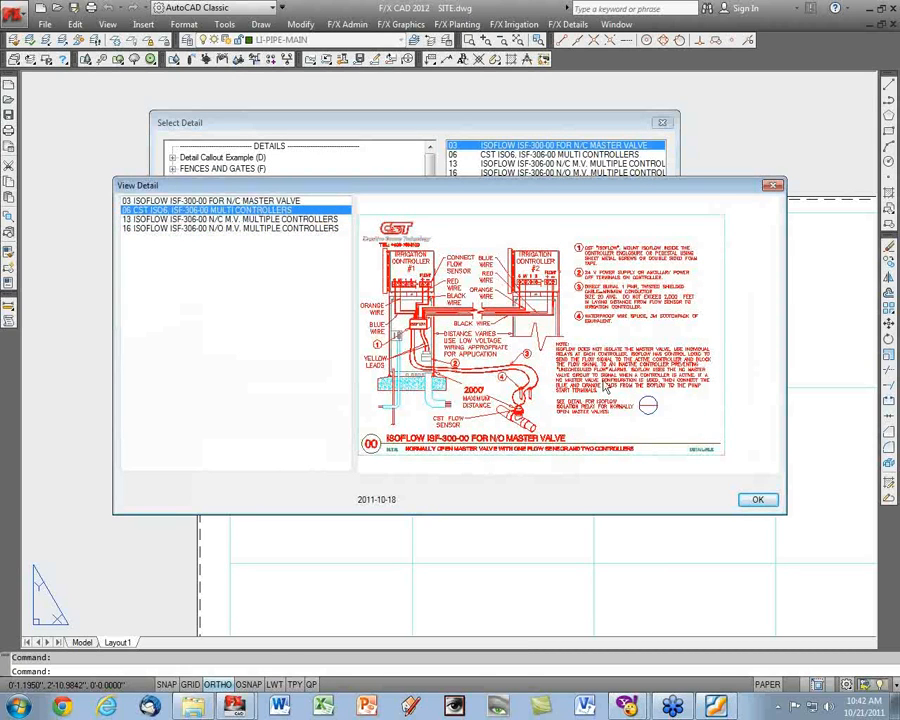
Assign detail 03 Isoflow ISF-300-00 for N/C Master Valve to the FSI-S30-001, and select the ISF-300-00 in the equipment list.
click(237, 201)
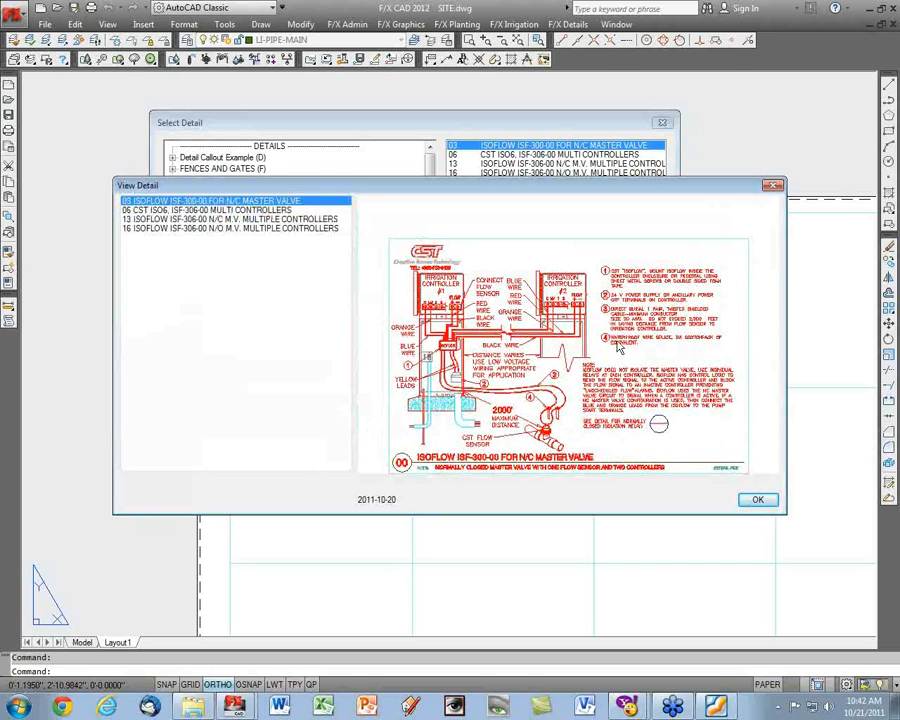
click(759, 501)
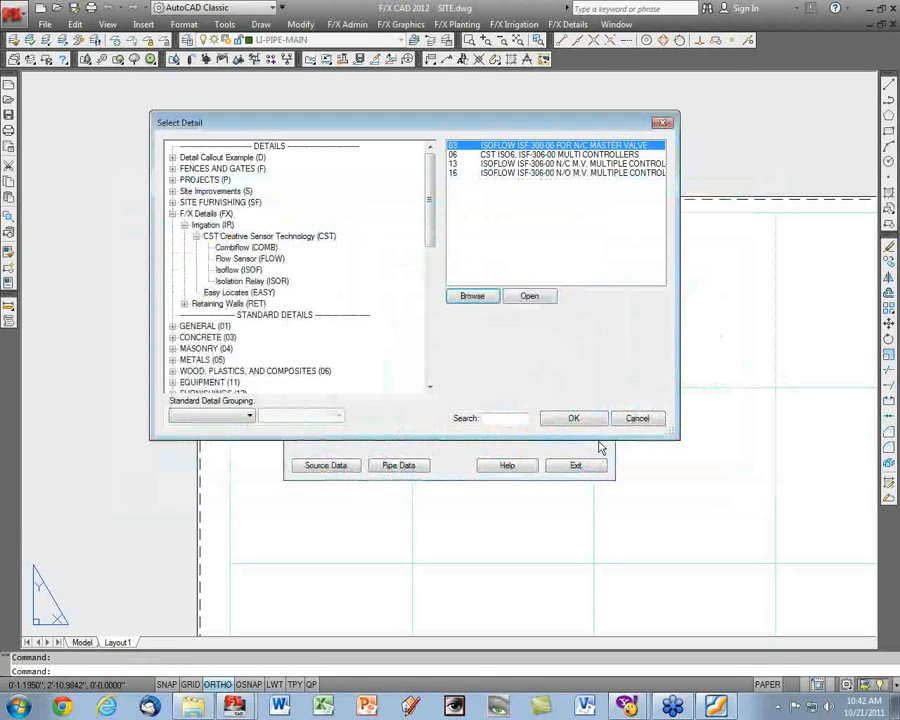
click(592, 428)
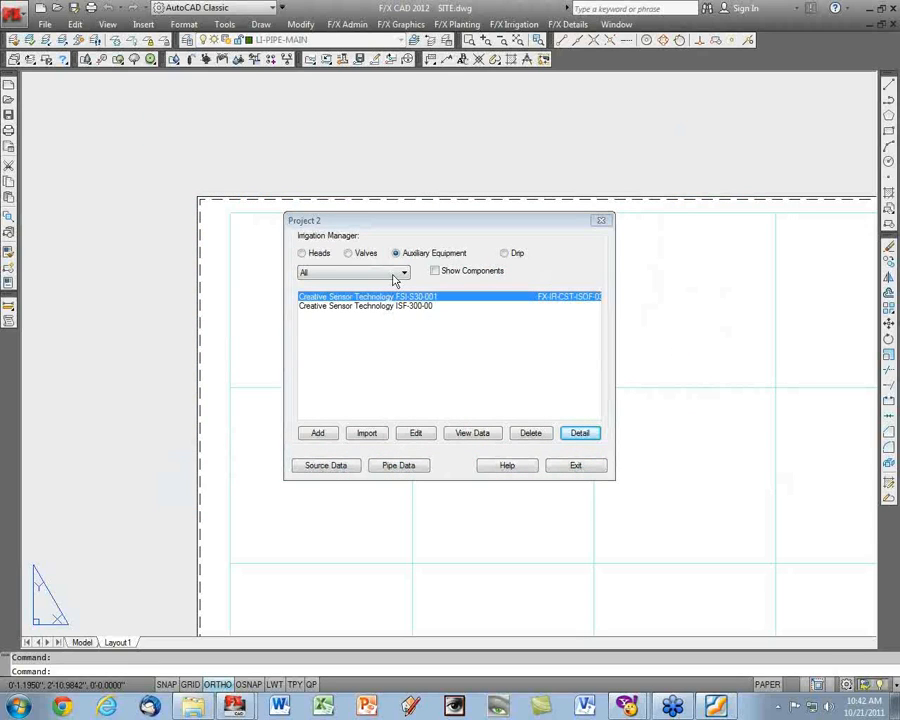
click(398, 307)
click(320, 435)
click(410, 310)
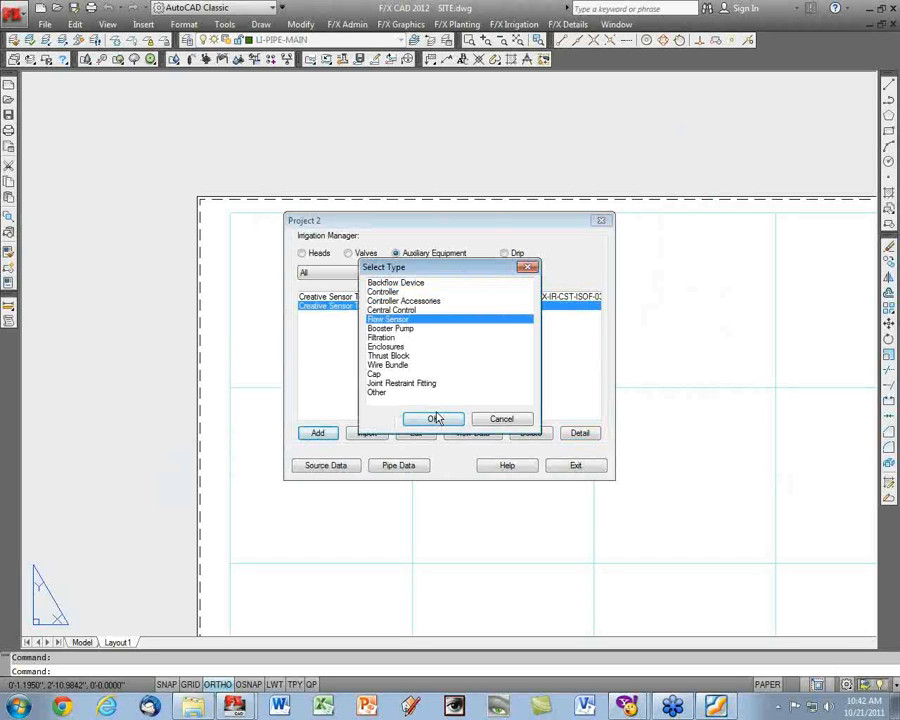
click(500, 418)
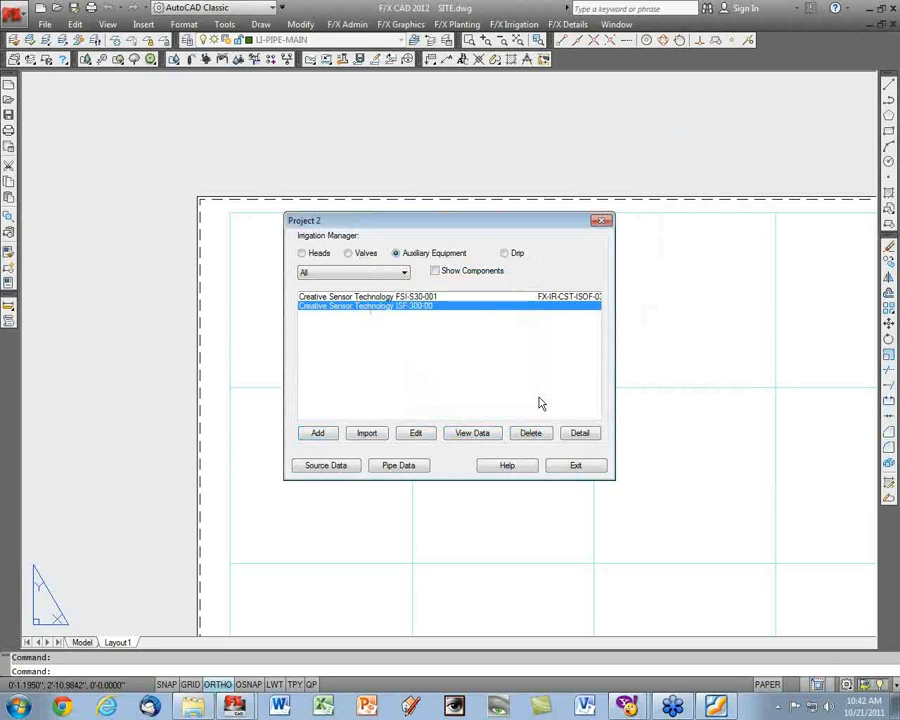
Assign the CST Flow Sensor detail 09 PVC Saddle Mount Flow Meter to the ISF-300-00 and close the Irrigation Manager.
click(580, 432)
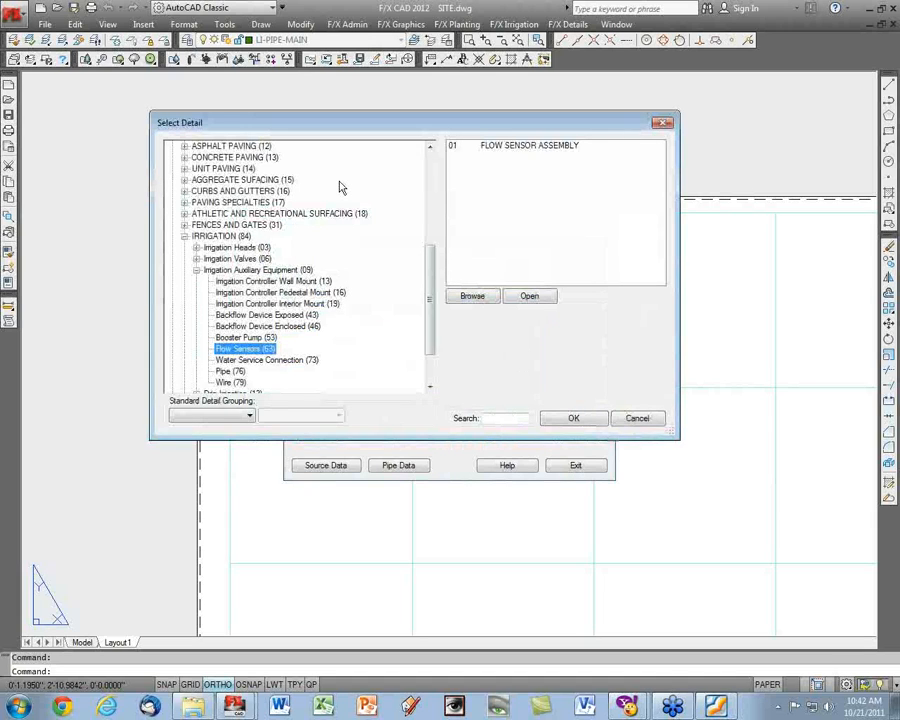
scroll(192, 240, up, 9)
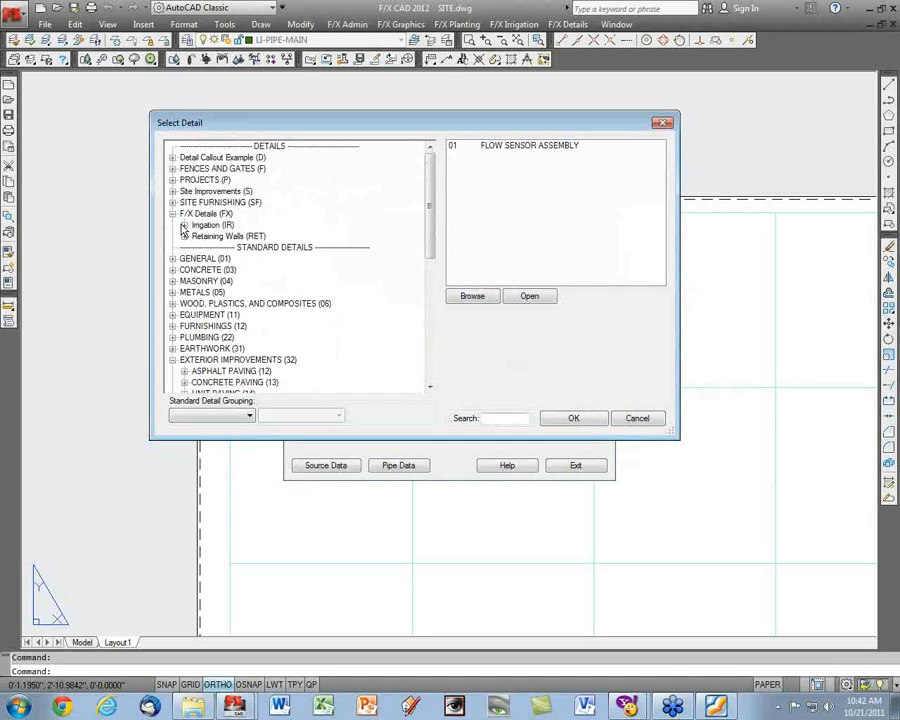
click(196, 236)
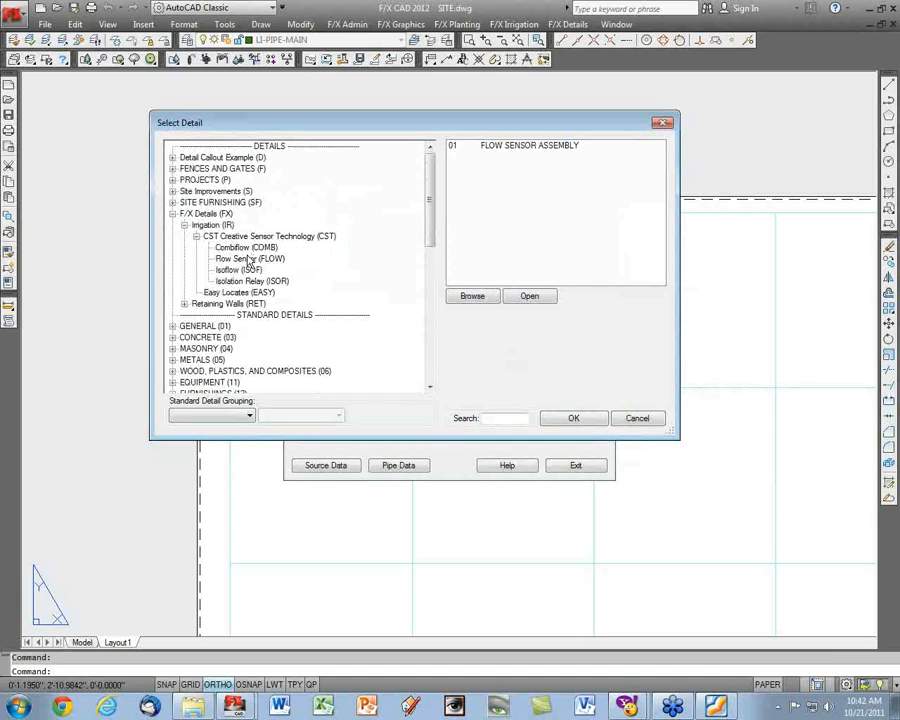
click(249, 259)
click(516, 156)
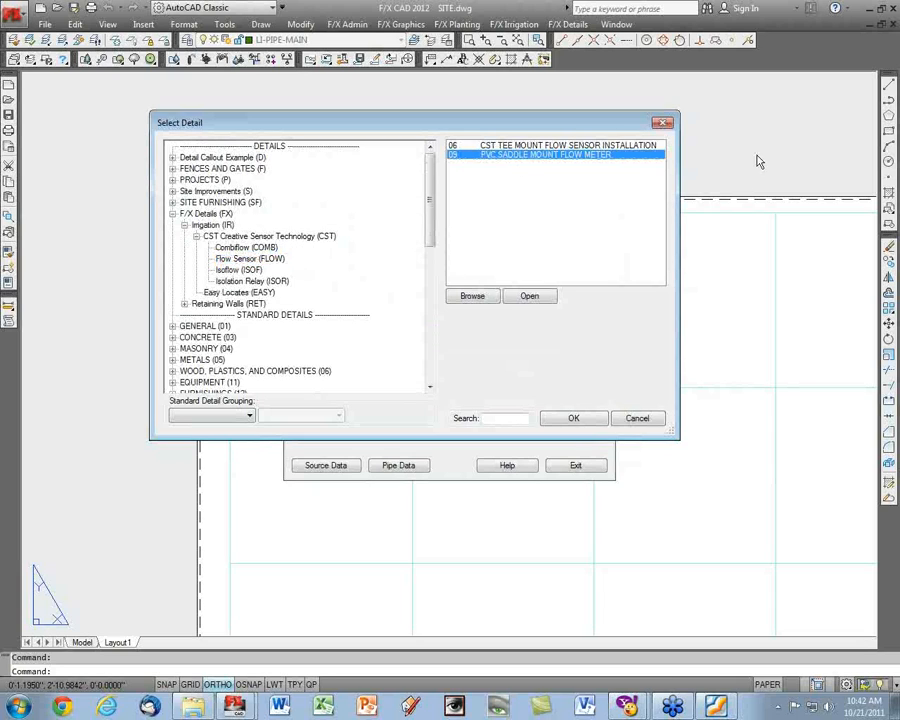
click(573, 418)
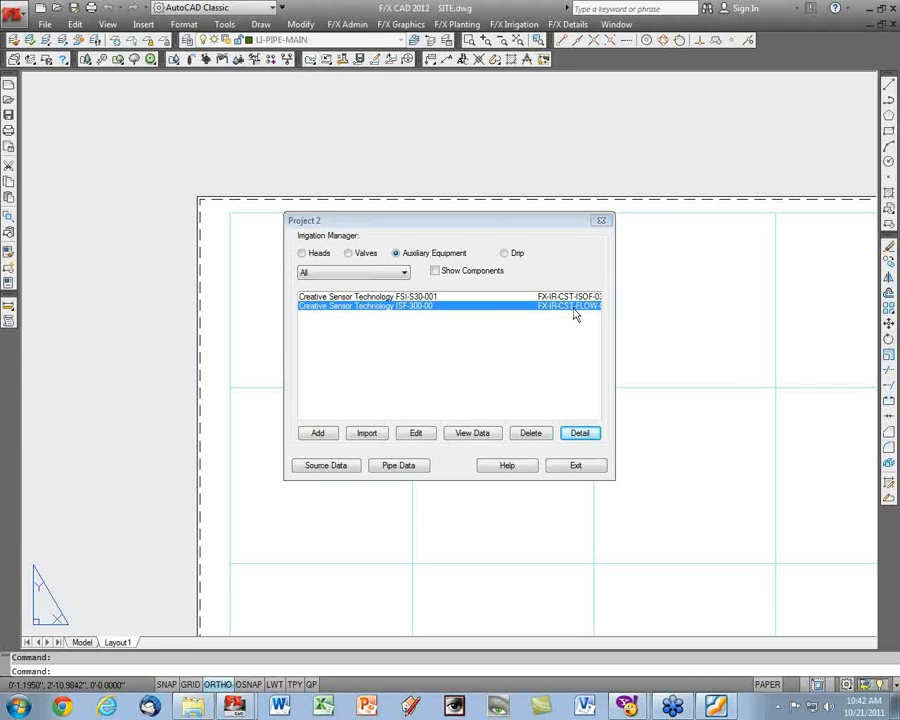
click(576, 466)
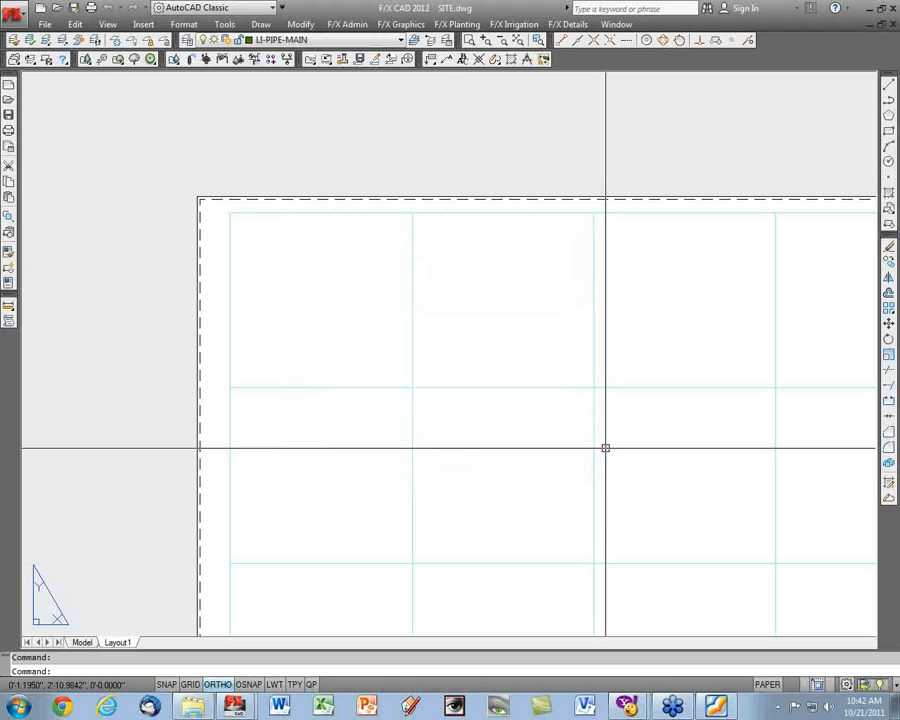
Place the PVC Saddle Mount Flow Meter detail as number 1 on new sheet L1, in the grid's upper-left cell.
click(220, 61)
click(290, 211)
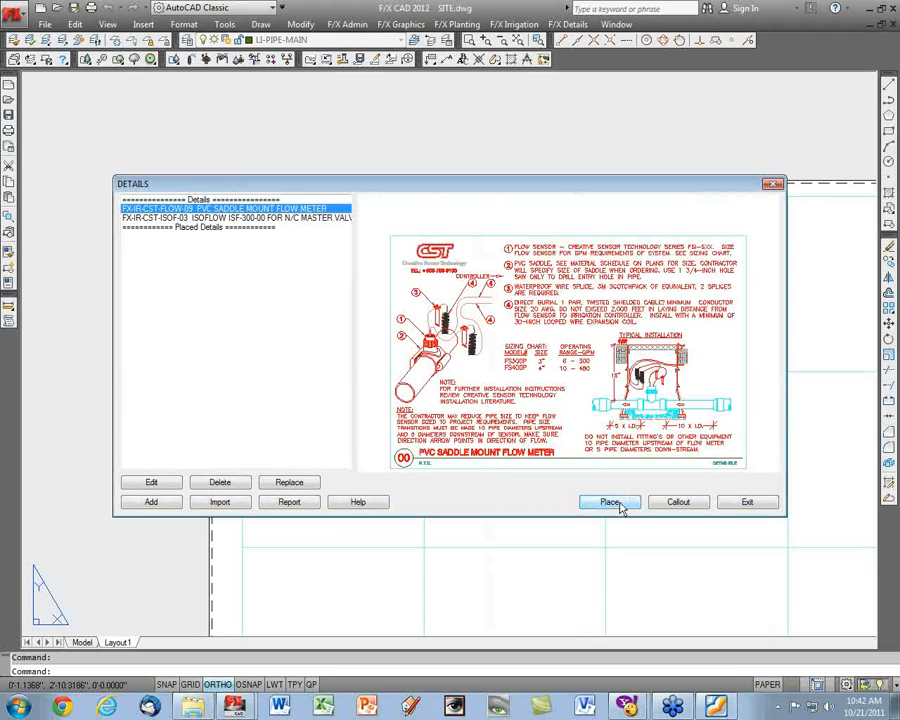
click(612, 503)
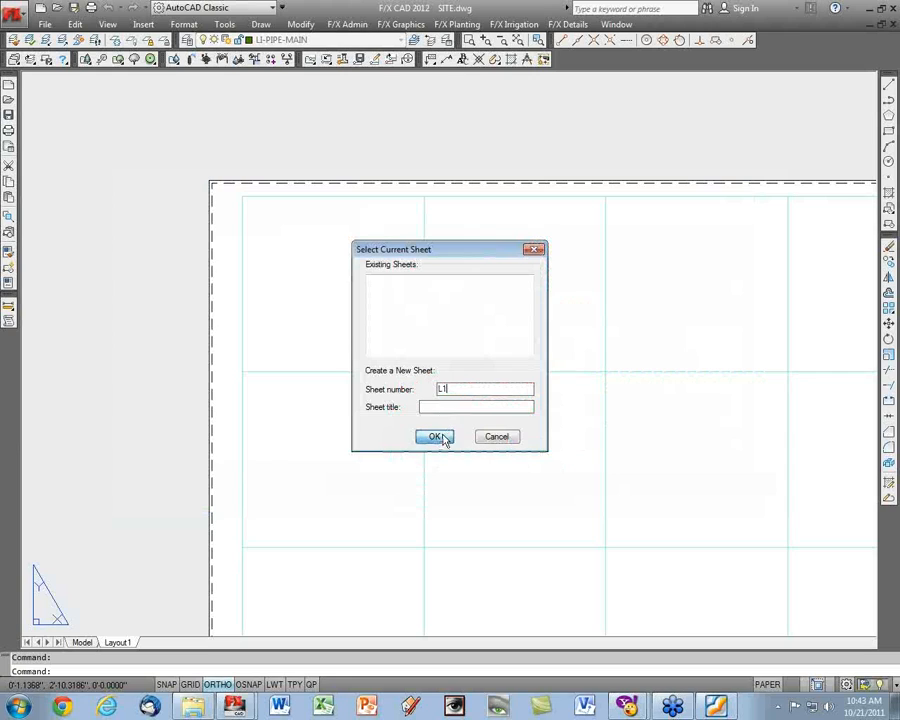
click(435, 436)
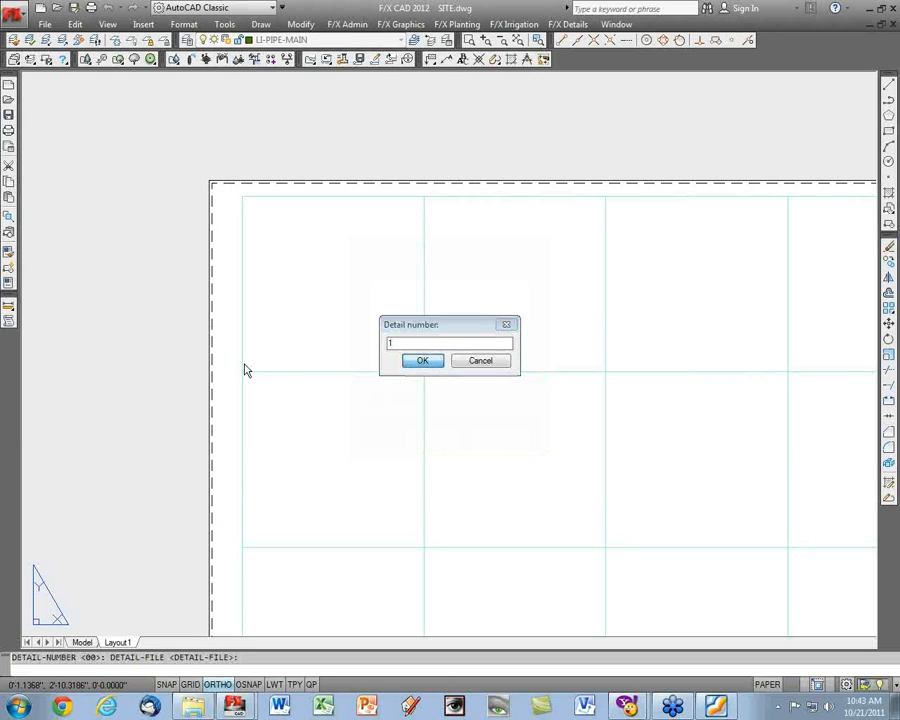
key(Return)
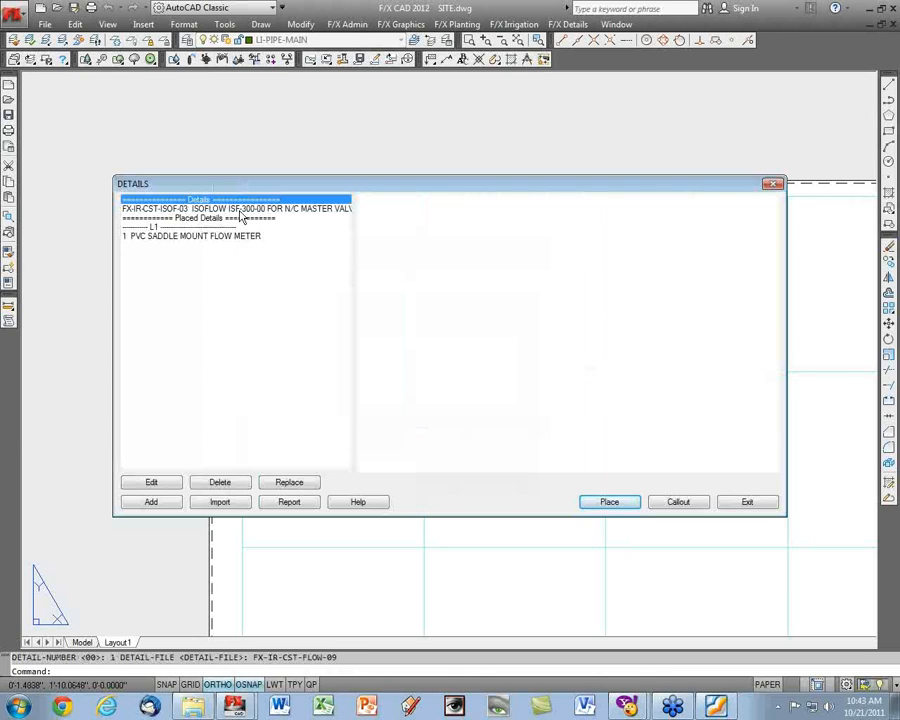
Place the Isoflow ISF-300-00 for N/C Master Valve detail as number 2 directly below the saddle mount detail.
click(238, 209)
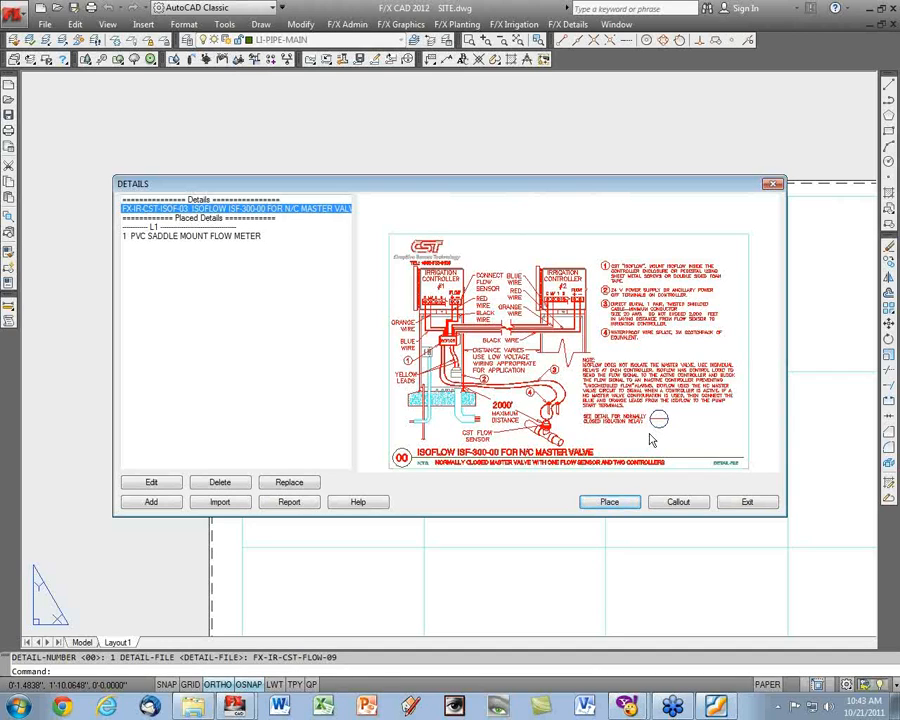
click(626, 502)
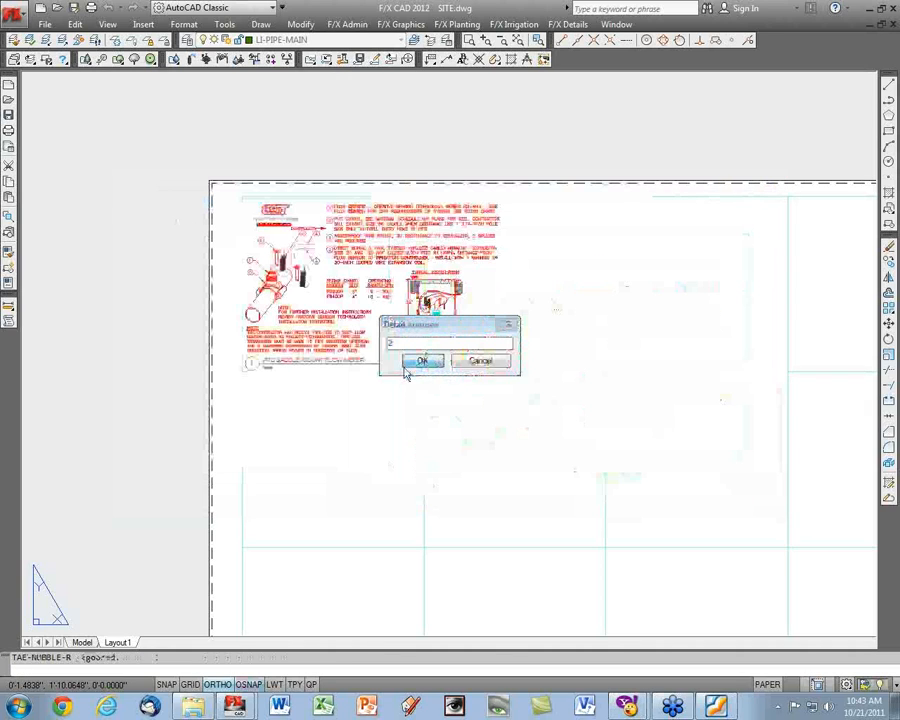
click(415, 362)
click(240, 546)
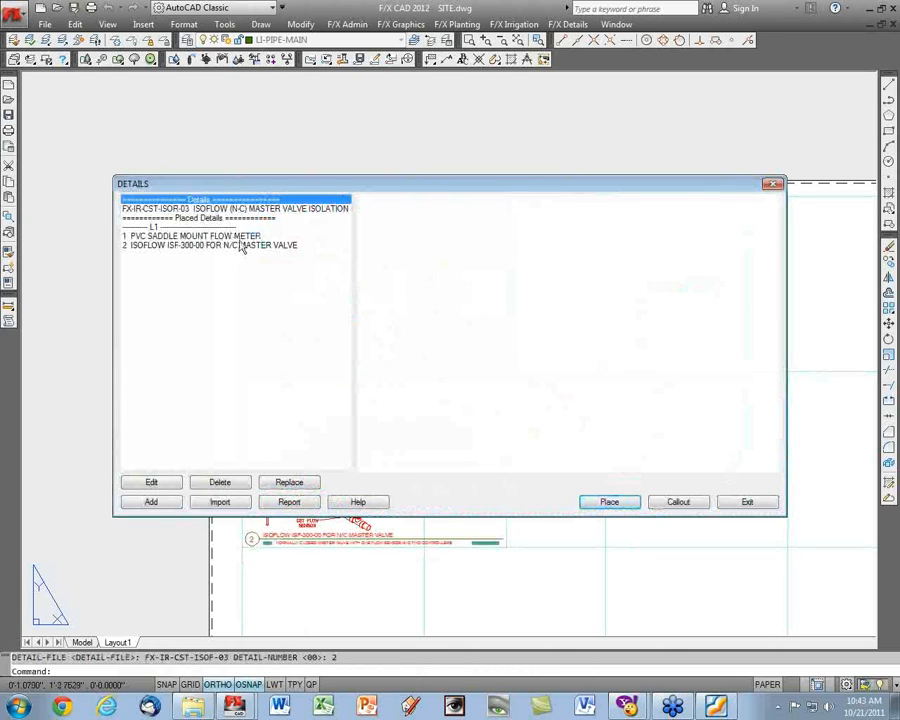
Place the Isoflow (N-C) Master Valve Isolation Relay detail as number 3 below detail 2, and close the details list.
click(236, 236)
click(240, 245)
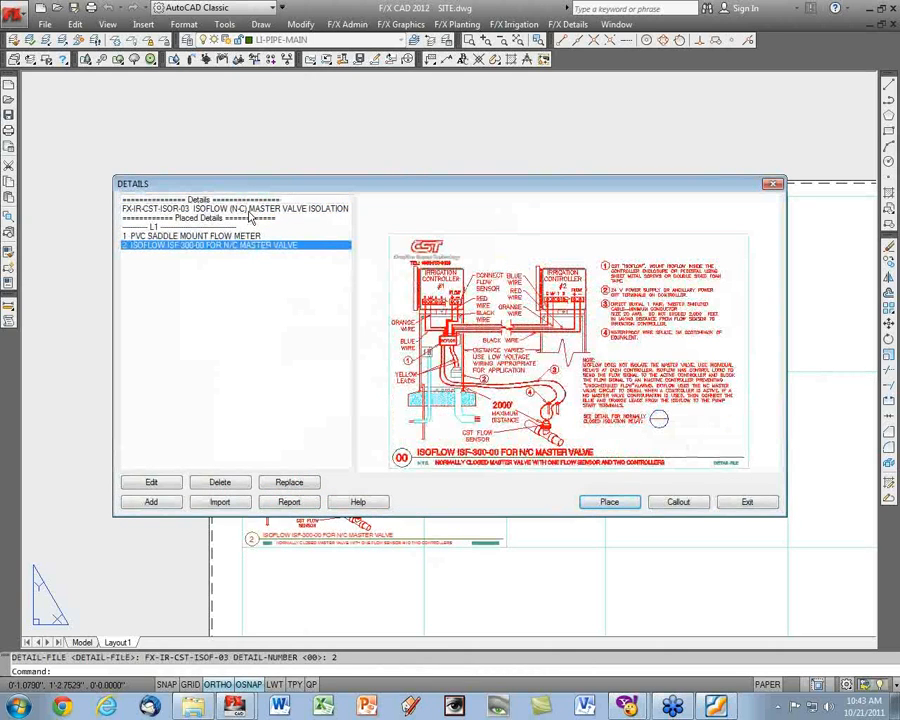
click(254, 209)
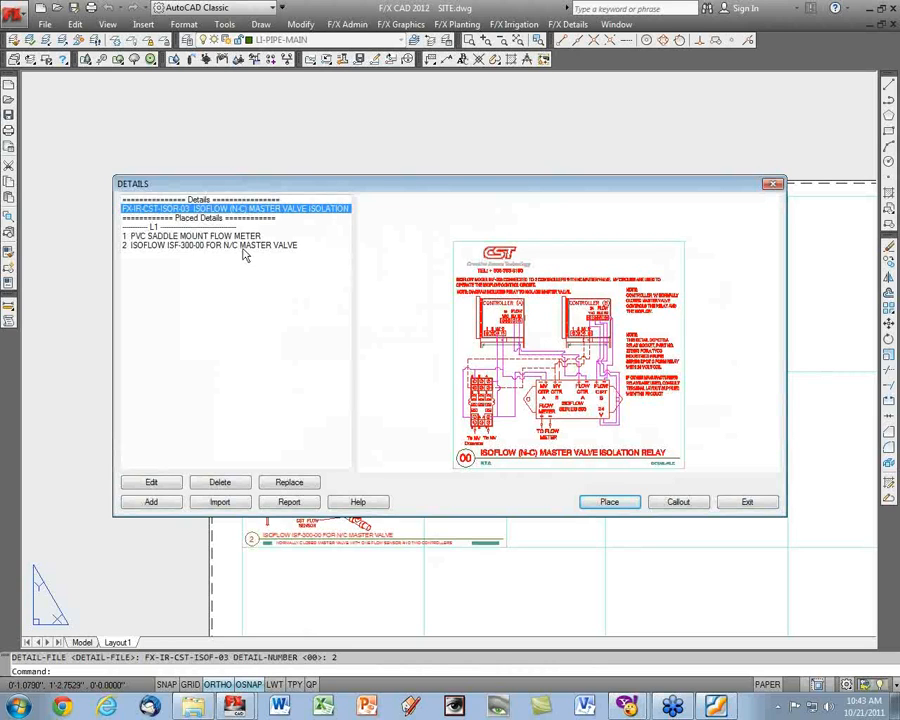
click(301, 247)
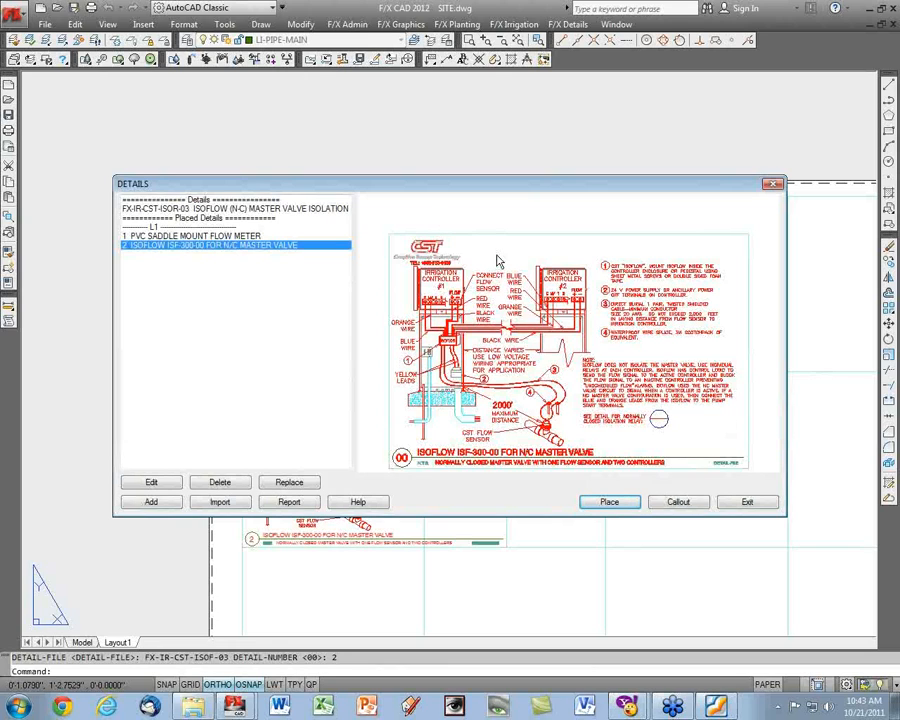
click(301, 210)
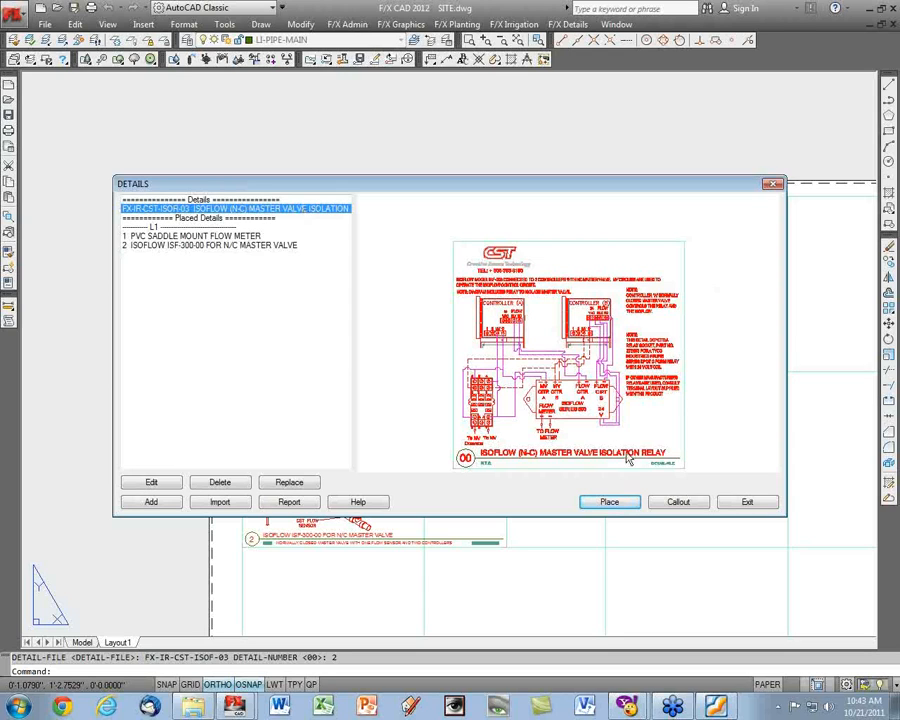
click(608, 501)
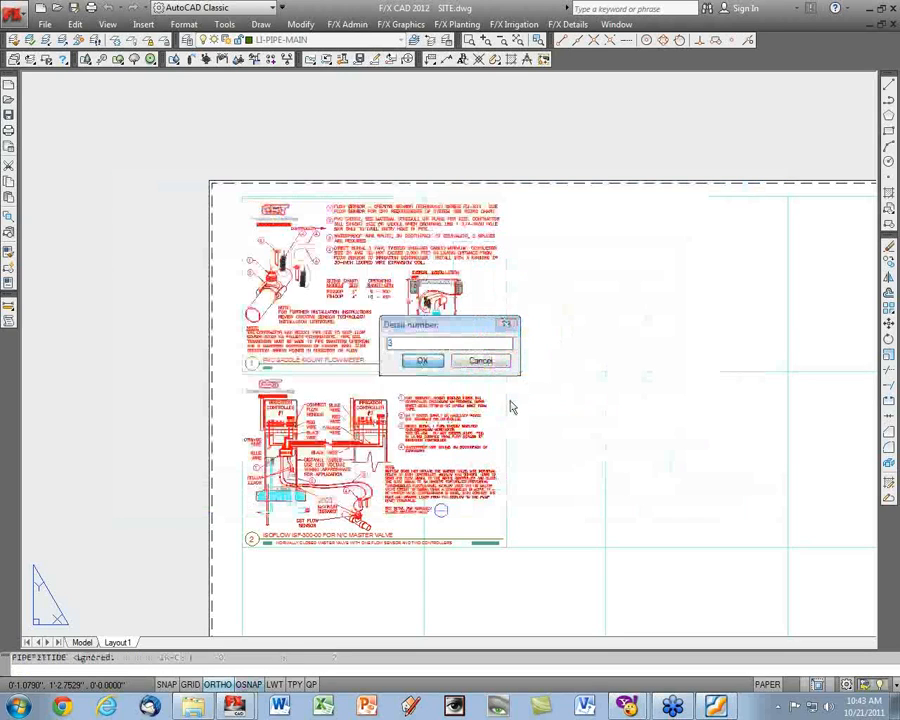
key(Return)
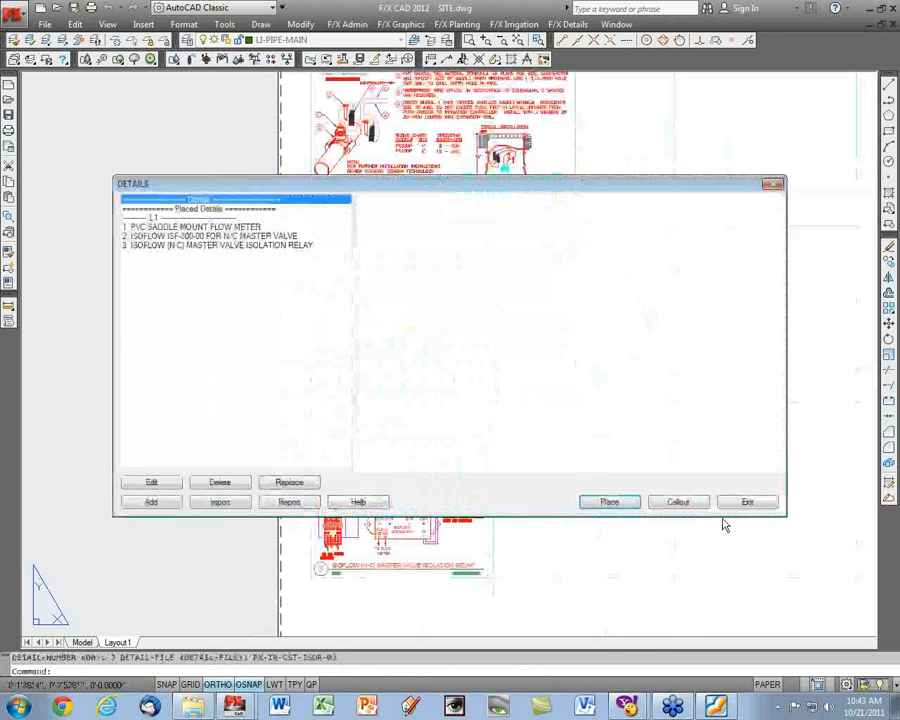
click(724, 501)
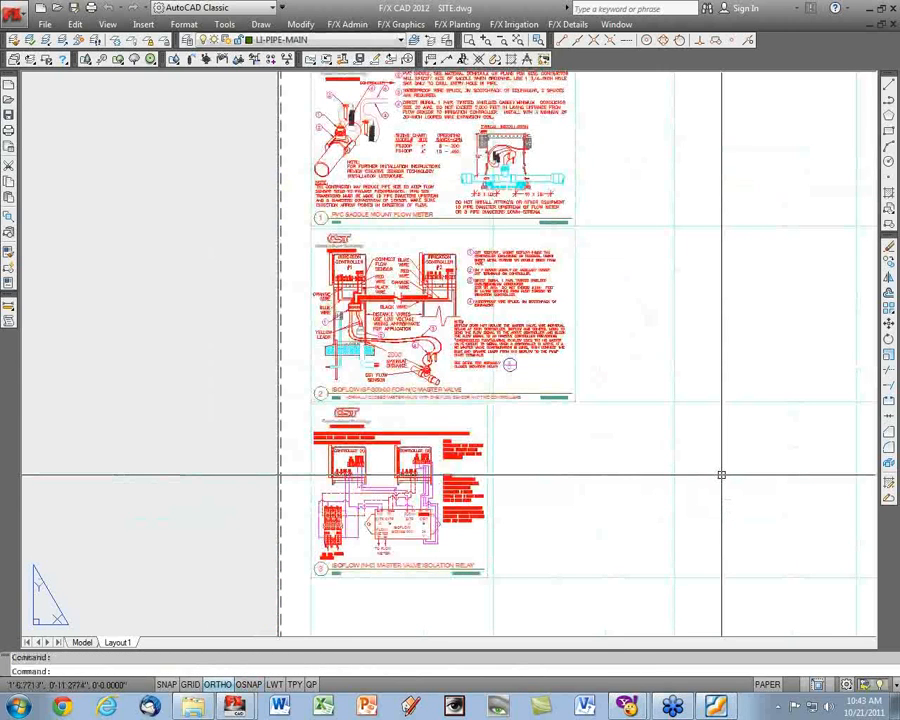
Set up an irrigation schedule output to the drawing, including the Detail column for drip and for valves and equipment.
scroll(504, 349, up, 8)
scroll(557, 424, down, 8)
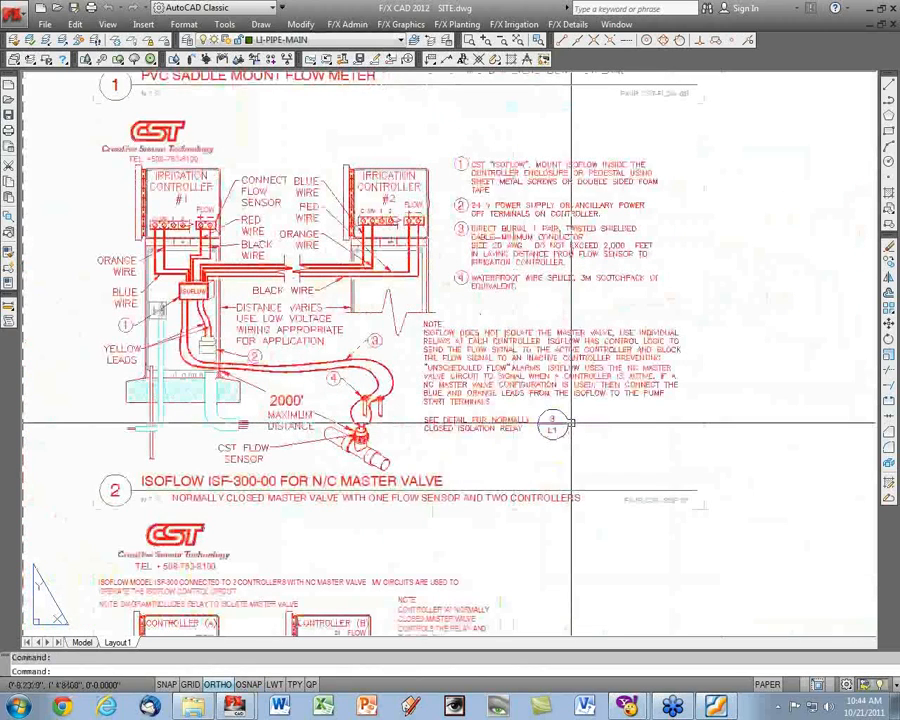
scroll(571, 423, down, 1)
scroll(536, 344, down, 2)
drag(174, 59, 184, 95)
click(443, 385)
click(443, 427)
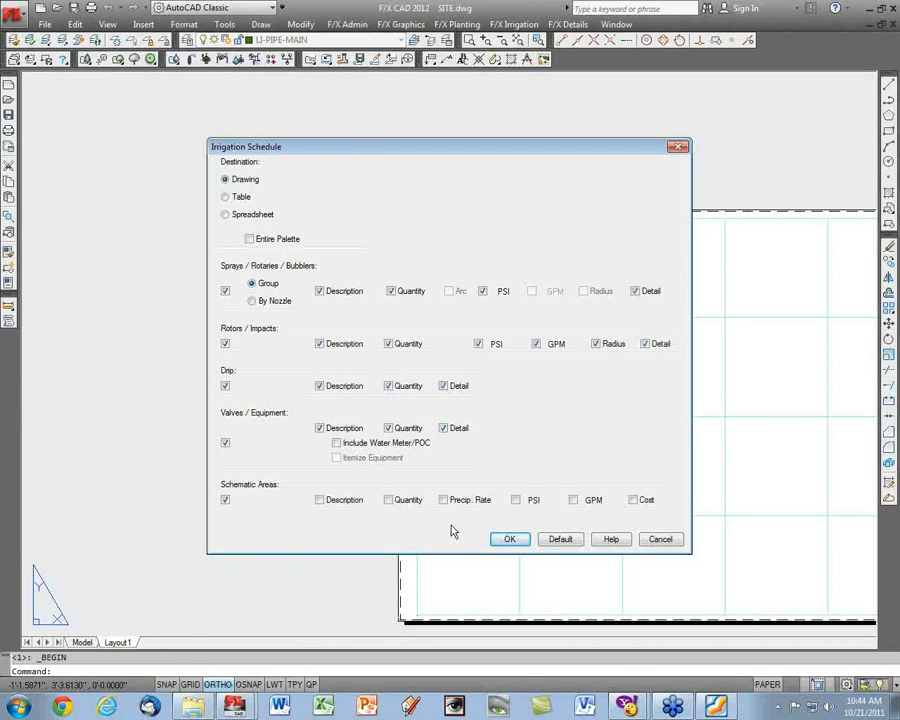
click(509, 540)
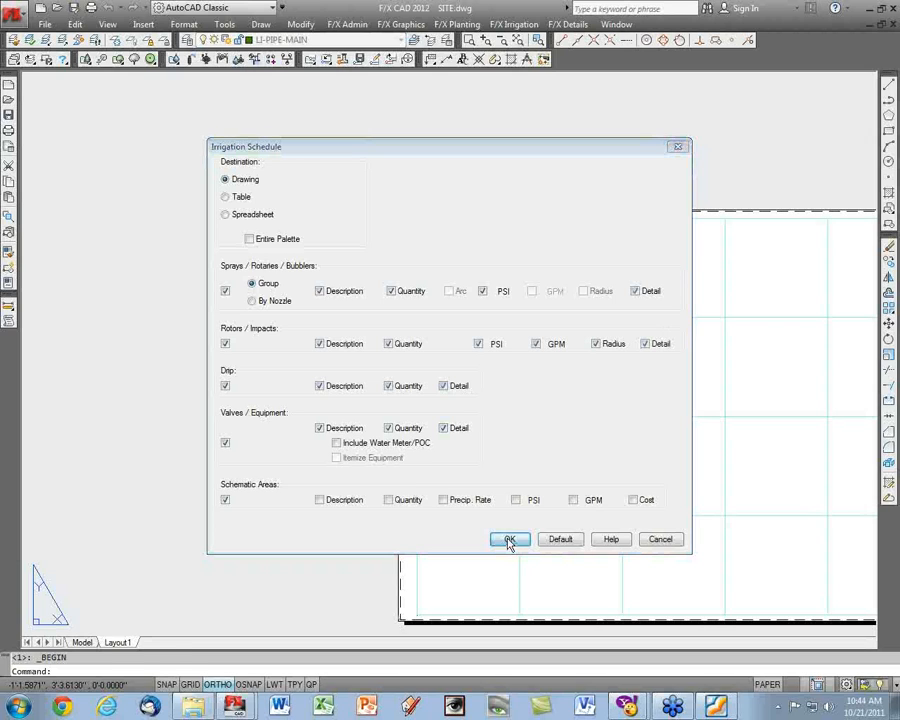
Generate the schedule for all points of connection and place it in the empty area left of the Layout1 sheet.
scroll(404, 503, down, 4)
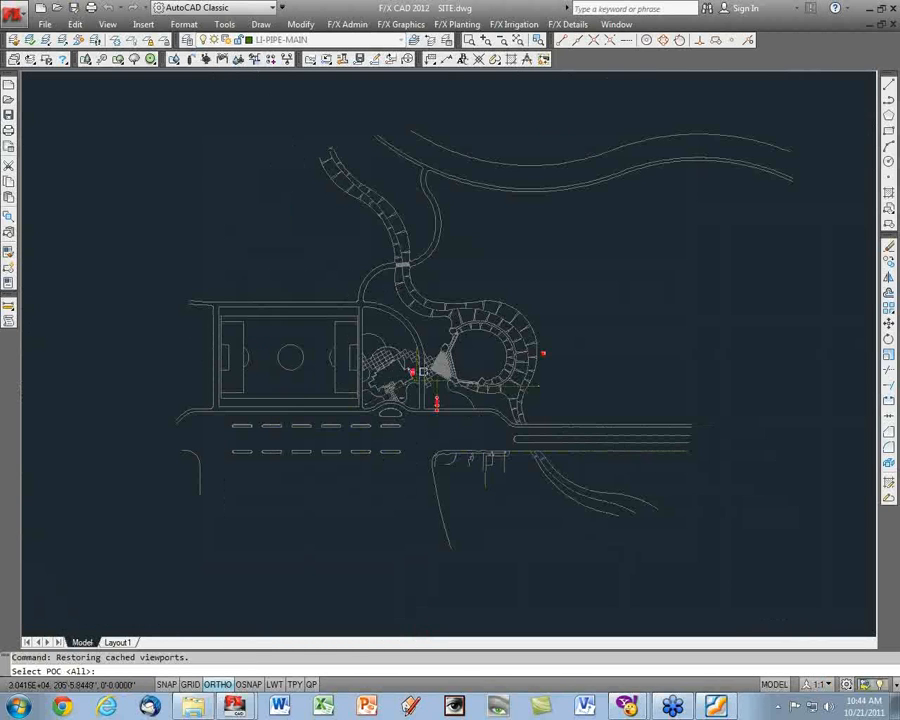
key(Return)
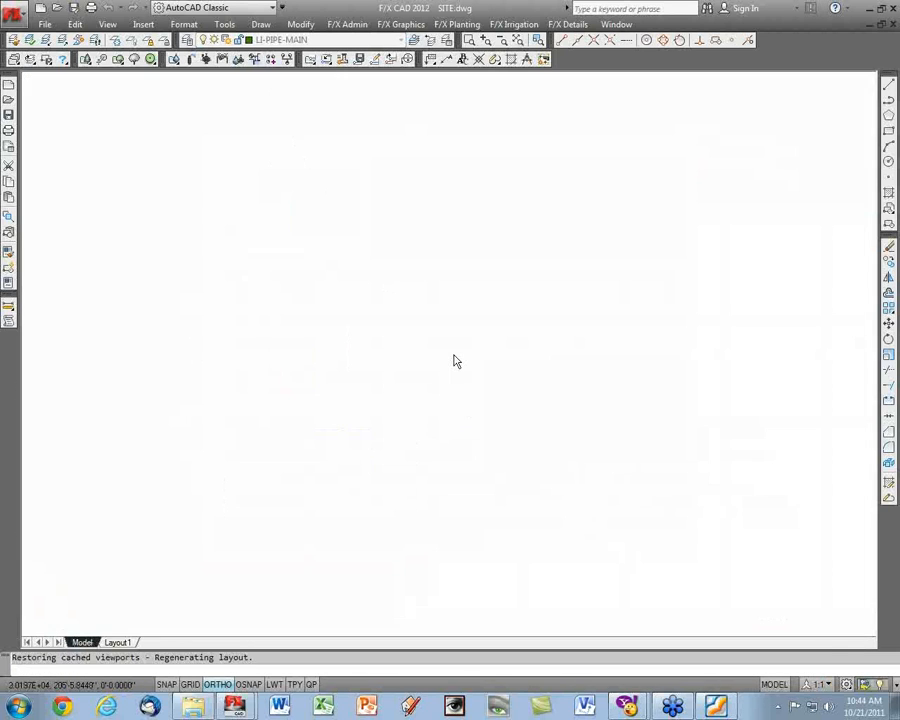
click(88, 213)
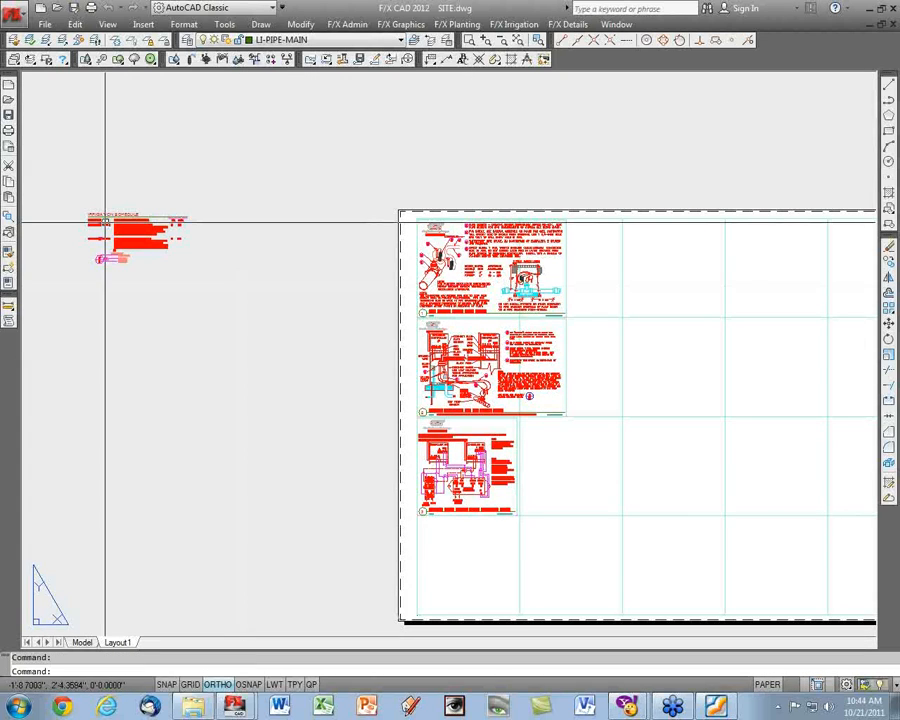
Compare the irrigation schedule's detail references with the placed details, and examine the isolation relay callout in the Isoflow detail.
scroll(105, 222, up, 5)
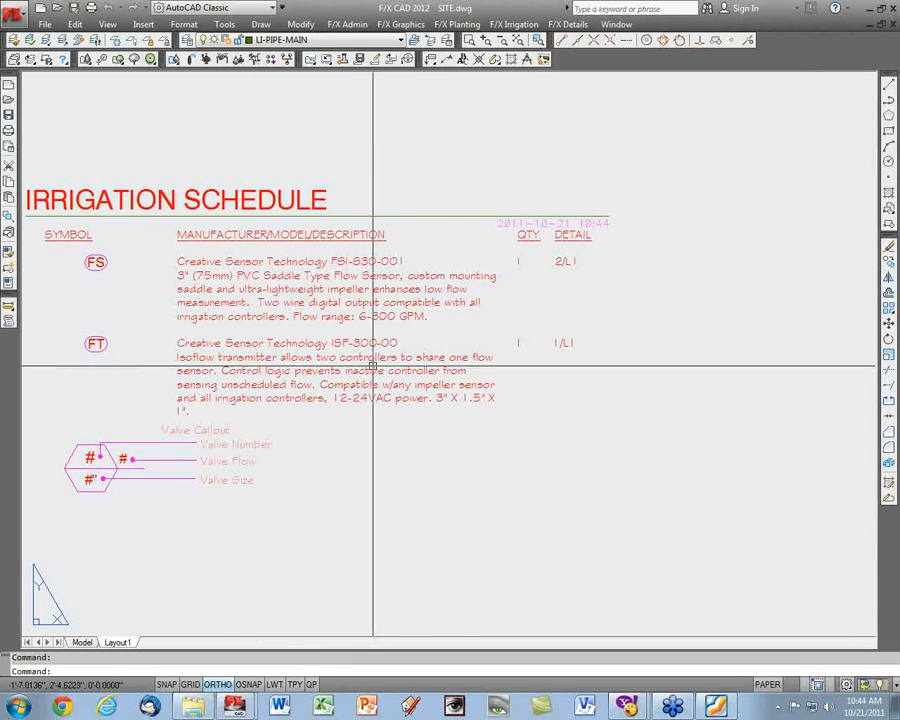
scroll(366, 360, down, 3)
mouse_move(626, 309)
middle_down()
mouse_move(492, 297)
mouse_move(318, 253)
middle_up()
scroll(419, 348, up, 2)
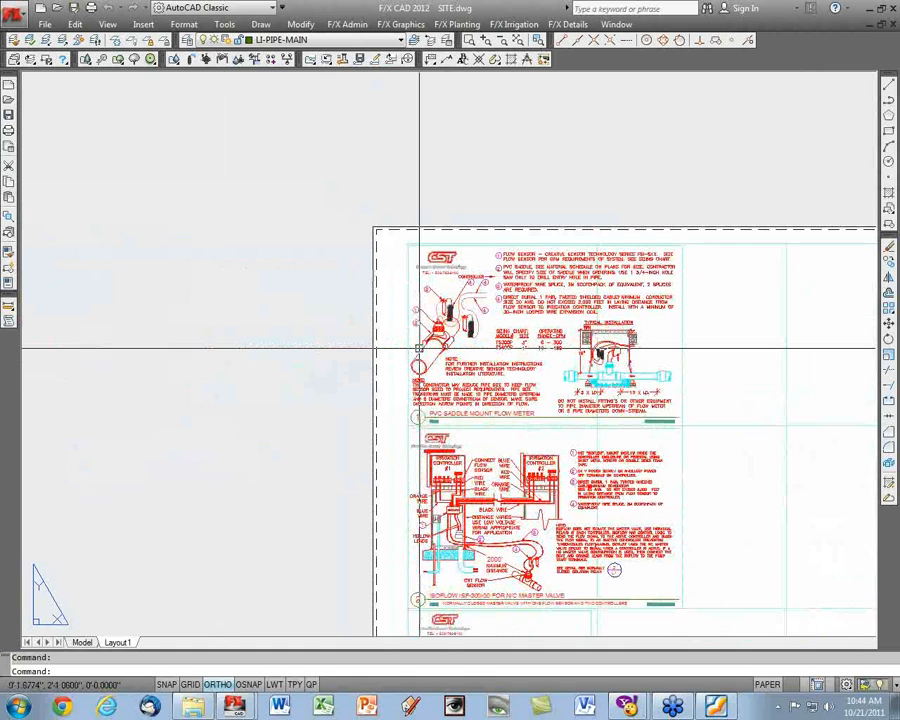
middle_drag(486, 475, 433, 285)
scroll(433, 285, up, 2)
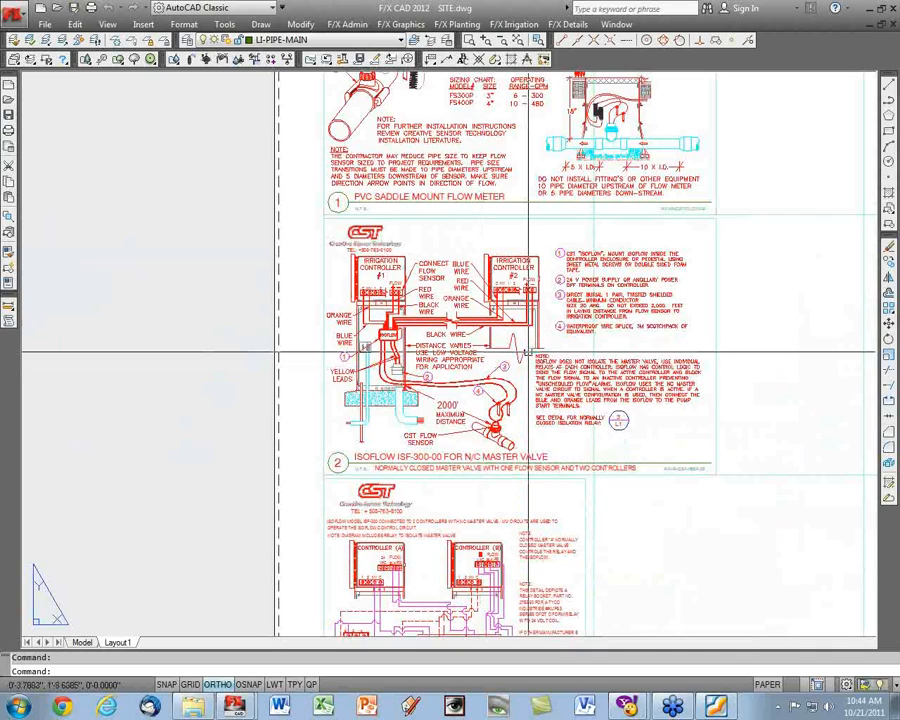
scroll(527, 351, up, 2)
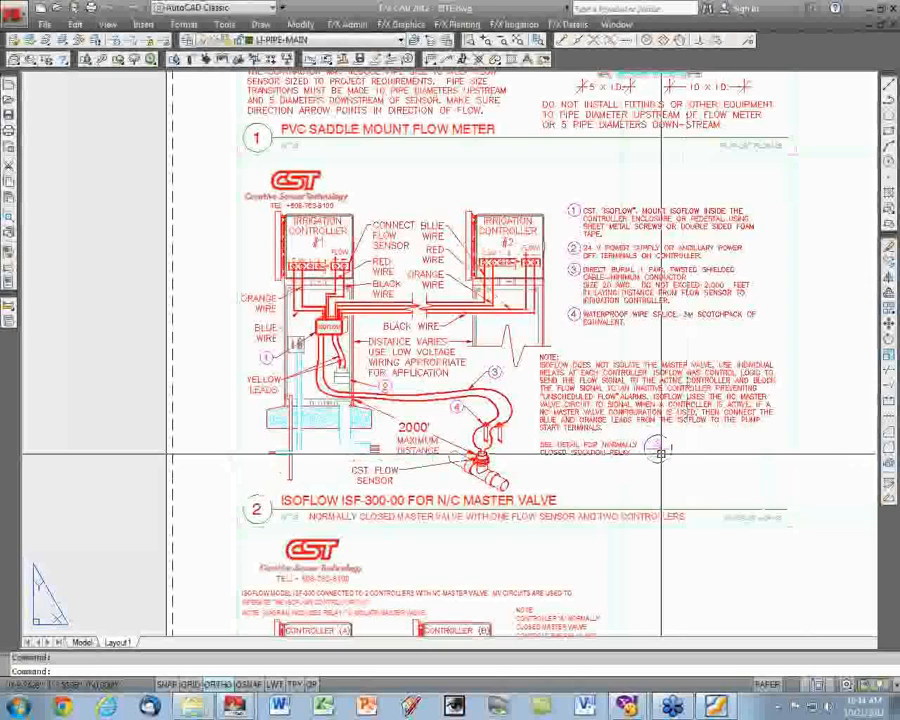
Check the isolation relay callout in detail 2 against the number and sheet of the relay detail placed below it.
scroll(660, 454, up, 2)
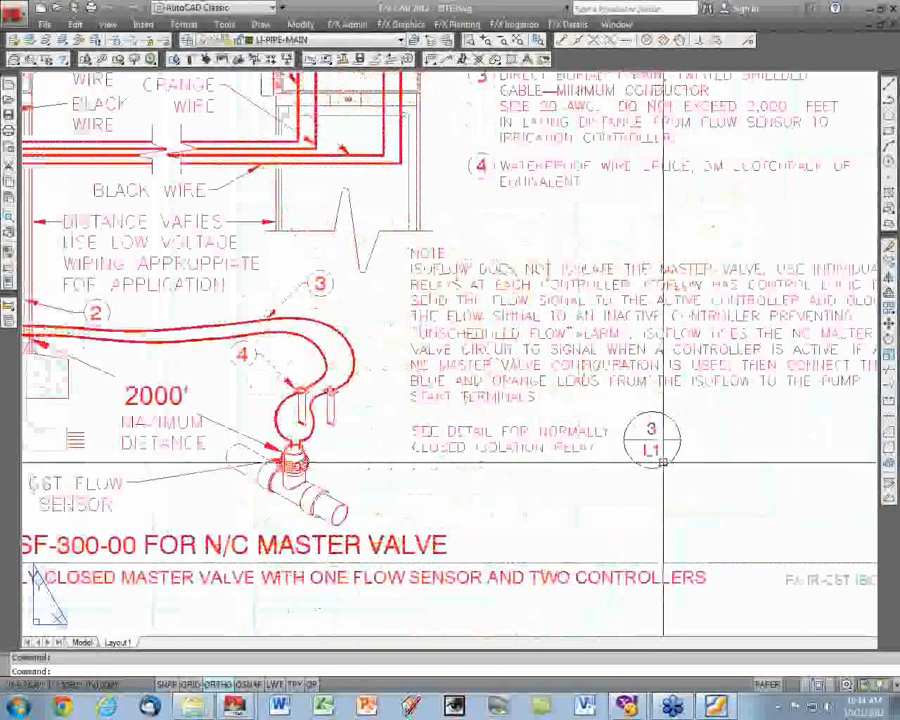
scroll(494, 484, down, 3)
middle_drag(497, 485, 515, 367)
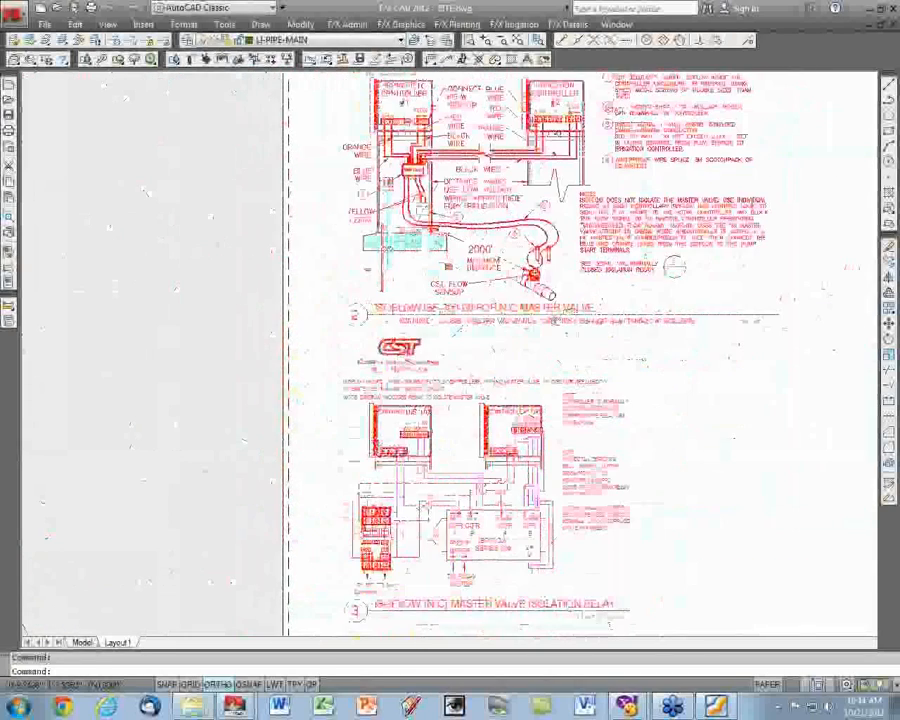
middle_drag(666, 139, 657, 318)
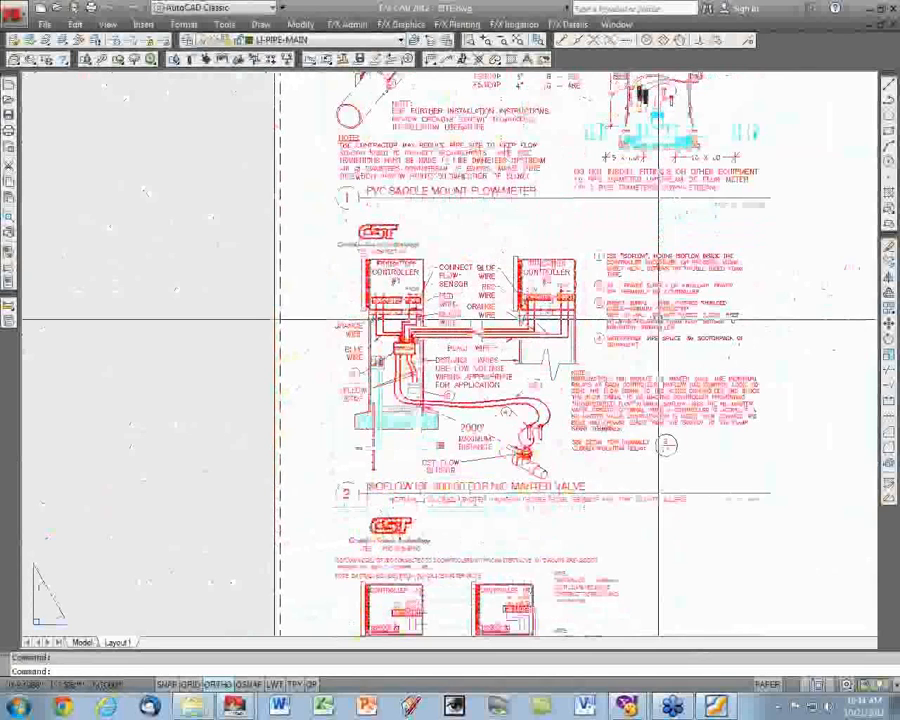
middle_drag(483, 607, 567, 498)
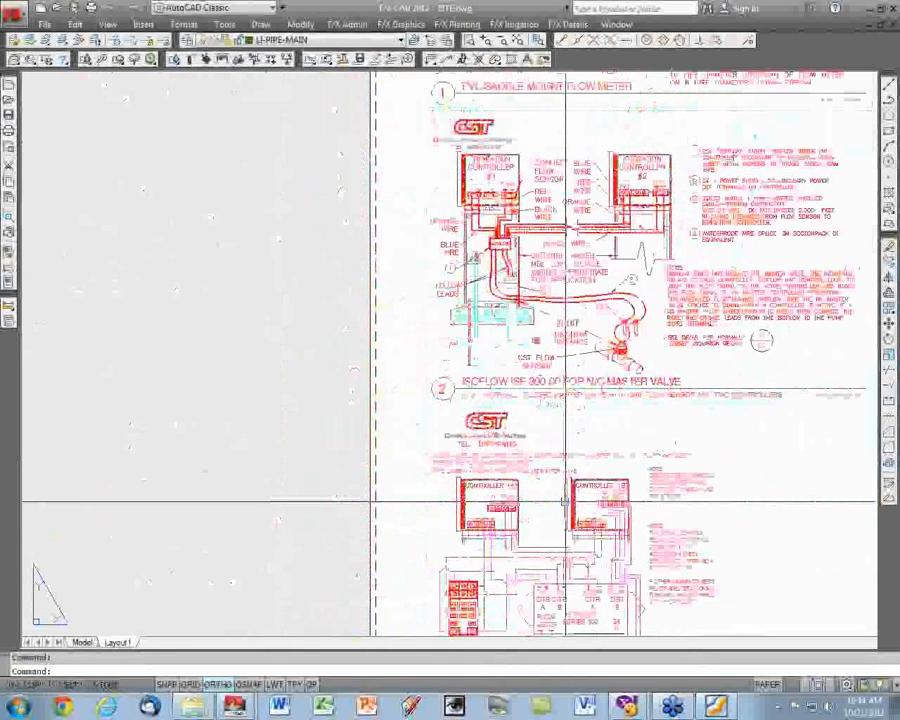
Return to the model-space site plan and erase the small stray point beside the straight wall south of the circular plaza.
click(82, 642)
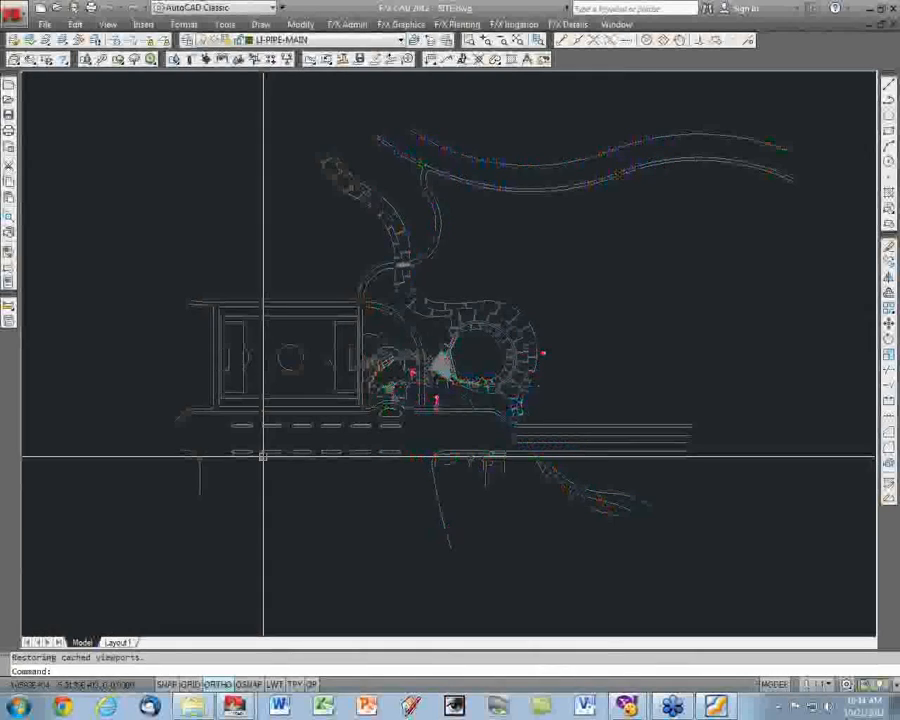
scroll(438, 400, up, 3)
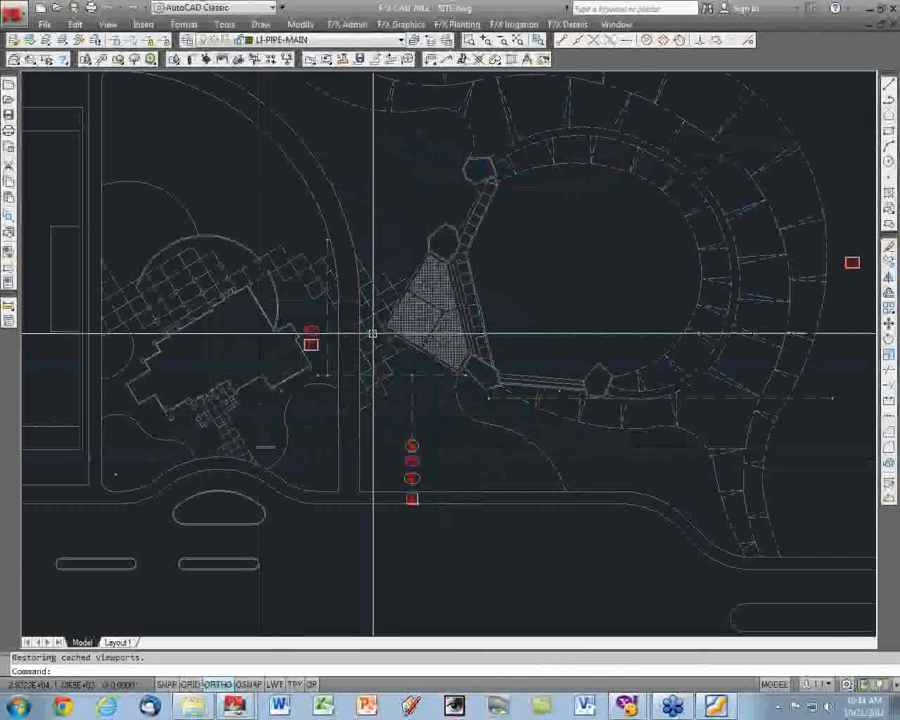
middle_drag(502, 326, 395, 368)
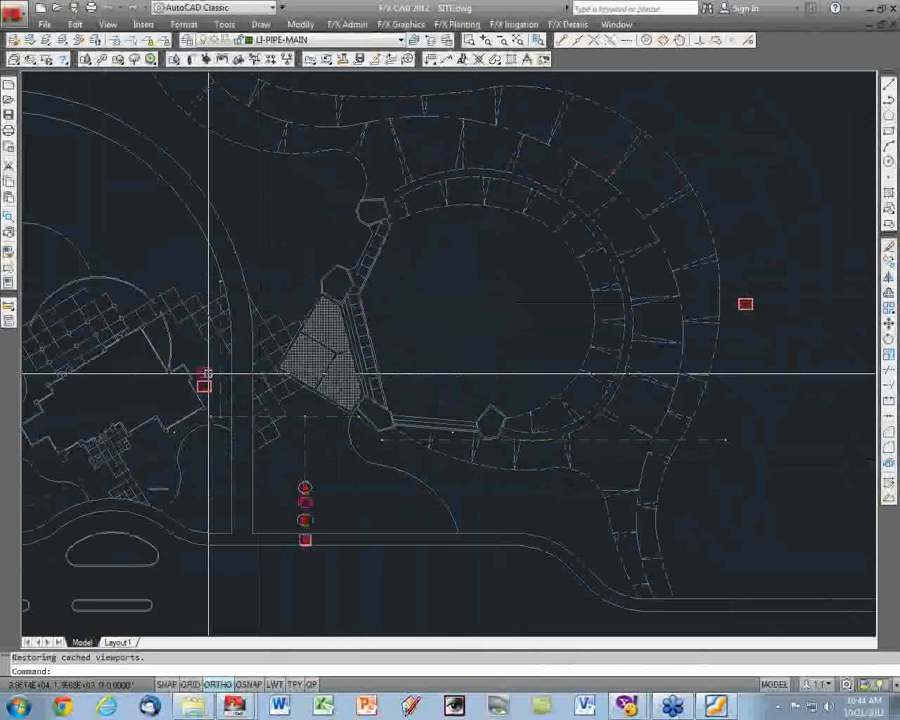
scroll(208, 375, up, 2)
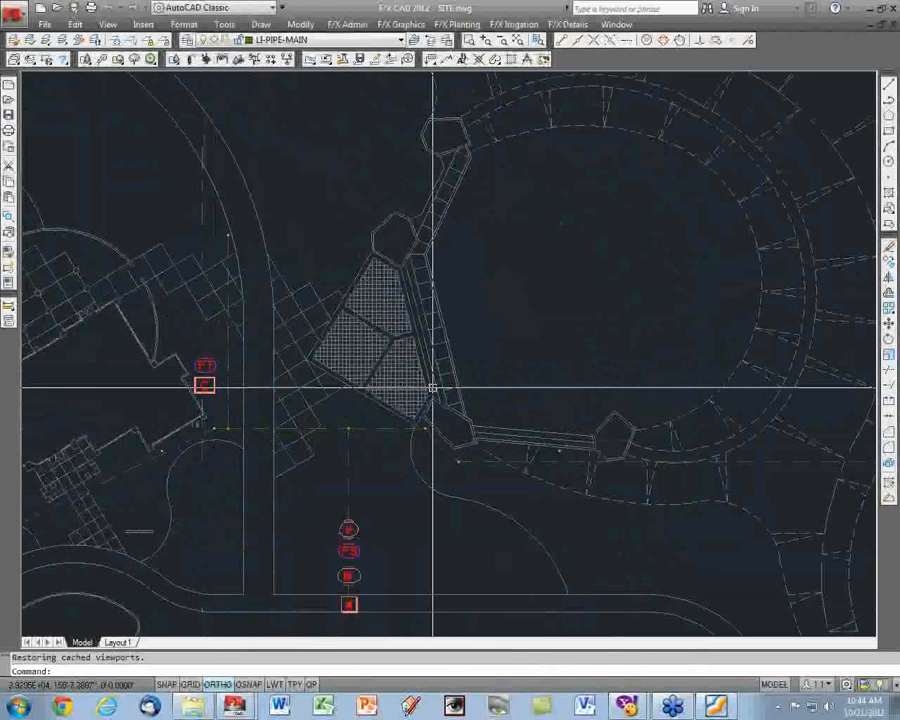
middle_drag(432, 387, 341, 440)
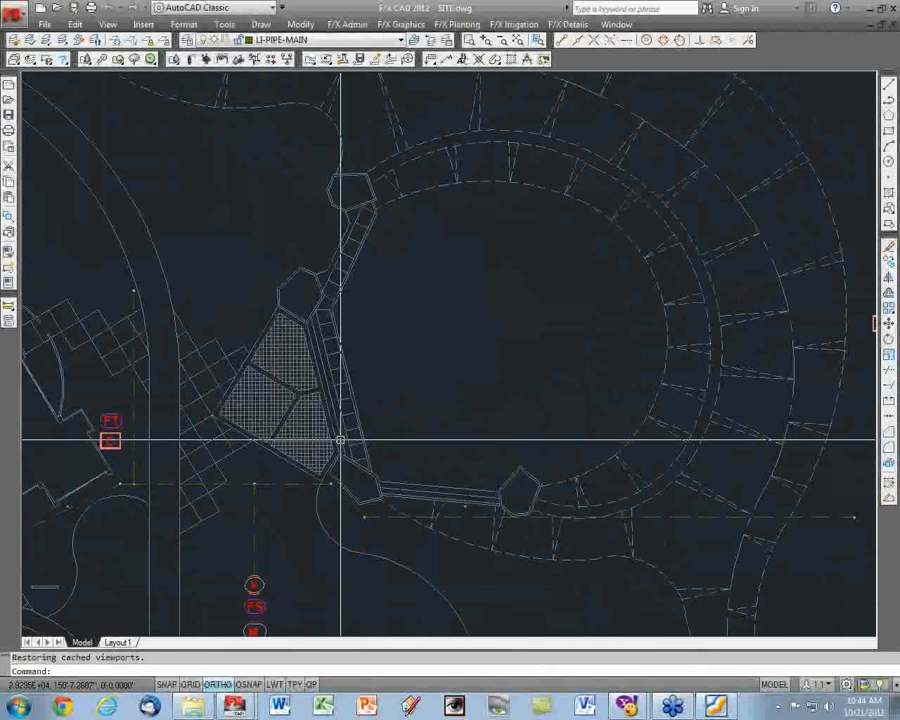
scroll(341, 440, down, 1)
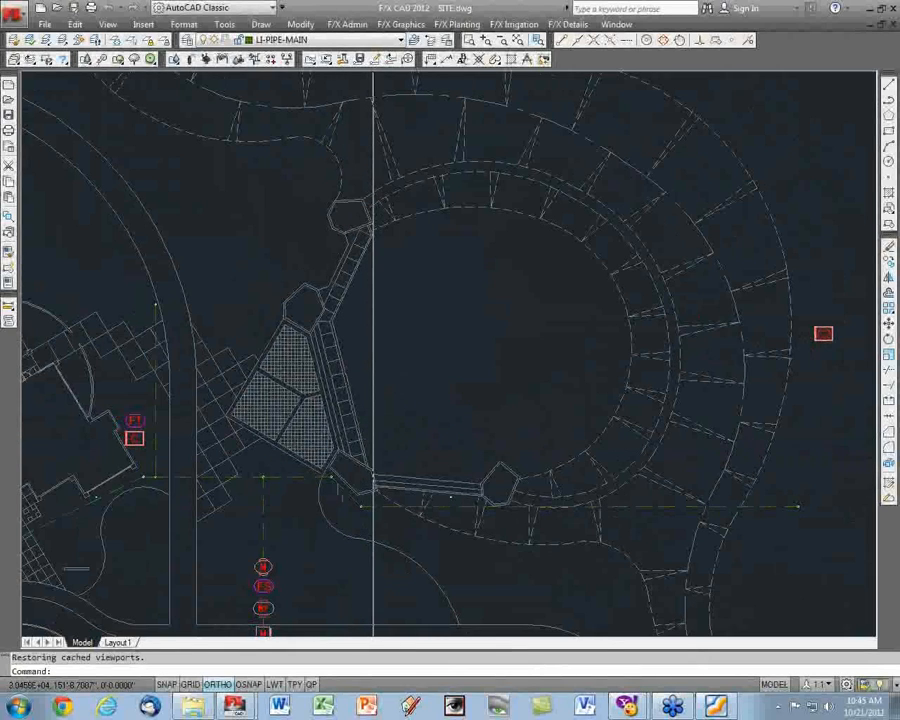
click(451, 496)
click(444, 550)
key(Delete)
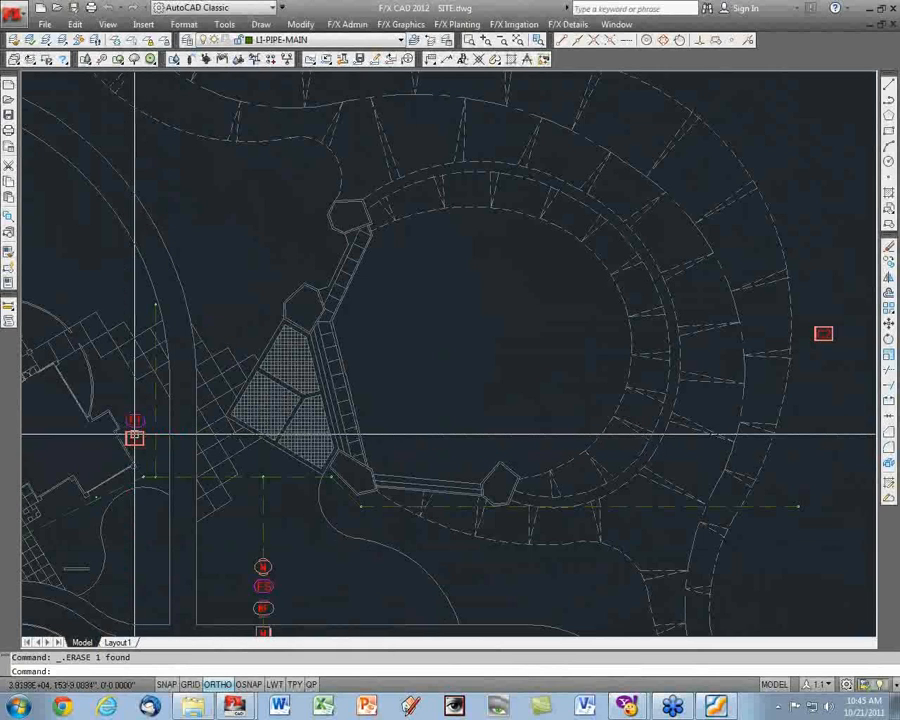
Compare the site plan's controller and flow equipment layout with the Isoflow wiring details on Layout1, then return to model space.
scroll(135, 437, up, 1)
scroll(135, 437, down, 2)
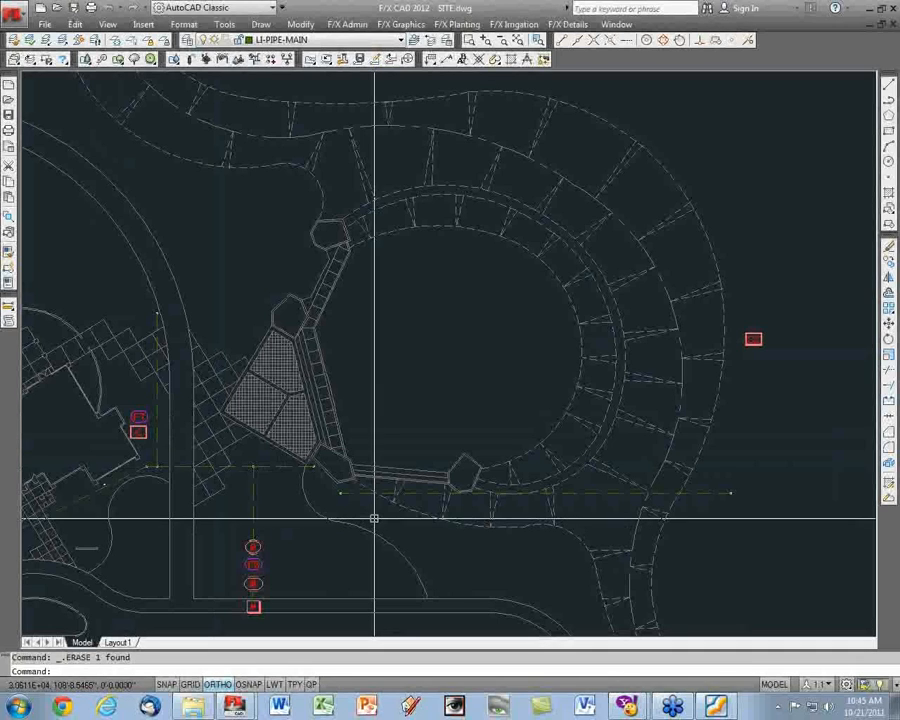
click(117, 642)
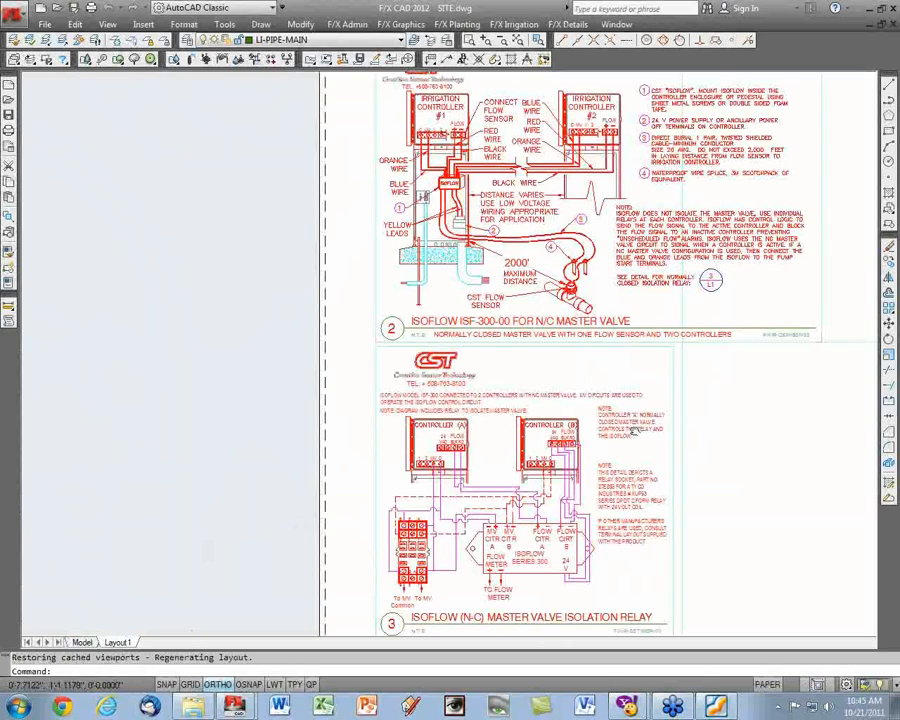
scroll(320, 455, up, 4)
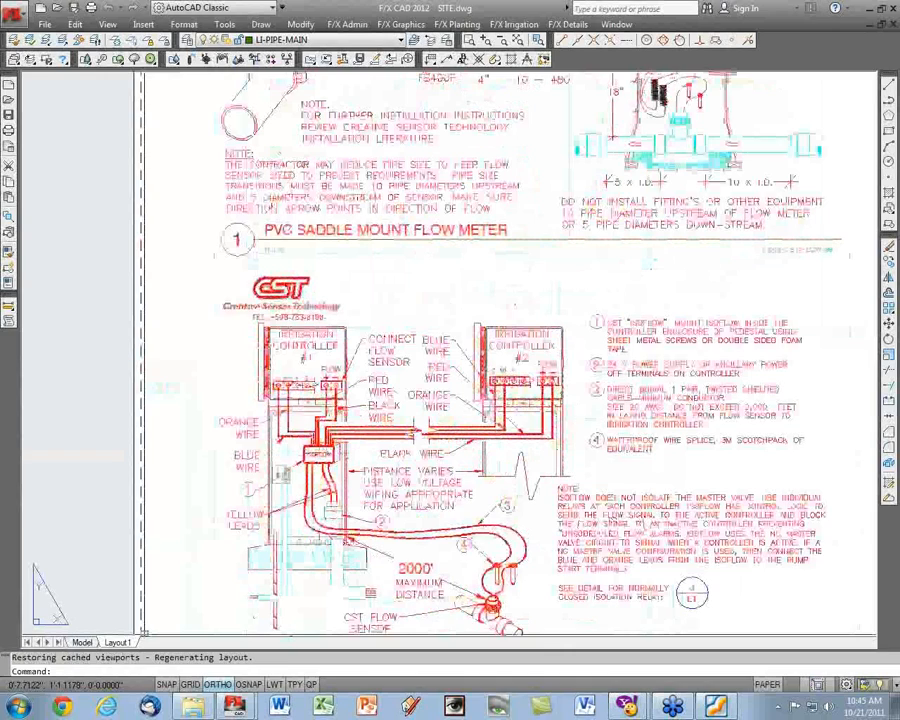
click(82, 642)
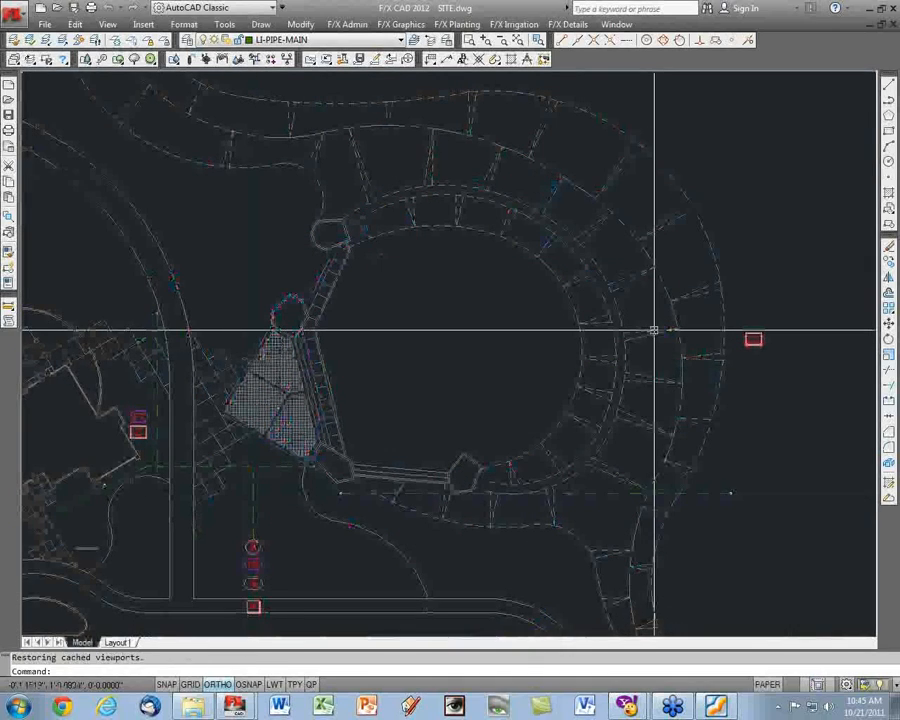
Locate the site plan copy labelled 3 and examine its controllers, mainline and point-of-connection equipment.
middle_drag(376, 494, 406, 446)
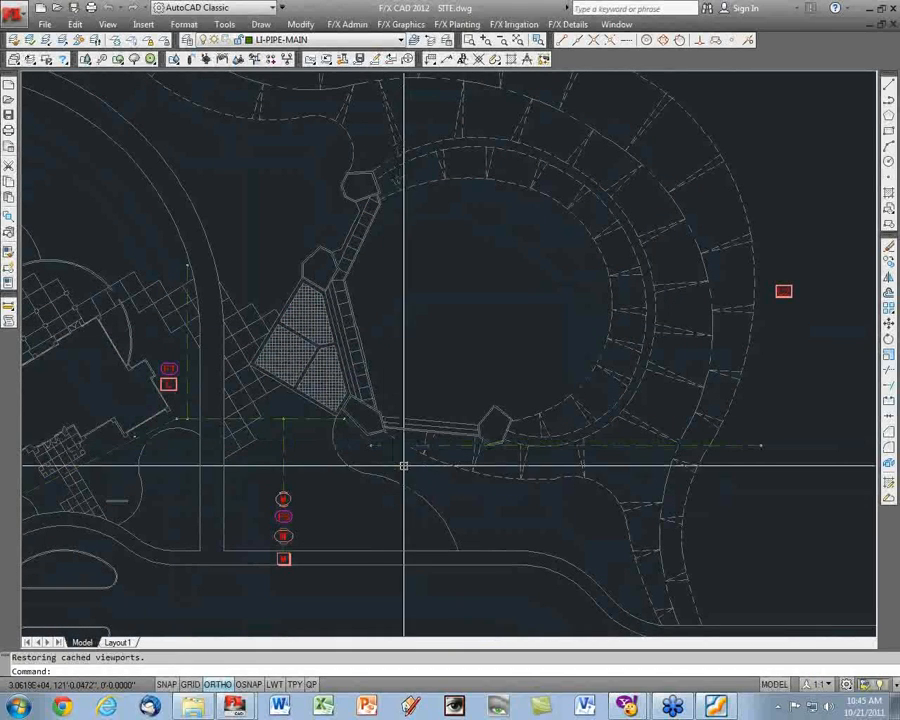
scroll(434, 430, up, 2)
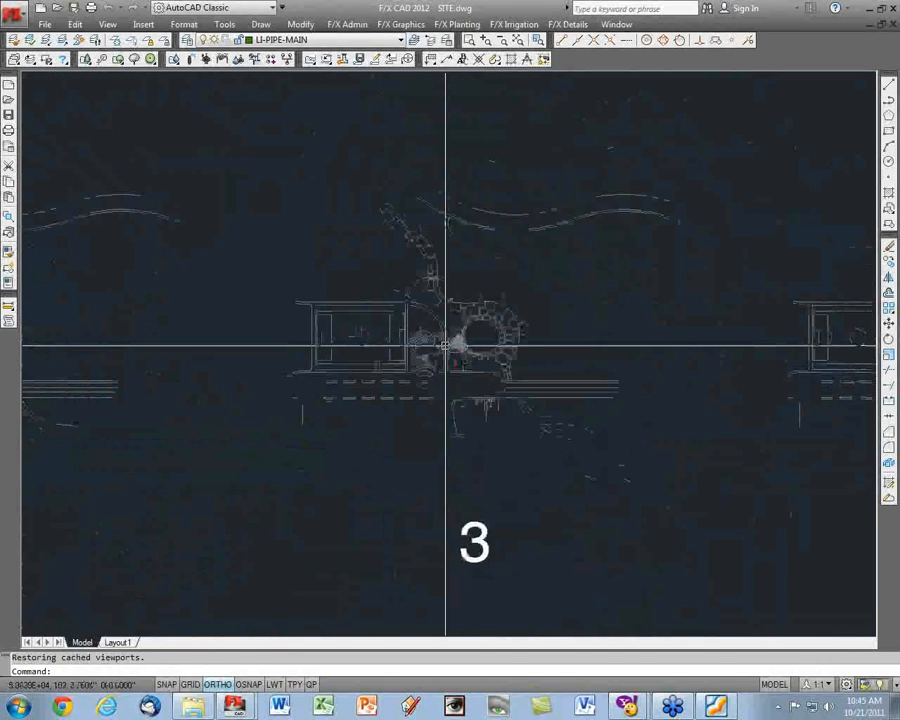
scroll(472, 332, down, 2)
scroll(462, 345, up, 3)
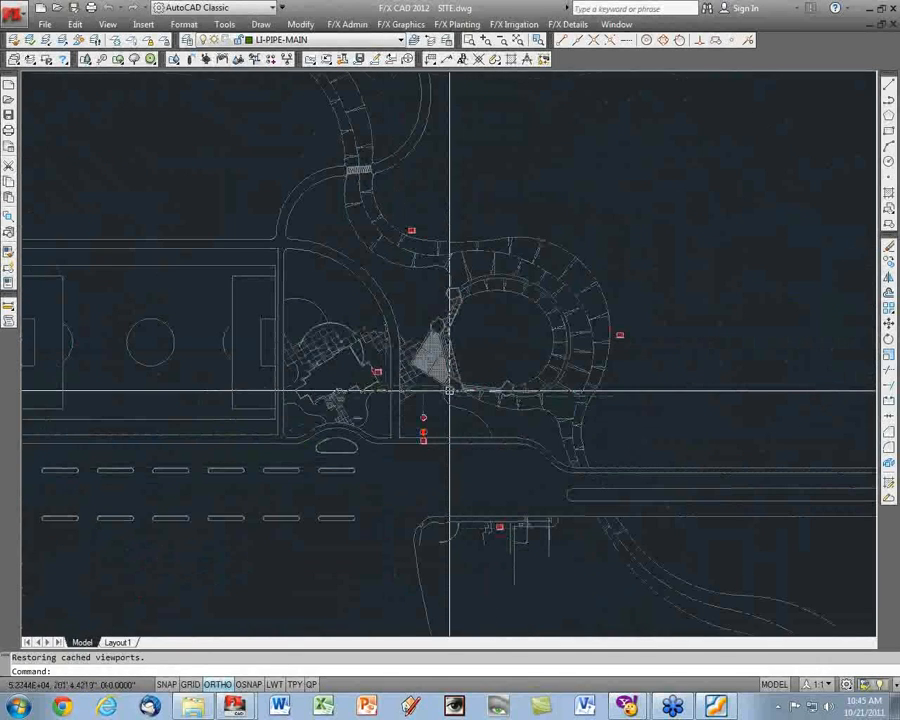
scroll(460, 440, up, 3)
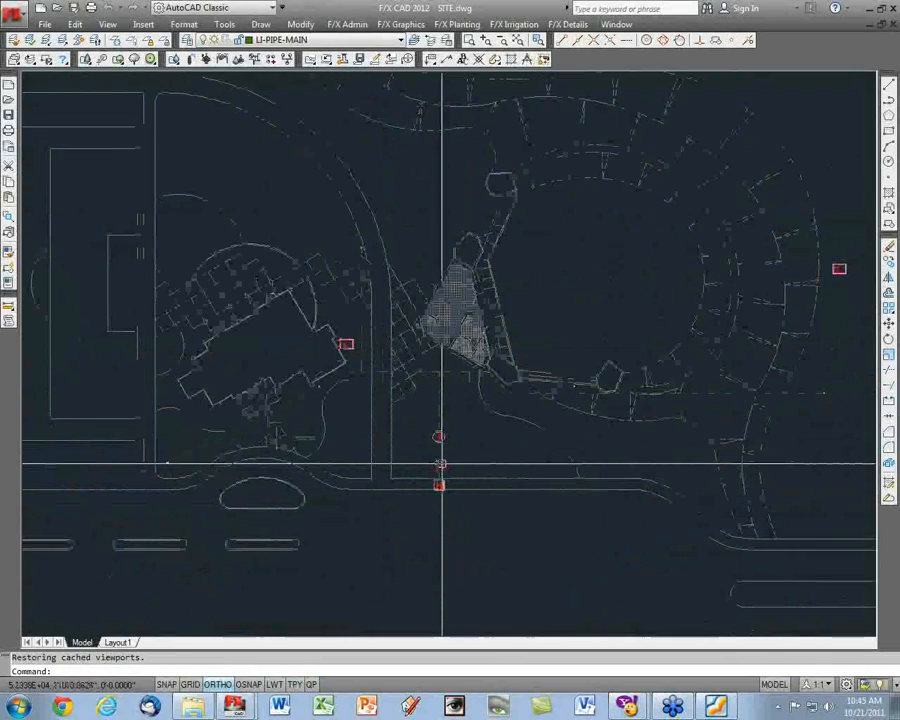
scroll(460, 458, down, 2)
scroll(472, 191, up, 1)
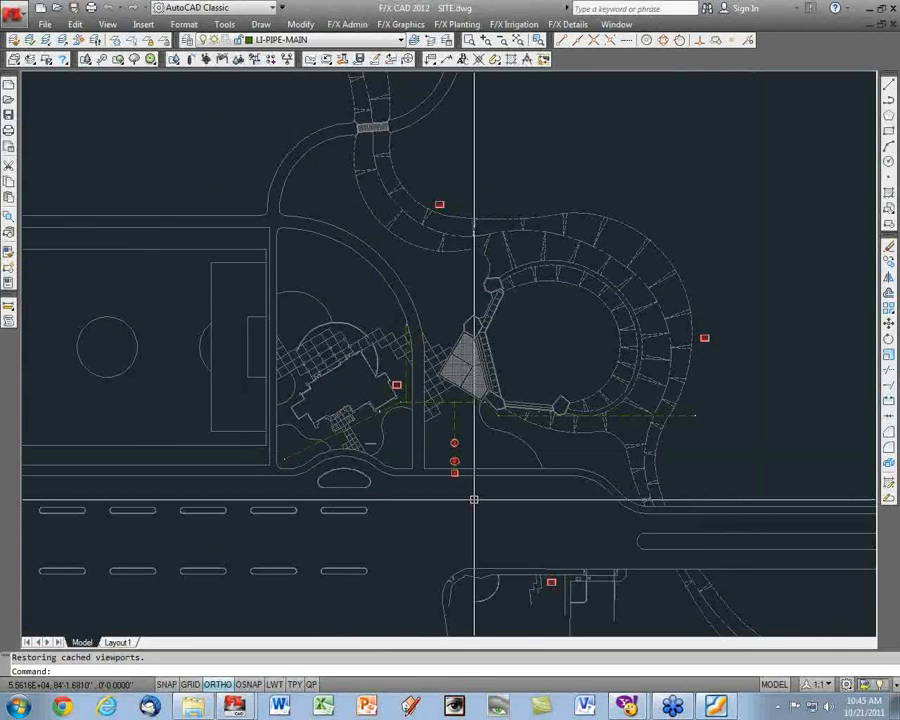
scroll(469, 475, up, 2)
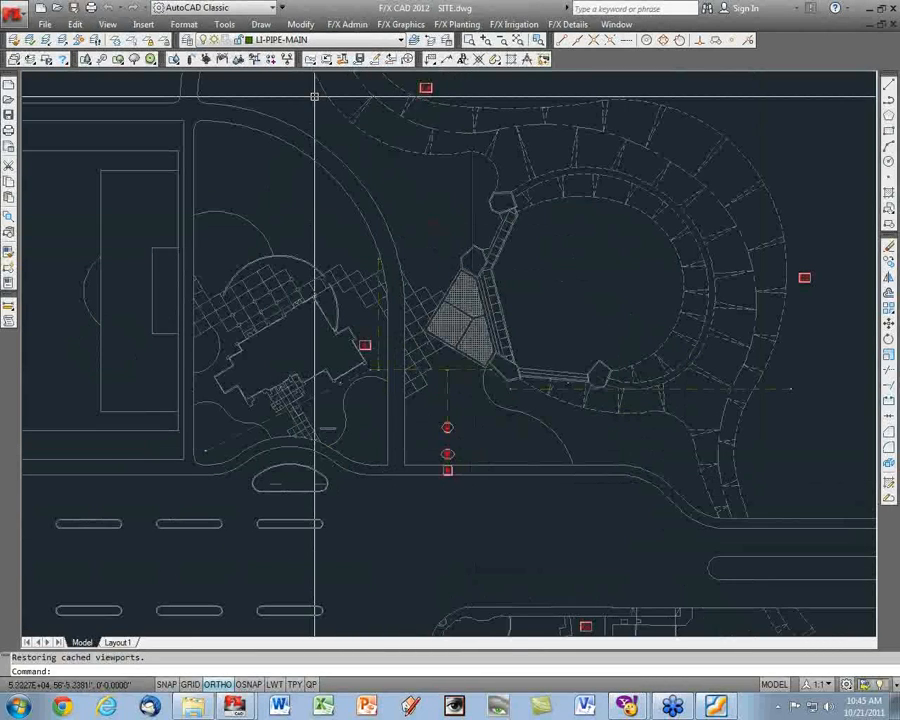
Close the Irrigation Manager for Project 2 and open Project 3 as the current project.
click(175, 59)
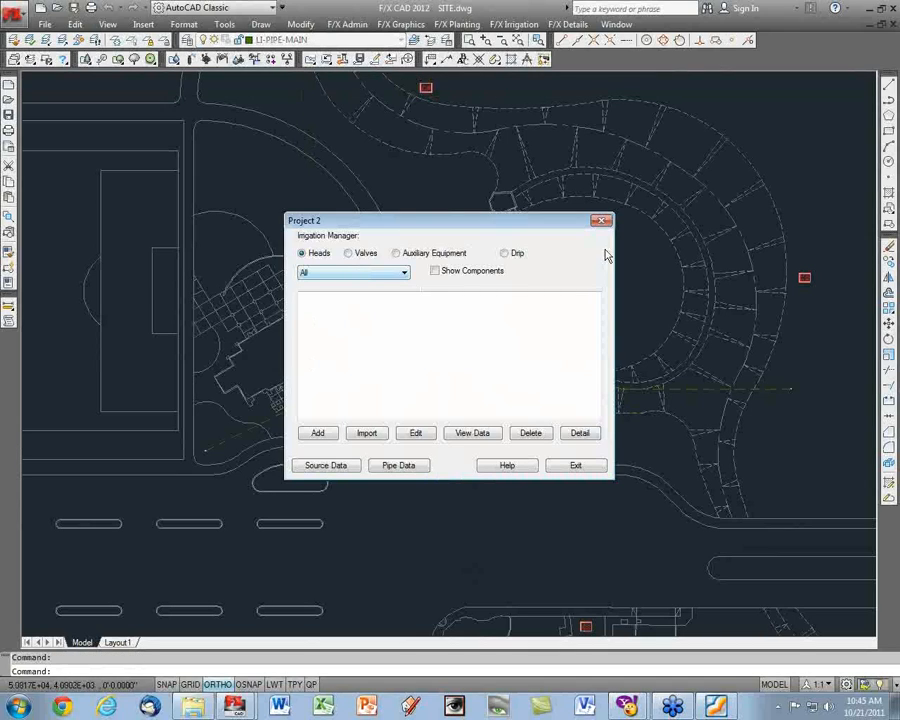
click(601, 220)
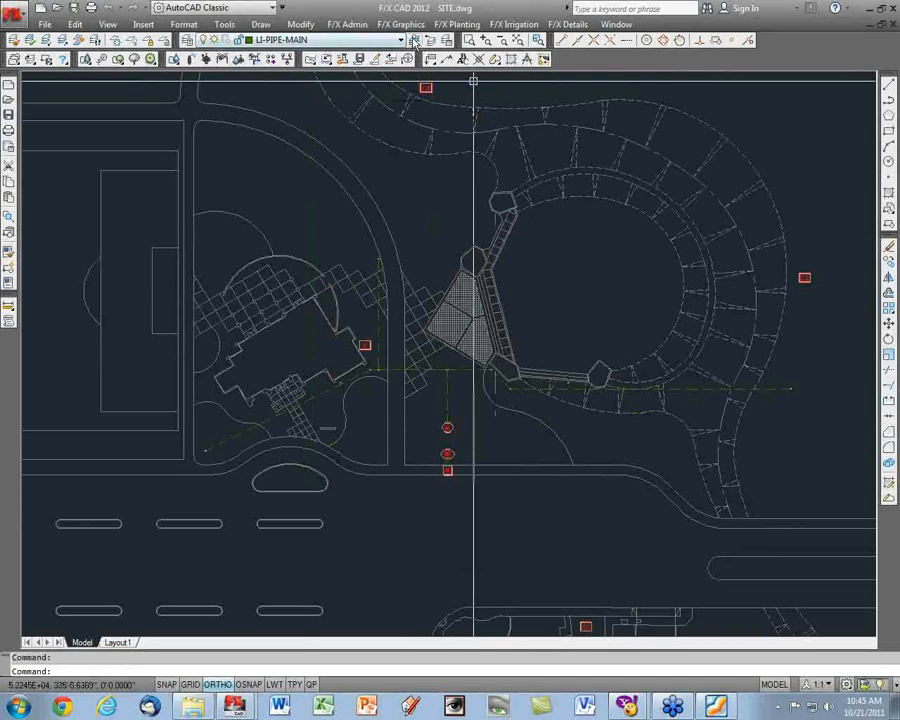
click(347, 24)
click(362, 42)
click(382, 276)
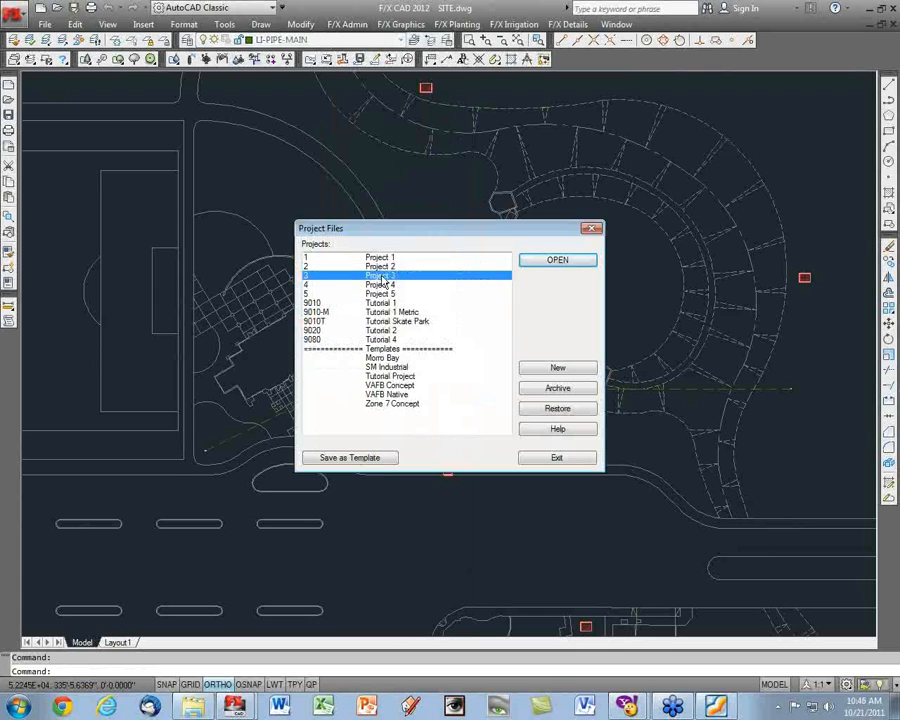
double_click(382, 277)
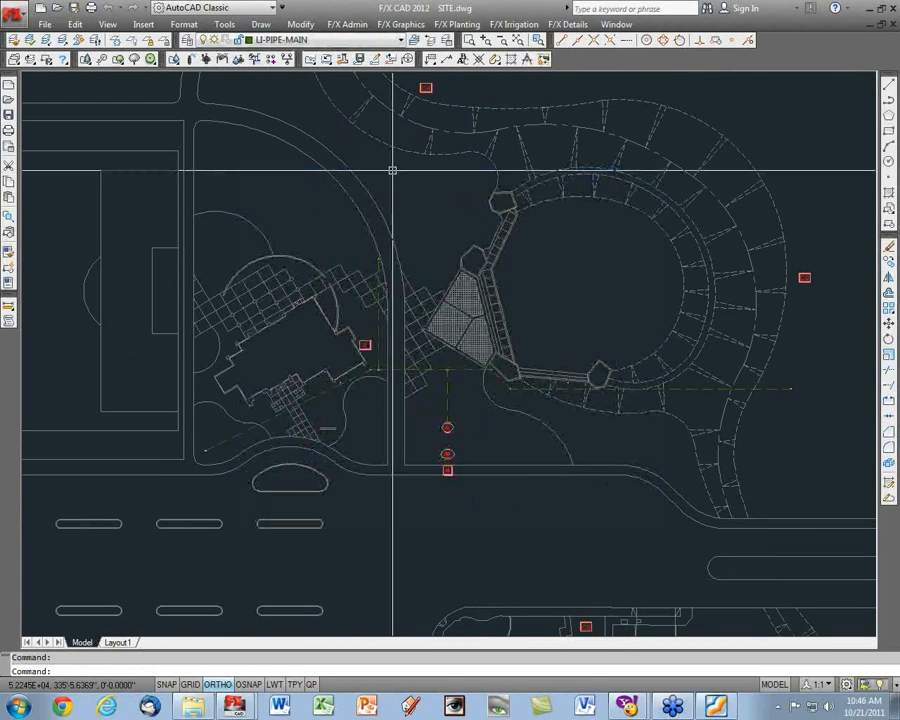
Add the Creative Sensor Technology saddle type flow sensor FSI-S40-001 to Project 3's auxiliary equipment.
scroll(398, 404, up, 2)
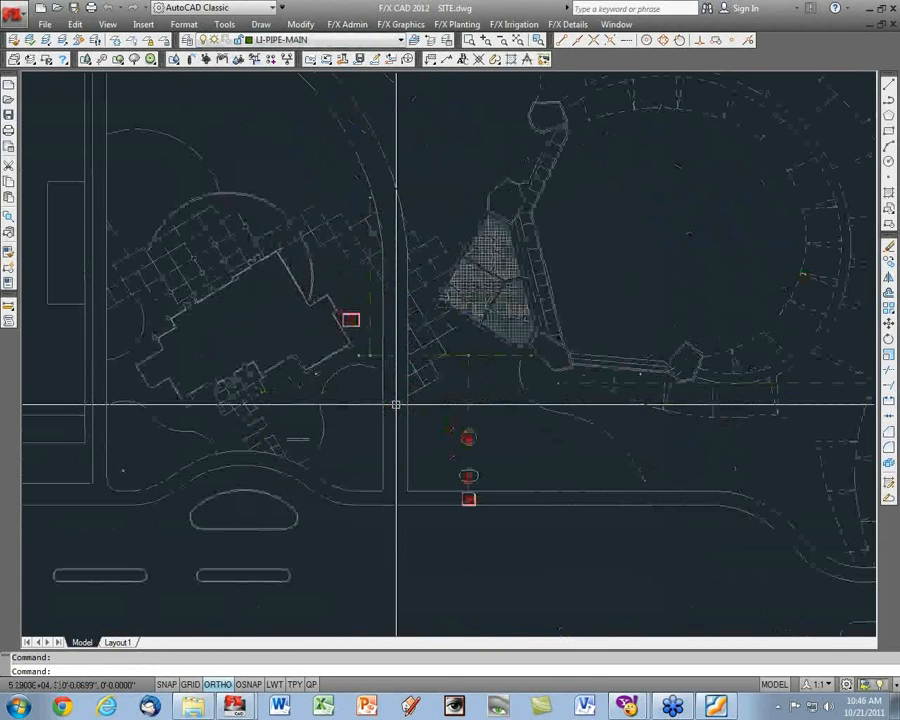
click(182, 61)
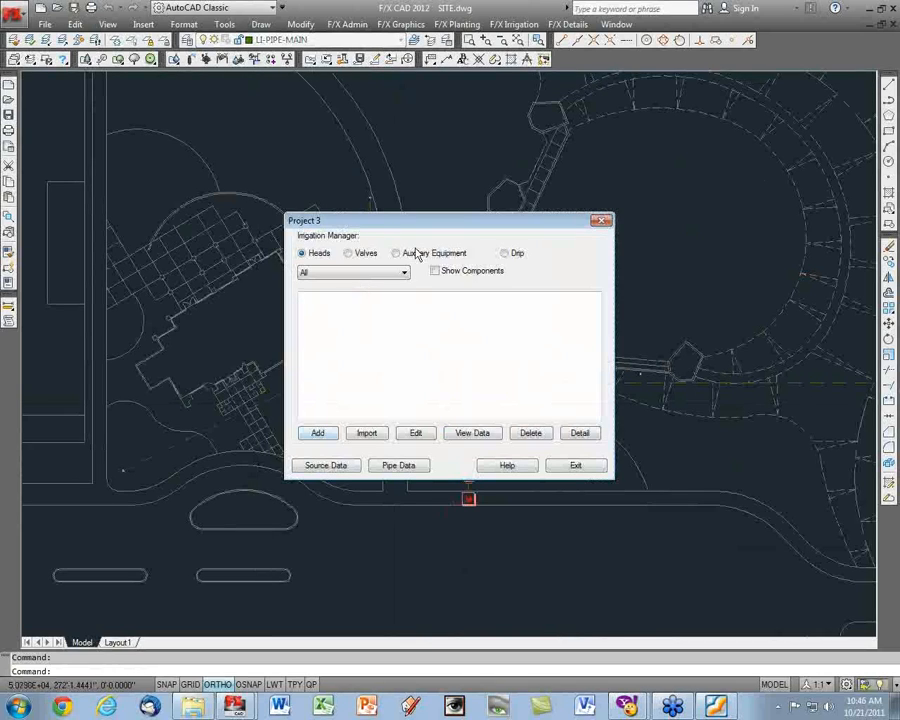
click(402, 256)
click(328, 431)
click(390, 318)
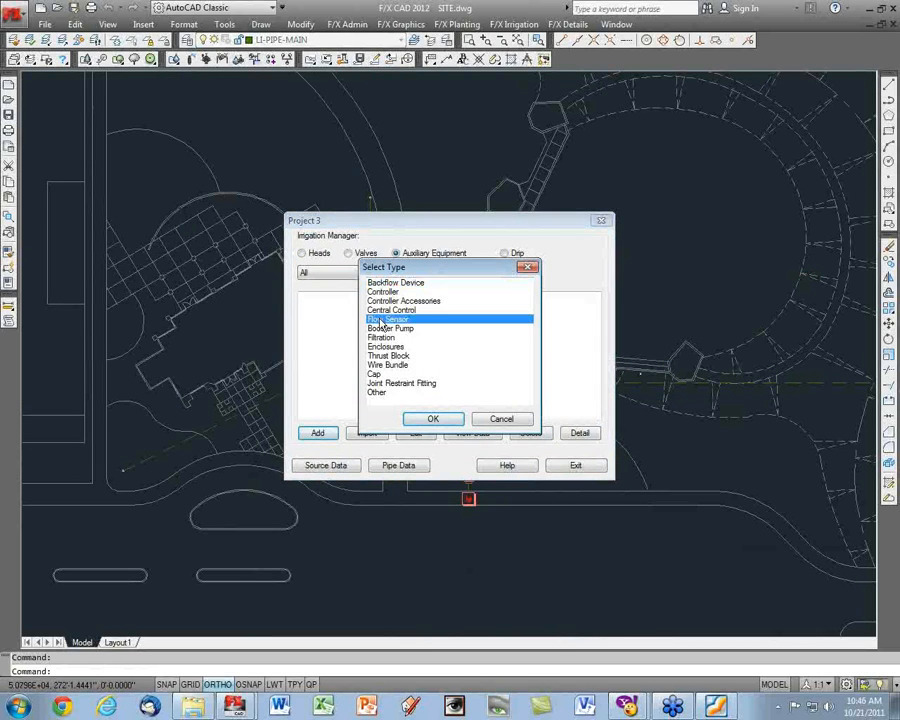
click(433, 418)
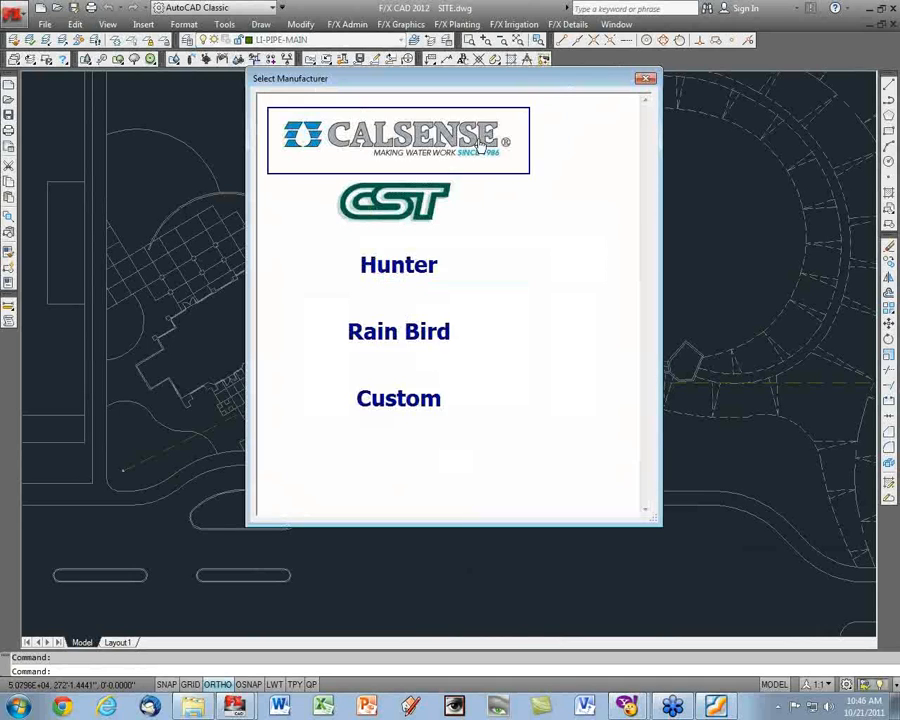
click(418, 211)
scroll(372, 408, down, 1)
click(372, 408)
click(402, 265)
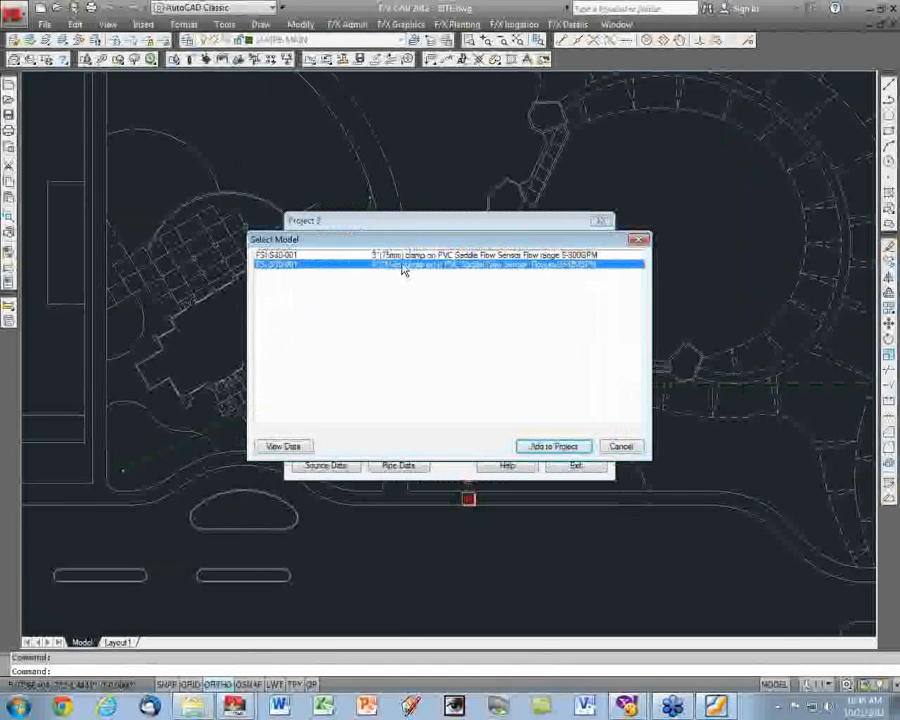
click(561, 453)
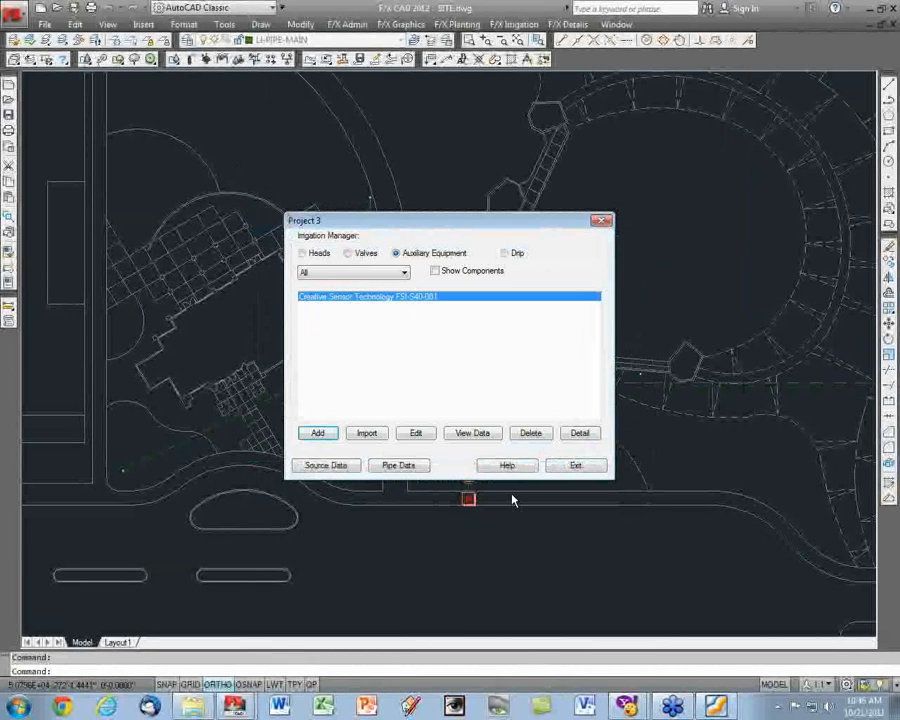
Add the Creative Sensor Technology Isoflow ISF-306-00, for sharing one flow sensor with 3 to 6 controllers, to Project 3.
click(317, 432)
click(388, 320)
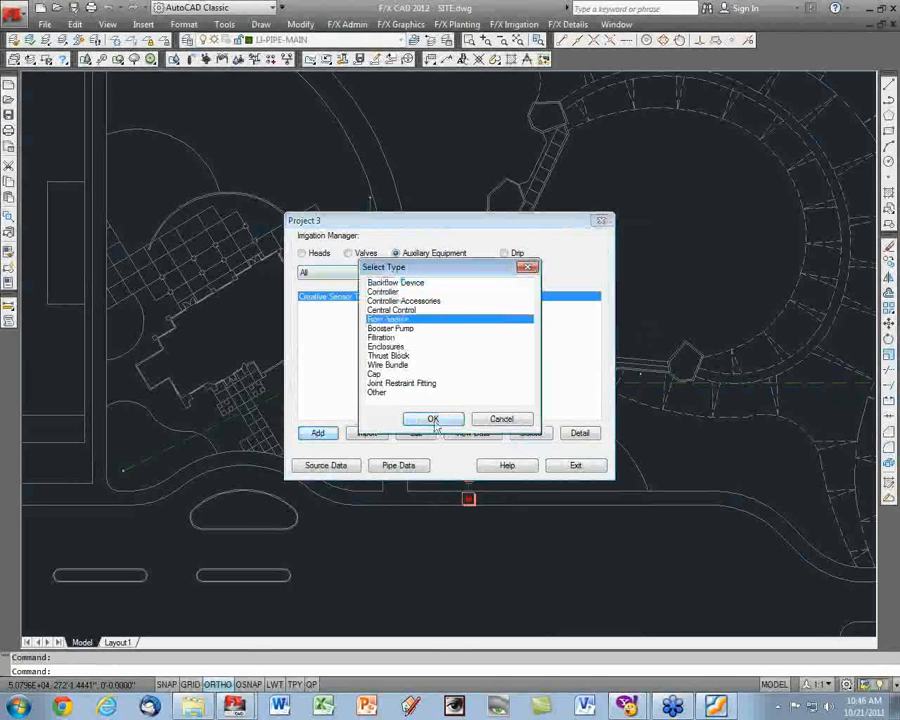
click(433, 418)
click(396, 205)
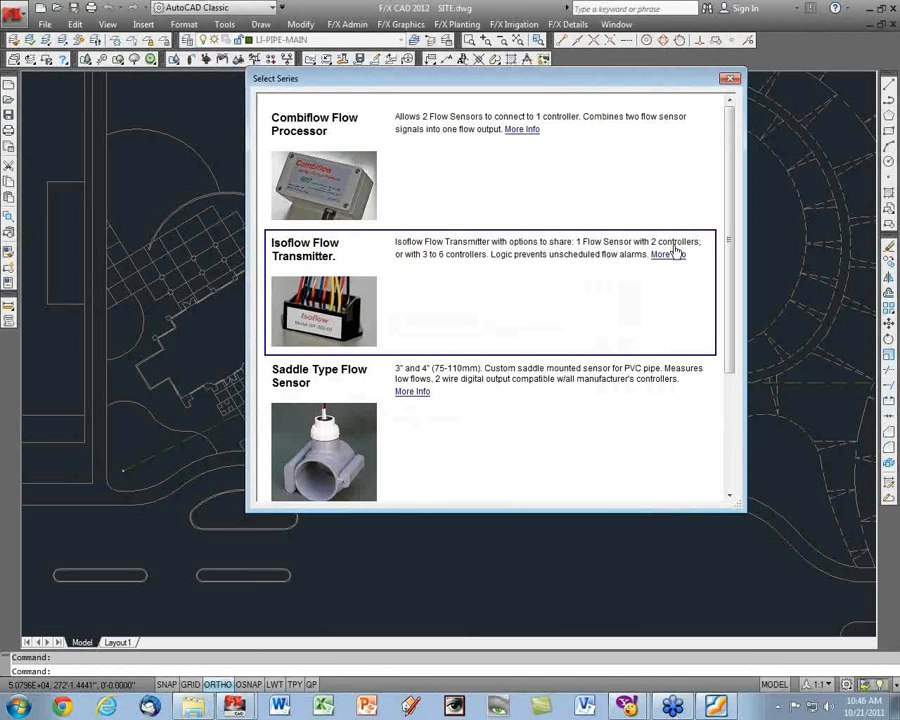
click(451, 262)
click(489, 265)
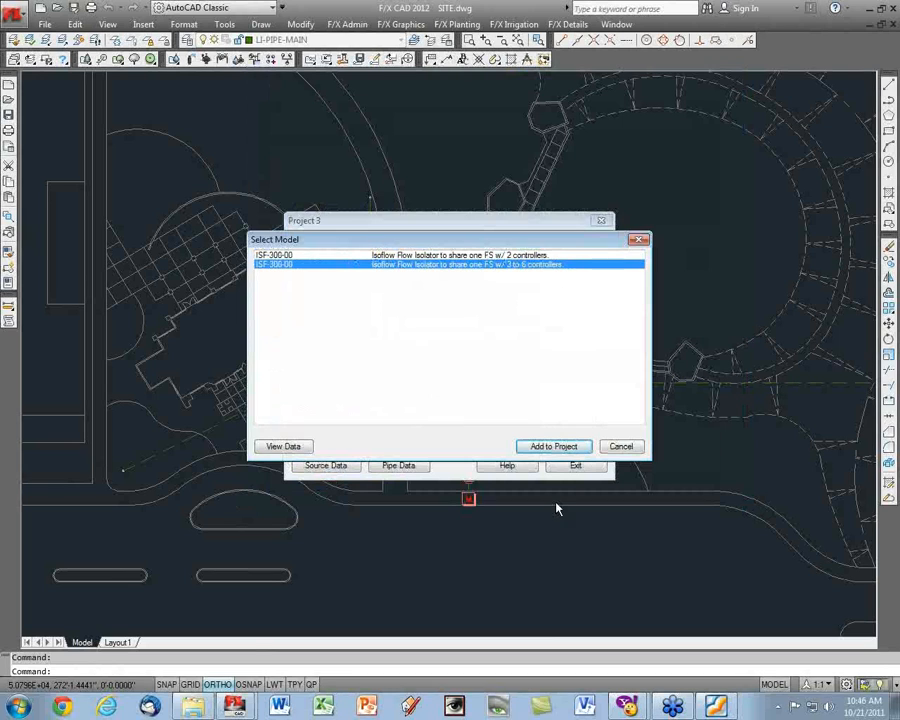
click(545, 448)
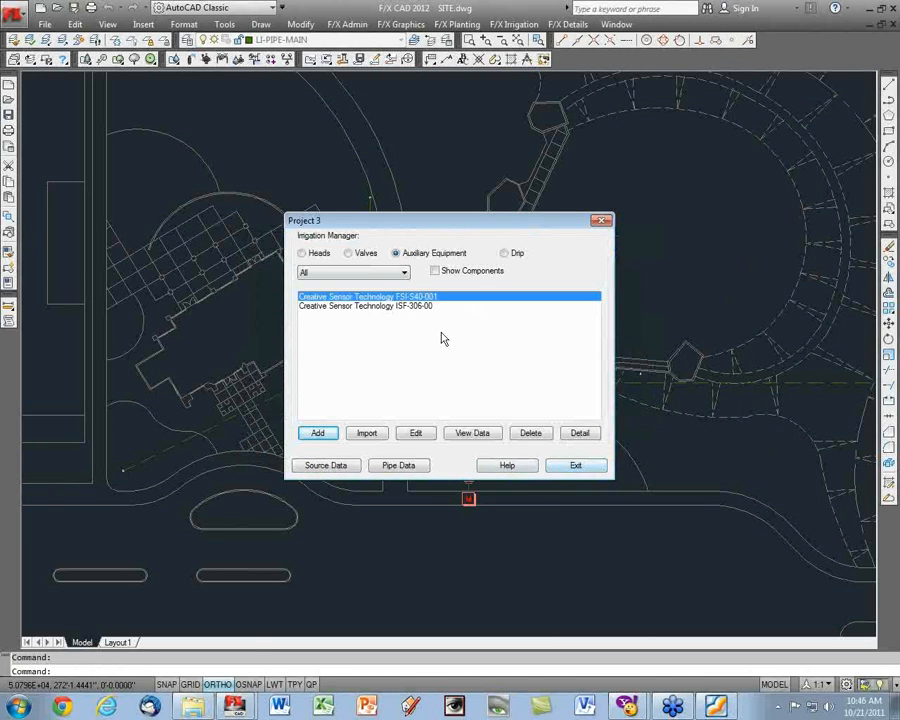
Leave the Irrigation Manager and place the FSI-S40-001 flow sensor on the mainline between the backflow preventer and master valve, labelled FS.
click(388, 306)
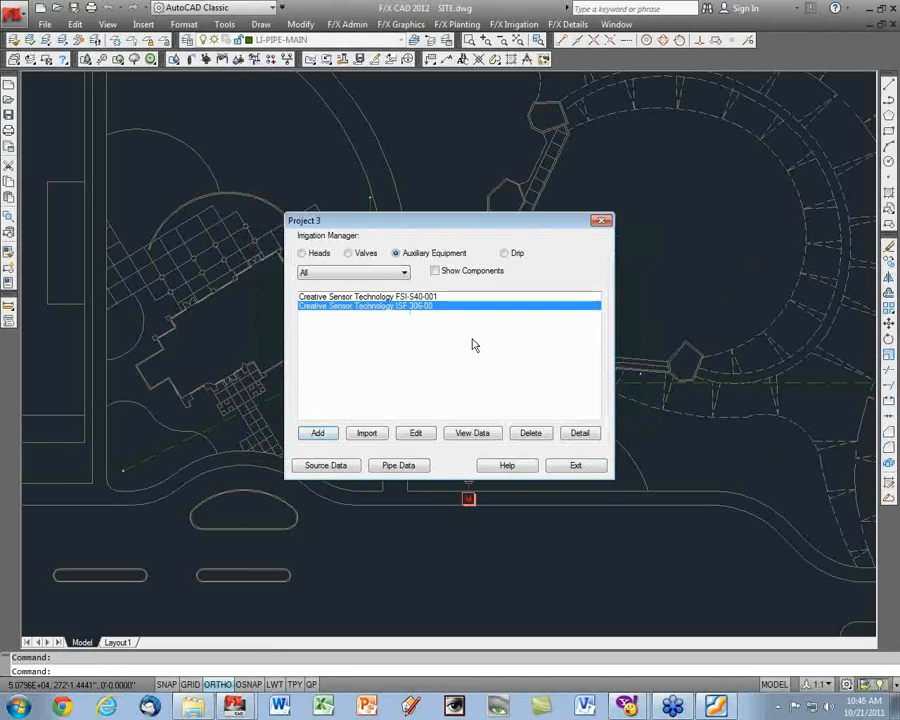
click(420, 298)
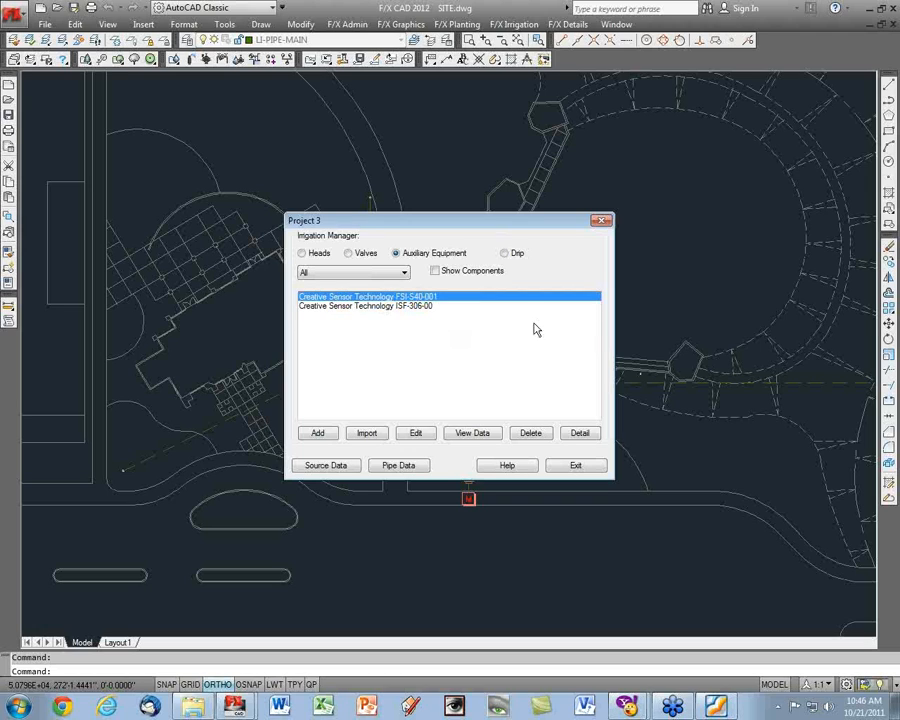
click(576, 467)
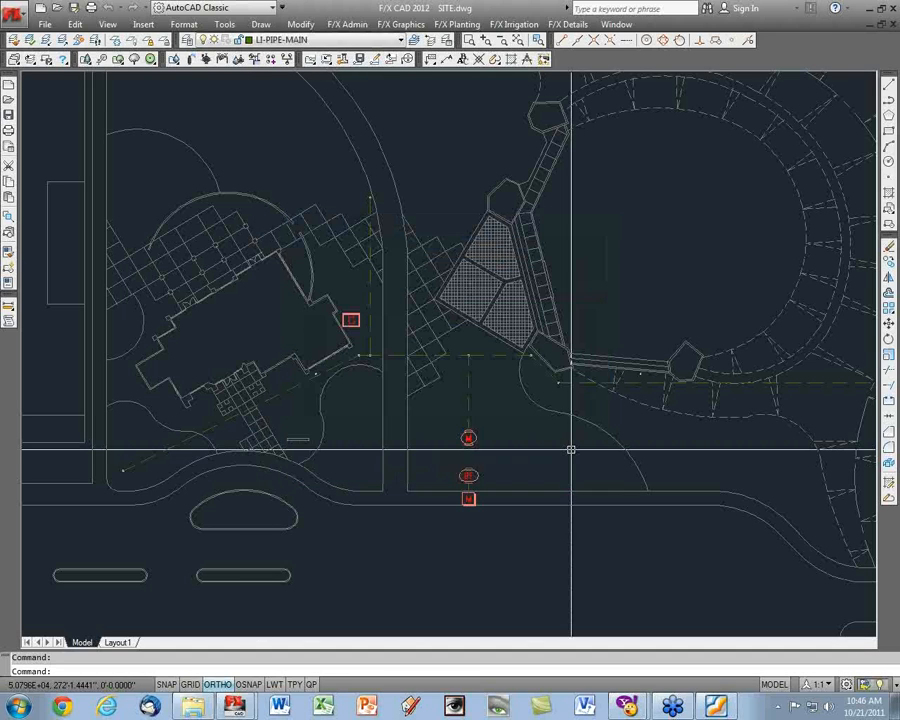
click(236, 64)
click(470, 415)
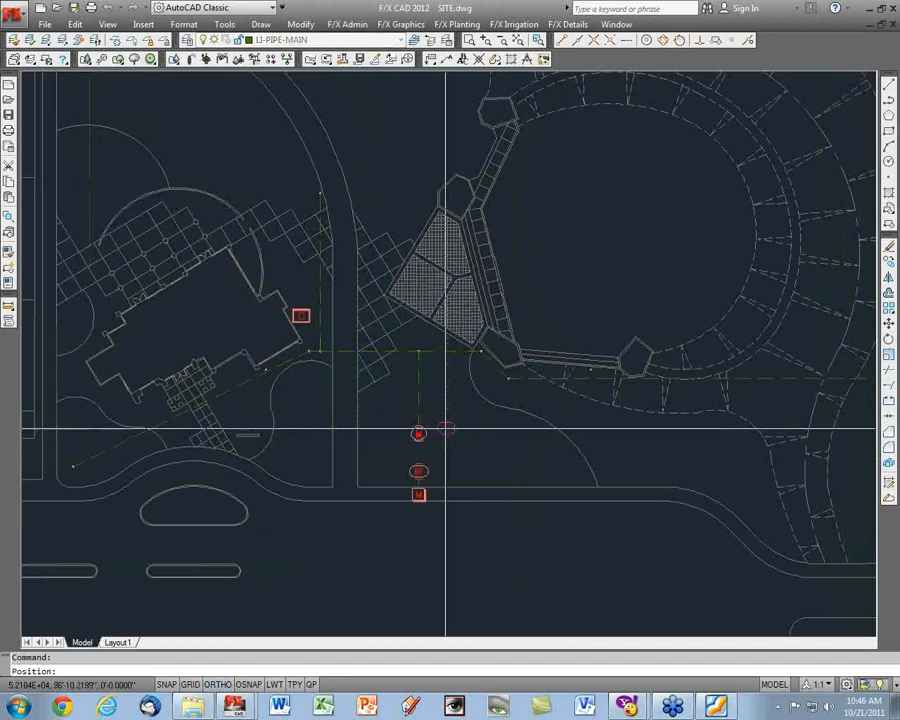
click(419, 455)
text(FS)
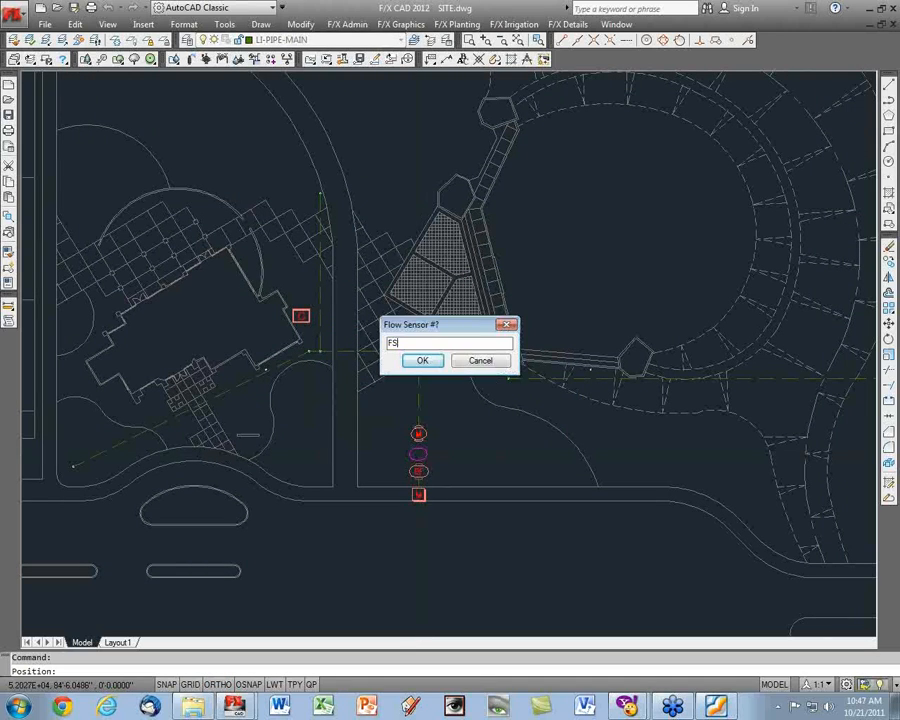
click(422, 361)
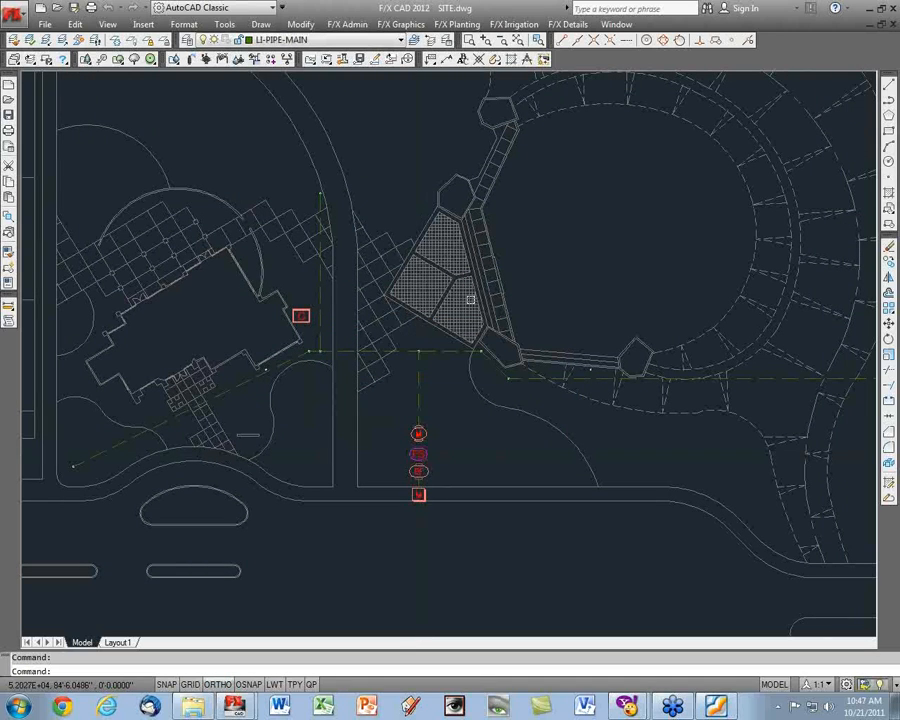
key(Return)
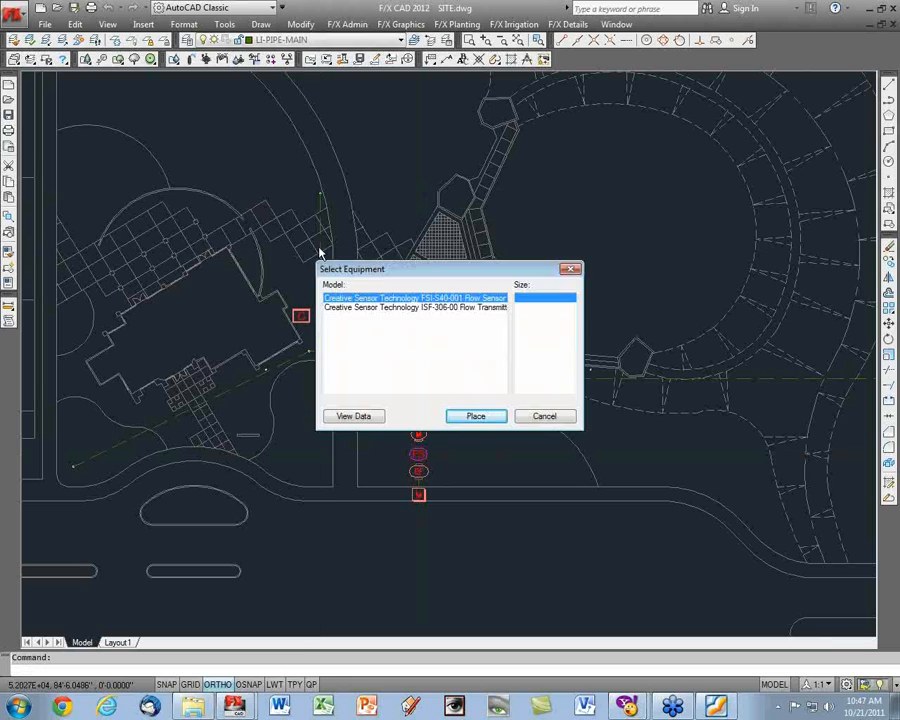
click(484, 416)
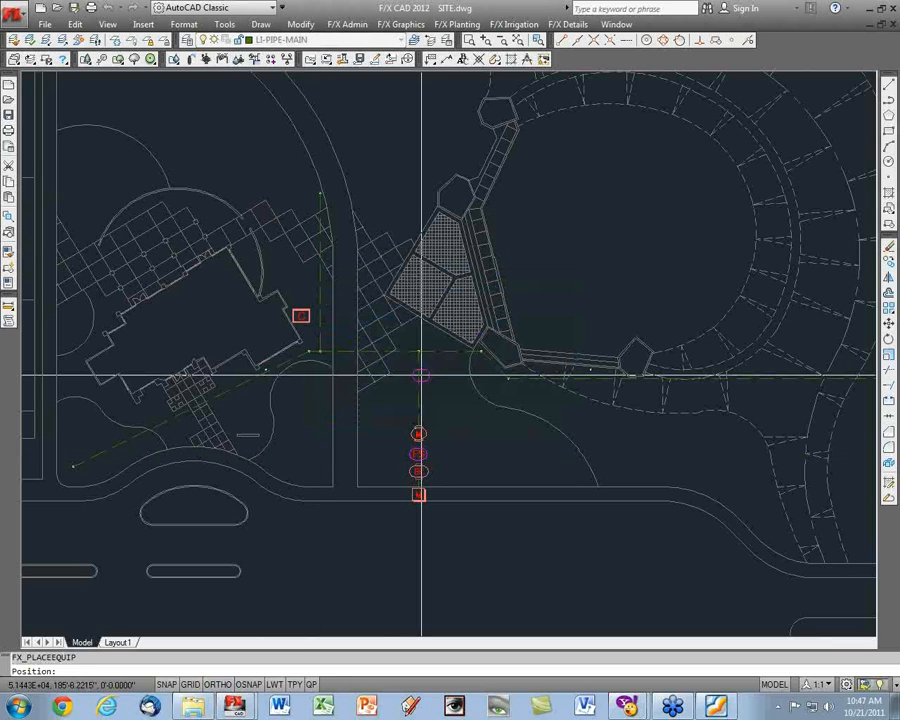
key(Escape)
Place the Isoflow flow transmitter symbol just above the controller beside the building, labelled FT.
key(Return)
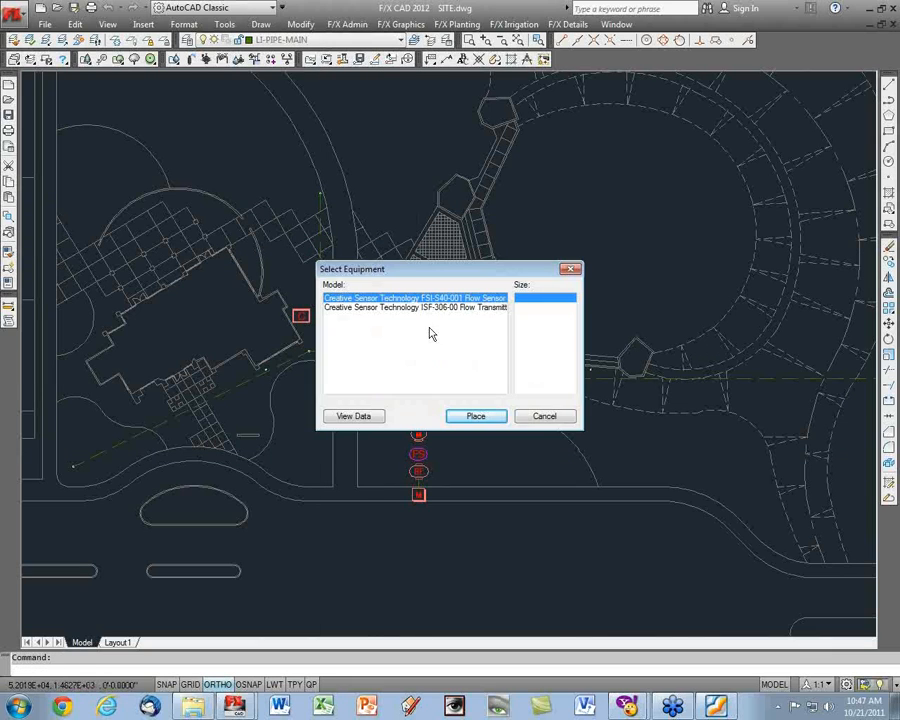
click(478, 414)
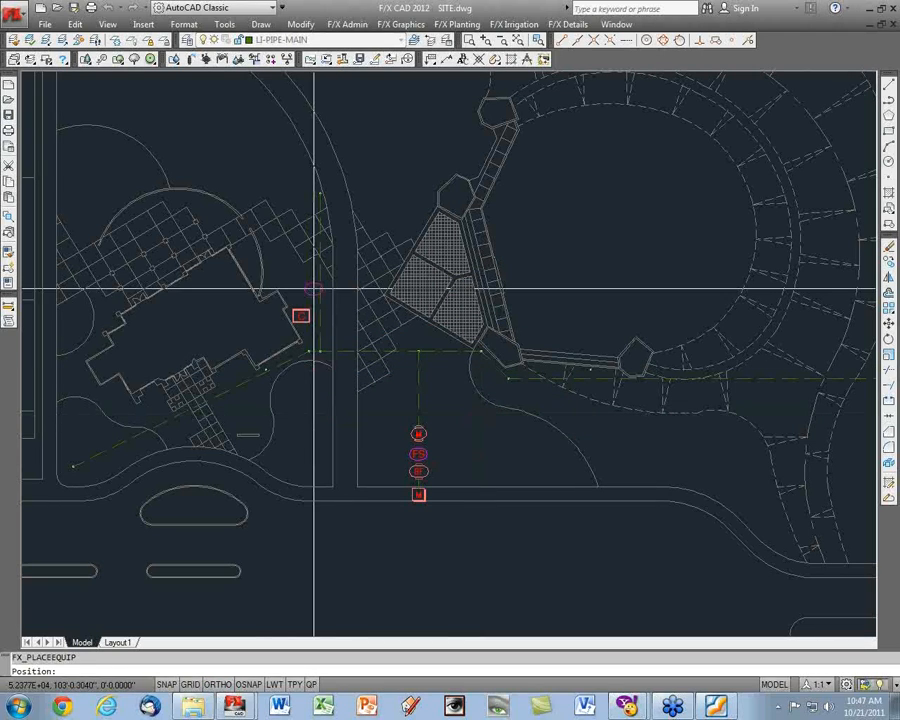
scroll(315, 290, up, 2)
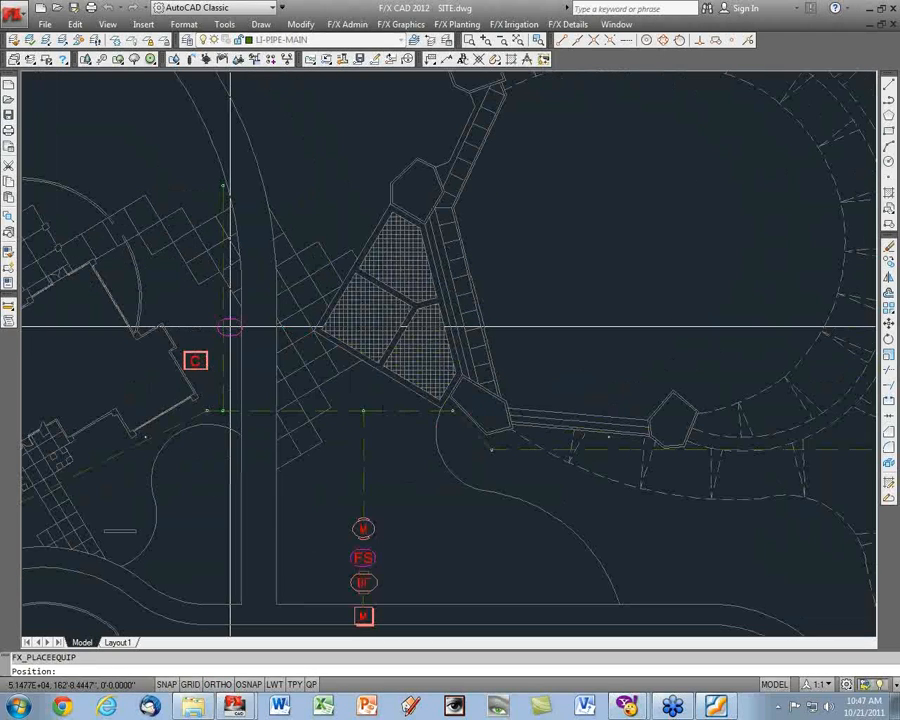
scroll(230, 327, down, 4)
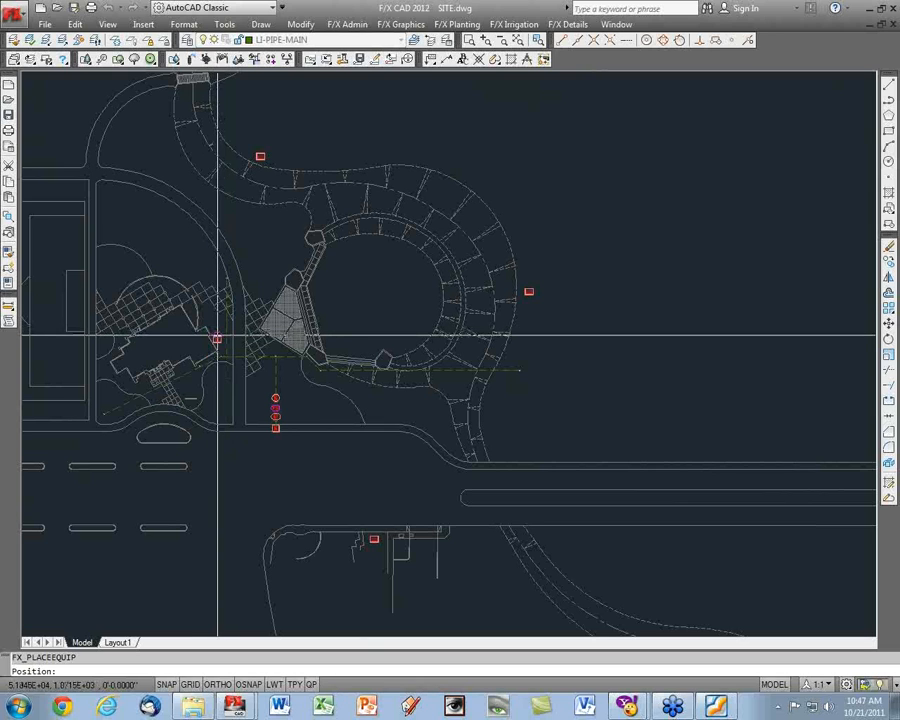
scroll(212, 331, up, 3)
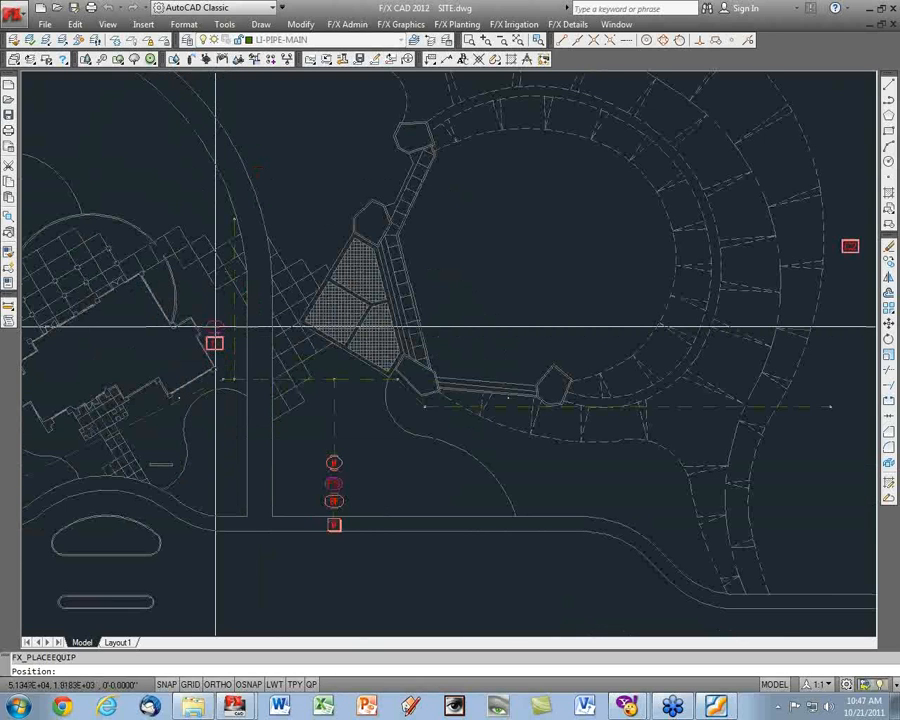
scroll(215, 326, up, 3)
click(215, 326)
text(FT)
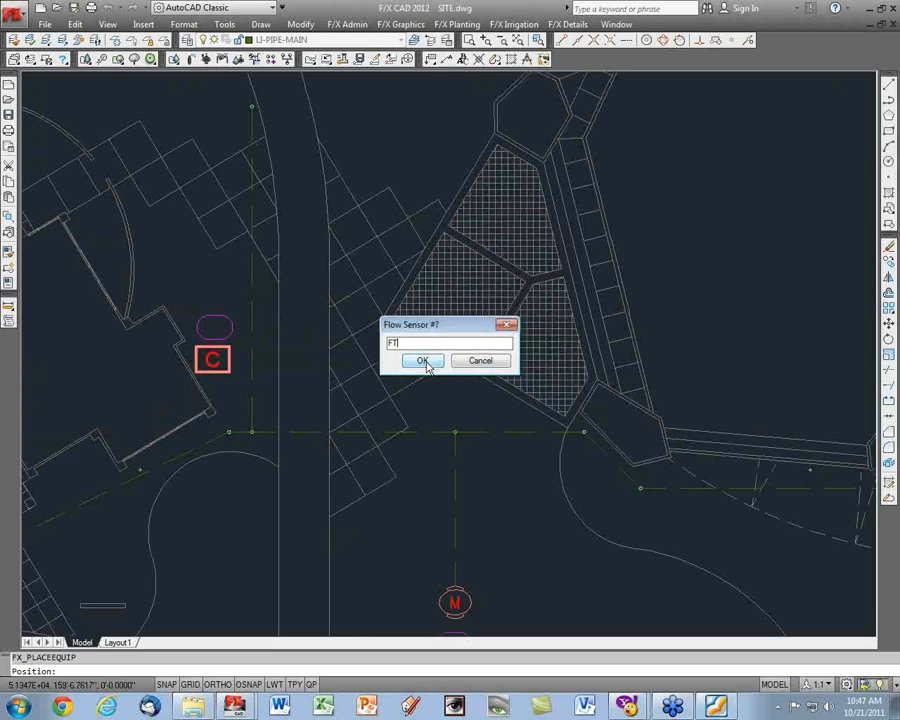
click(422, 361)
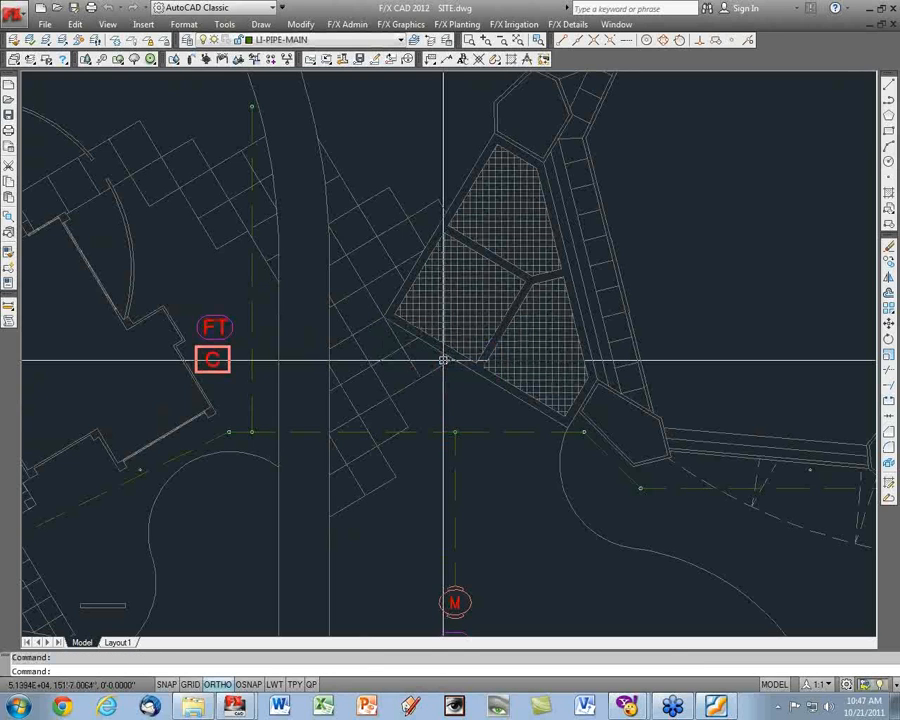
scroll(443, 360, down, 5)
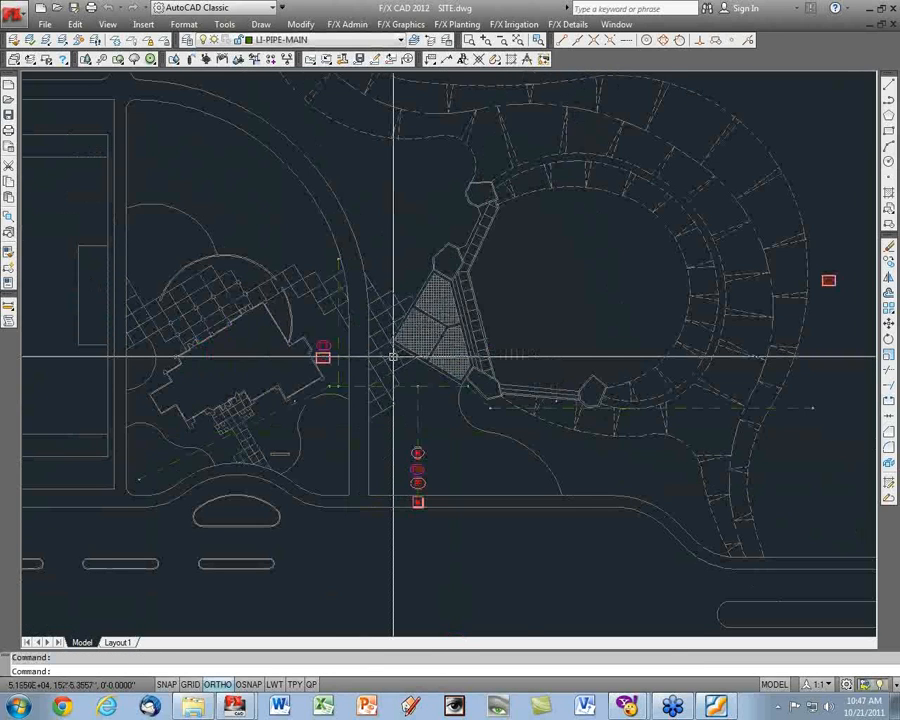
scroll(393, 356, down, 3)
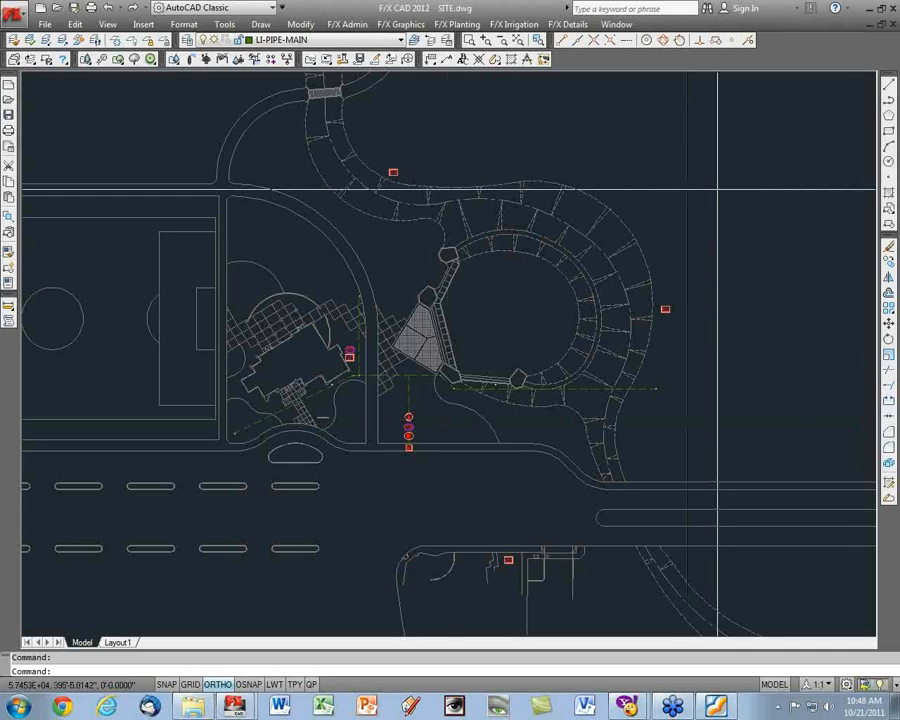
text(l)
key(Return)
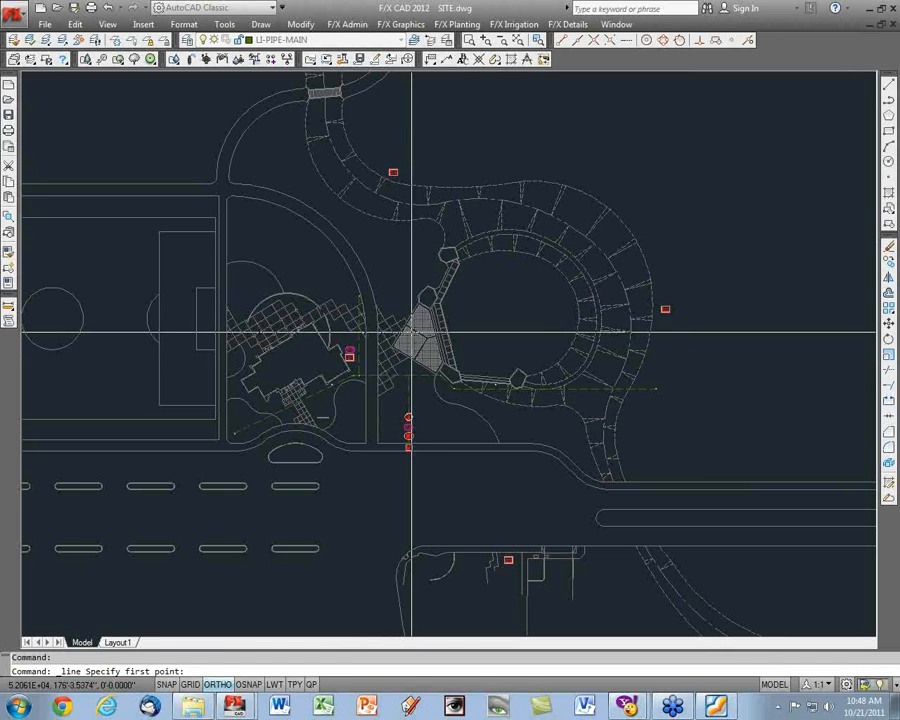
key(Escape)
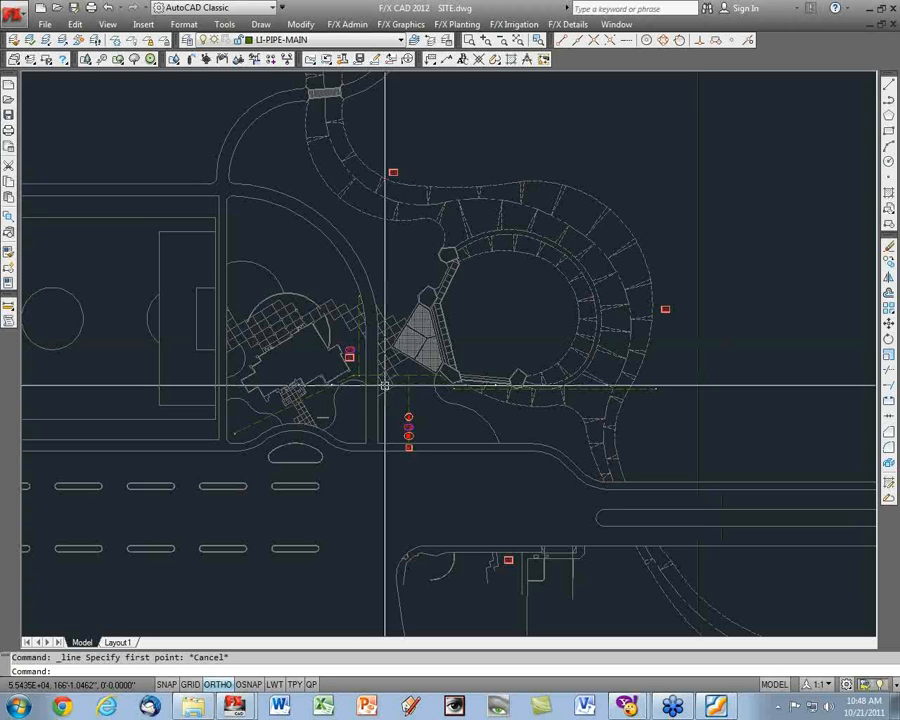
Examine the flow sensor, transmitter and controller locations on the site plan and the Creative Sensor Technology details on Layout1.
scroll(385, 400, up, 2)
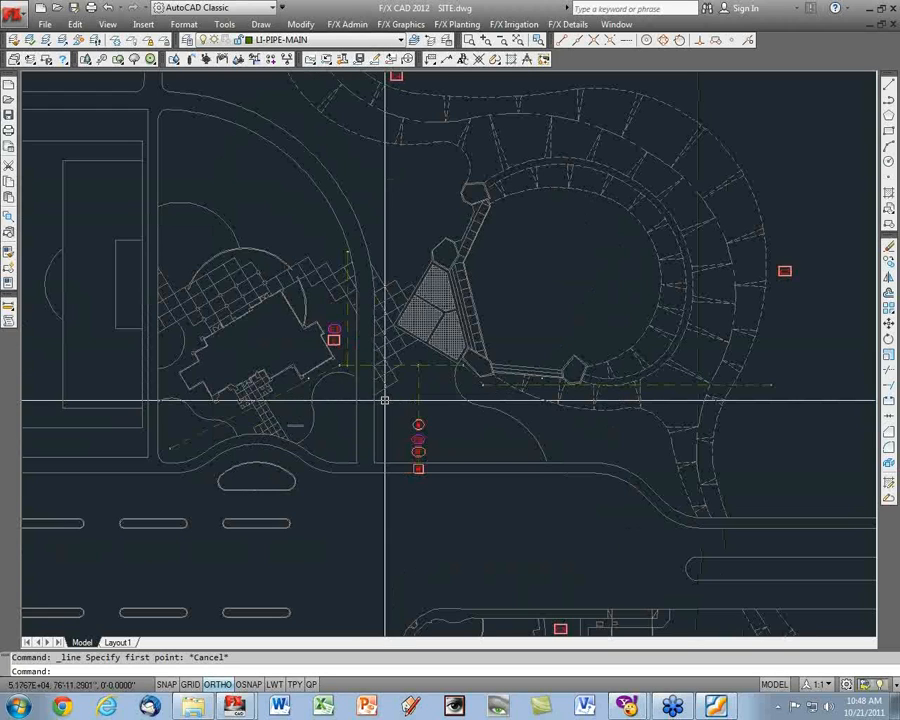
scroll(385, 400, up, 2)
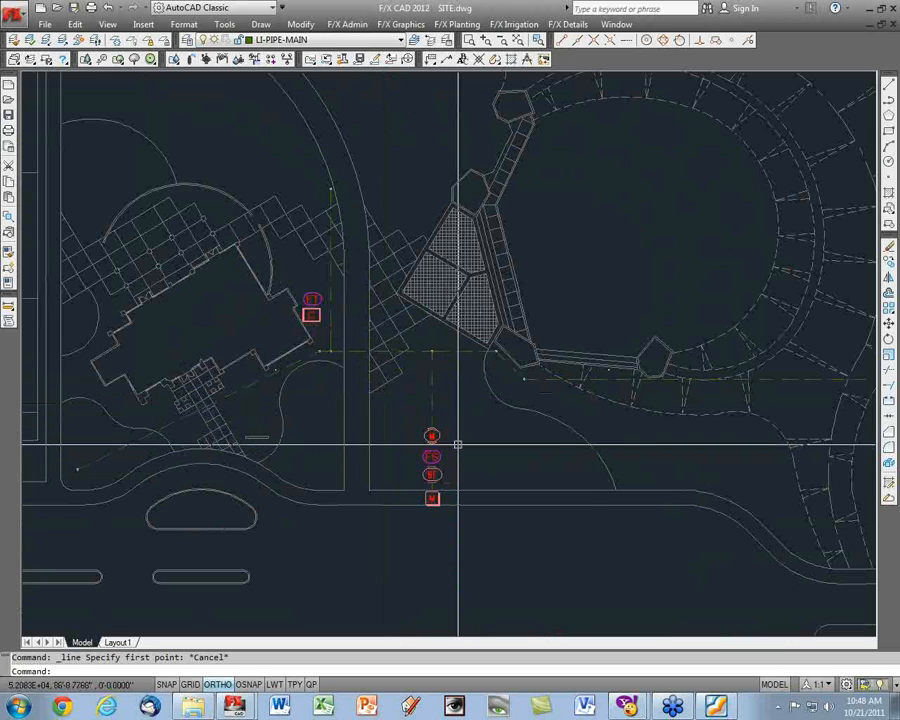
scroll(455, 445, up, 2)
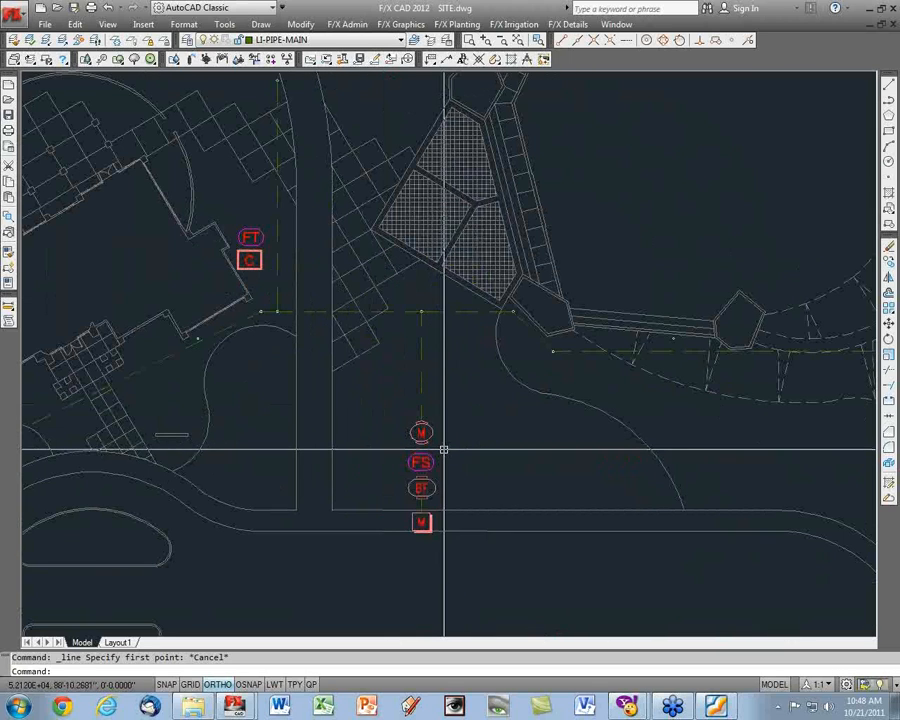
click(118, 642)
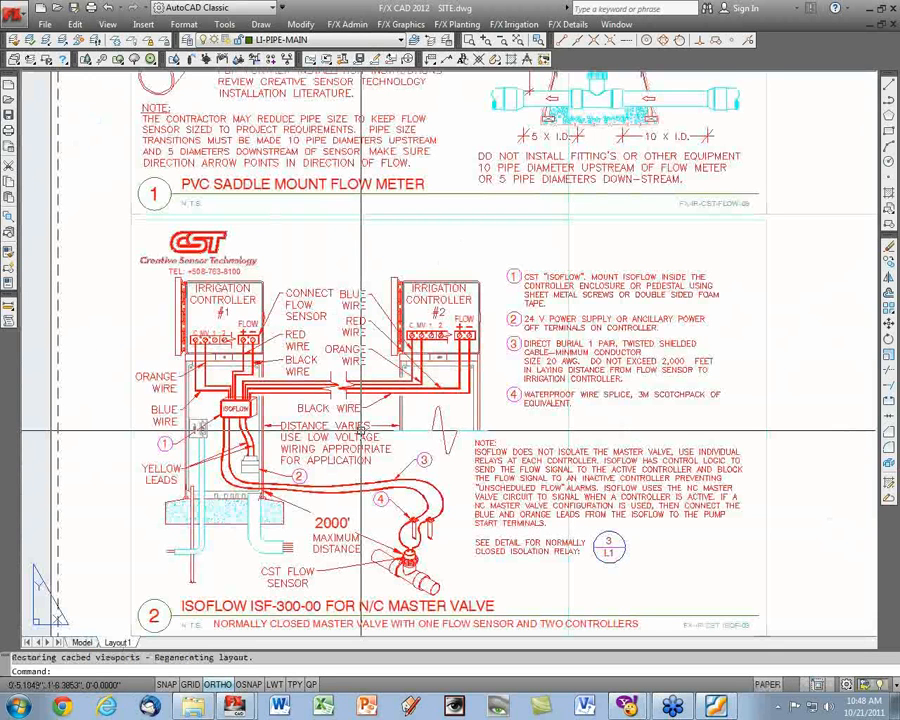
scroll(362, 433, down, 4)
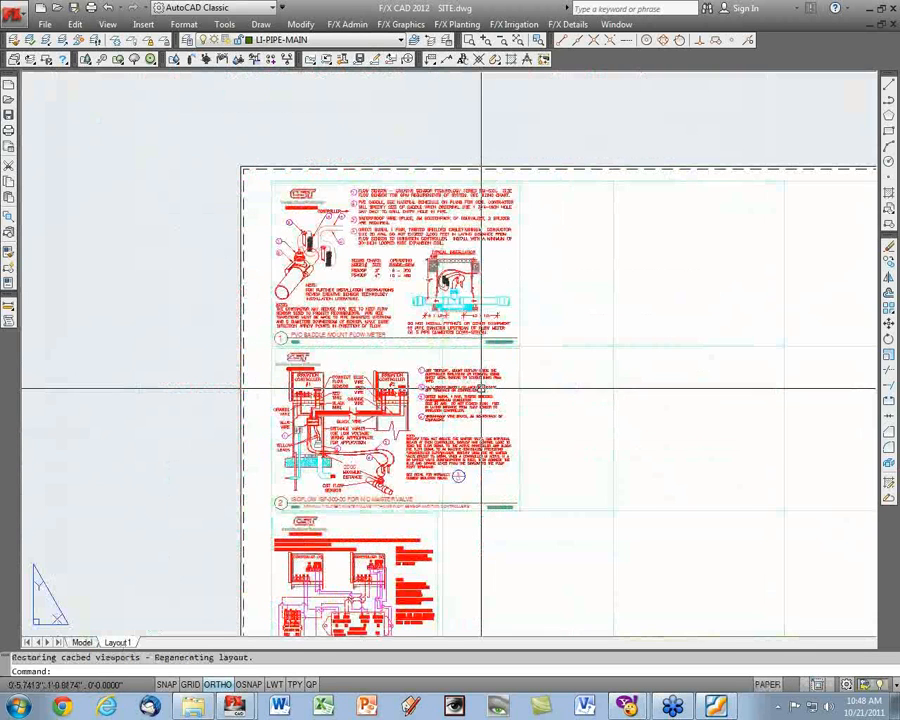
scroll(350, 418, up, 2)
key(ctrl+Page_Up)
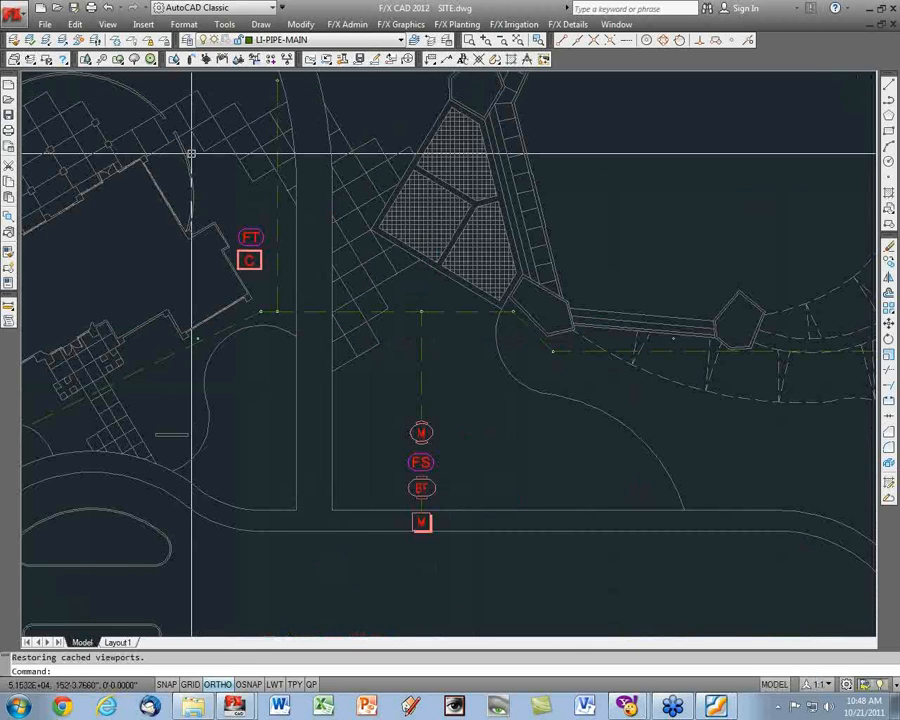
middle_drag(502, 404, 462, 424)
scroll(382, 472, down, 2)
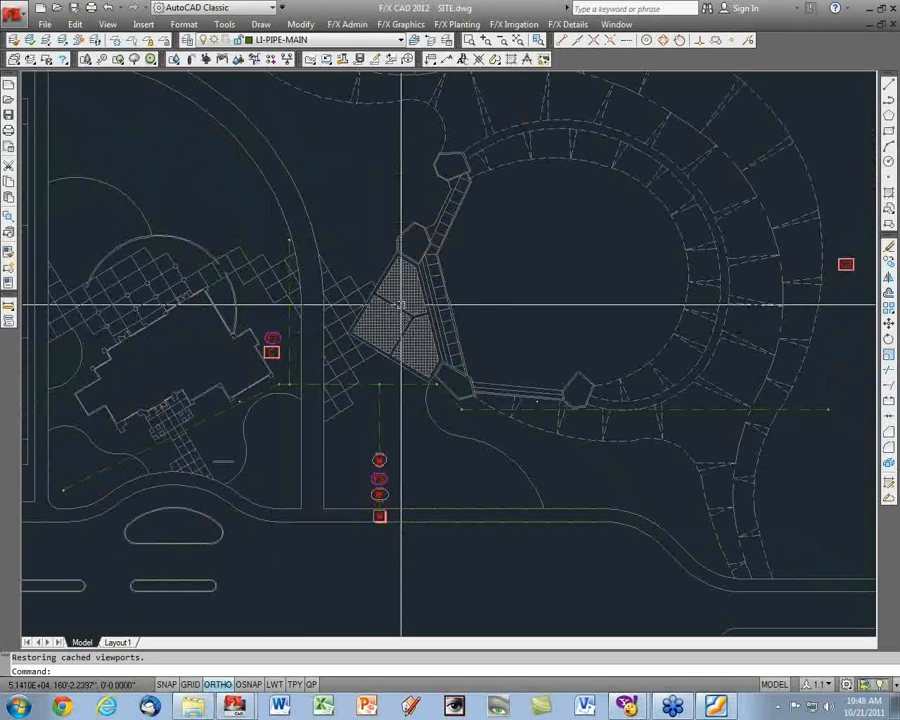
middle_drag(401, 305, 293, 362)
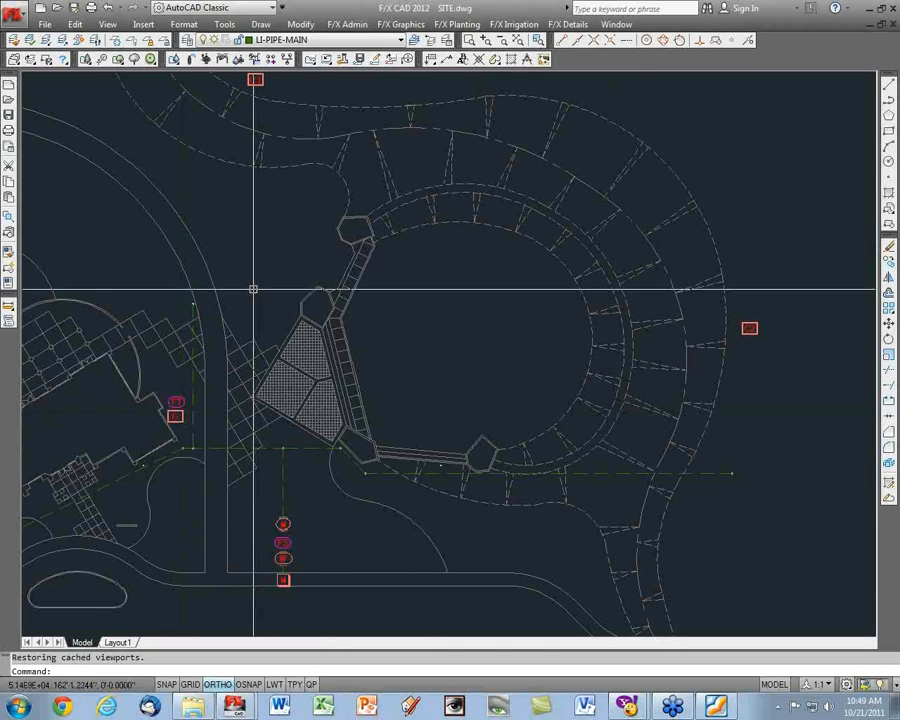
scroll(425, 347, down, 3)
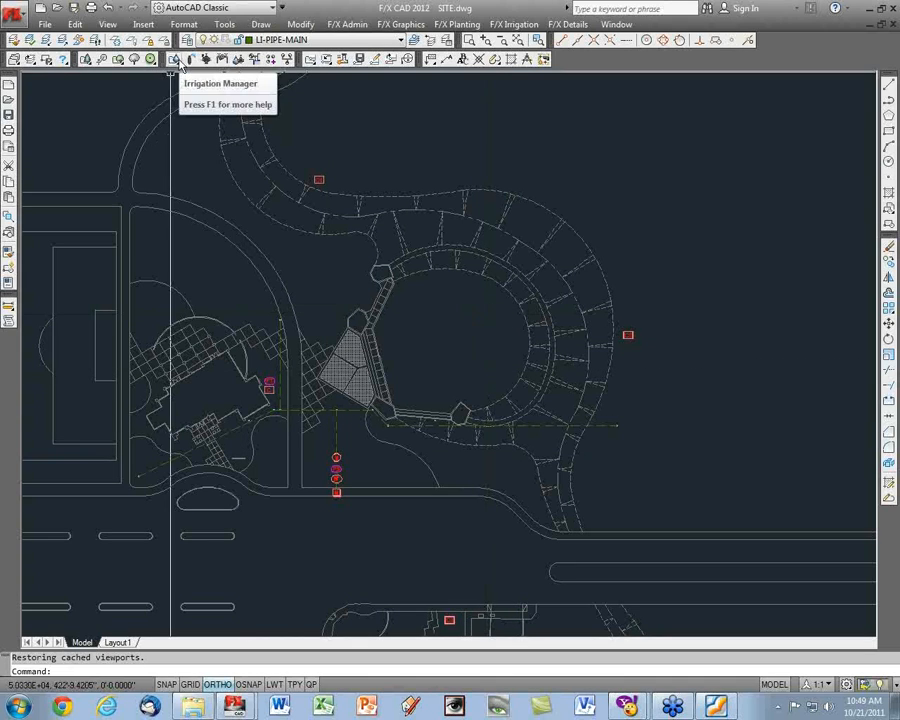
Review the equipment info for the Creative Sensor Technology ISF-306-00 in Project 3's auxiliary equipment.
click(176, 61)
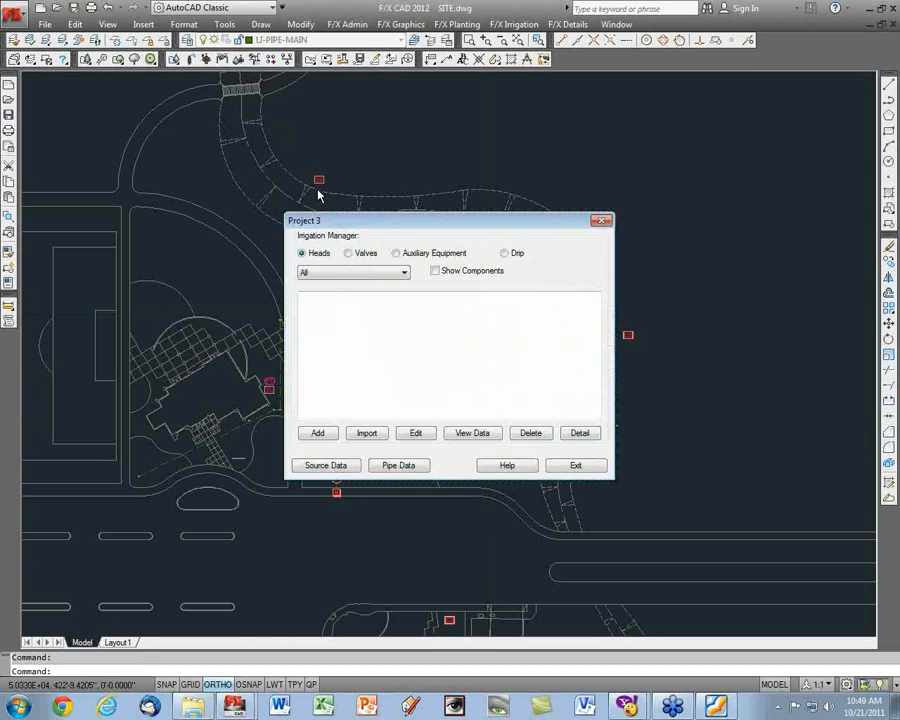
click(428, 254)
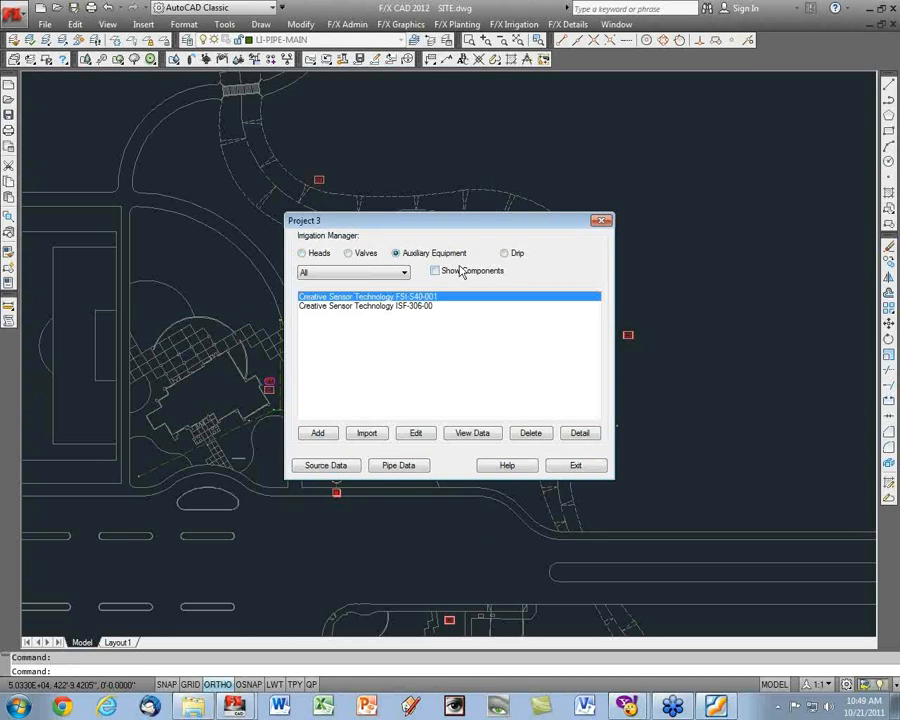
click(390, 307)
click(416, 434)
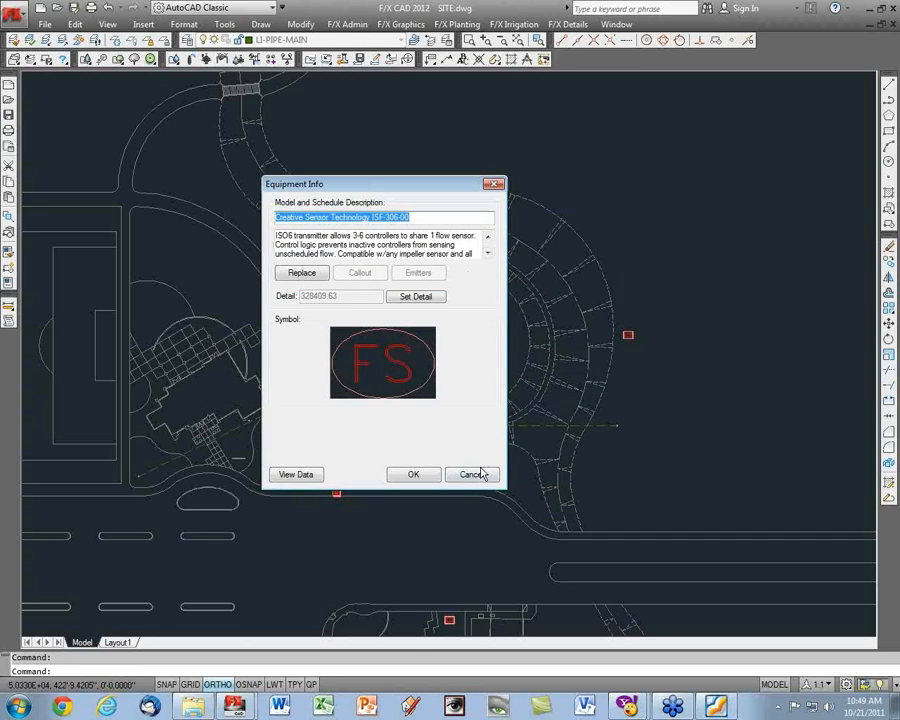
click(461, 476)
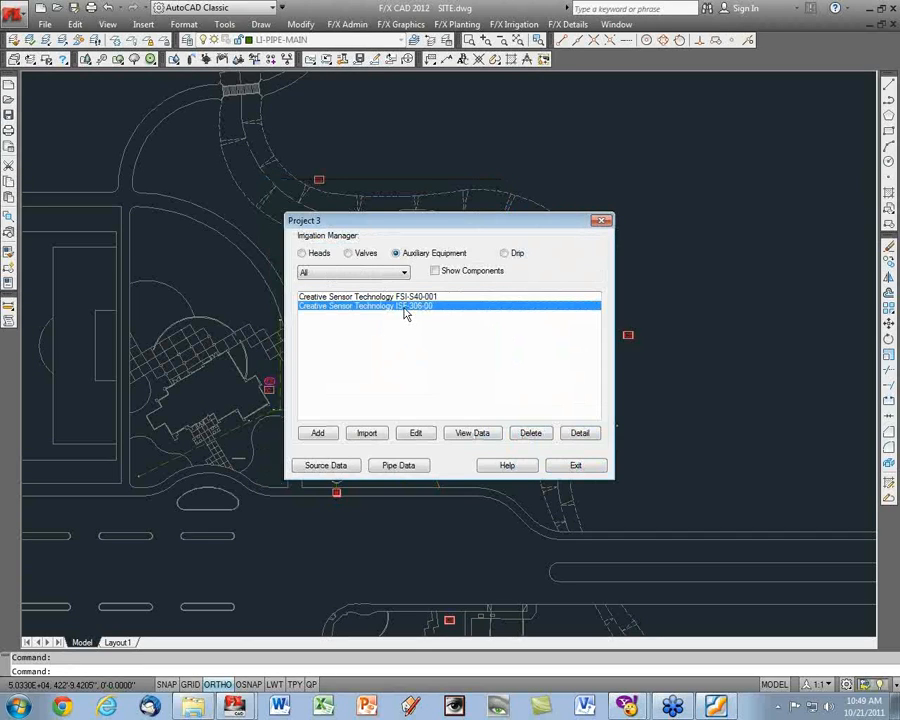
Assign the F/X irrigation detail Isoflow ISF-306-00 N/C M.V. Multiple Controllers (ISOF-13) to the ISF-306-00 and leave the Irrigation Manager.
click(582, 435)
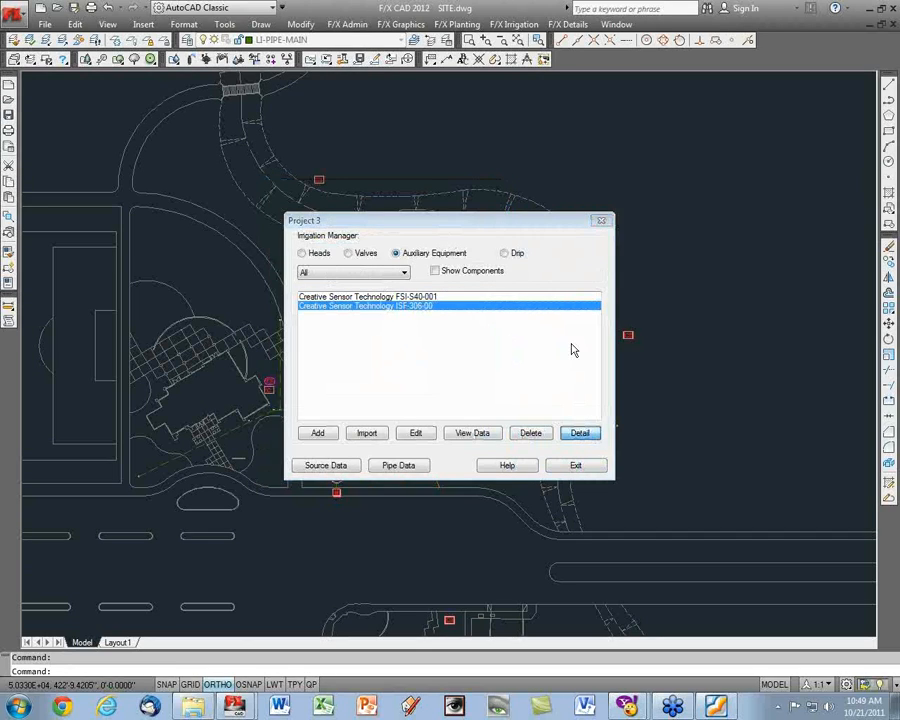
drag(428, 268, 432, 180)
click(173, 213)
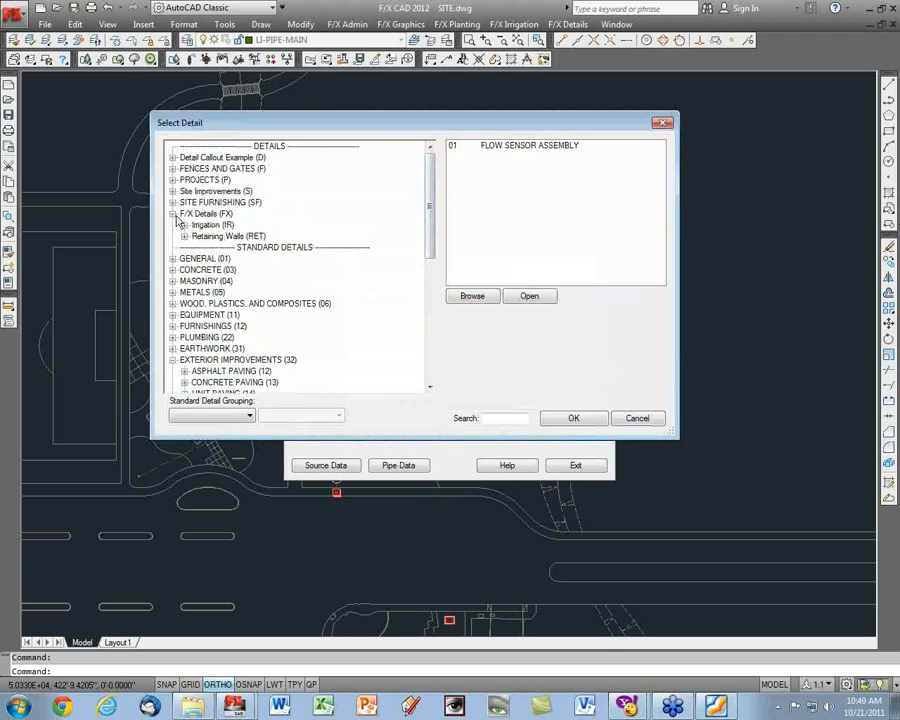
click(185, 225)
click(197, 236)
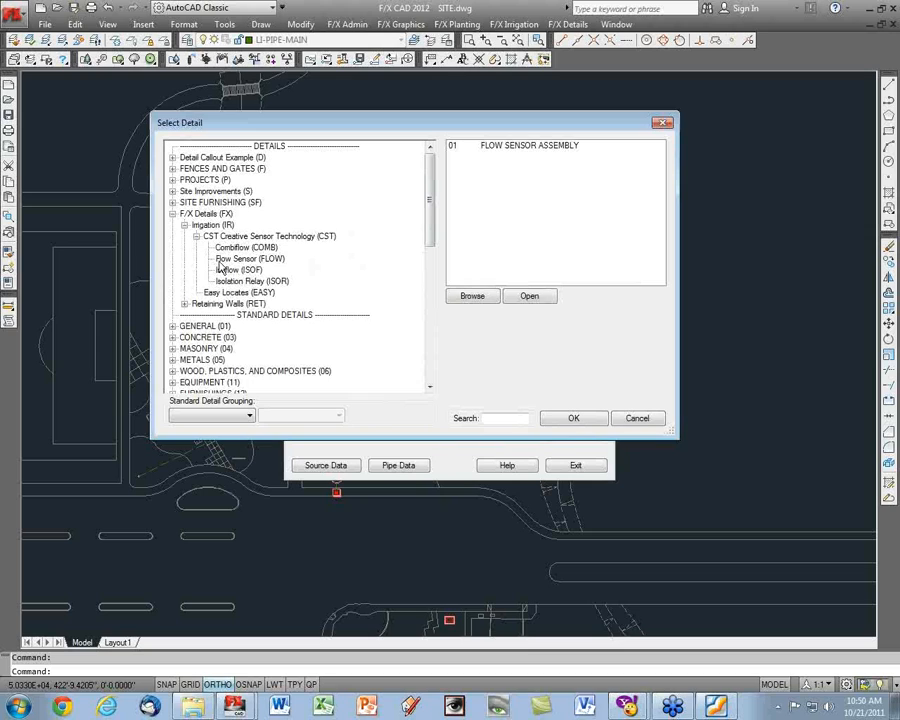
click(235, 270)
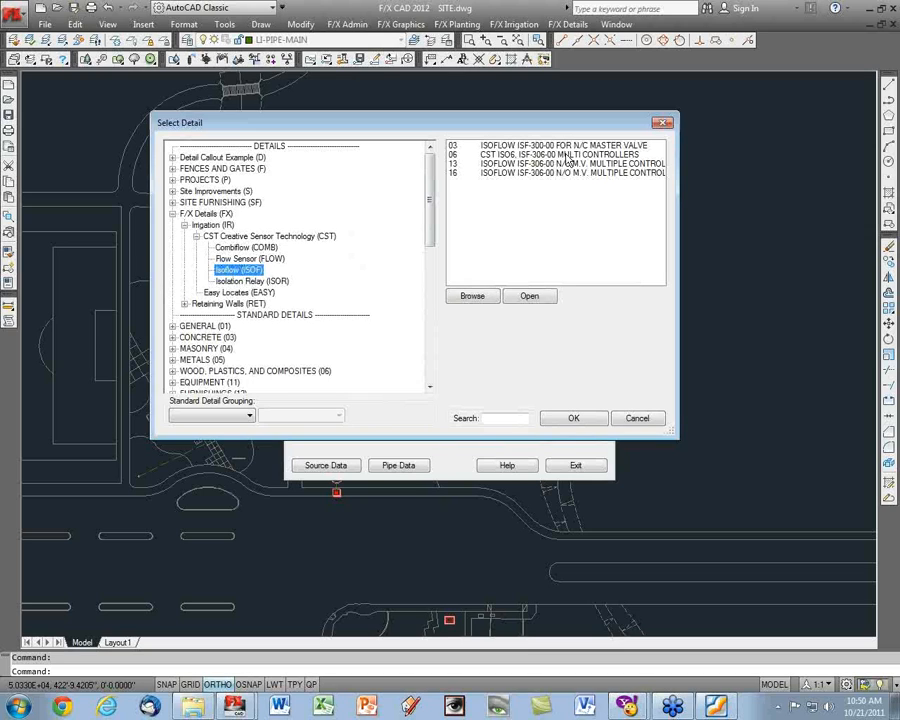
click(575, 147)
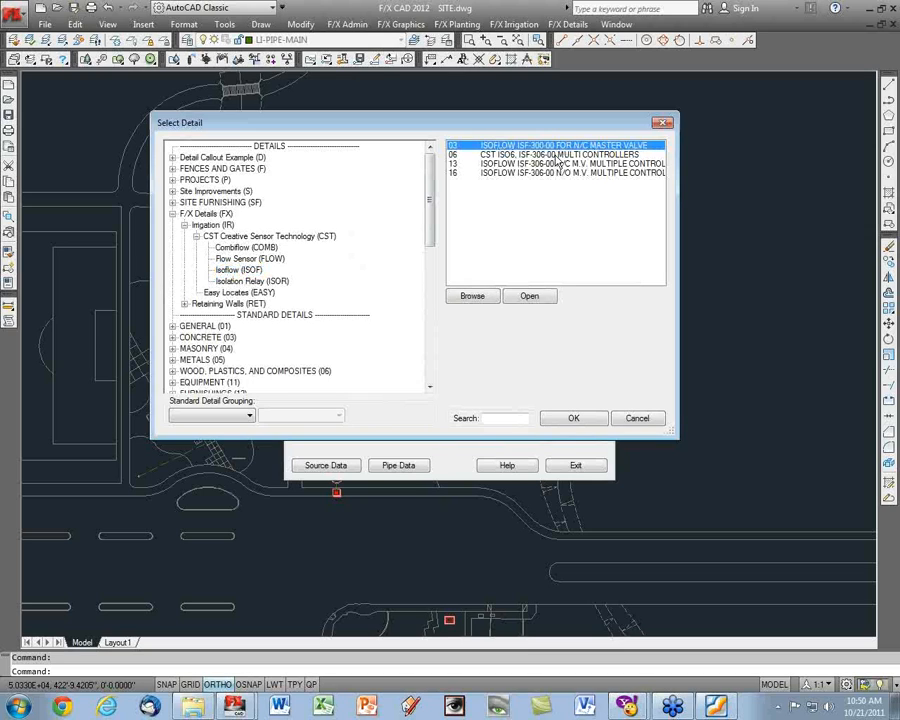
click(560, 155)
click(557, 164)
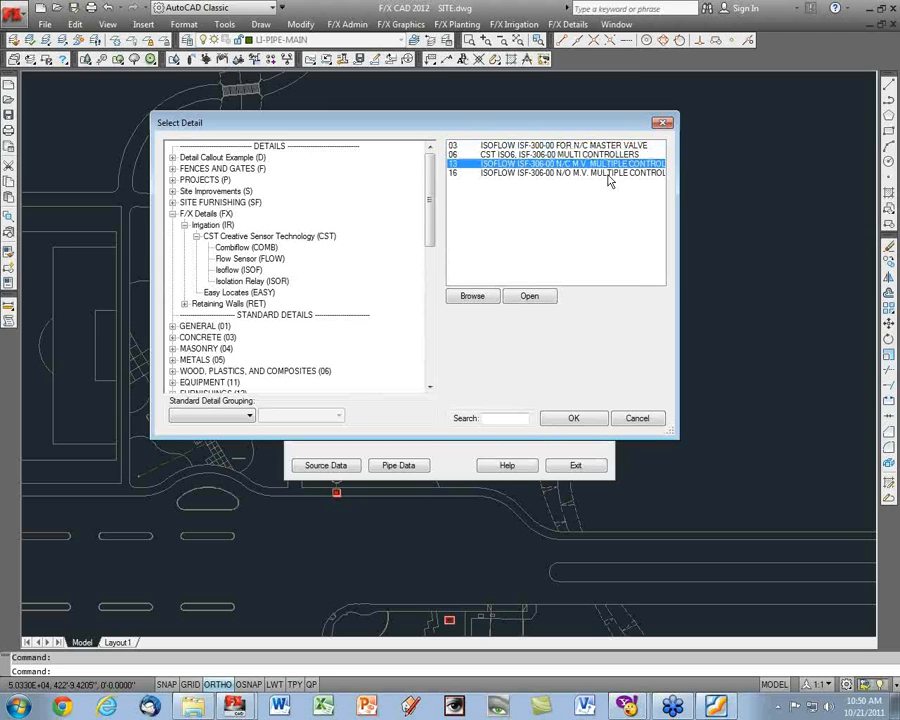
click(573, 418)
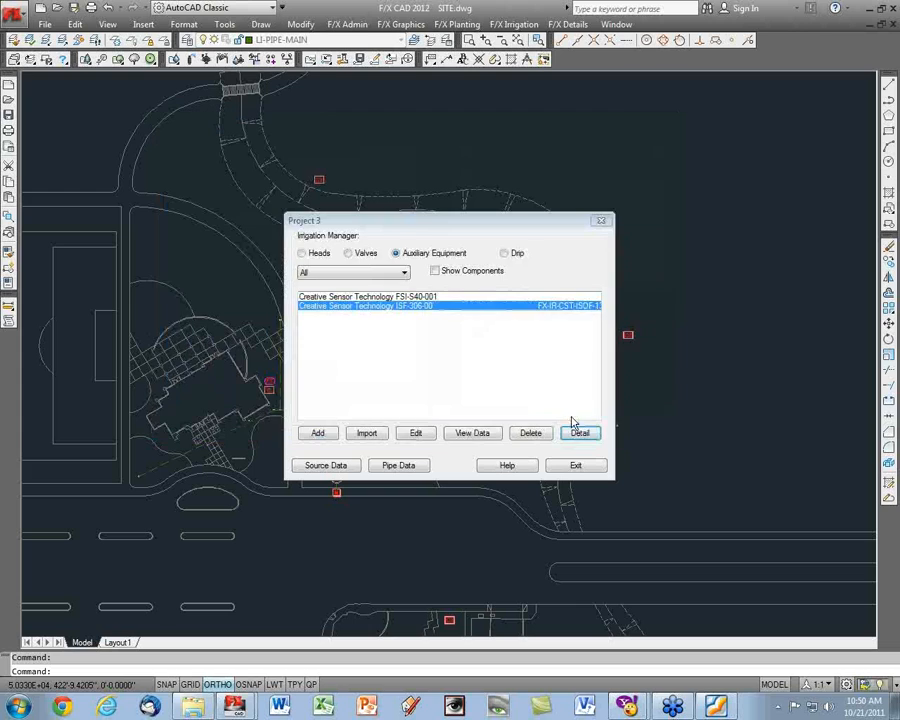
click(577, 467)
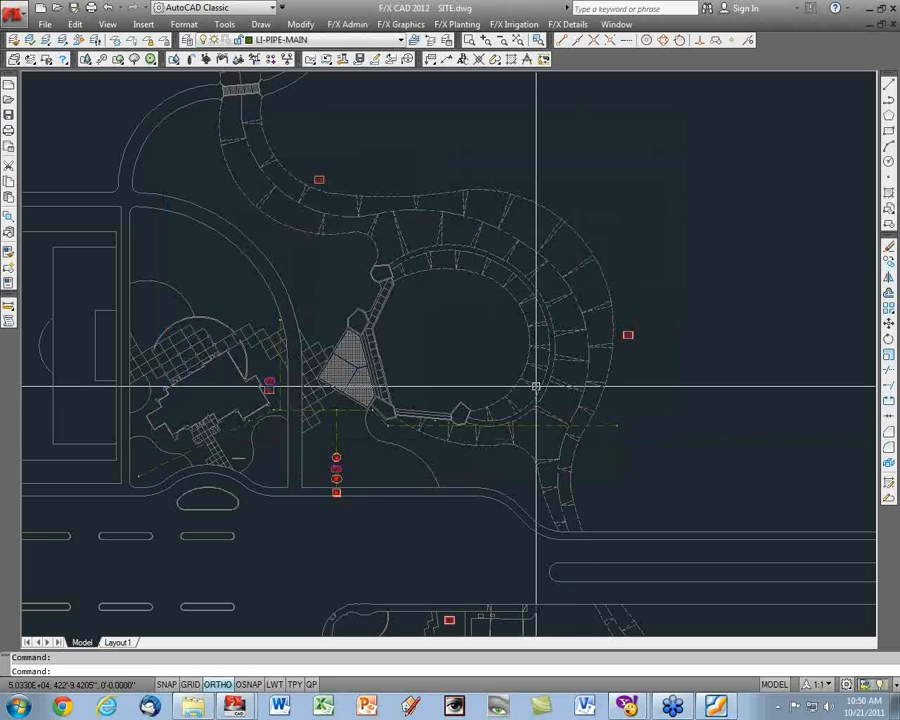
Erase the three existing Creative Sensor Technology details from the sheet on Layout1.
scroll(536, 386, down, 3)
middle_drag(540, 390, 187, 332)
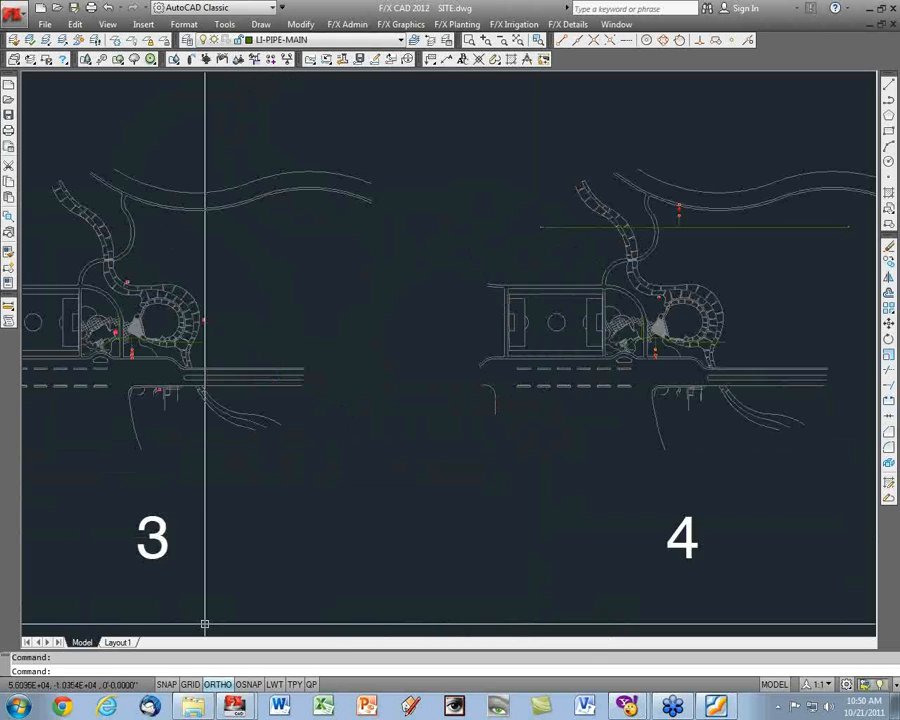
click(116, 642)
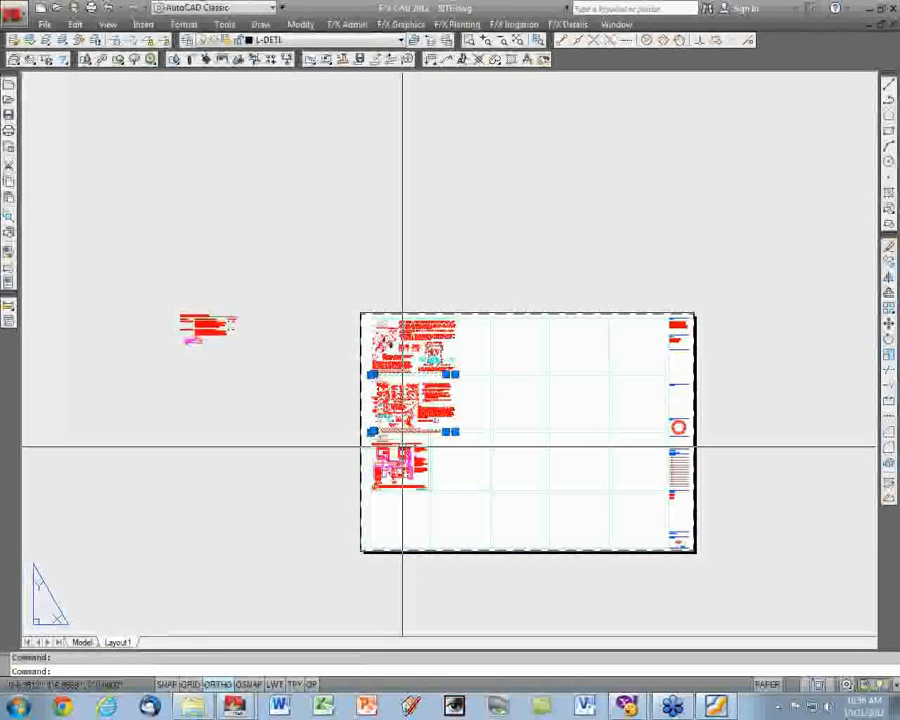
key(Delete)
Place the Isoflow ISF-306-00 N/C M.V. Multiple Controllers detail on sheet L1 as detail 1, in the first cell of the sheet's grid.
scroll(399, 347, up, 3)
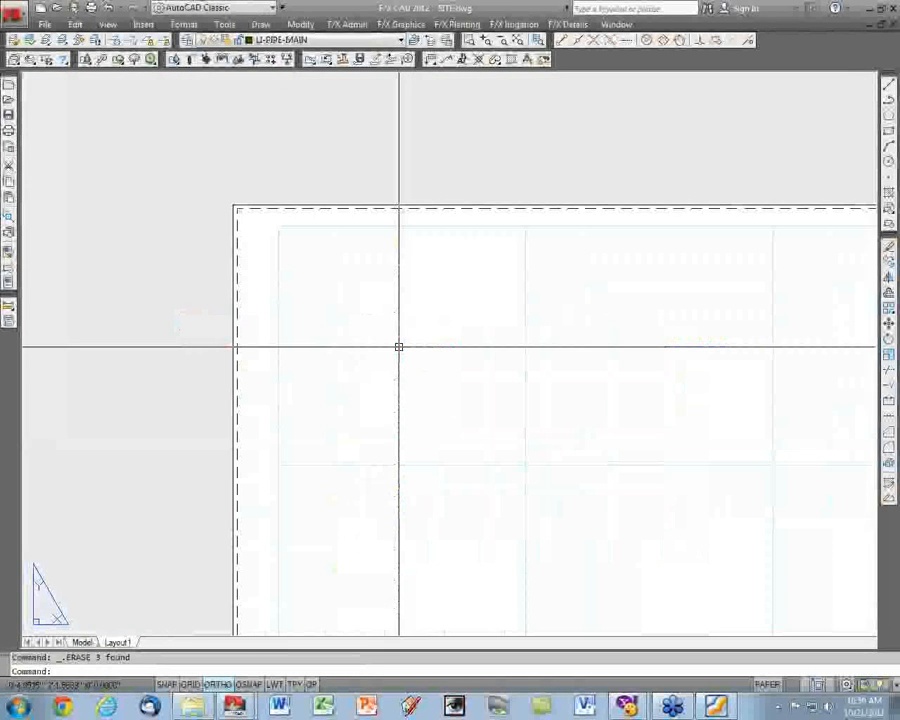
click(313, 60)
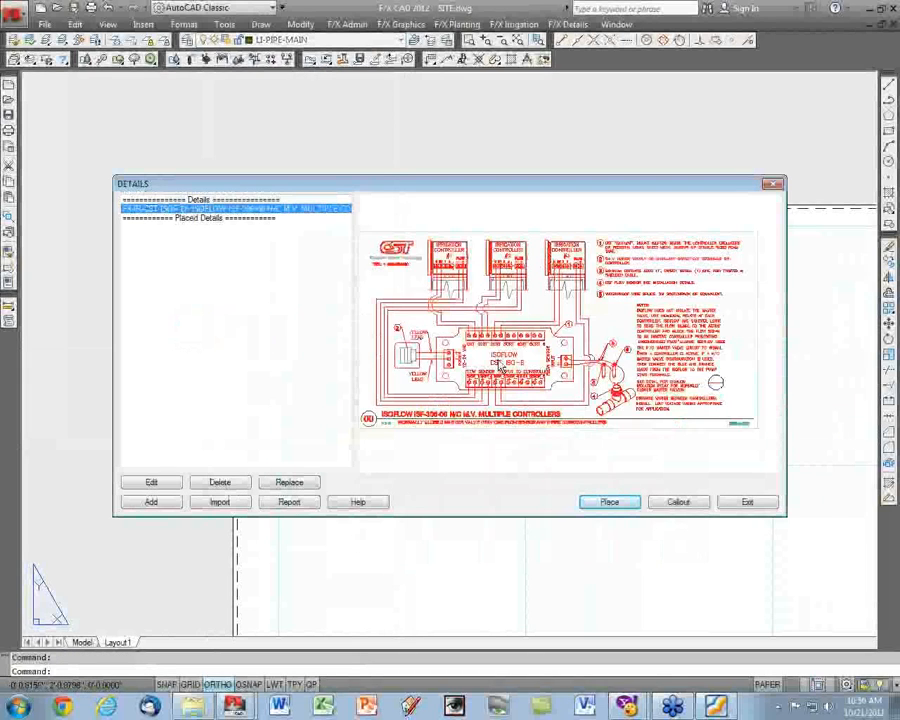
click(609, 502)
text(L1)
click(436, 437)
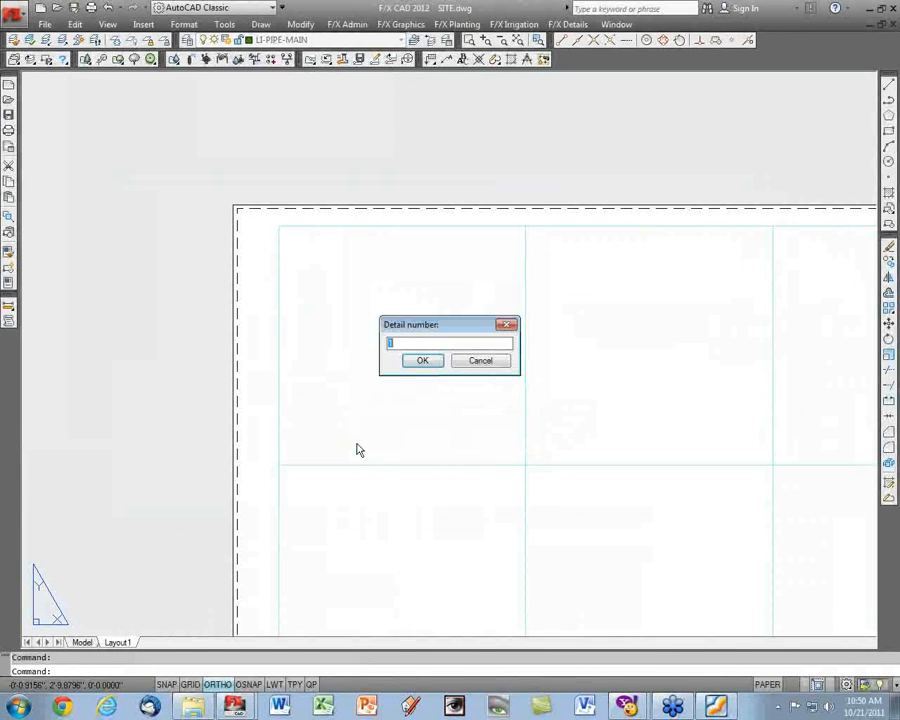
key(Return)
click(280, 463)
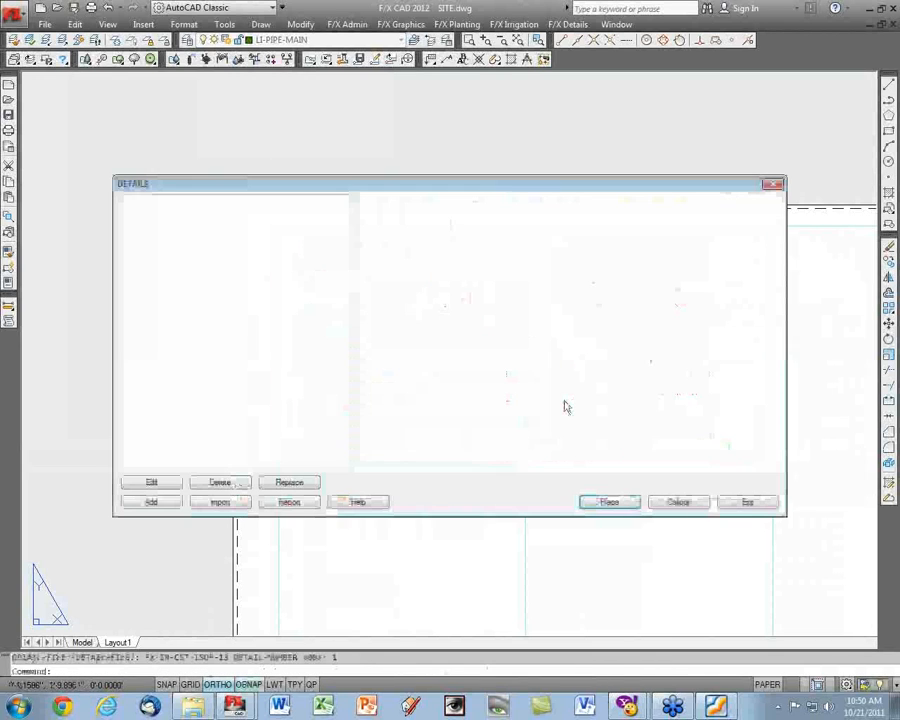
click(750, 503)
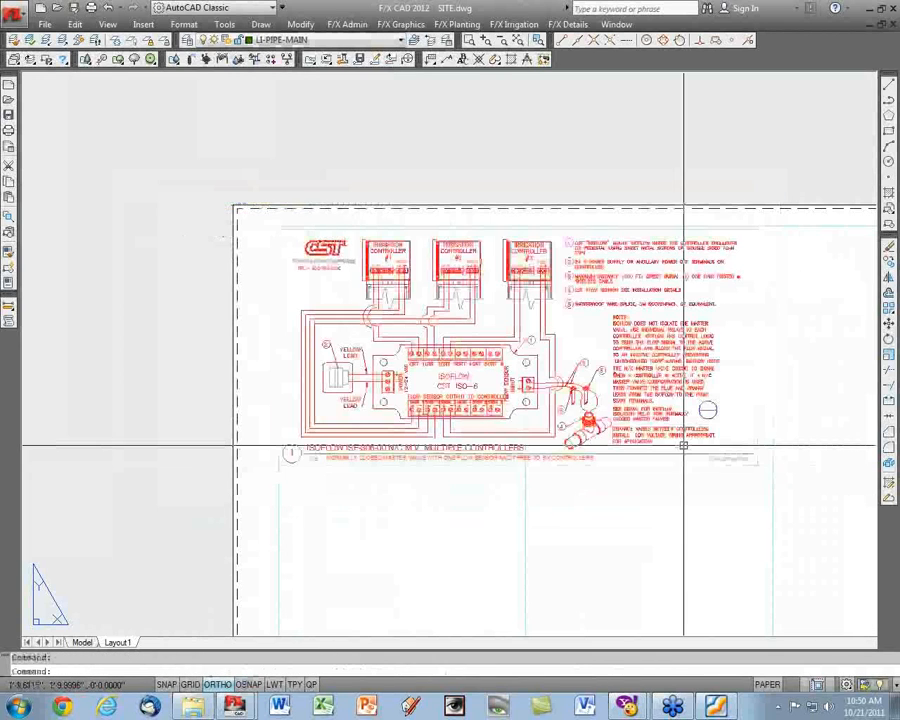
Examine the placed multiple-controllers wiring detail on Layout1 and the flow sensor on Project 3's mainline in the site plan.
scroll(498, 380, up, 3)
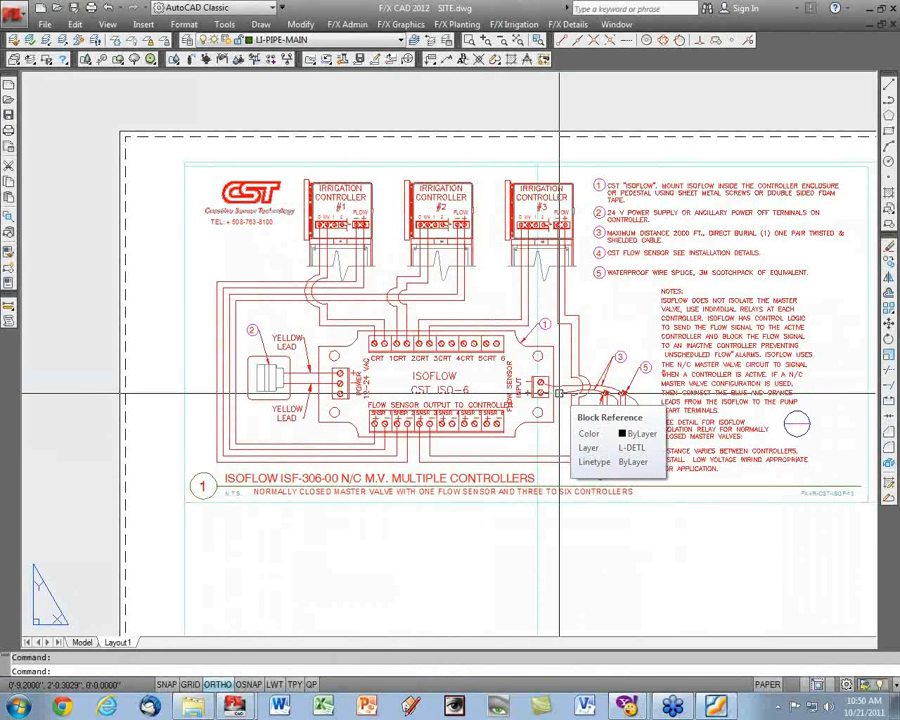
click(82, 642)
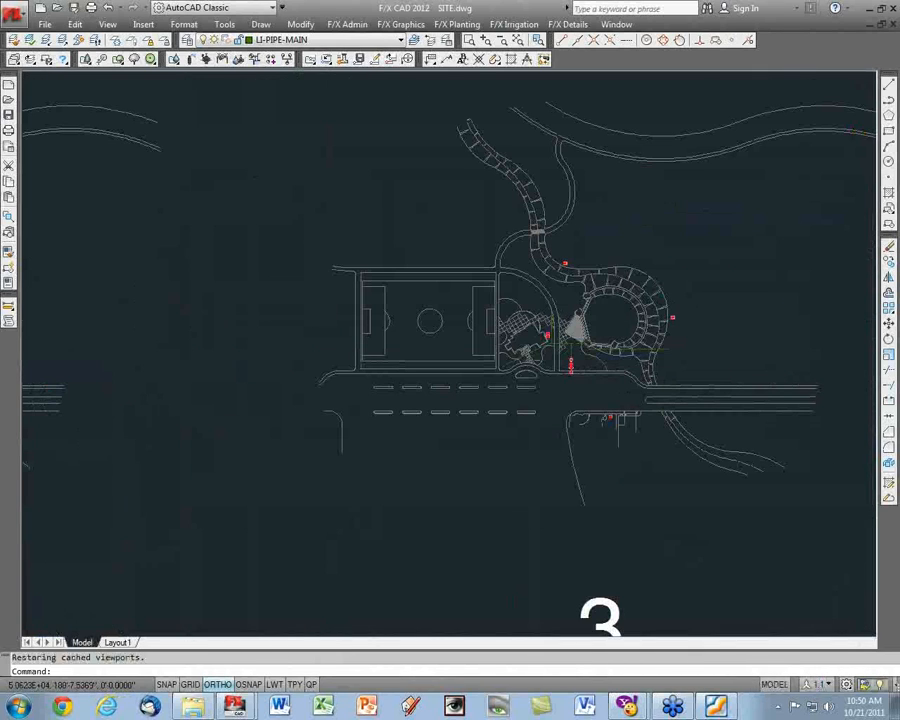
scroll(598, 382, up, 5)
scroll(447, 230, up, 3)
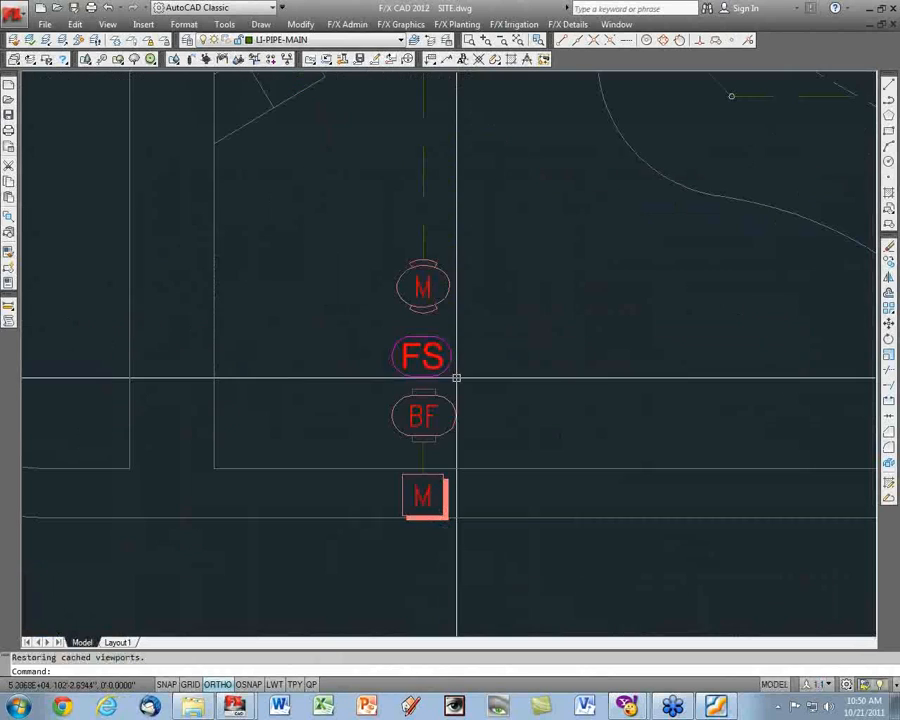
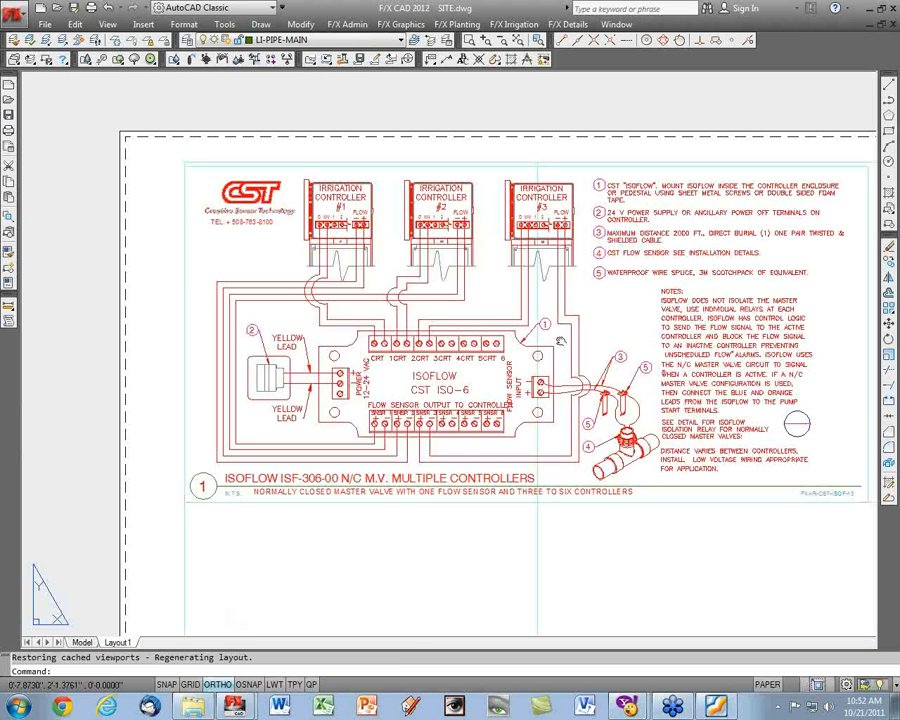
middle_drag(561, 341, 531, 344)
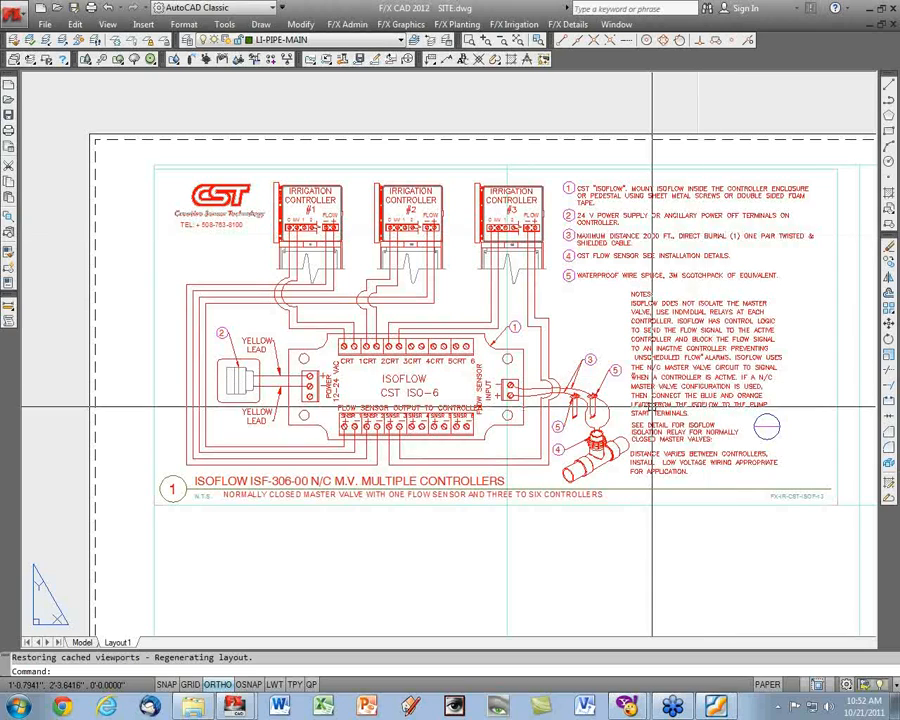
Place the Isoflow (N-C) Master Valve Isolation Relay detail as number 2, directly below detail 1 on Layout1.
click(307, 59)
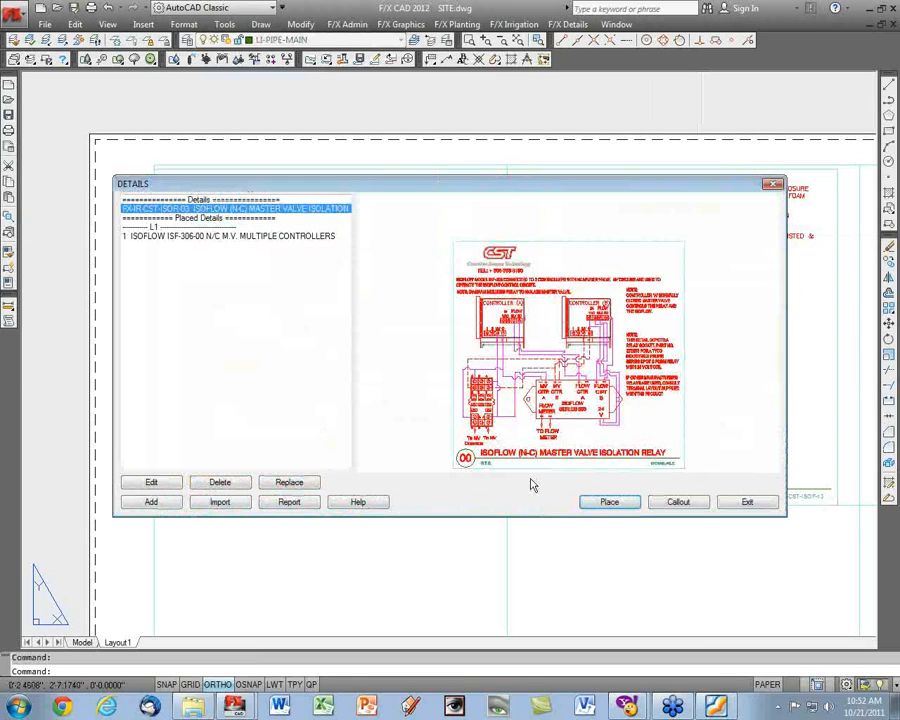
click(608, 502)
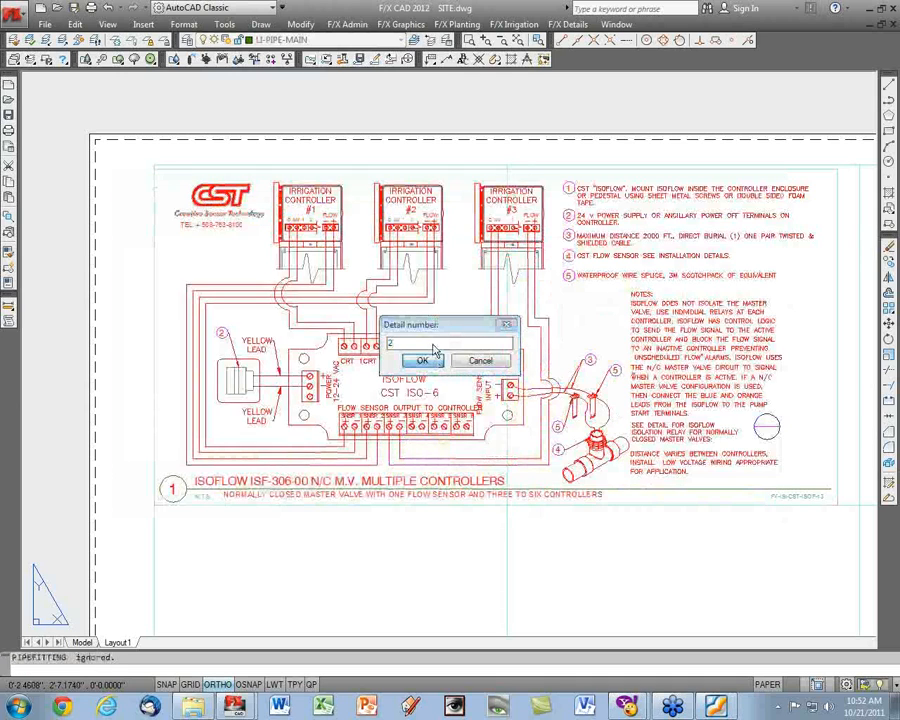
click(425, 360)
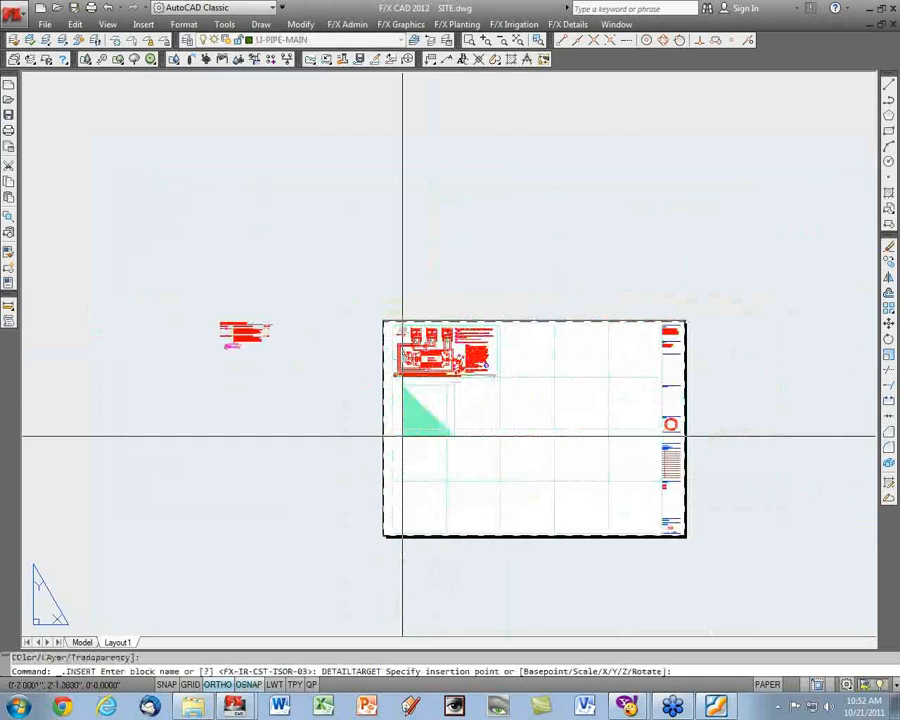
click(436, 416)
key(Escape)
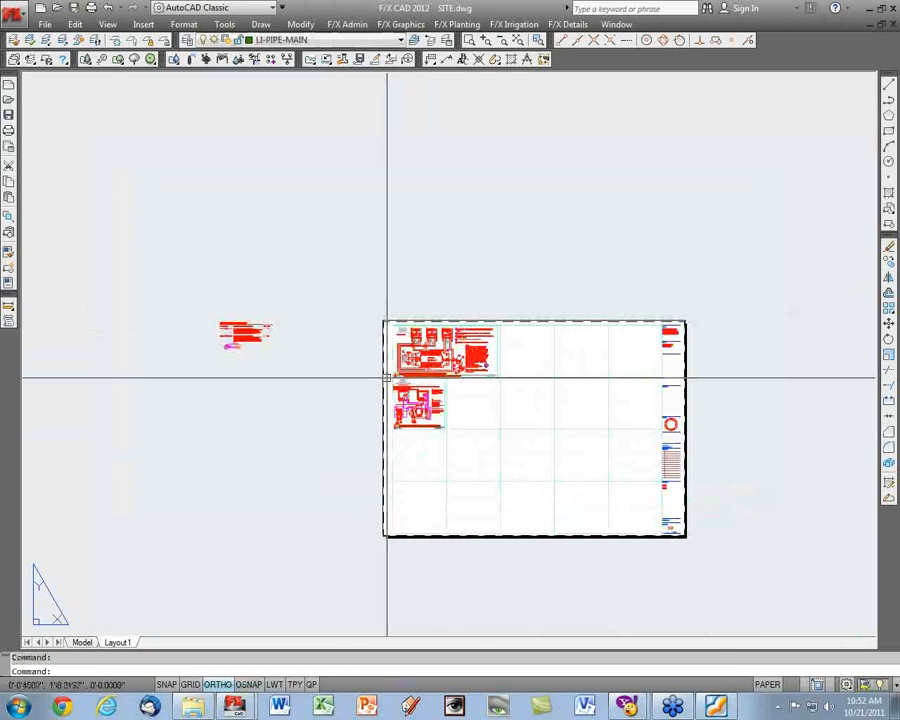
Check the isolation relay detail and the detail callout in the notes of the multiple-controllers detail.
scroll(448, 383, up, 3)
scroll(543, 325, up, 3)
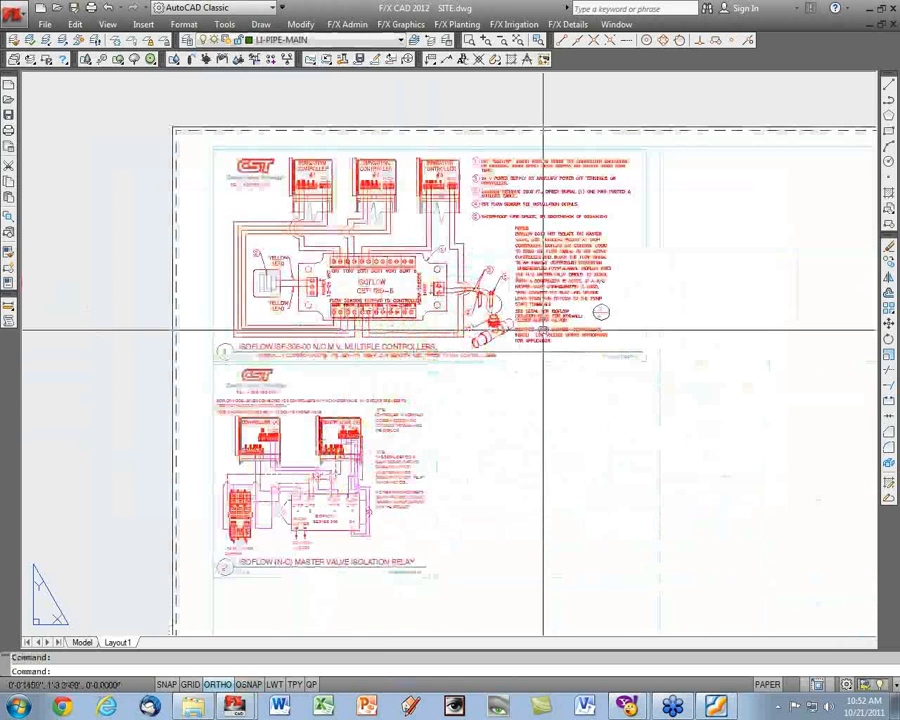
scroll(614, 316, up, 3)
scroll(614, 316, down, 4)
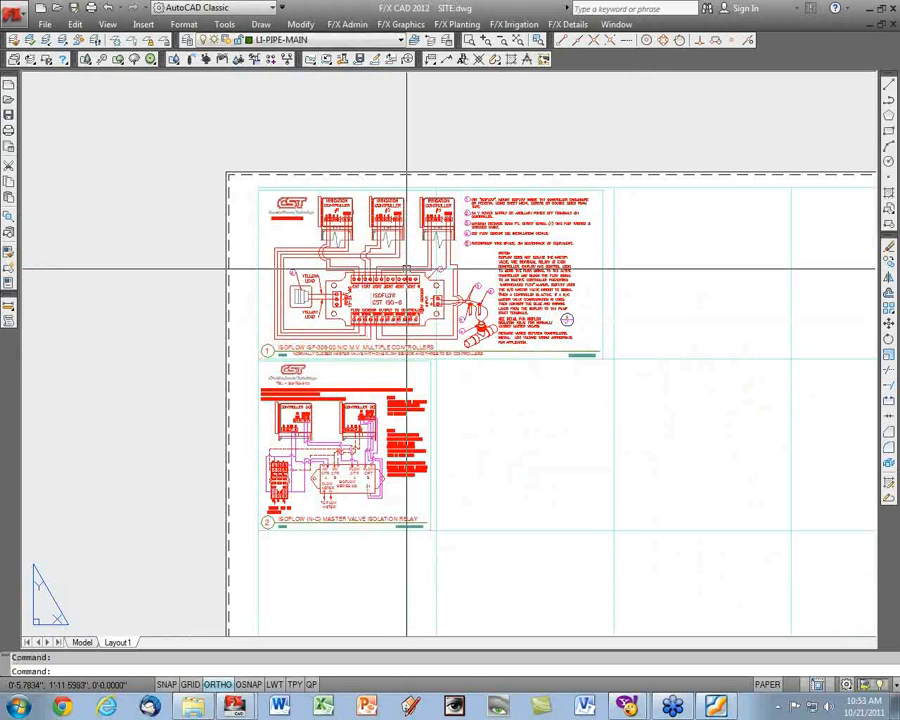
Examine Project 4's site plan in model space, including its single controller and the two mainlines with their water sources.
click(82, 642)
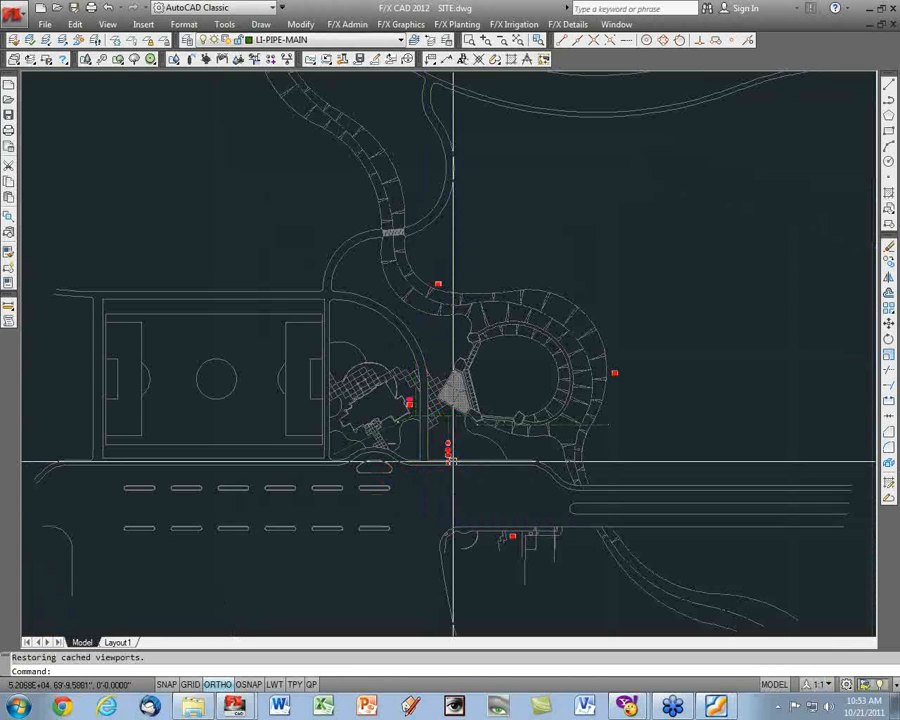
middle_drag(599, 452, 2, 422)
middle_drag(773, 341, 40, 338)
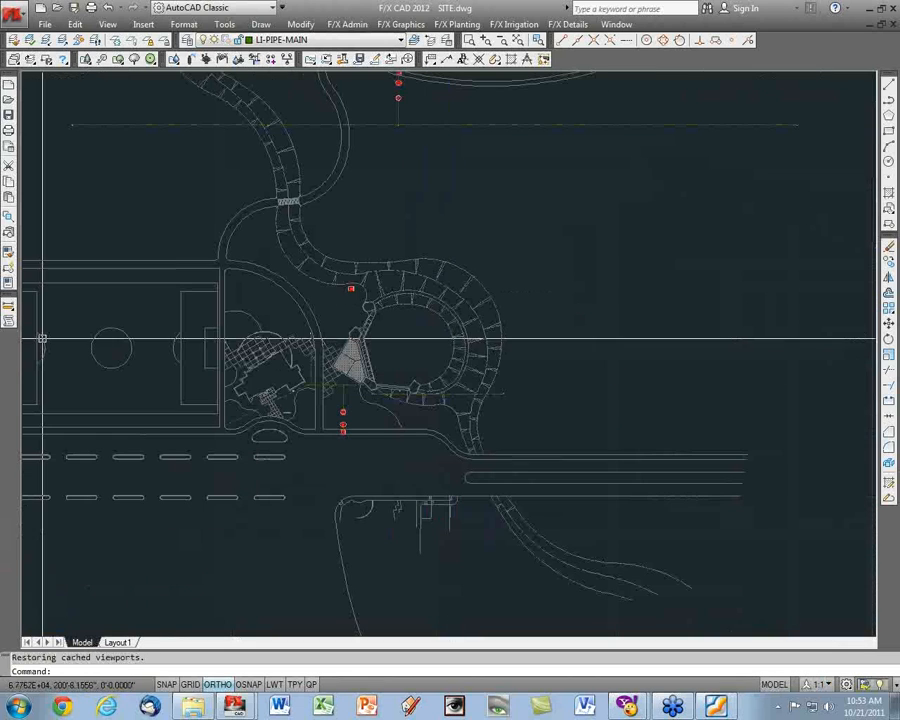
scroll(574, 457, down, 2)
scroll(161, 343, up, 3)
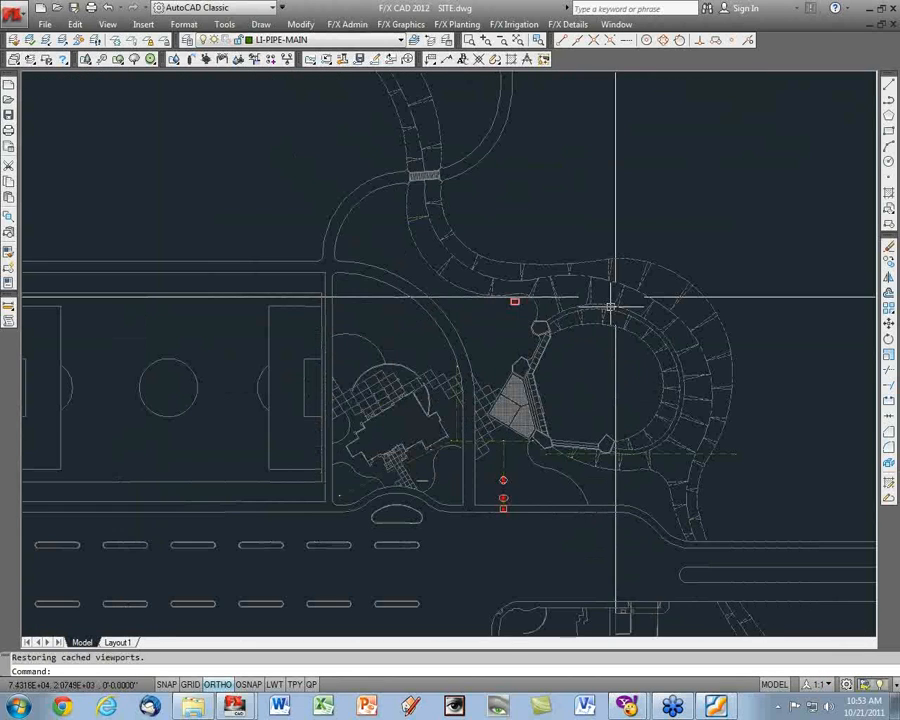
scroll(600, 298, down, 2)
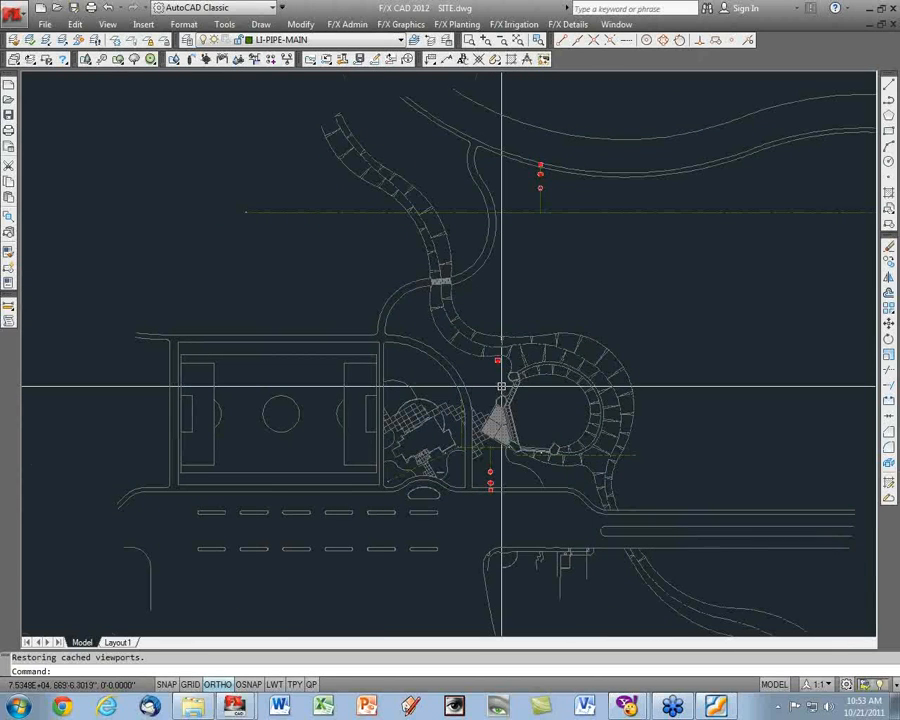
scroll(501, 386, up, 3)
scroll(494, 285, up, 3)
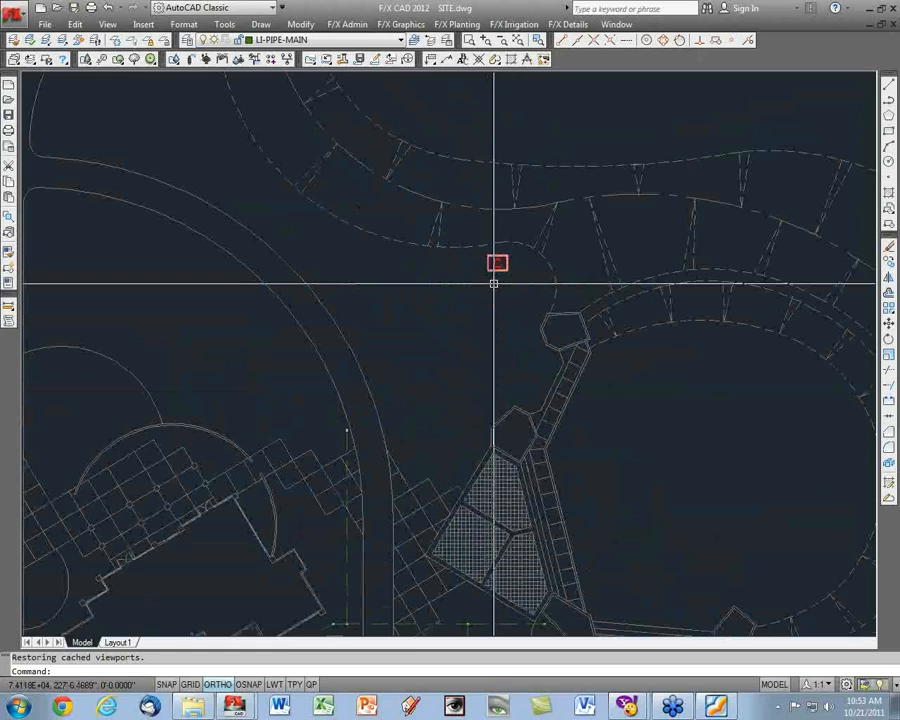
scroll(537, 305, down, 5)
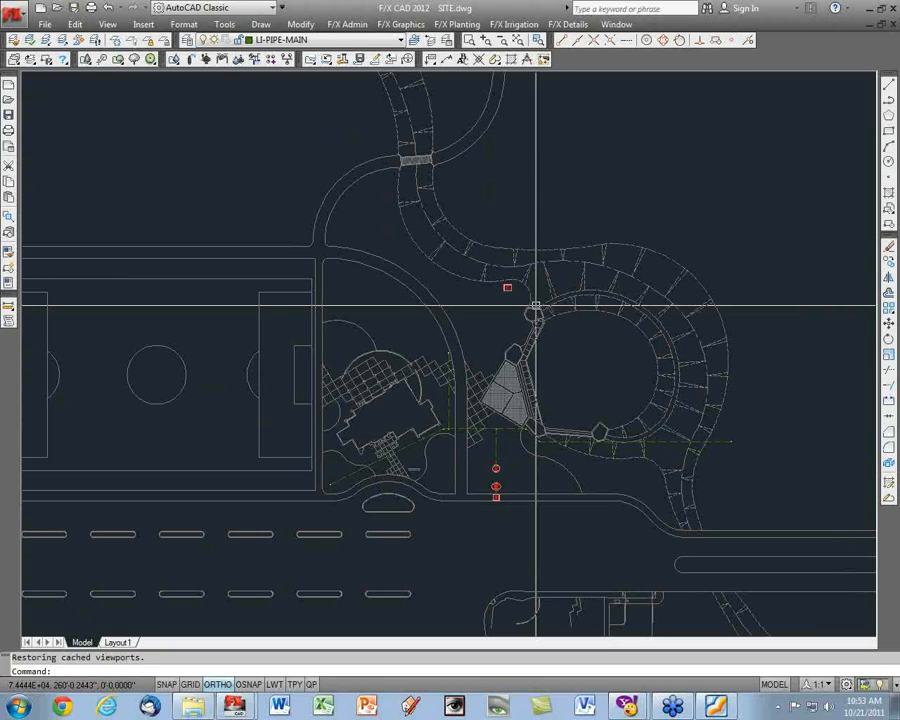
middle_drag(549, 318, 517, 412)
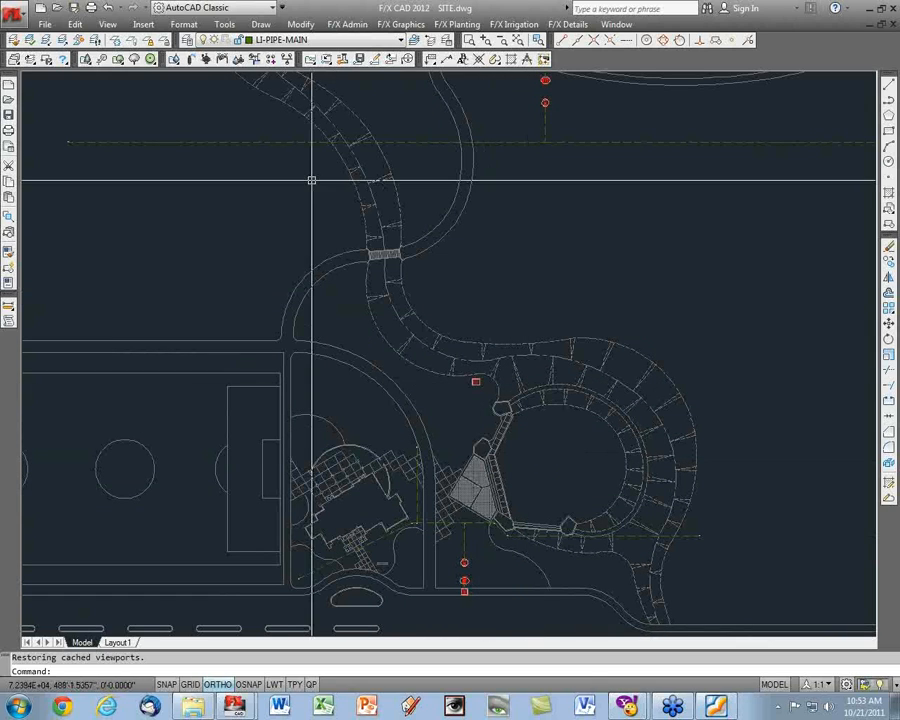
click(134, 46)
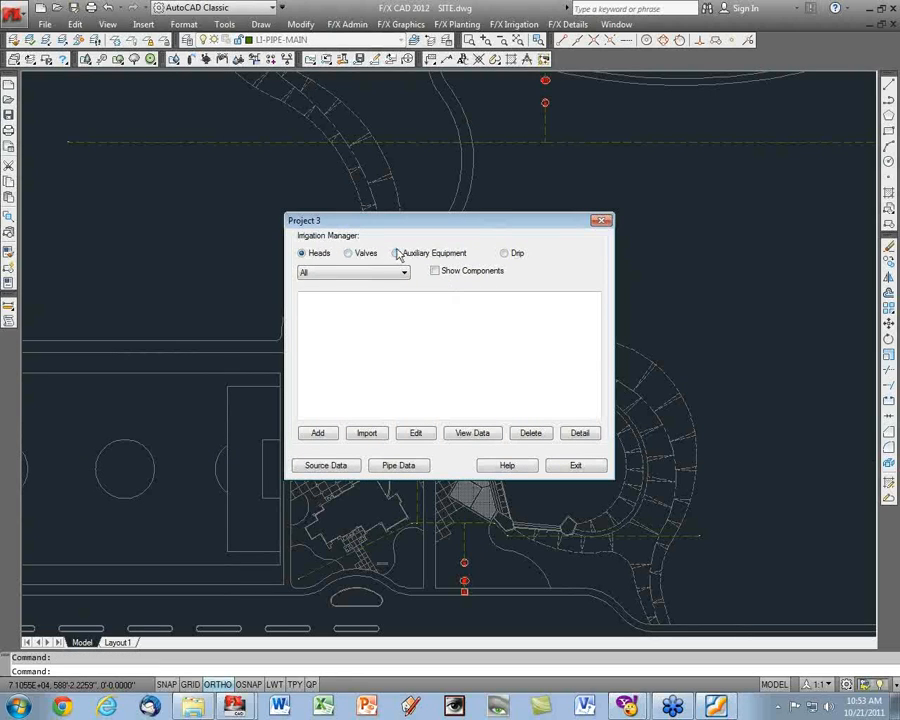
click(397, 254)
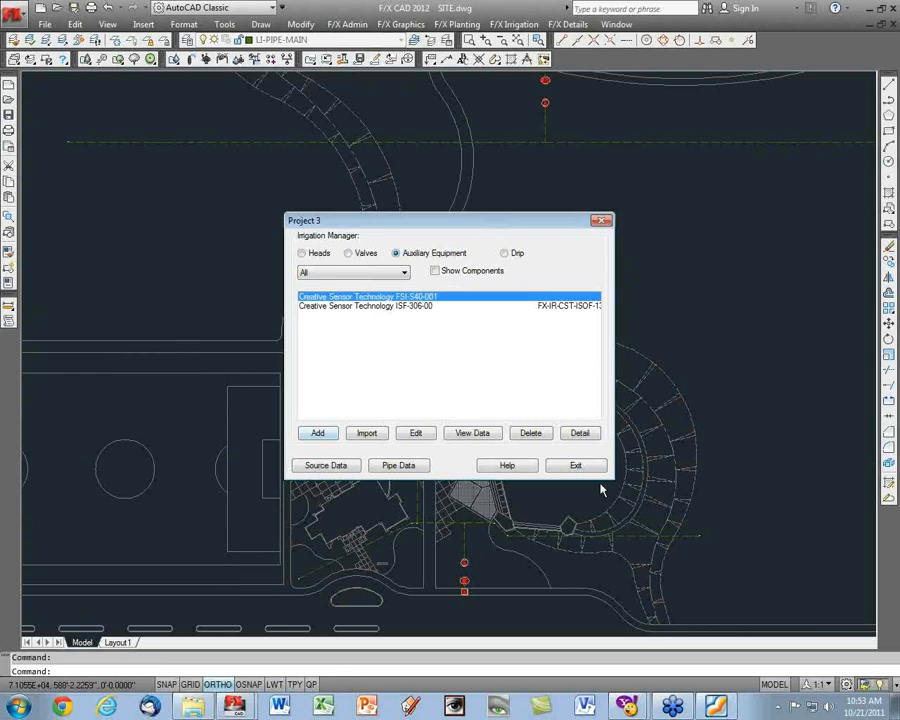
click(576, 465)
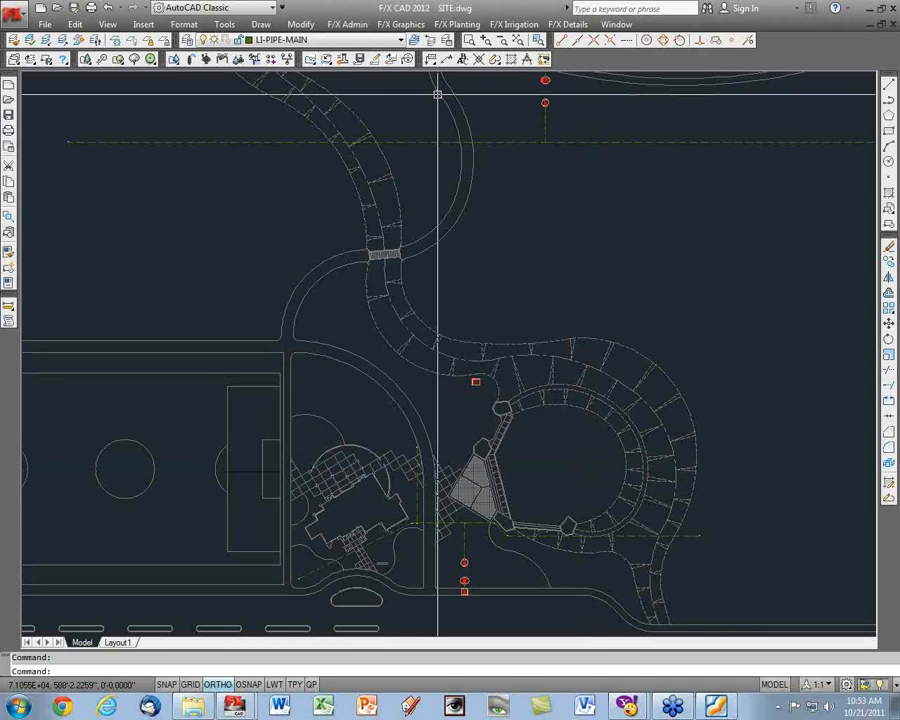
Switch the drawing's current project file to Project 4.
click(347, 24)
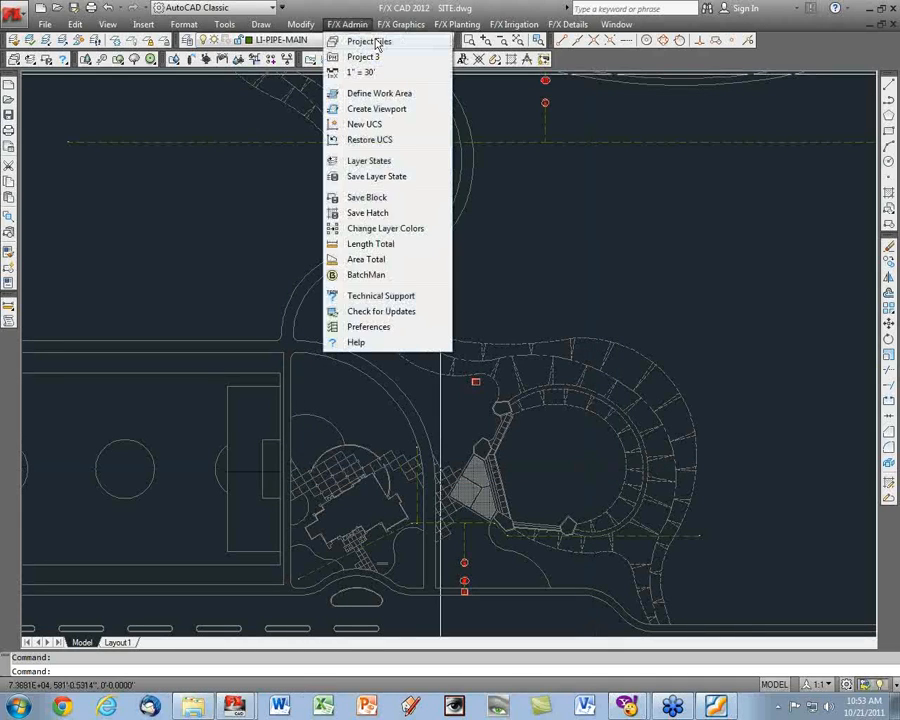
click(376, 43)
click(400, 286)
click(562, 262)
click(620, 508)
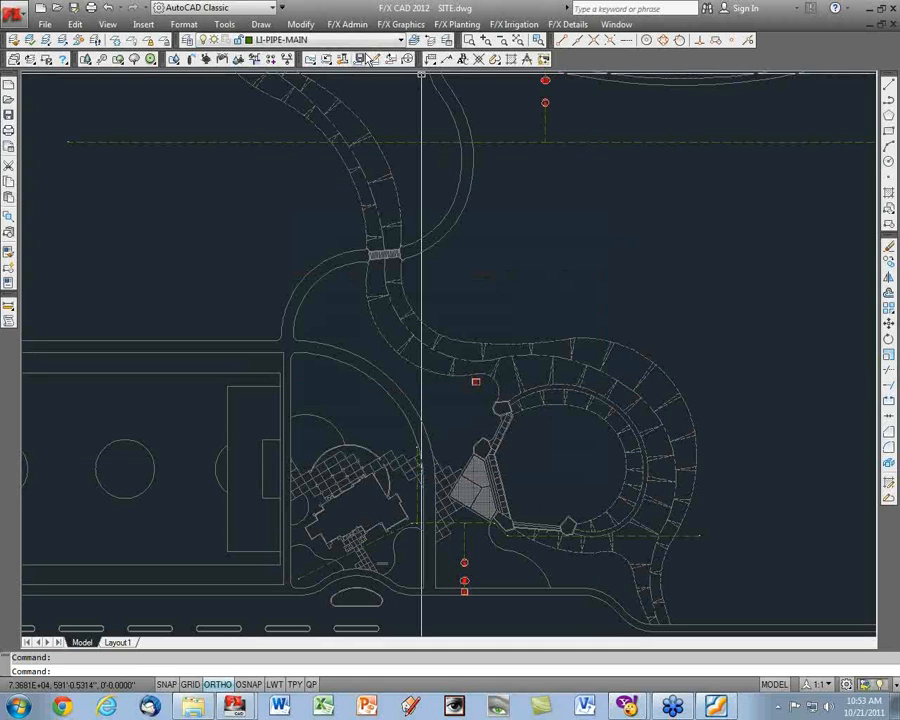
Add the Creative Sensor Technology Combiflow Flow Processor CBF-100-00 to Project 4's auxiliary equipment as a flow sensor type.
click(174, 59)
click(418, 255)
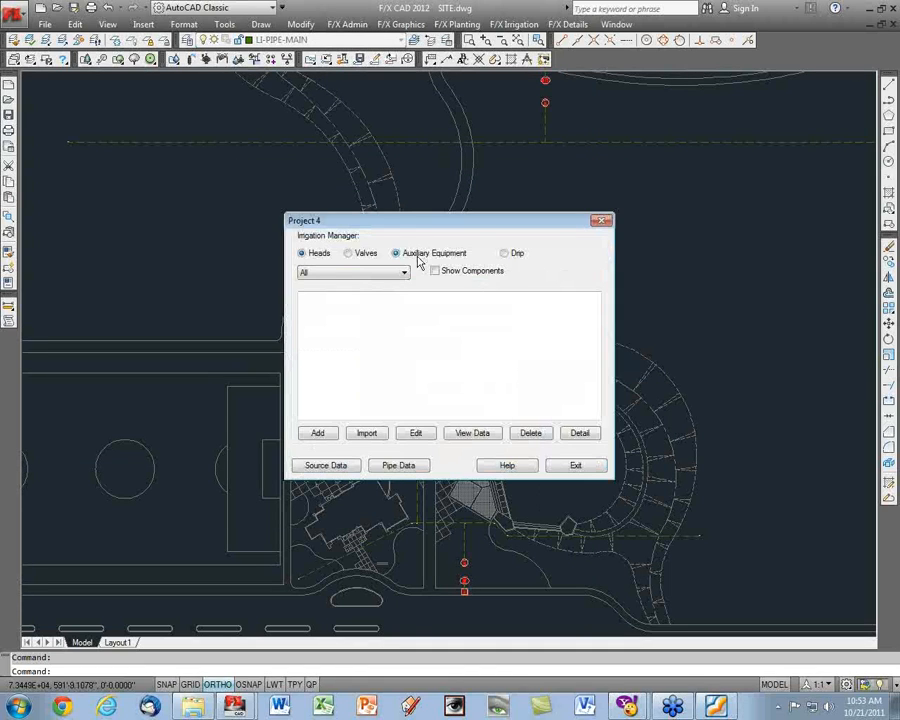
click(318, 433)
click(392, 319)
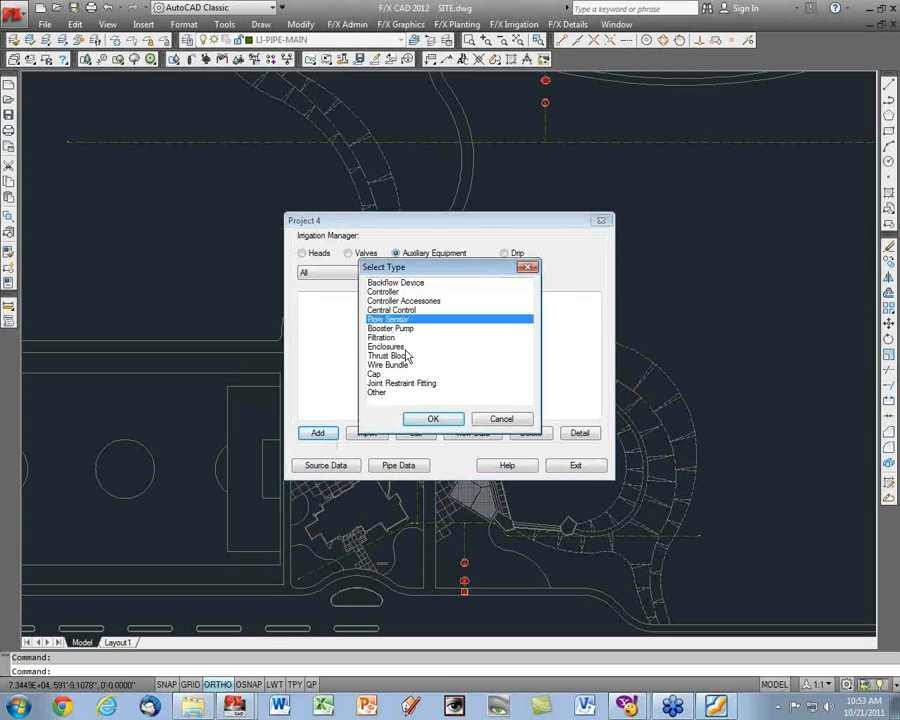
click(442, 424)
click(428, 209)
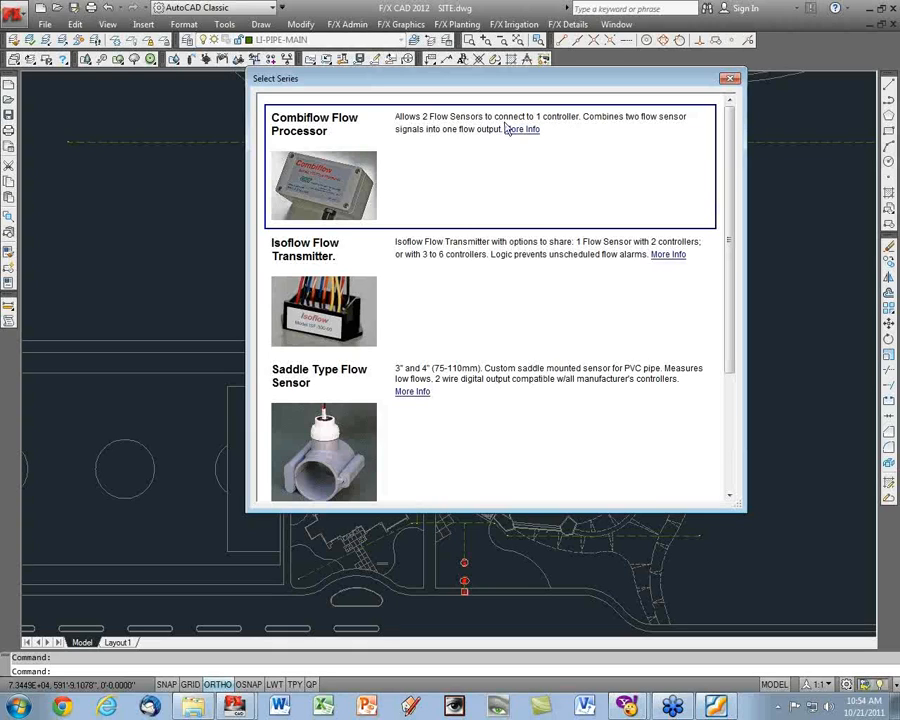
click(410, 128)
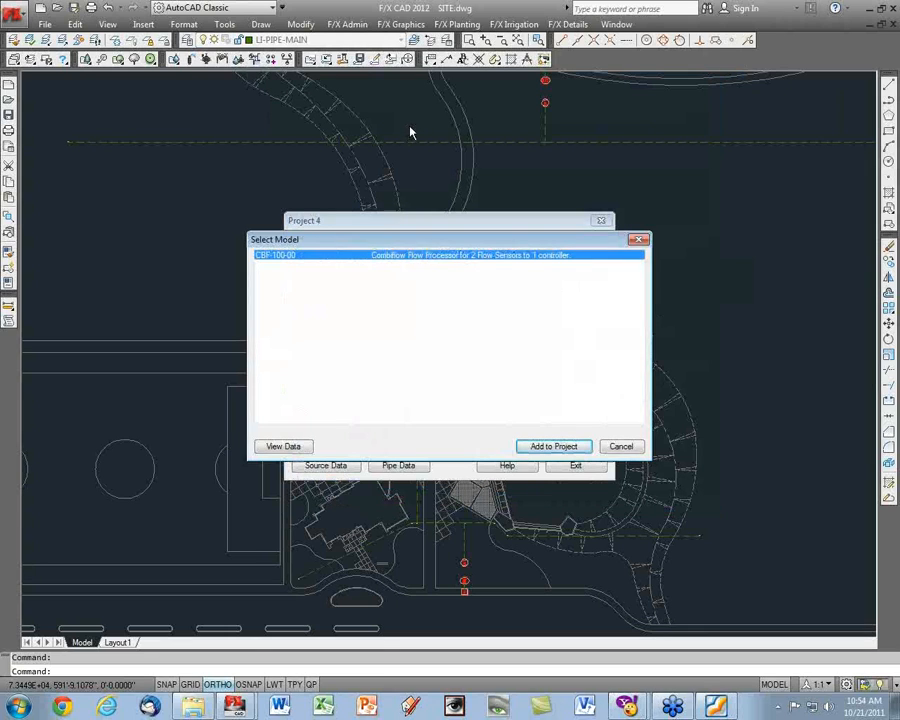
click(552, 447)
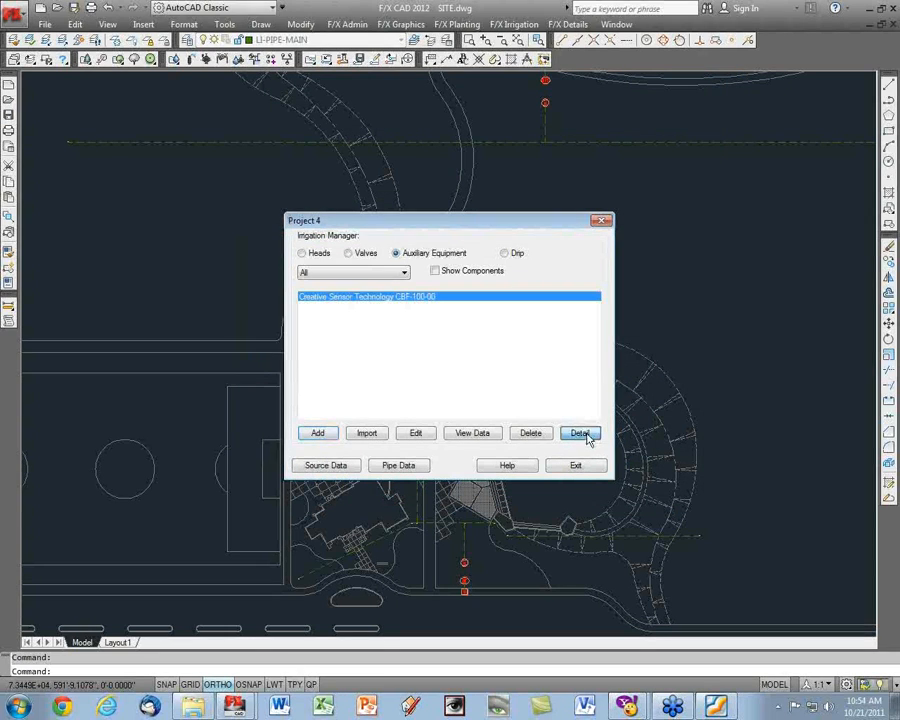
For the CBF-100-00 processor's detail, select CST COMBIFLOW MODEL CBF-100-00 from the CST Combiflow group of the F/X irrigation details.
click(580, 433)
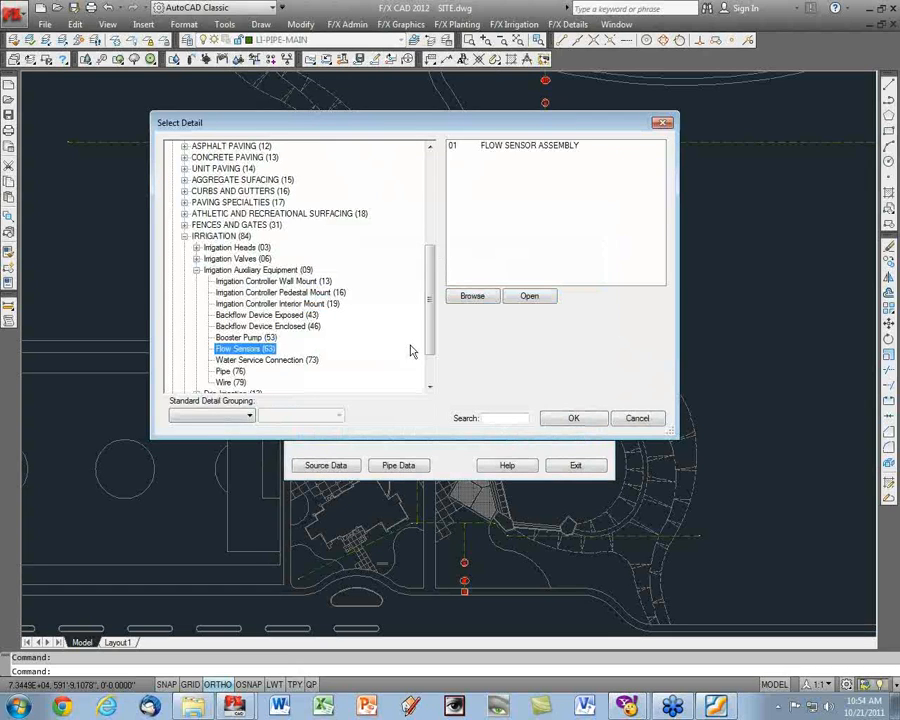
drag(430, 330, 440, 197)
click(173, 214)
click(184, 225)
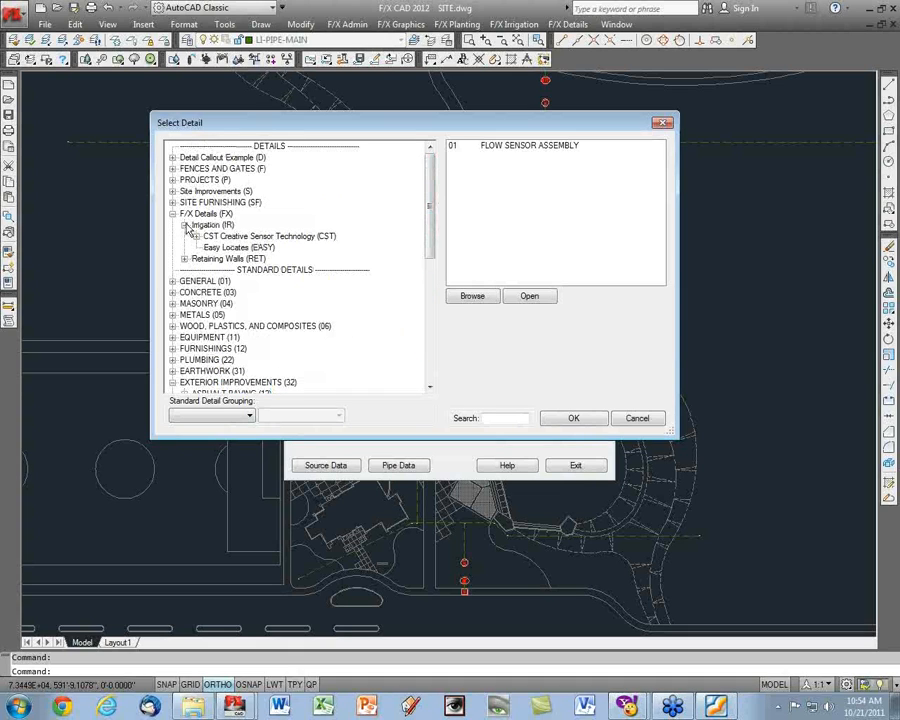
click(196, 236)
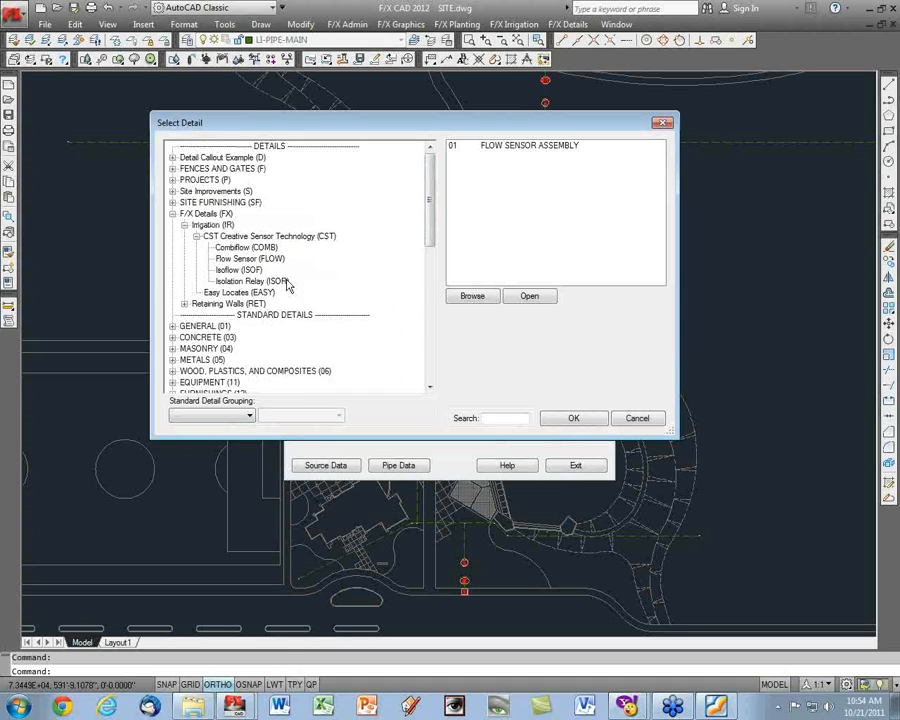
click(240, 247)
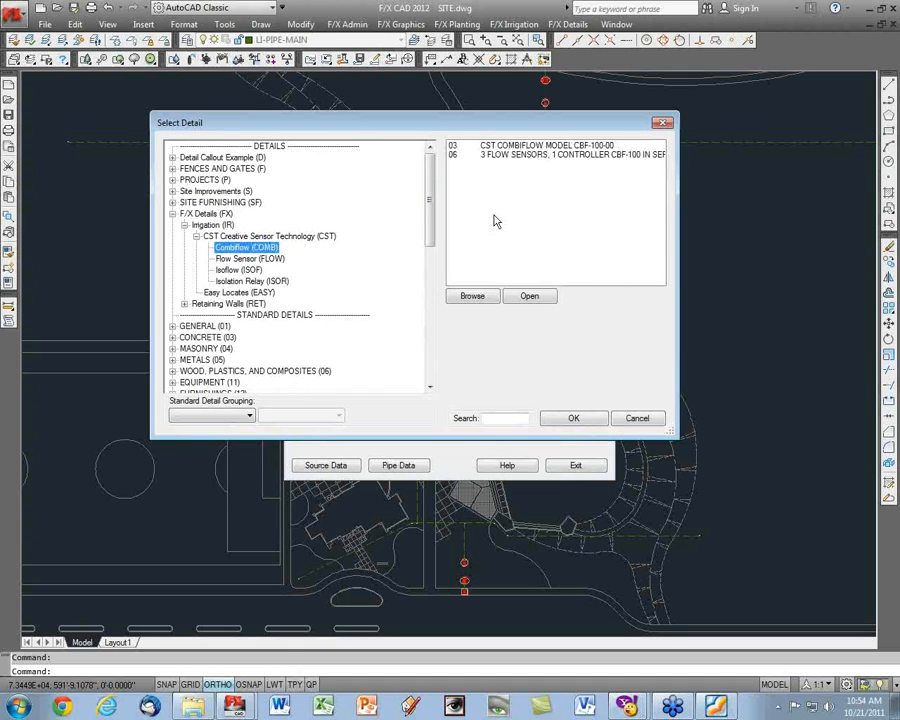
click(518, 146)
Preview both Combiflow details, including the three-sensor series version, and assign detail 03, CST COMBIFLOW MODEL CBF-100-00, to the processor.
click(471, 297)
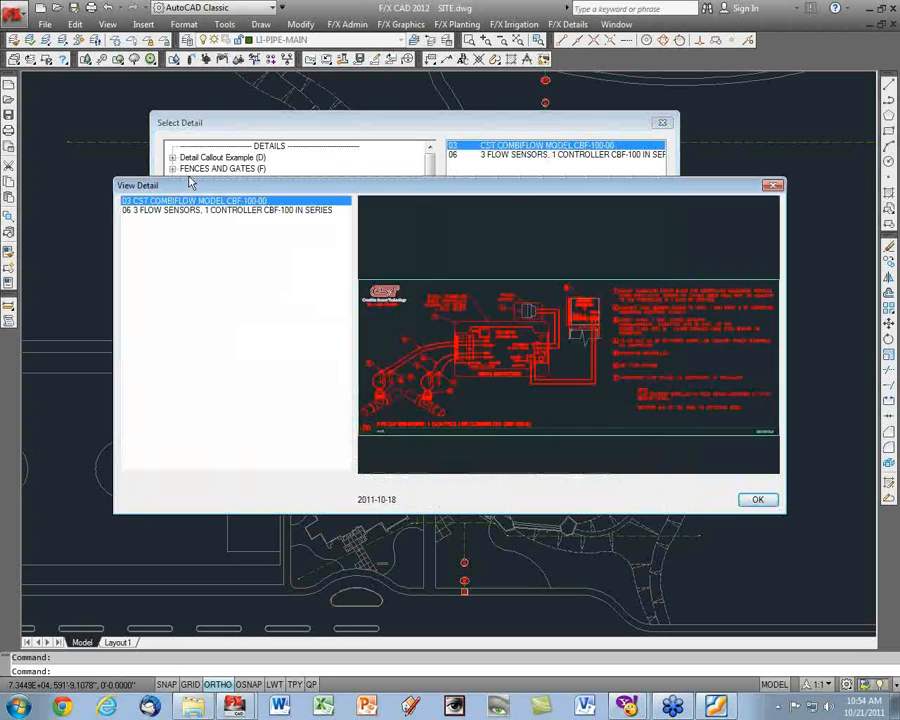
click(232, 211)
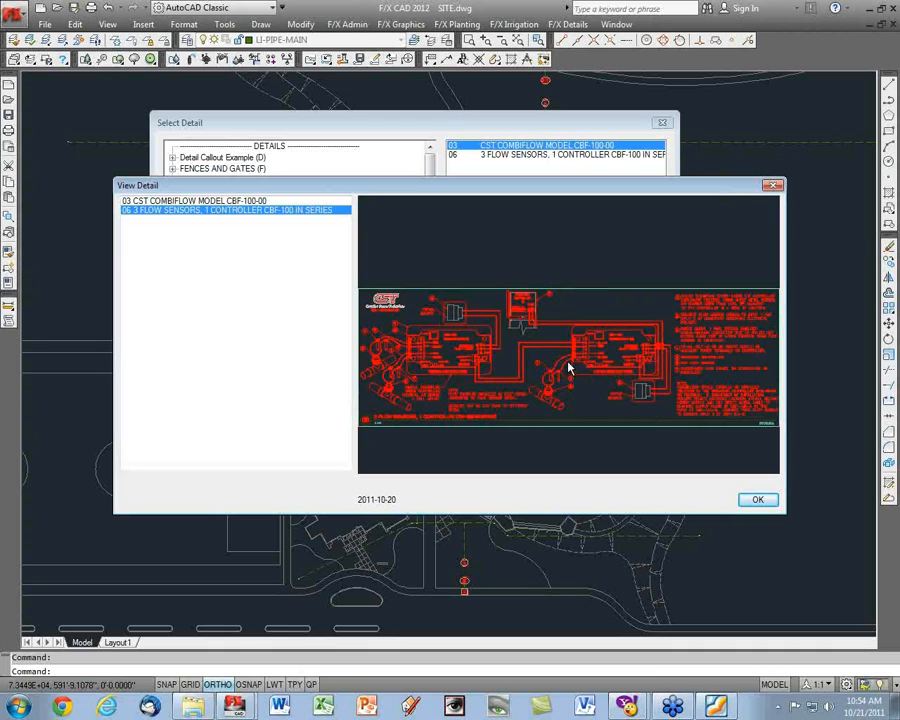
click(252, 201)
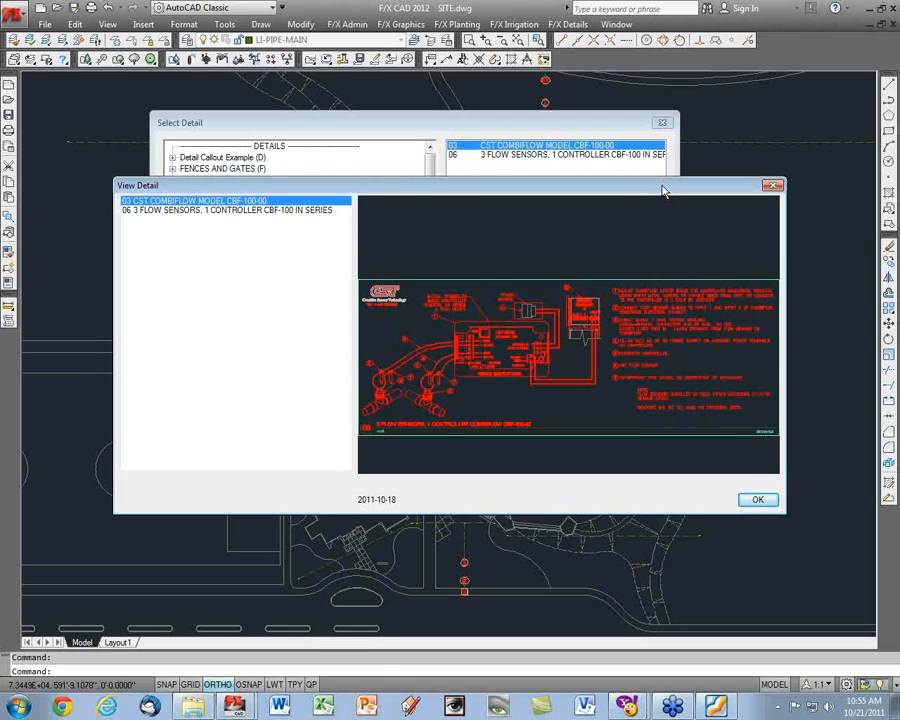
click(758, 500)
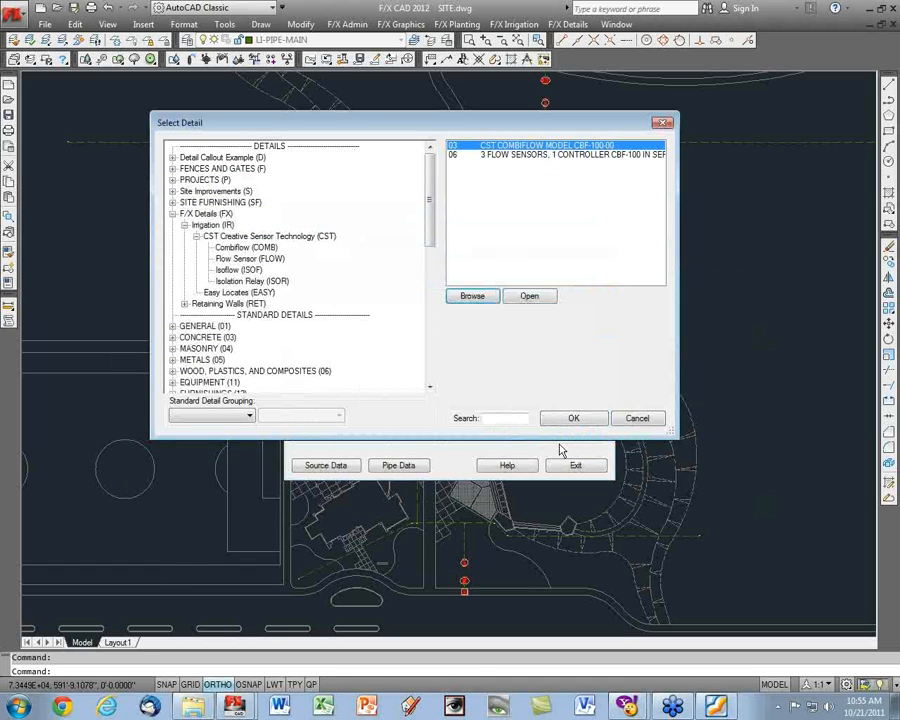
click(574, 418)
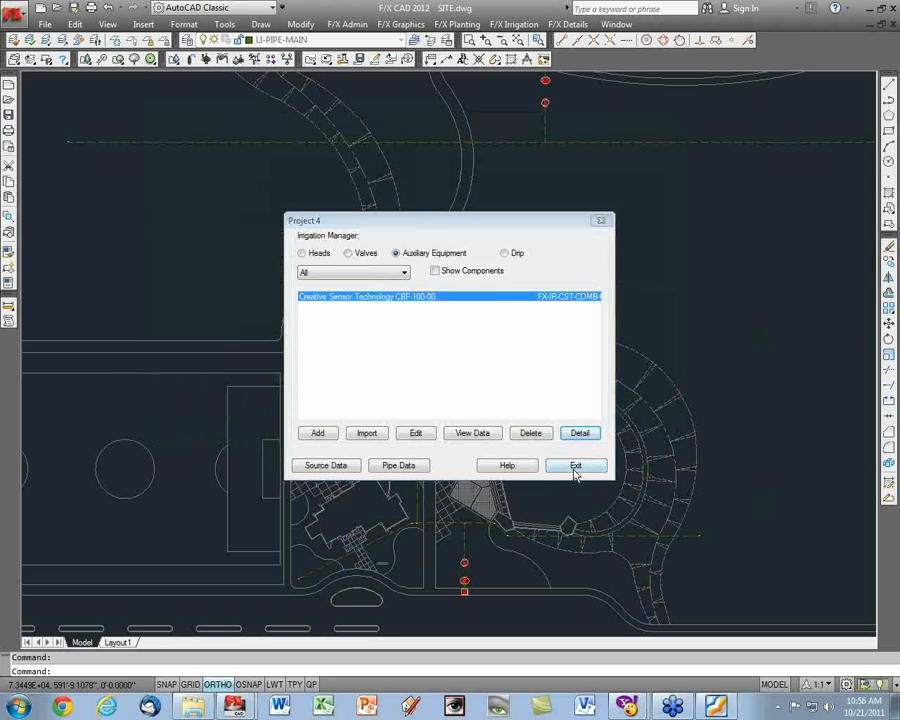
click(575, 467)
Erase the two Isoflow details placed for the previous project from Layout1.
mouse_move(548, 430)
middle_down()
mouse_move(561, 419)
mouse_move(551, 434)
middle_up()
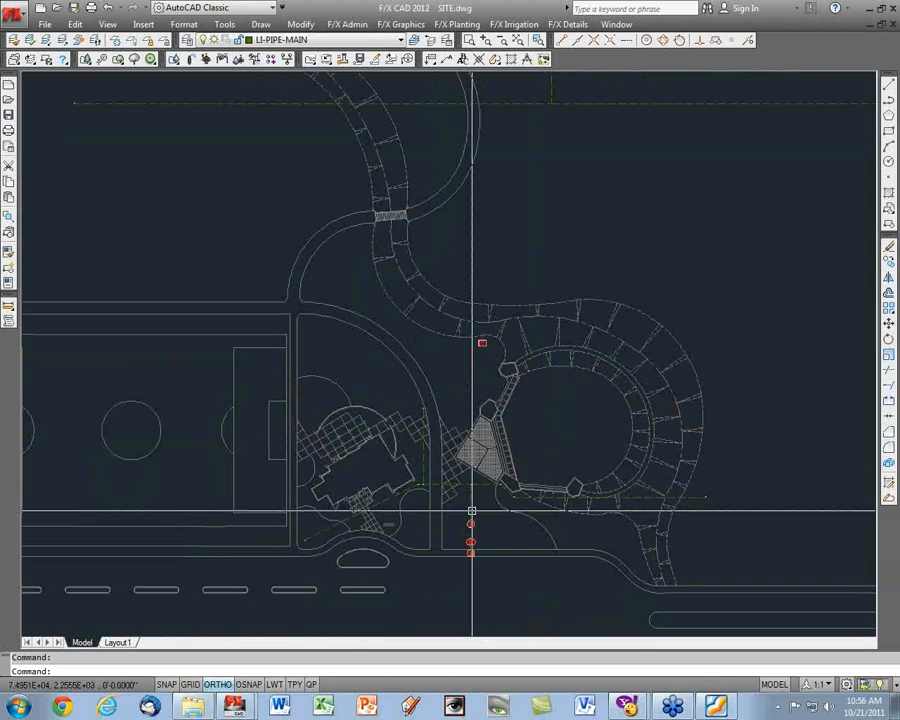
click(116, 643)
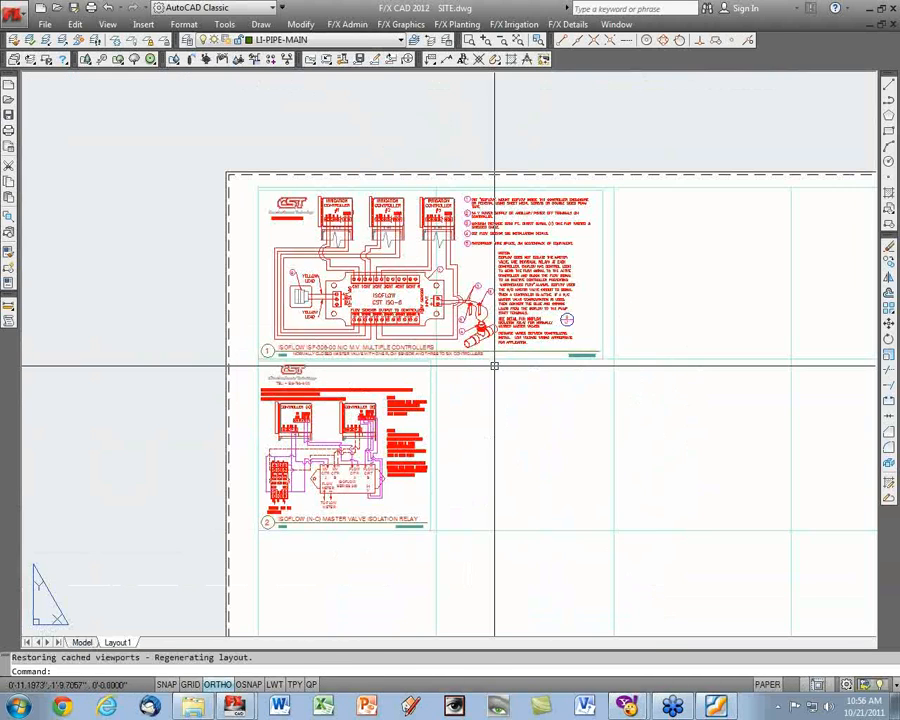
click(494, 364)
click(346, 466)
key(Delete)
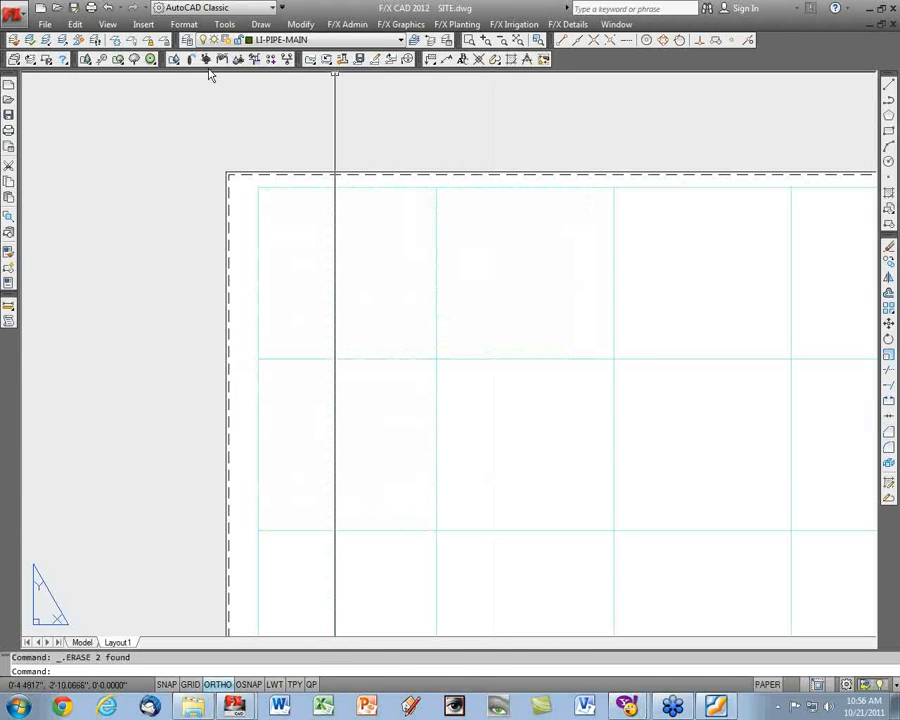
Place the 2 Flow Sensors, 1 Controller Combiflow detail as number 1 on new sheet L1, in the first grid cell of Layout1.
click(326, 59)
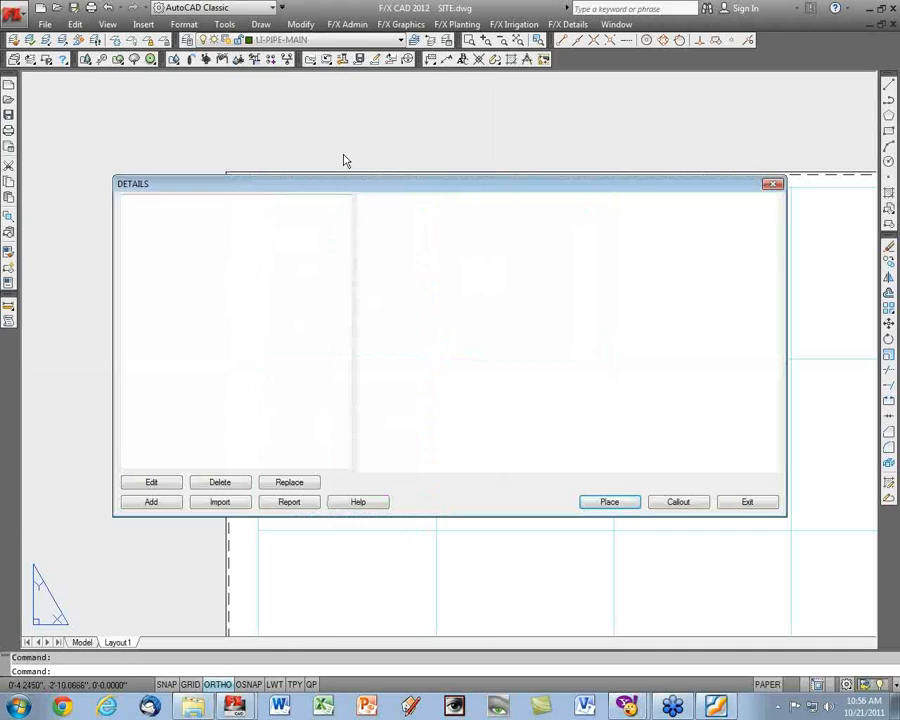
click(266, 208)
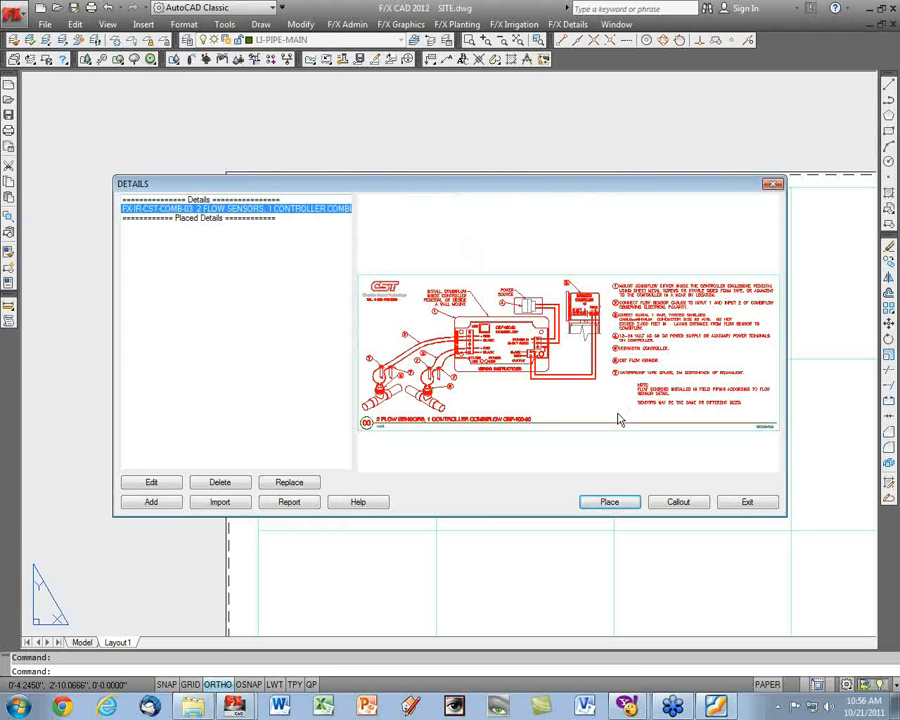
click(612, 504)
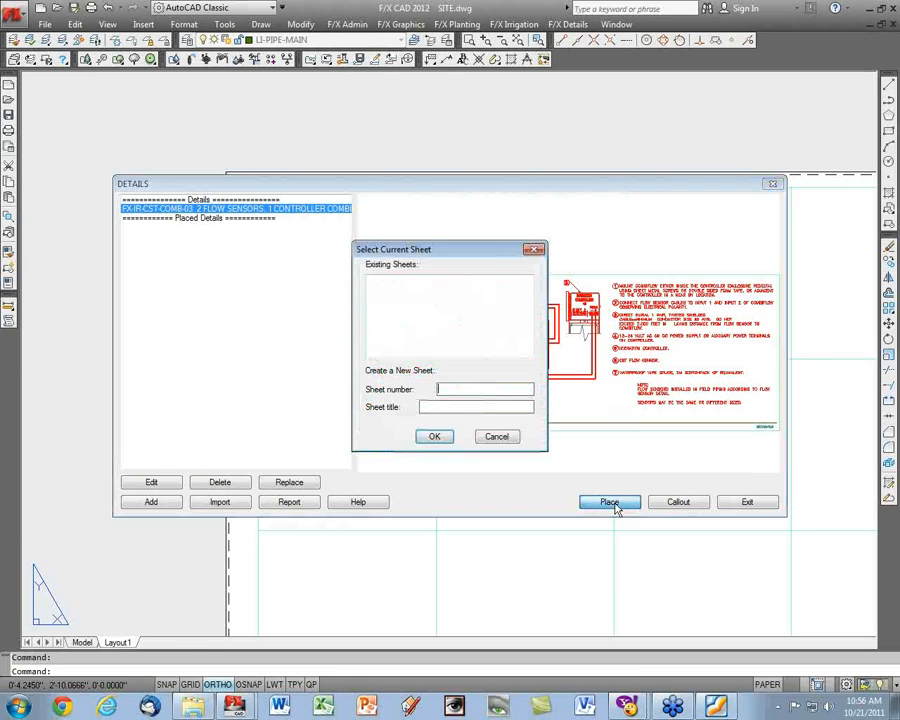
text(L1)
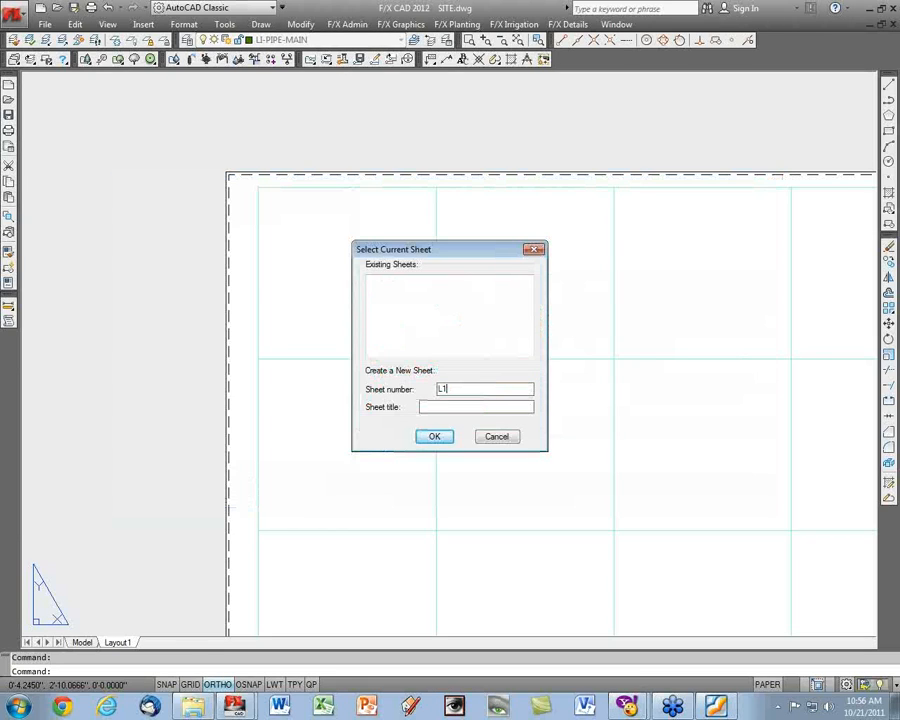
click(433, 442)
text(1)
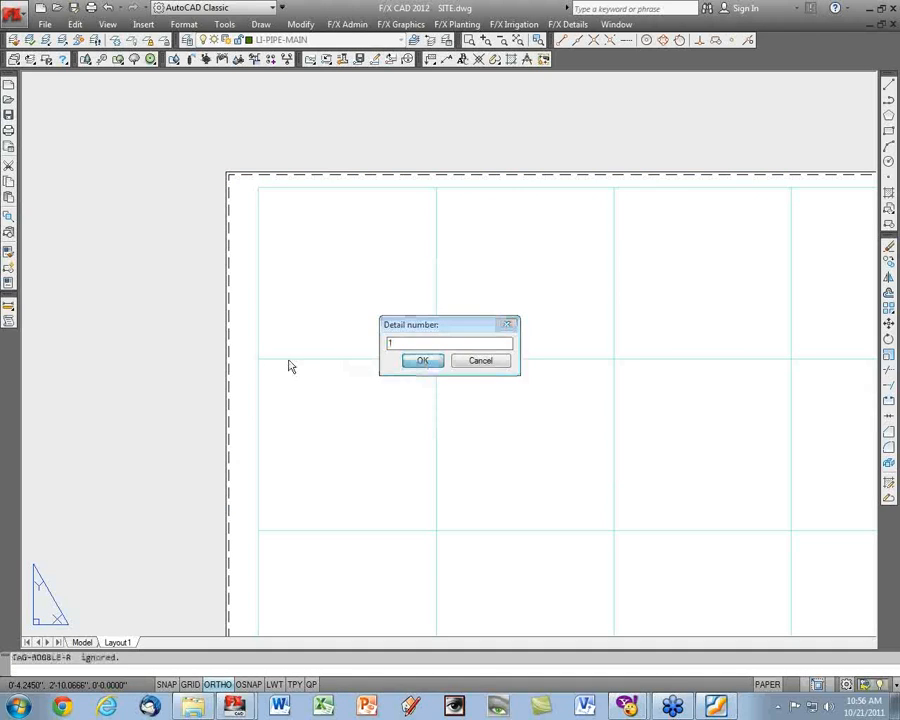
key(Return)
click(266, 360)
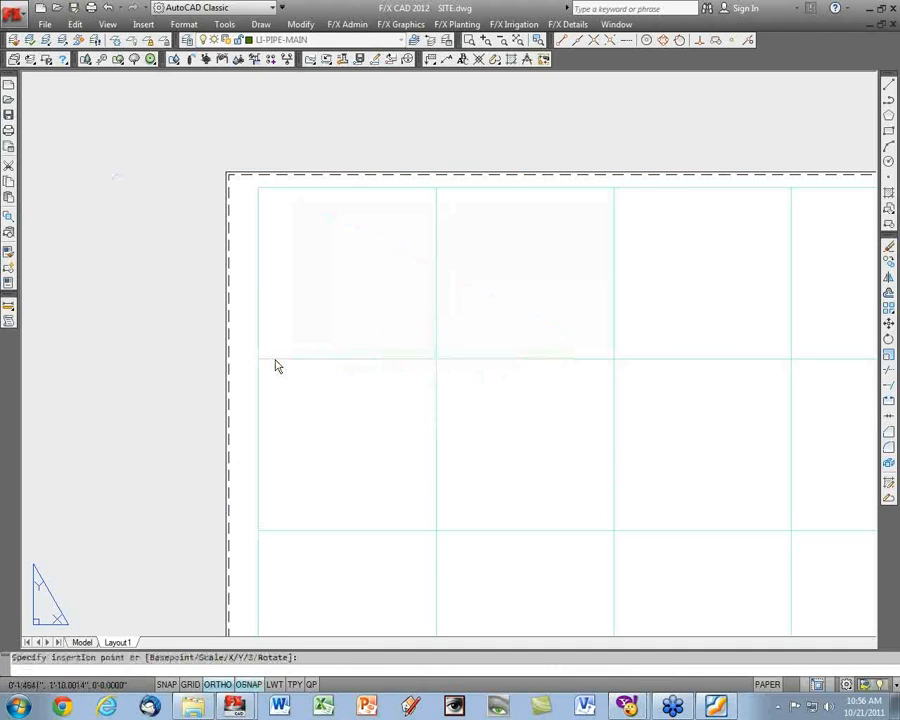
click(747, 503)
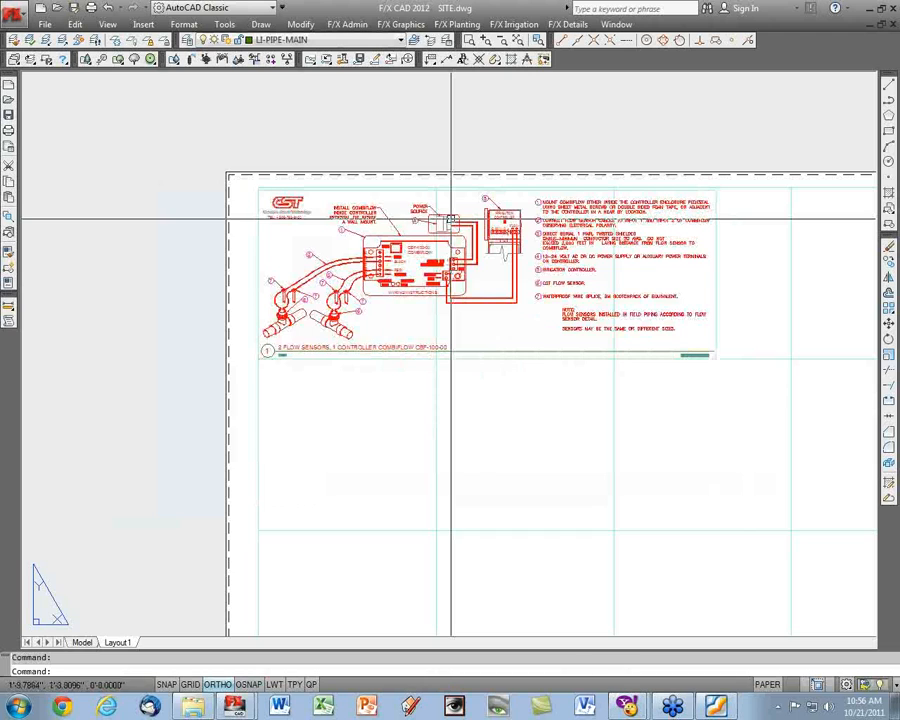
Examine the placed Combiflow detail's sensor, power and controller wiring along with its installation notes.
scroll(451, 220, up, 2)
scroll(451, 220, up, 1)
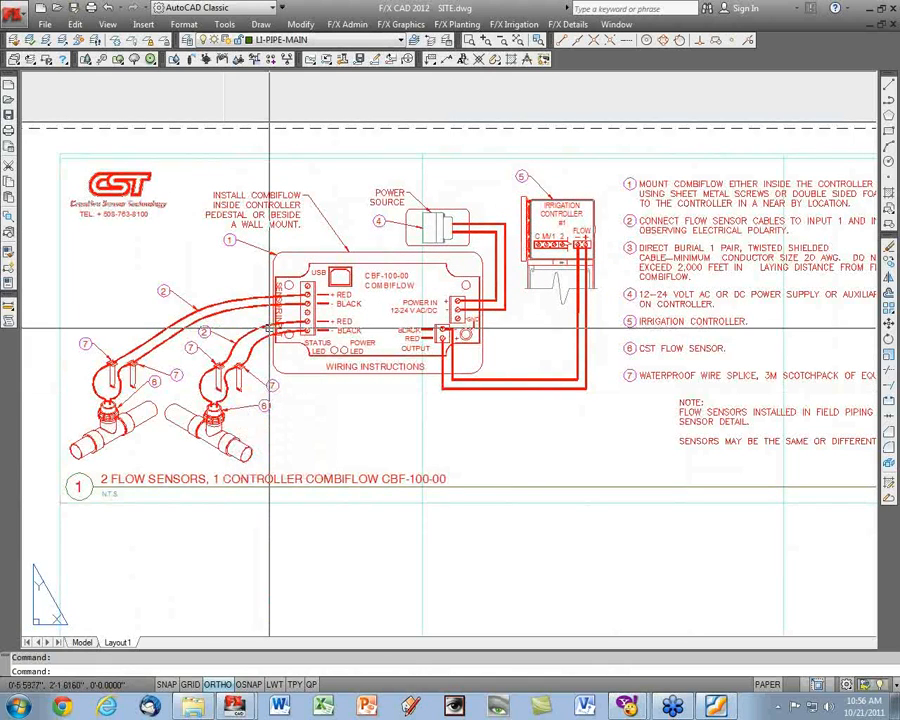
middle_drag(268, 327, 216, 342)
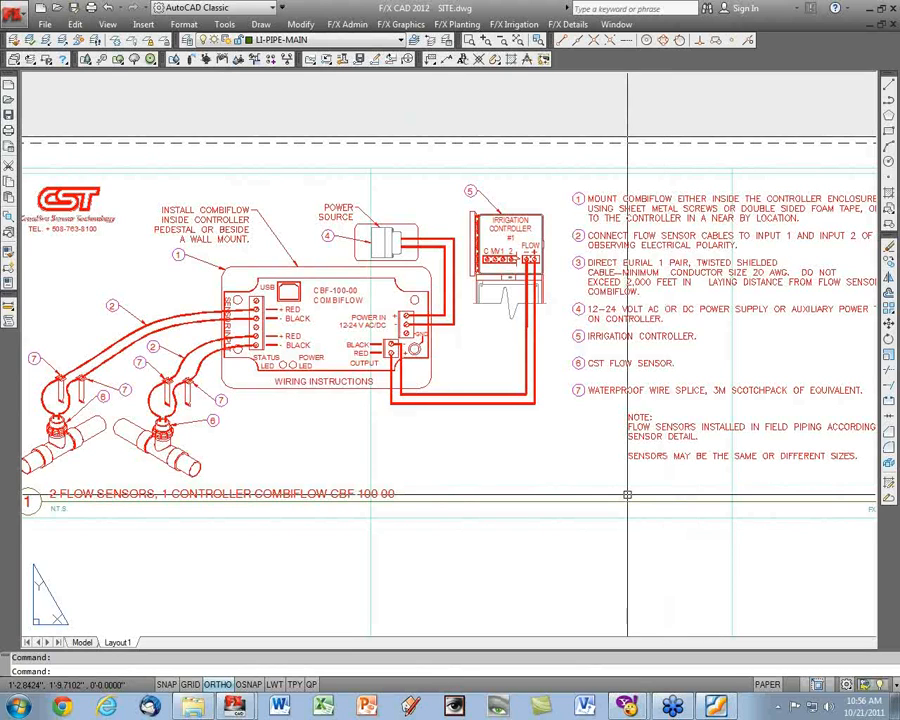
Examine the site plan in model space, including its single controller and the three mainlines with their water sources.
key(ctrl+Page_Up)
scroll(388, 326, up, 3)
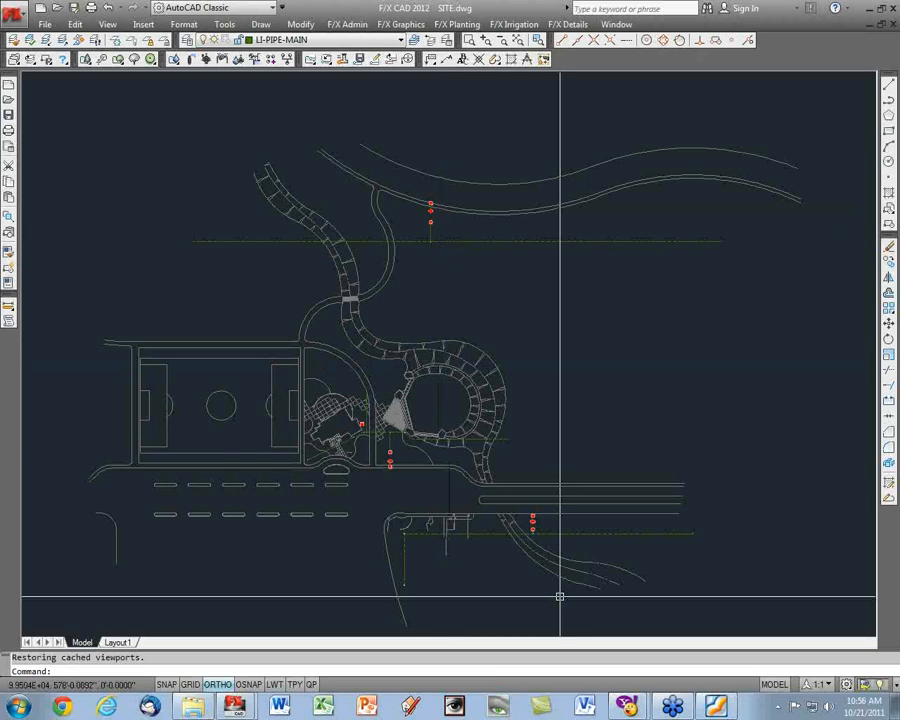
scroll(356, 446, up, 2)
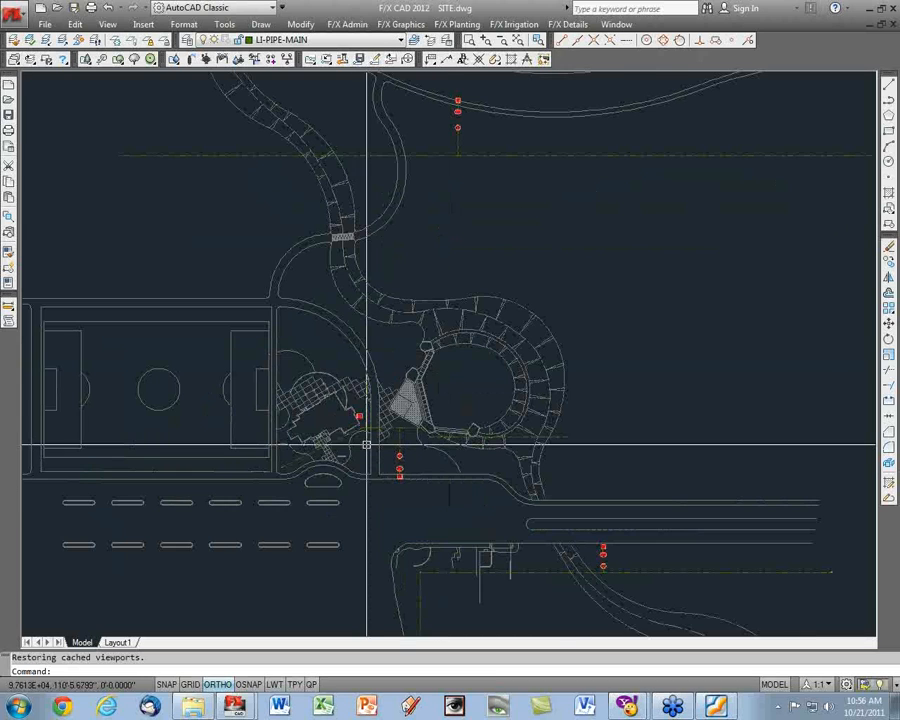
scroll(384, 426, up, 4)
scroll(481, 394, down, 4)
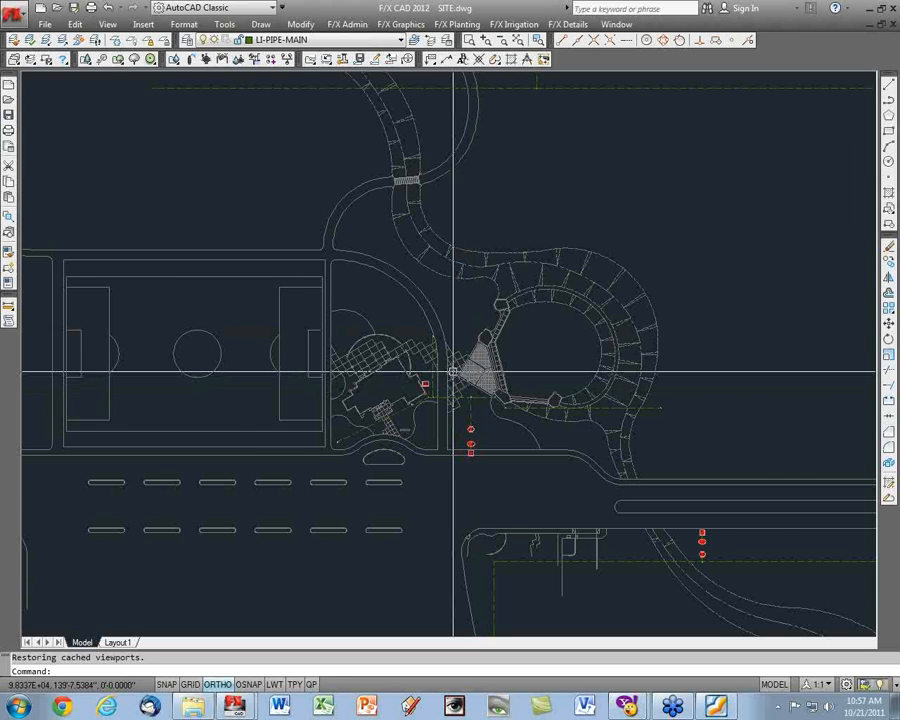
scroll(447, 384, up, 3)
Close the Project 4 irrigation manager and open Project 5 as the current project.
click(312, 59)
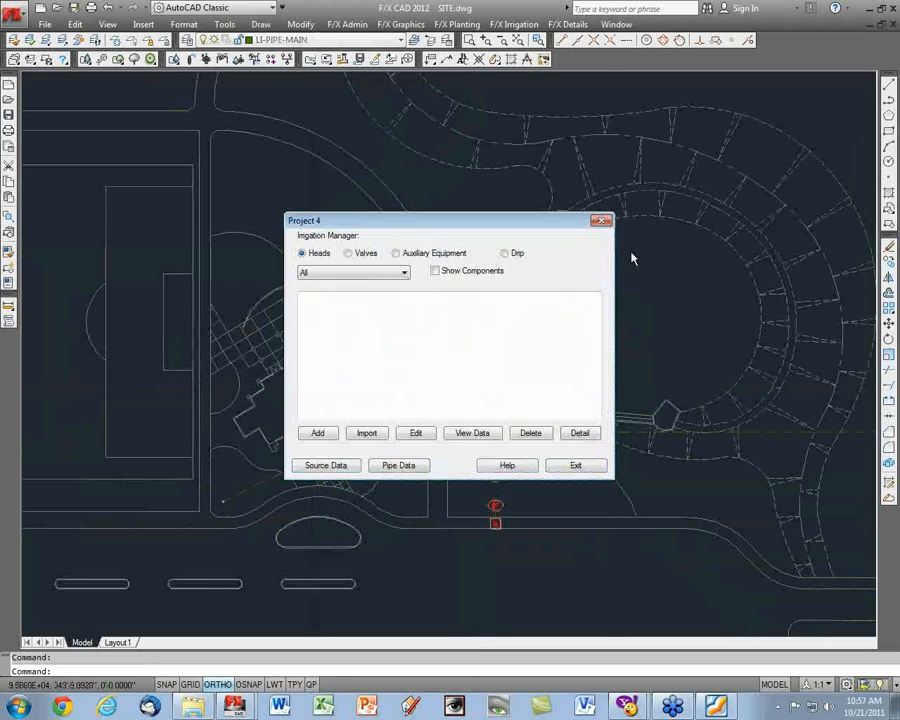
click(601, 220)
click(347, 24)
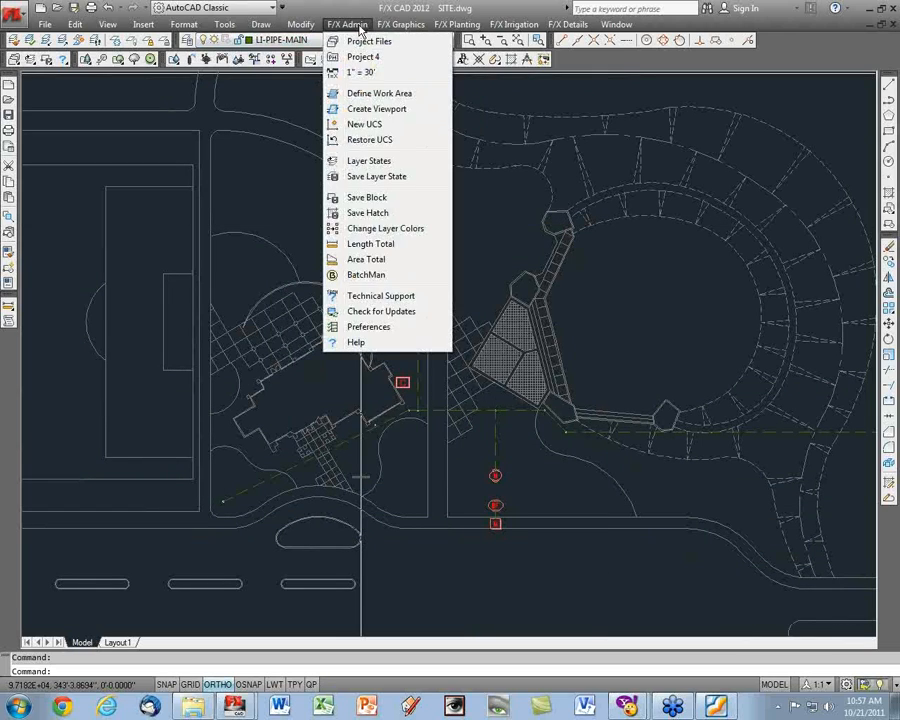
click(368, 40)
click(378, 293)
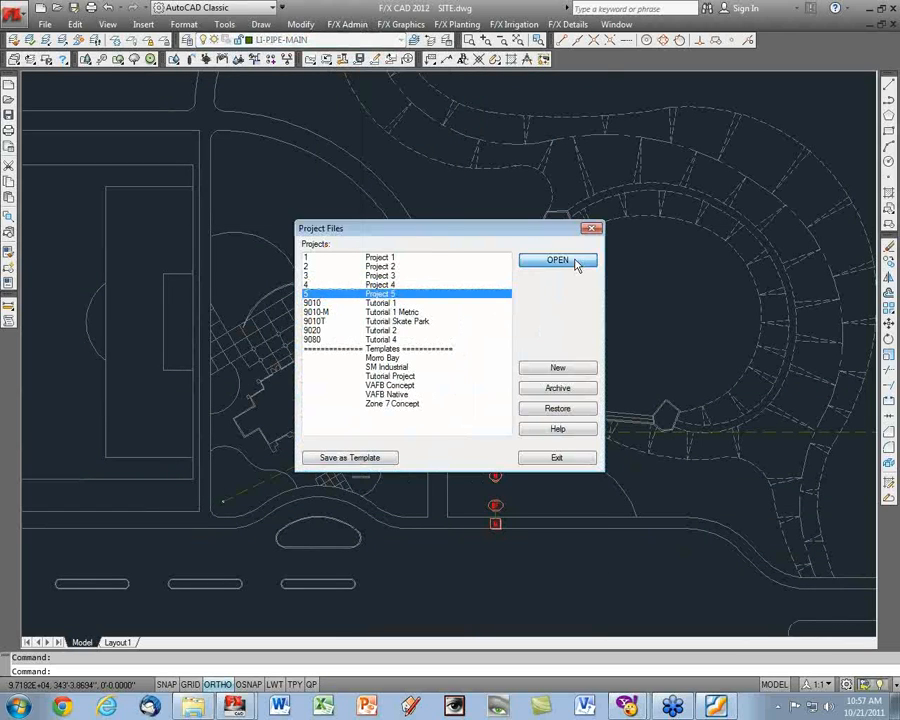
click(578, 261)
click(622, 512)
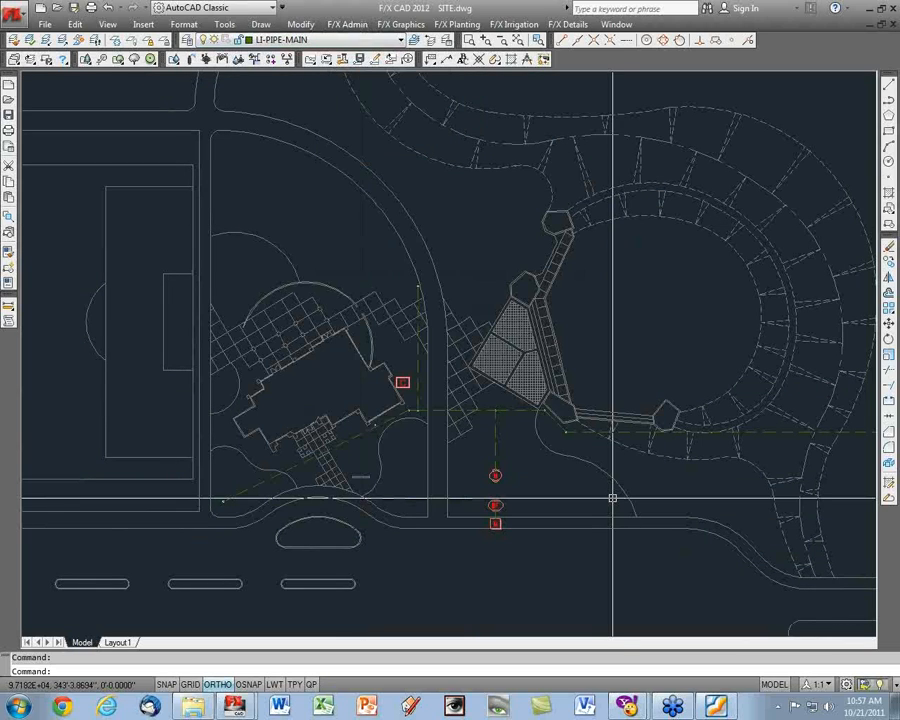
click(192, 60)
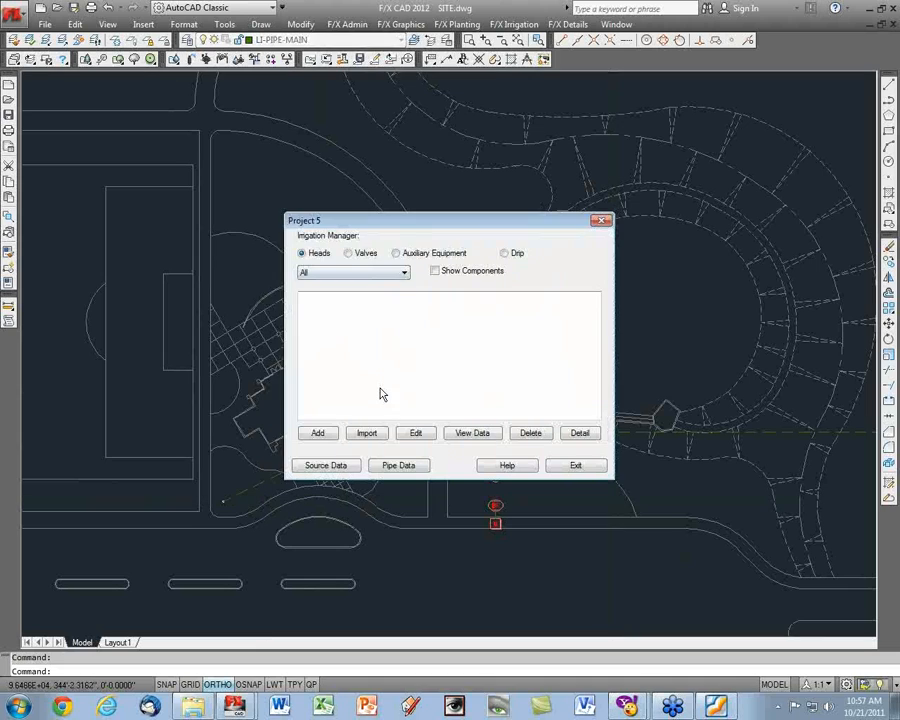
click(315, 435)
click(530, 266)
click(424, 254)
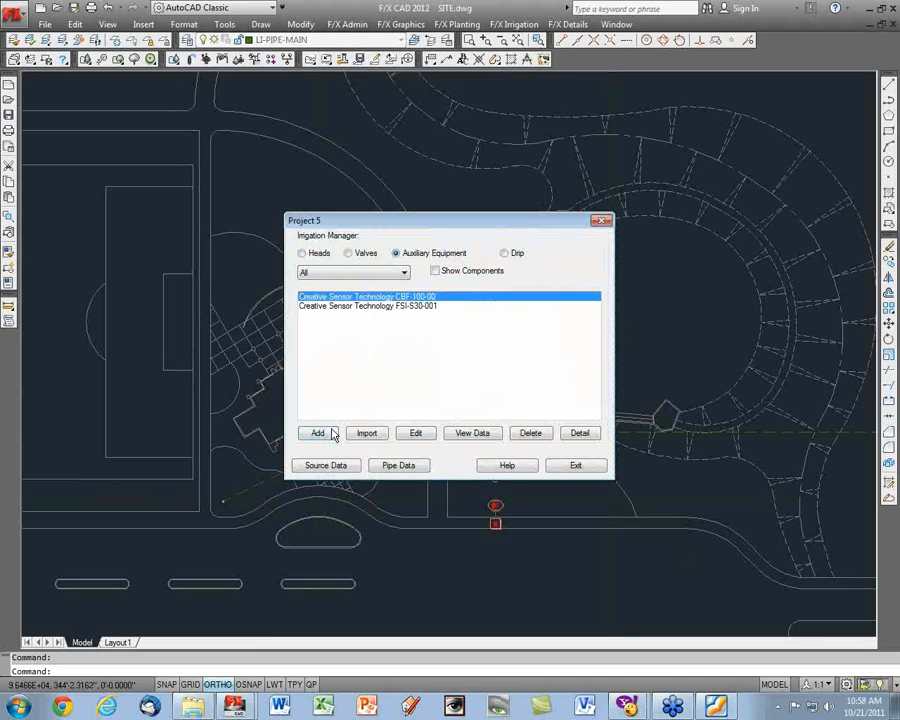
click(587, 466)
click(362, 24)
click(266, 166)
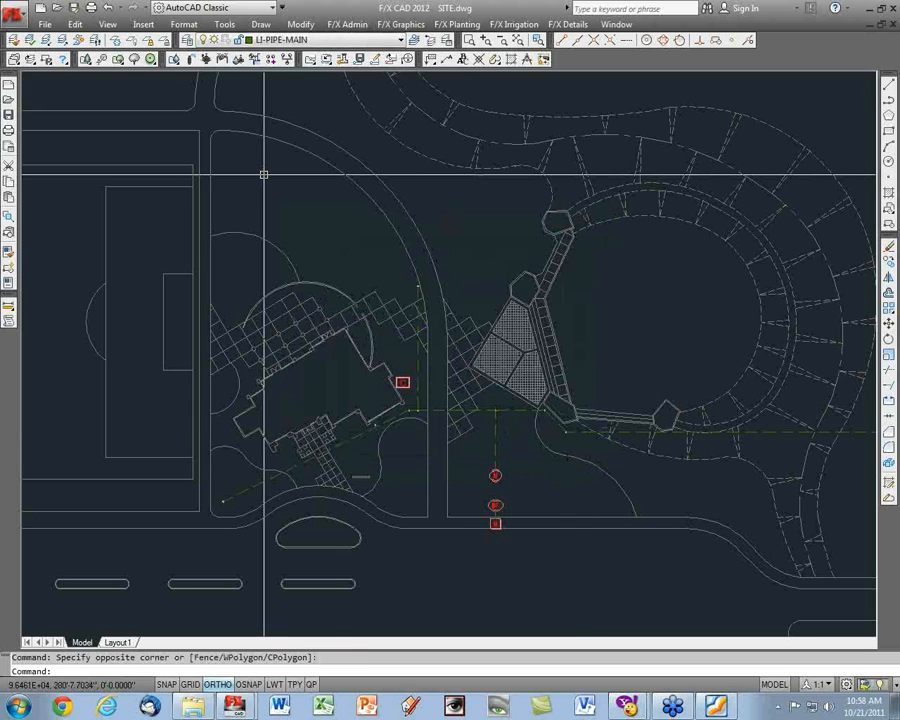
Delete the Creative Sensor Technology FSI-S30-001 and CBF-100-00 items from Project 5's auxiliary equipment.
click(176, 59)
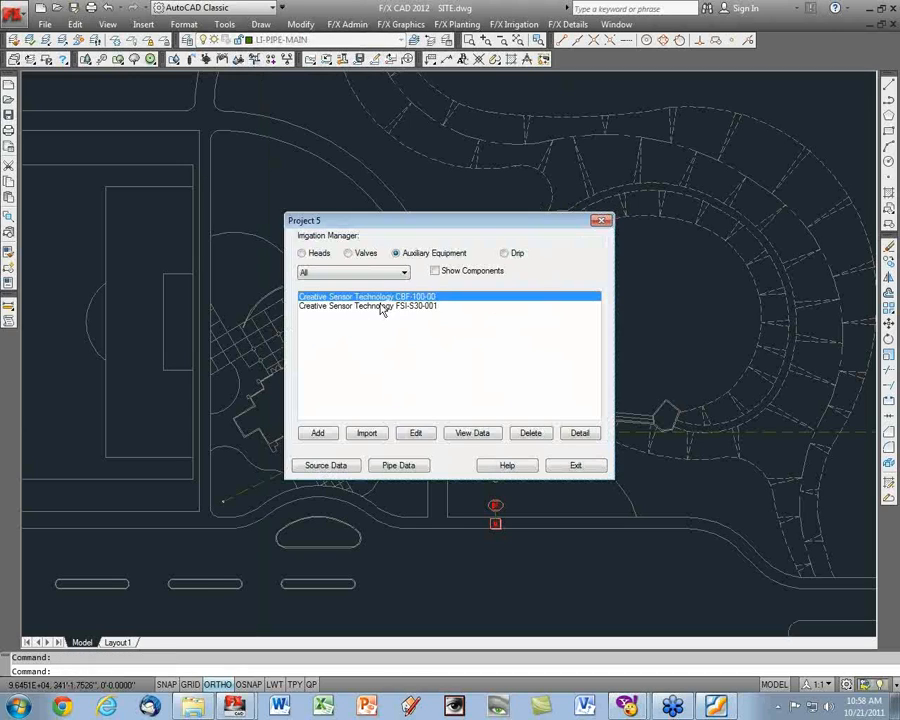
click(381, 307)
click(532, 433)
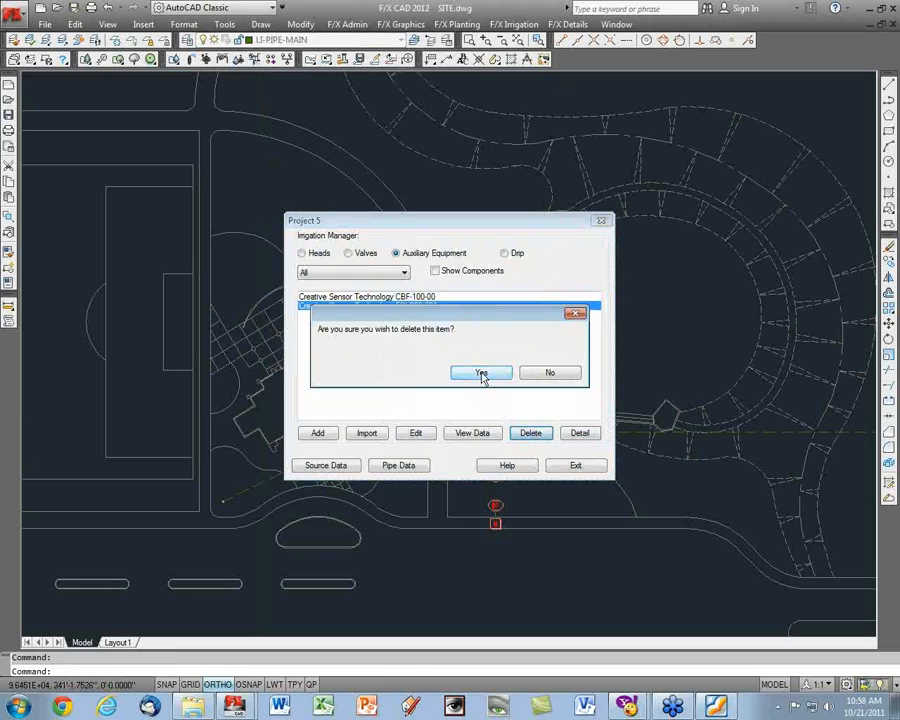
click(481, 374)
click(531, 433)
click(481, 375)
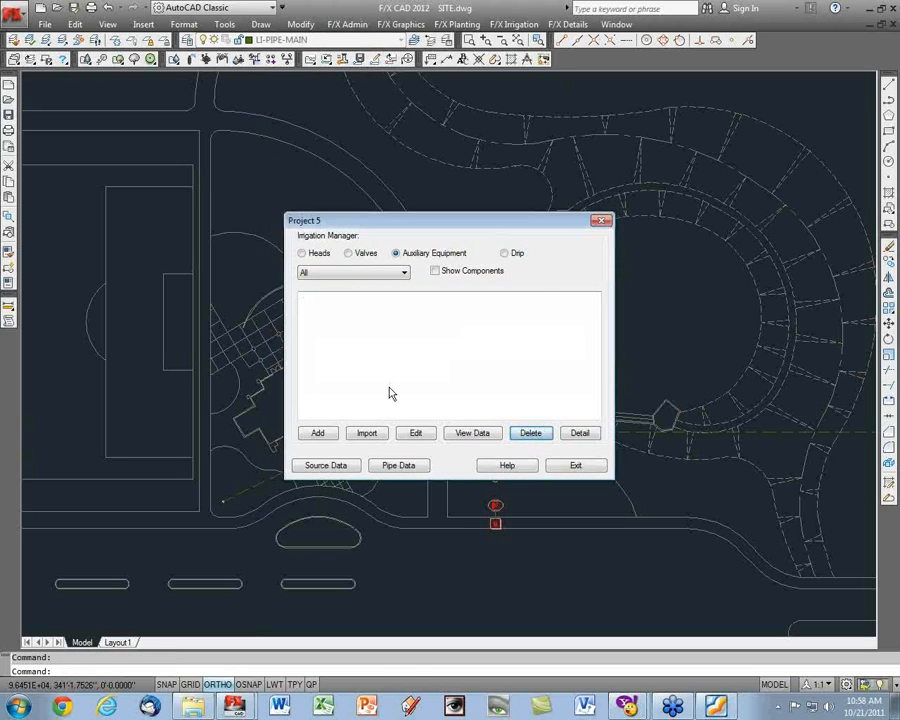
Add the Creative Sensor Technology Combiflow Flow Processor, model CBF-100-00, to Project 5 as flow sensor equipment.
click(317, 432)
click(395, 319)
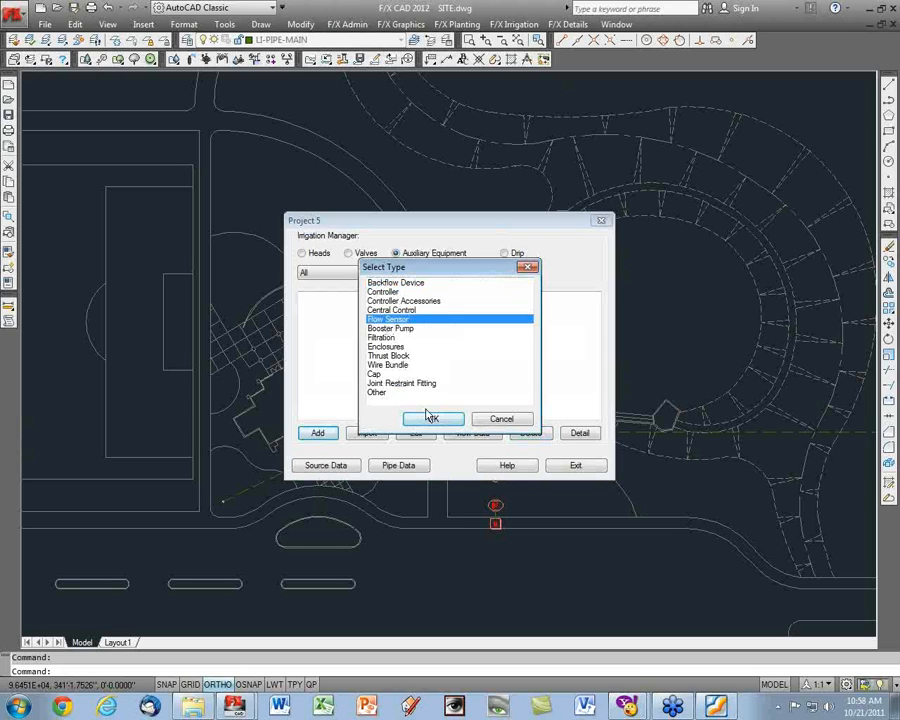
click(430, 420)
click(400, 216)
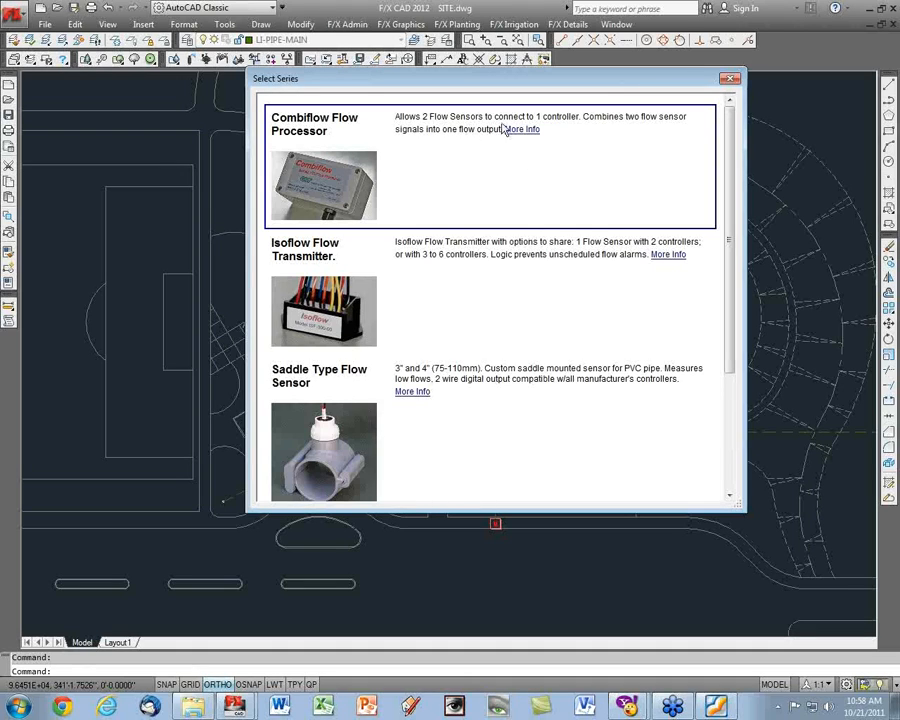
click(404, 141)
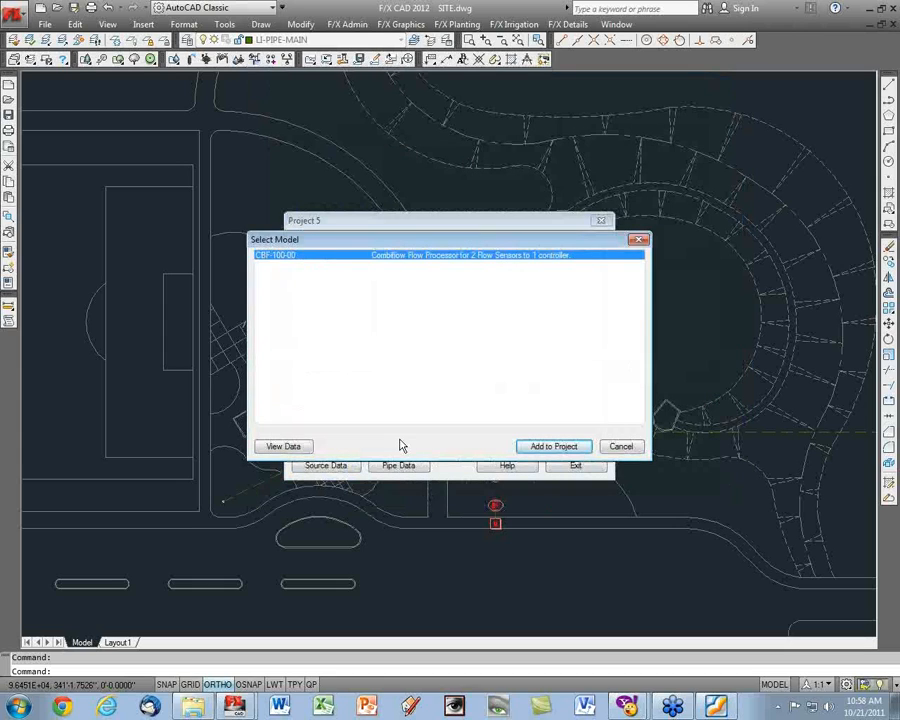
click(551, 447)
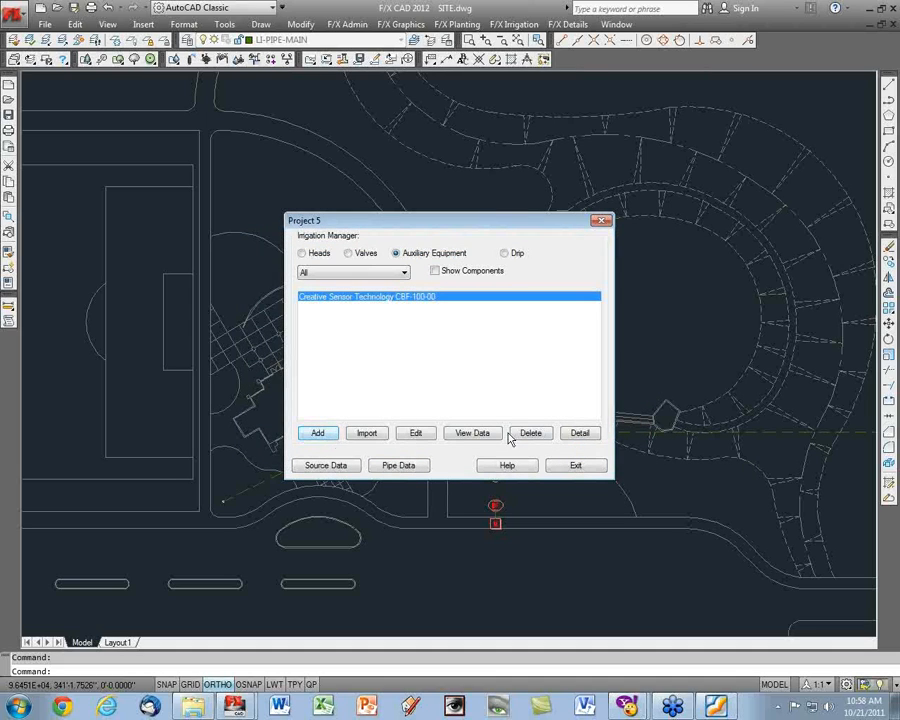
Preview the Combiflow details and assign detail 06, 3 Flow Sensors, 1 Controller CBF-100 in Series, to the CBF-100-00.
click(582, 432)
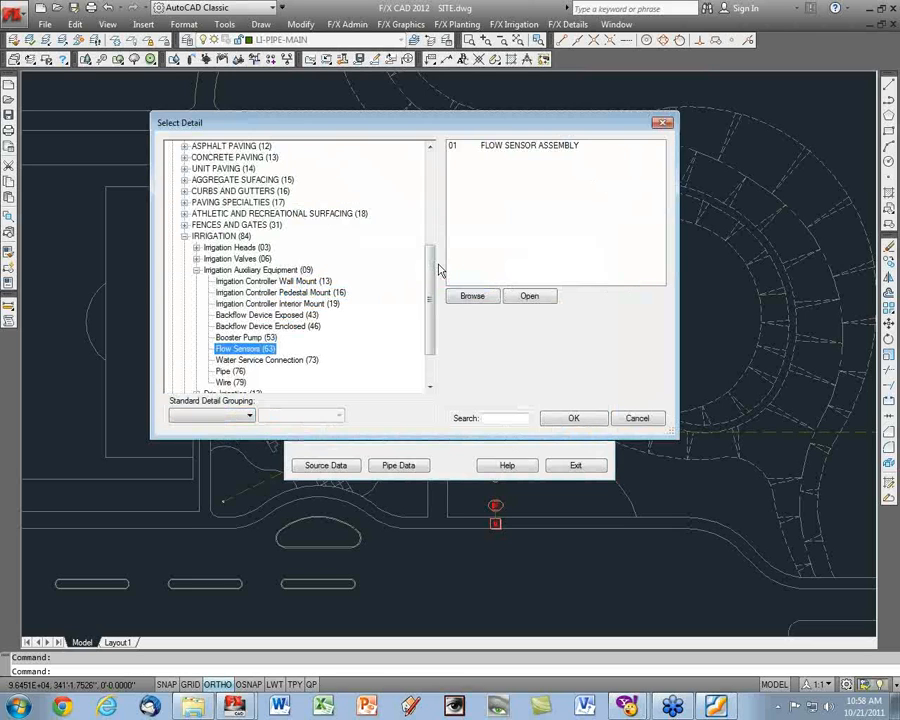
drag(433, 272, 440, 171)
click(197, 236)
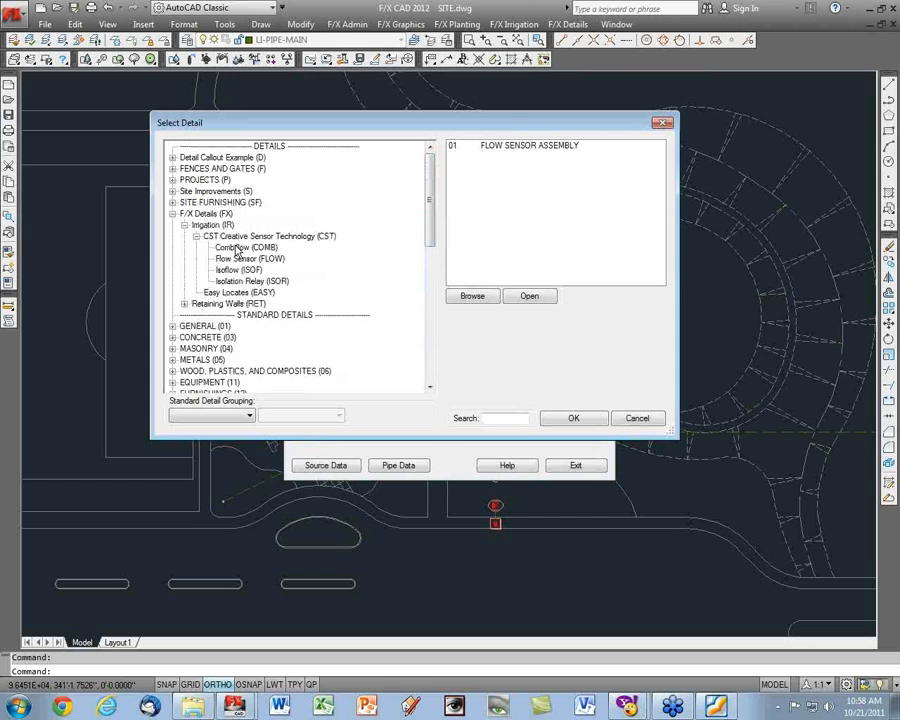
click(246, 247)
click(540, 154)
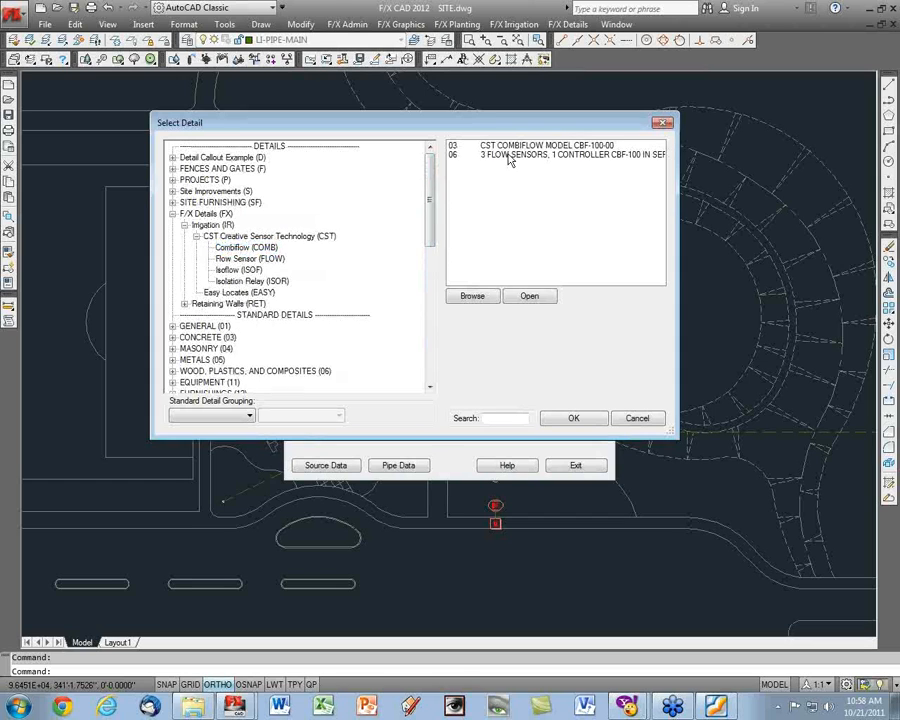
click(472, 297)
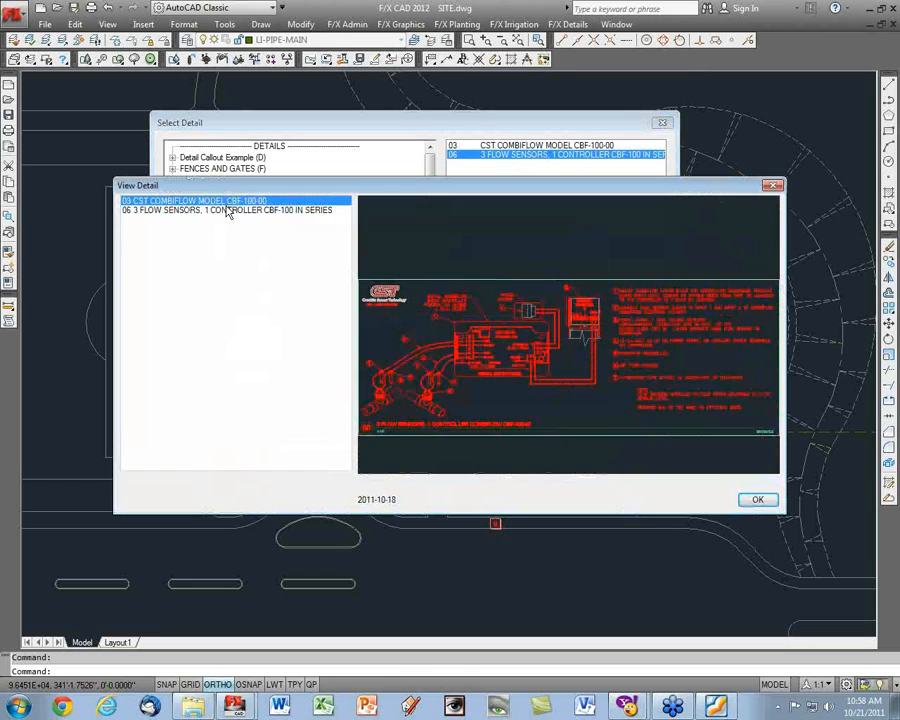
click(287, 211)
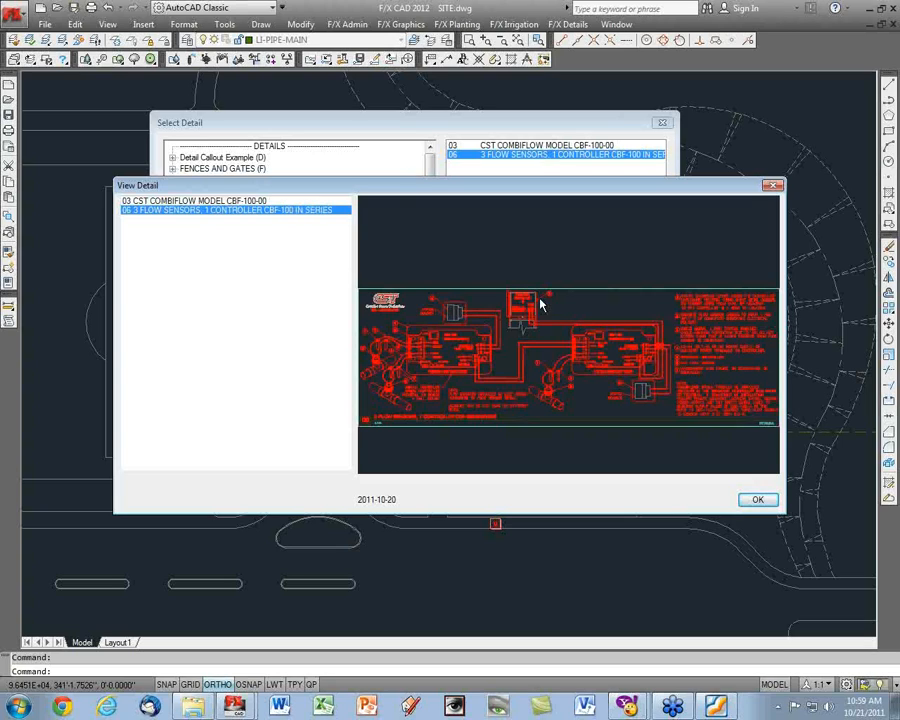
click(758, 501)
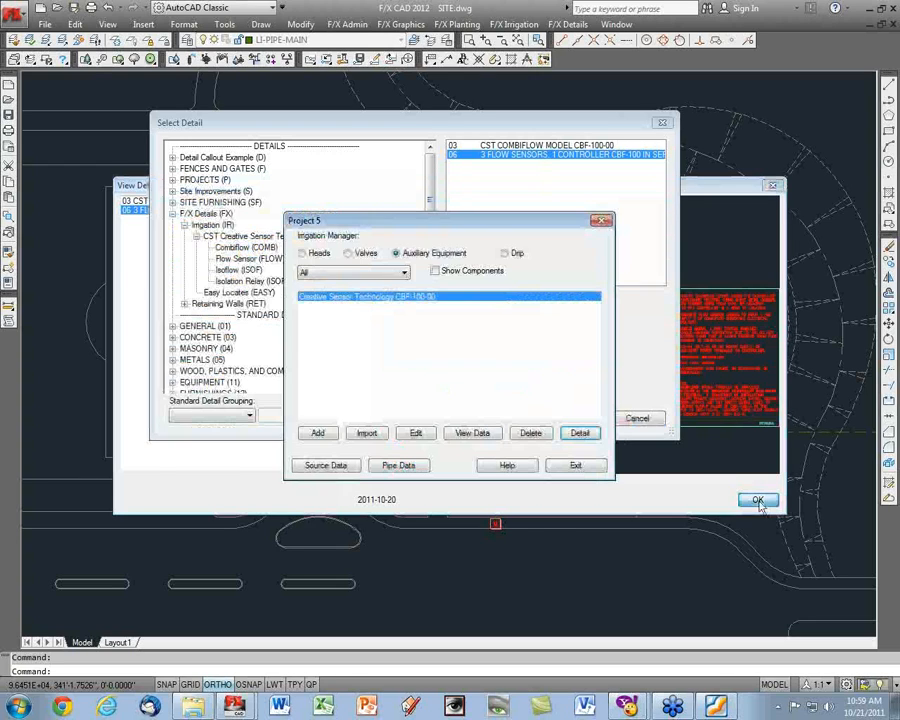
click(622, 124)
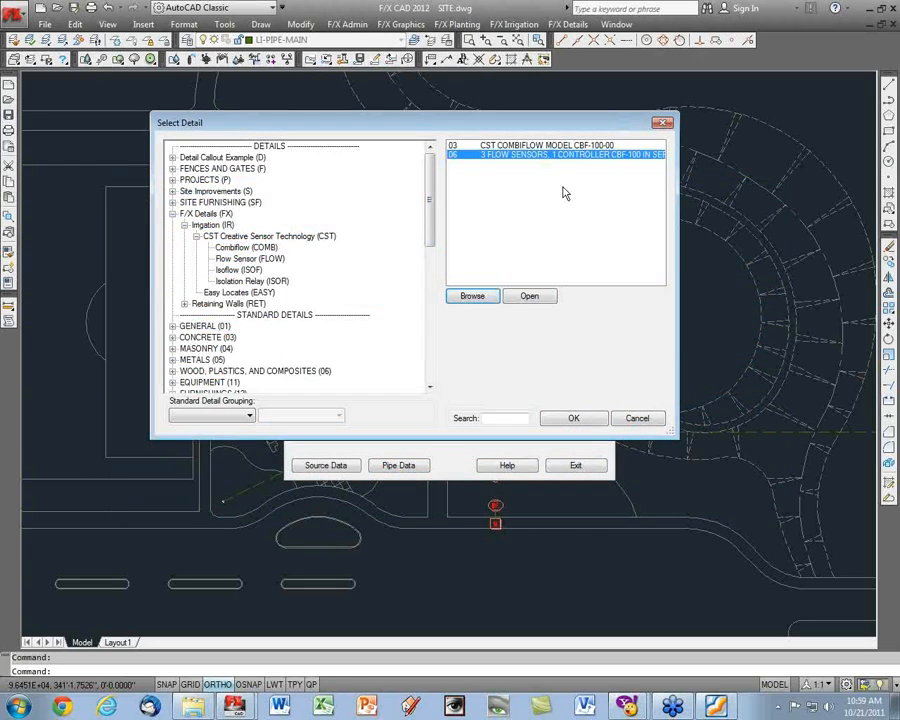
click(574, 418)
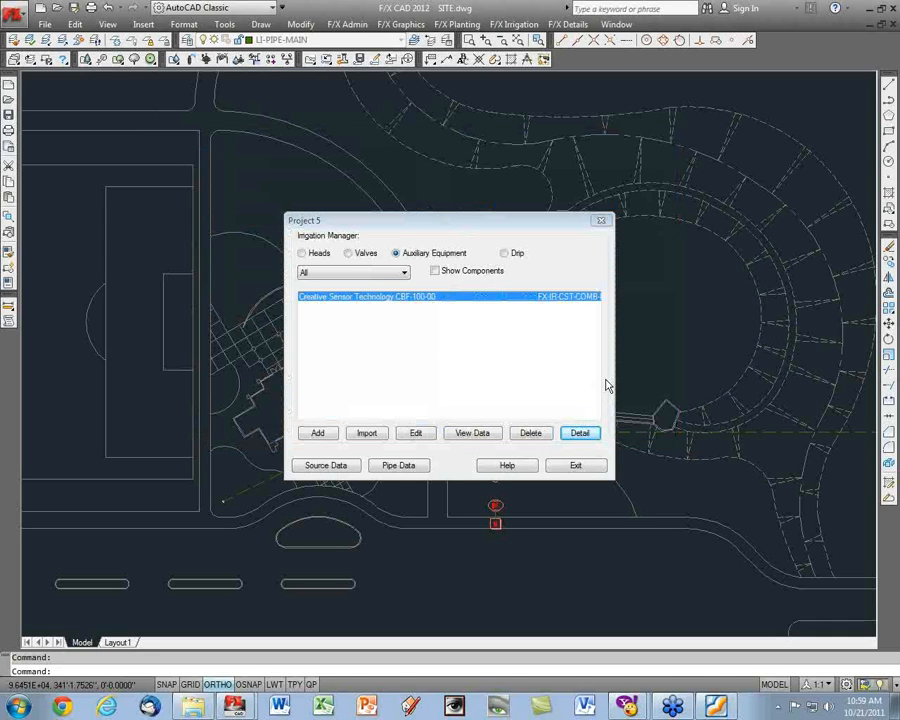
click(577, 466)
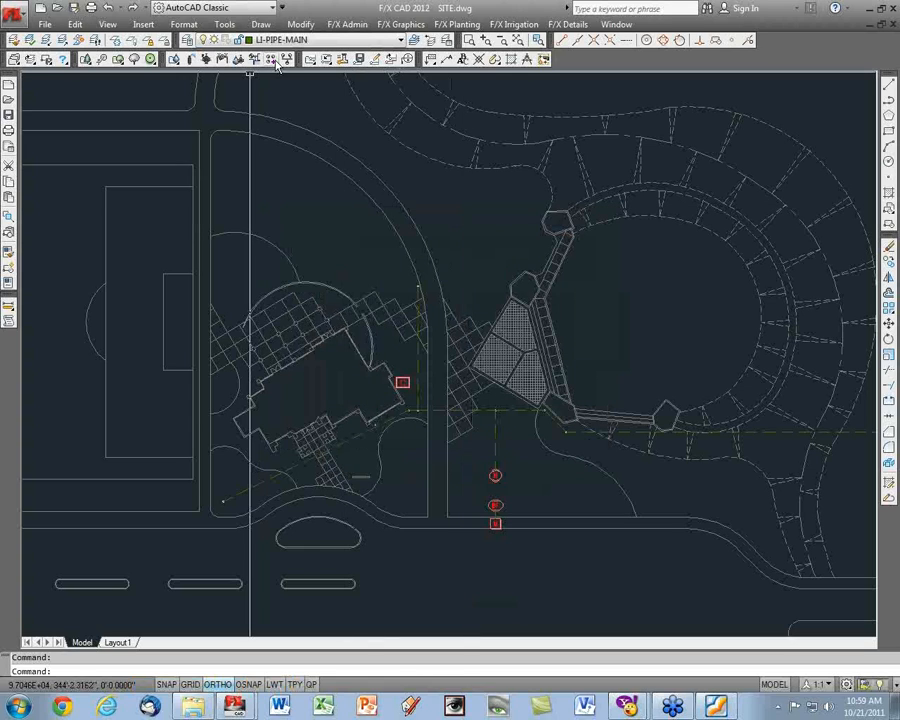
Place a CBF-100-00 flow transmitter symbol directly above the controller on the site plan and label it FT.
click(221, 60)
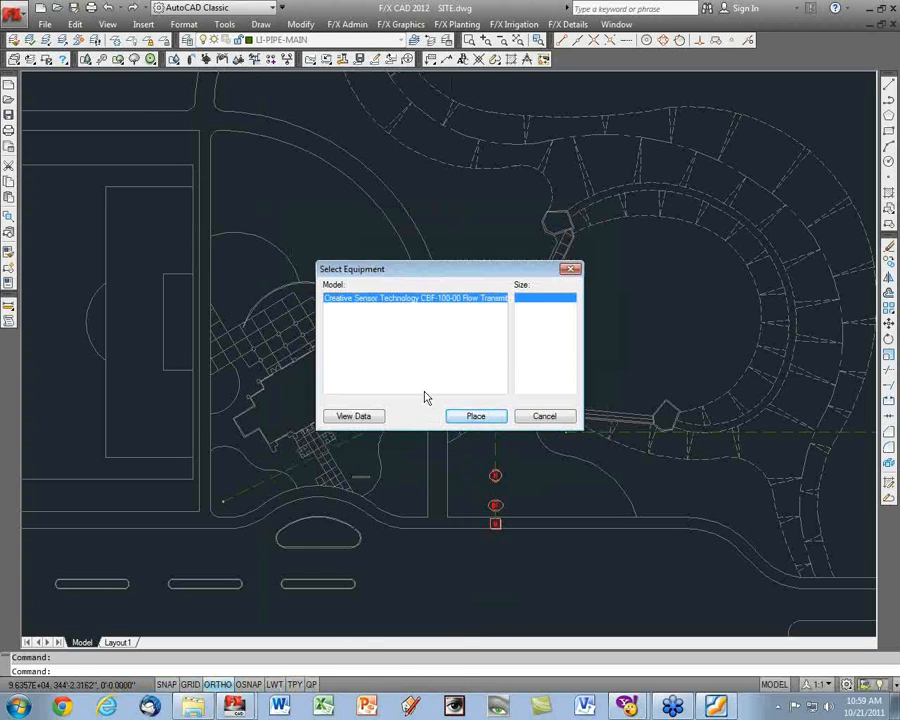
click(484, 419)
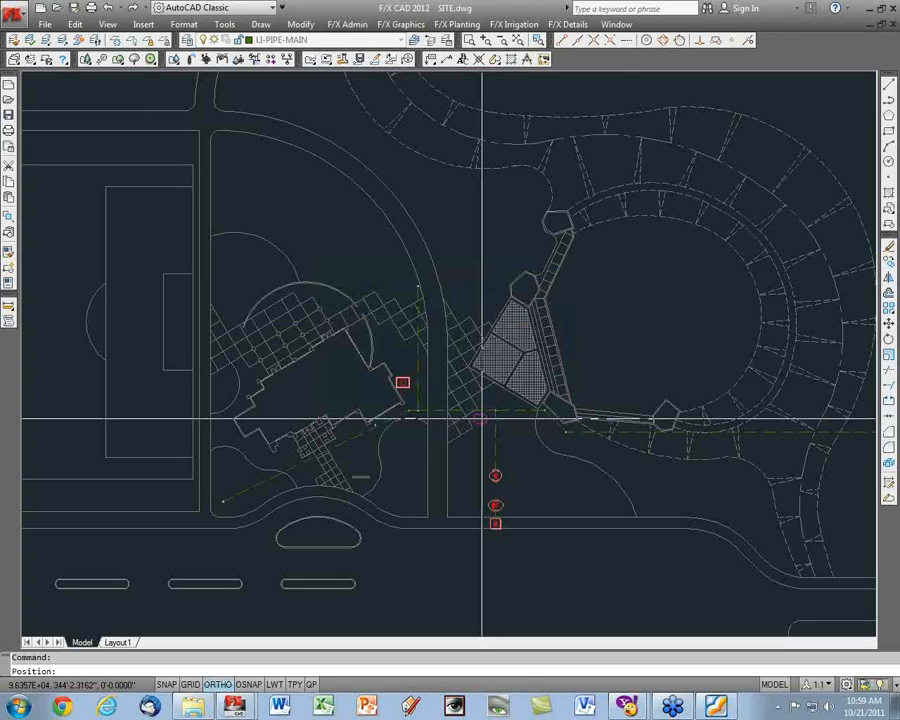
scroll(405, 376, up, 2)
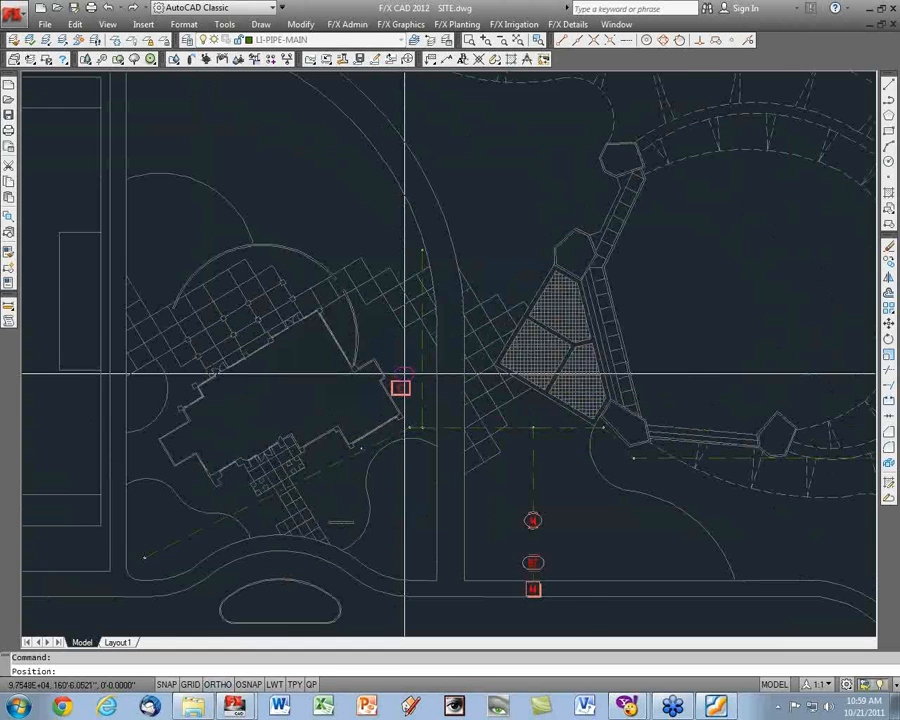
scroll(405, 376, up, 2)
click(405, 376)
text(FT)
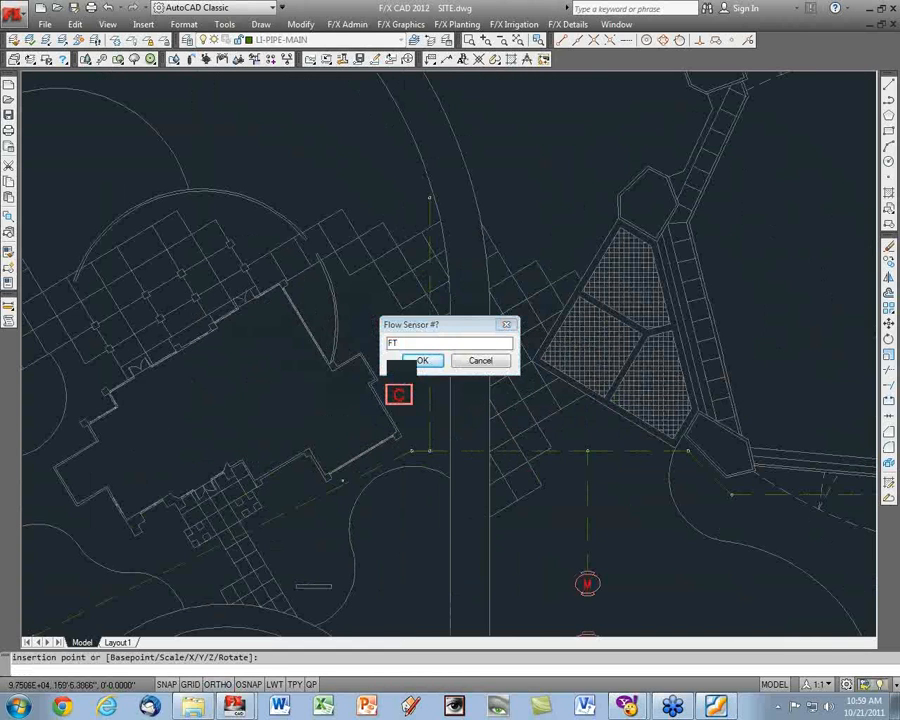
key(Return)
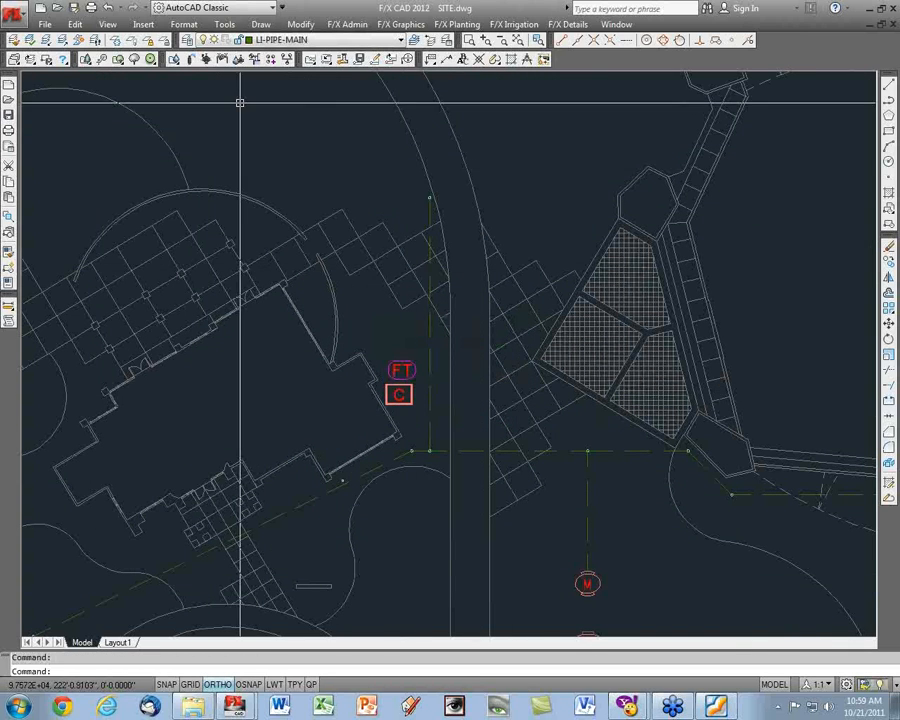
Place a second CBF-100-00 symbol labelled FT directly above the first one beside the controller.
click(215, 62)
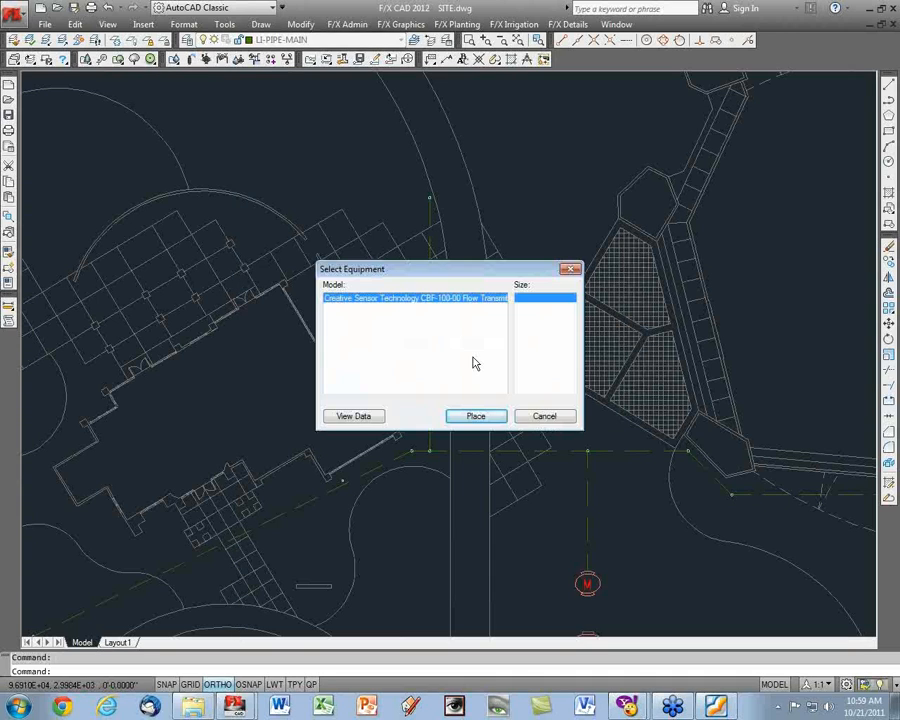
click(472, 416)
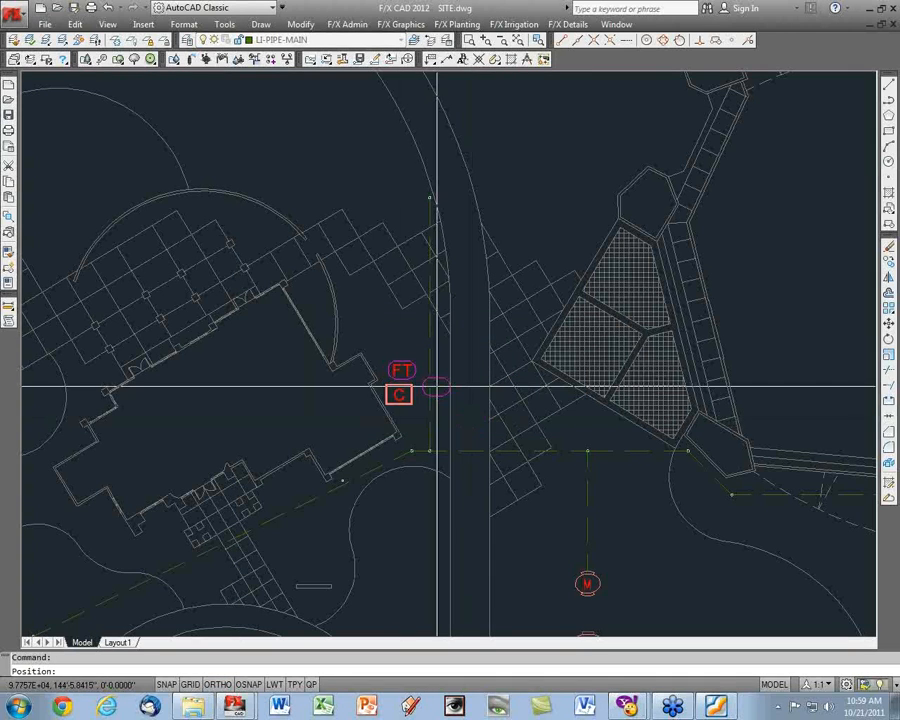
click(401, 347)
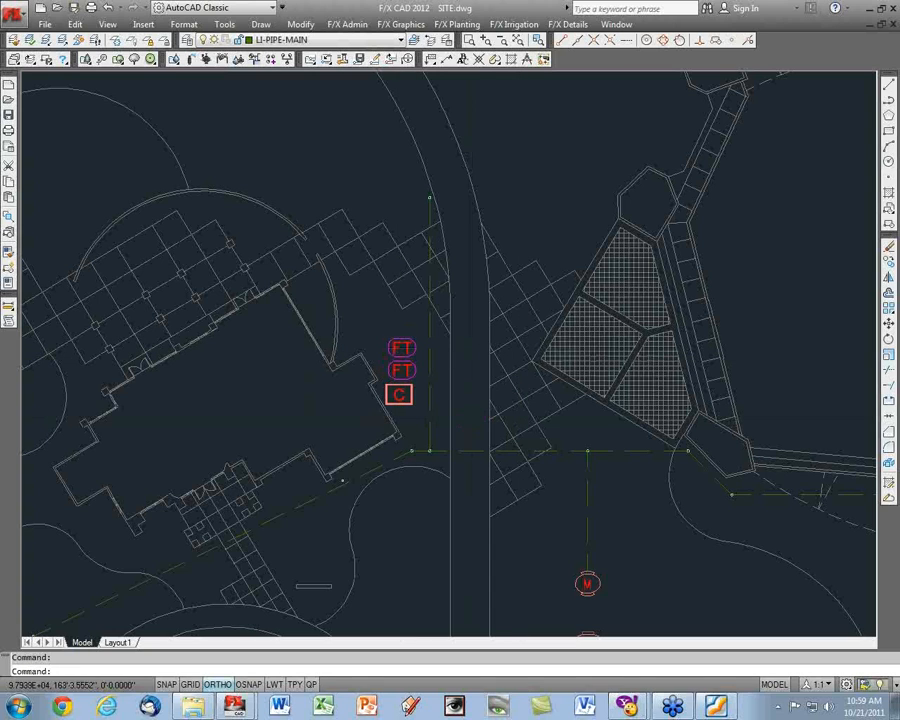
scroll(406, 377, up, 3)
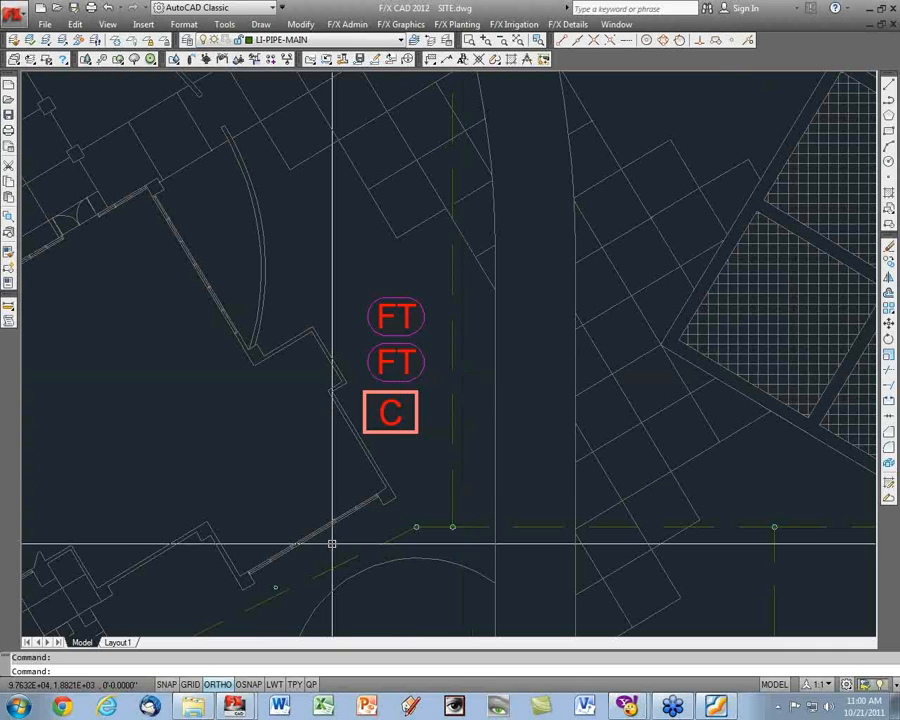
Erase the previous project's 2 Flow Sensors, 1 Controller Combiflow detail from Layout1.
click(118, 642)
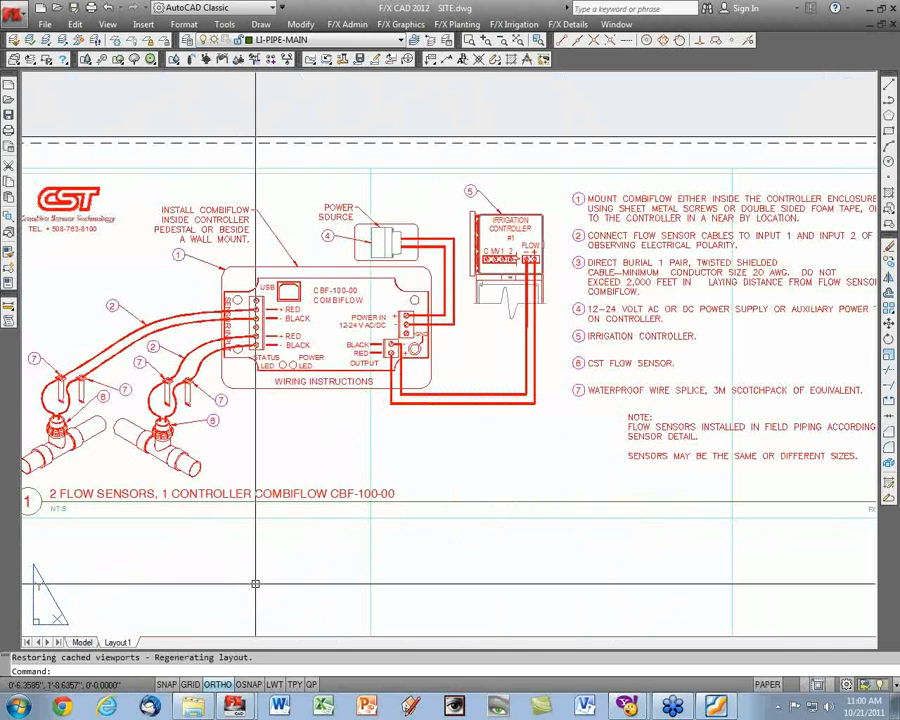
click(255, 583)
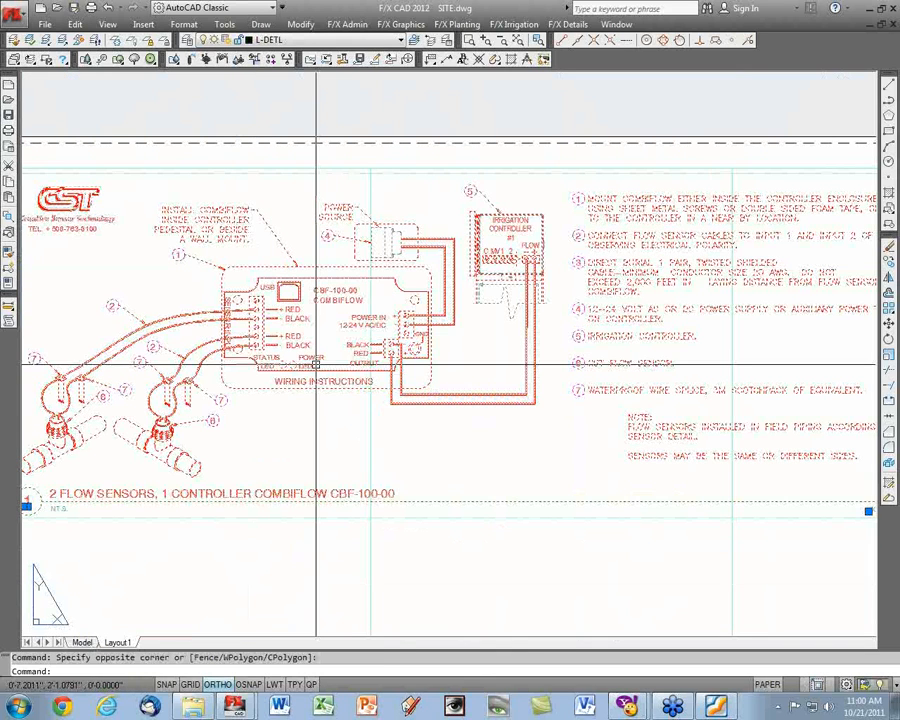
key(Delete)
Place detail 06, 3 Flow Sensors, 1 Controller CBF-100 in Series, as detail 1 on new sheet L1, in the detail grid's upper-left cells.
click(346, 55)
click(236, 208)
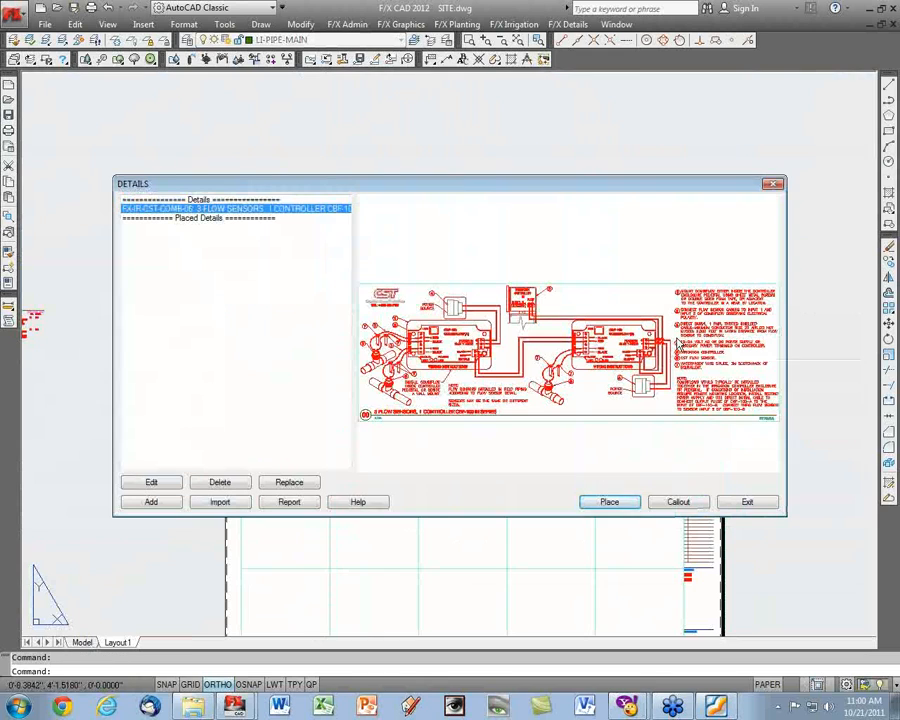
click(614, 503)
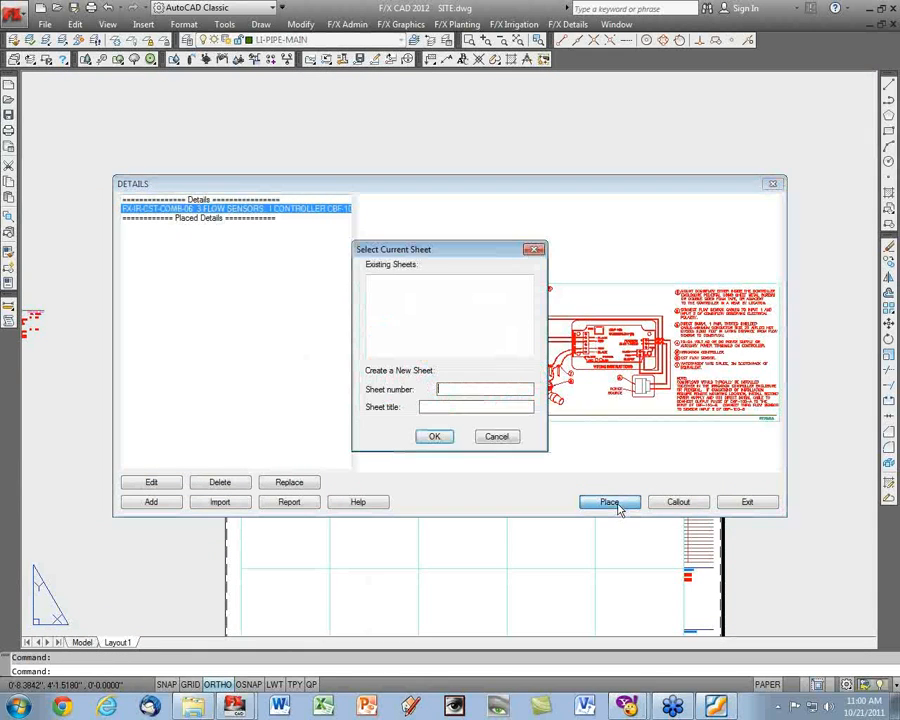
text(1)
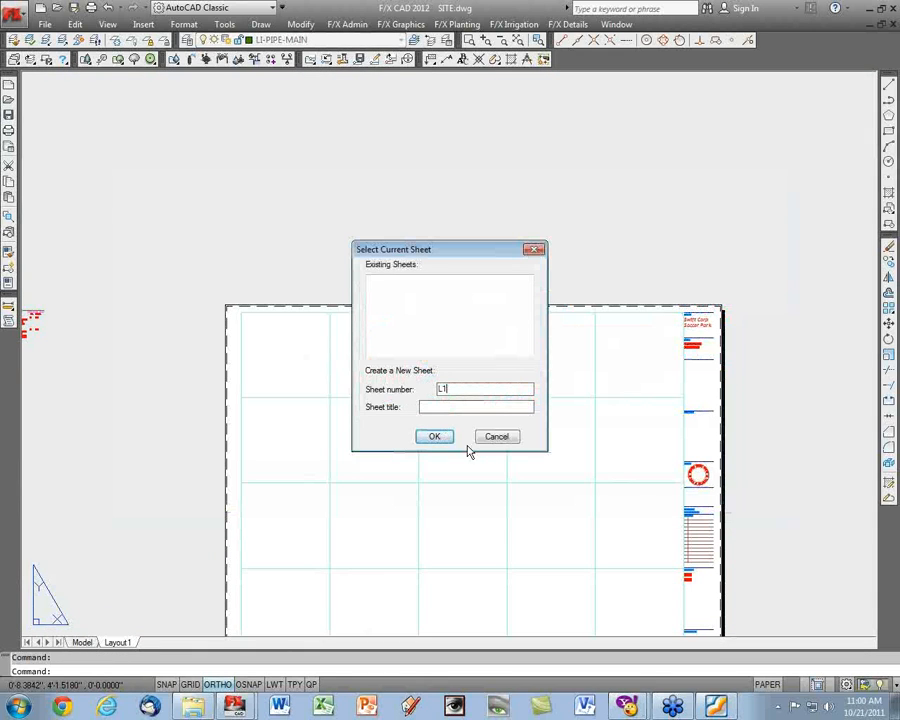
click(450, 438)
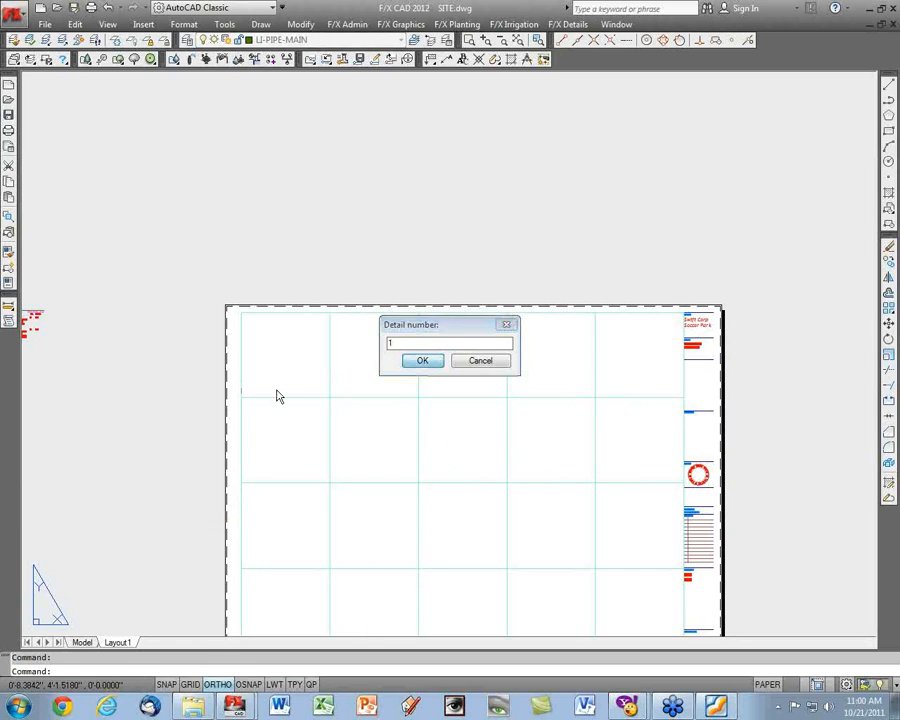
key(Return)
click(240, 397)
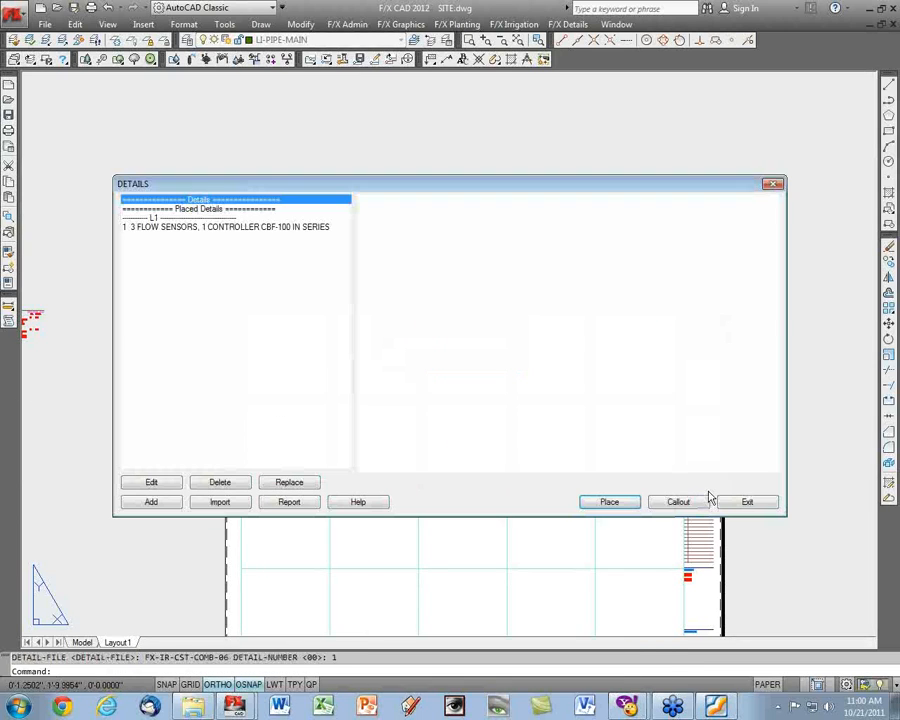
click(750, 503)
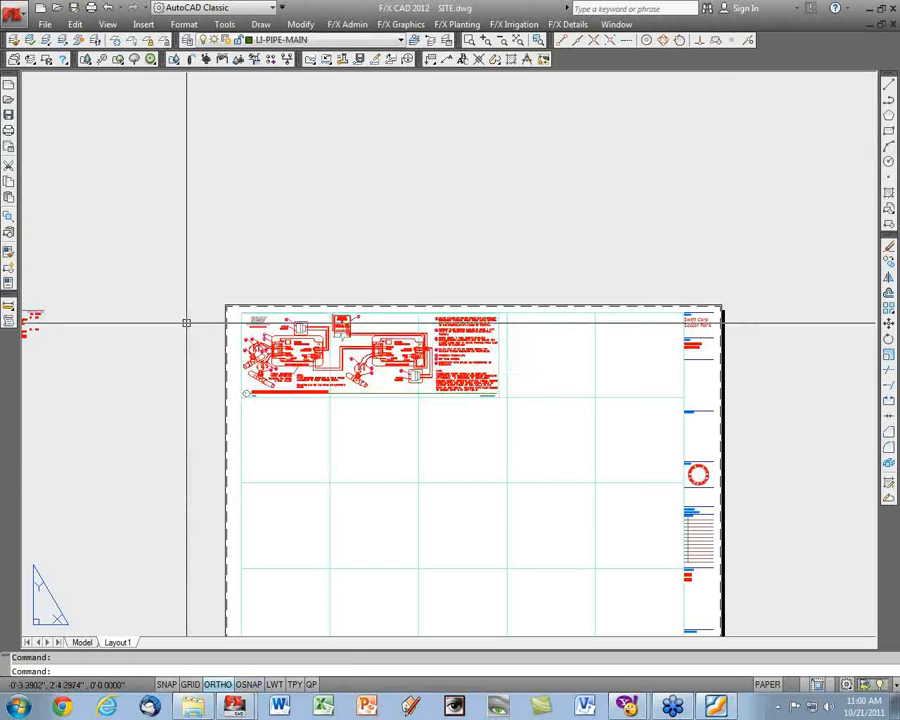
Inspect the placed series detail's wiring from the three flow sensors through both Combiflow units to the irrigation controller.
scroll(279, 348, up, 3)
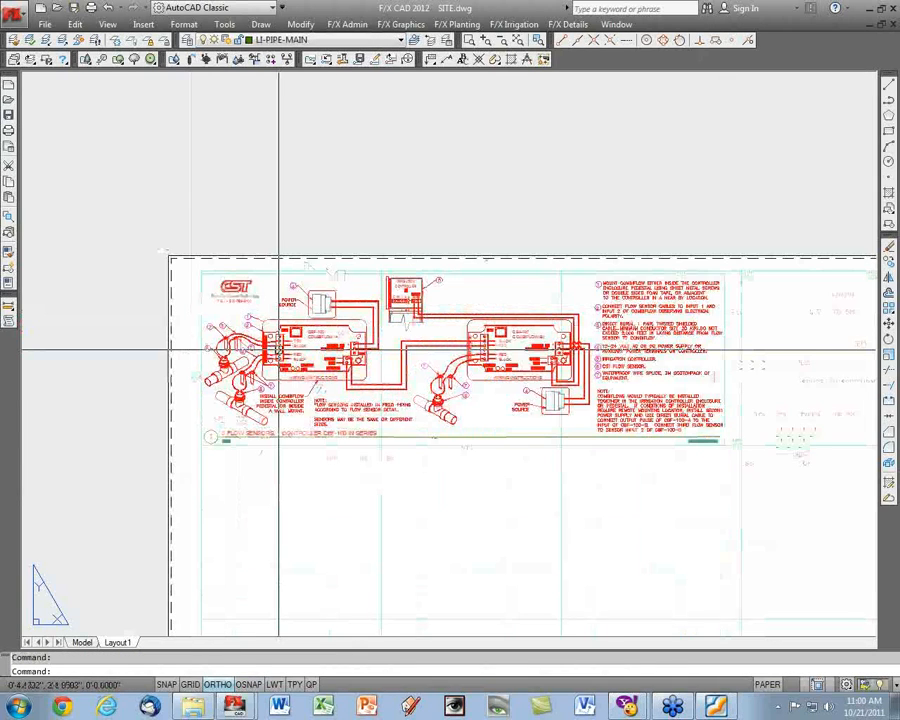
scroll(360, 350, up, 2)
scroll(470, 365, up, 1)
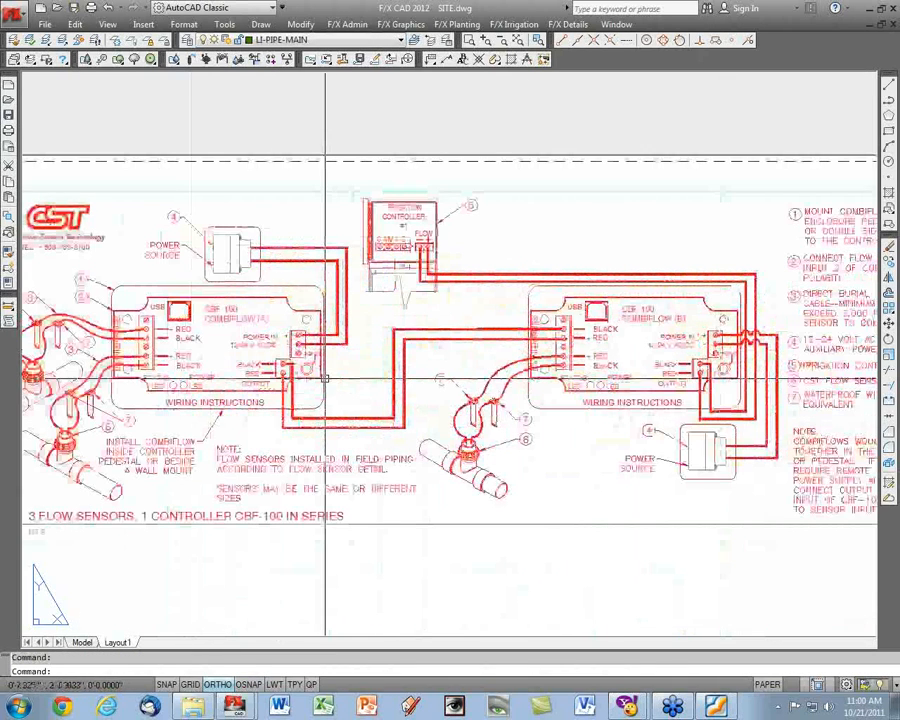
scroll(325, 378, down, 3)
scroll(539, 397, up, 3)
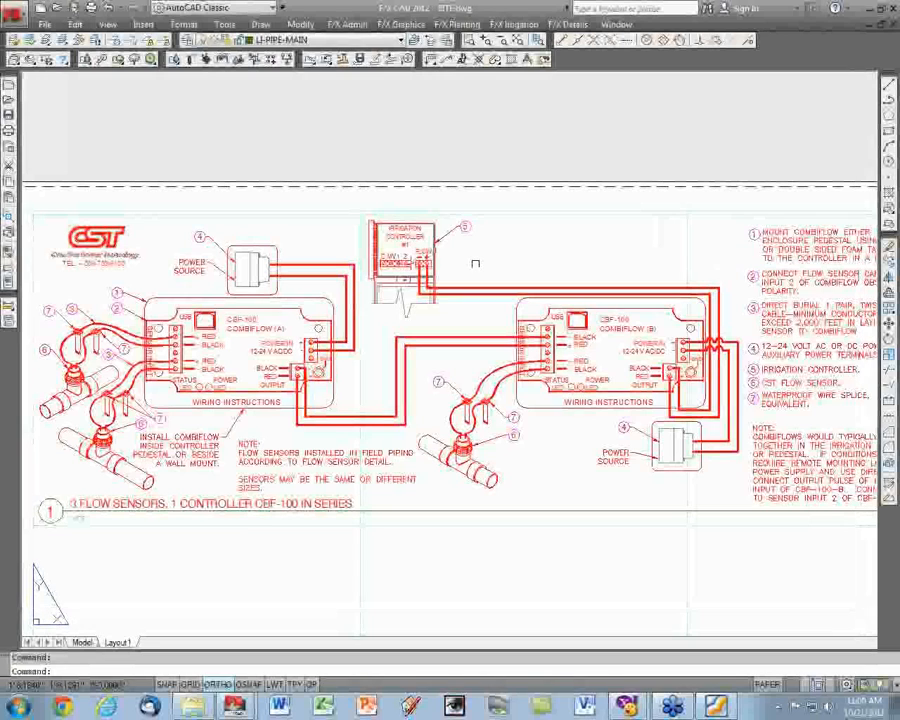
Preview detail 03, Isoflow (N-C) Master Valve Isolation Relay, from the CST Isolation Relay details and leave without adding it.
click(102, 40)
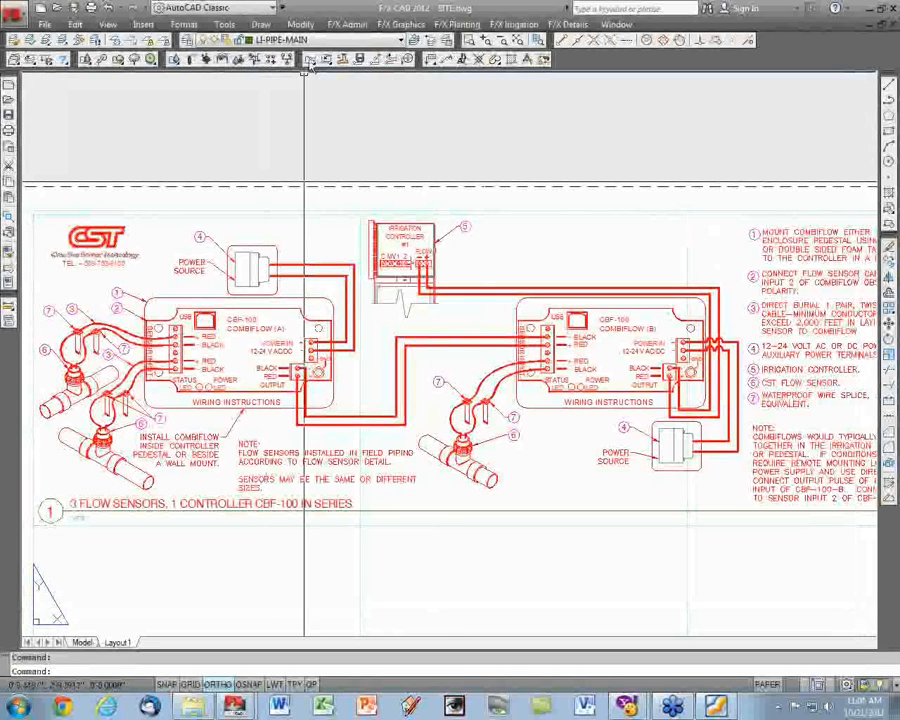
click(170, 502)
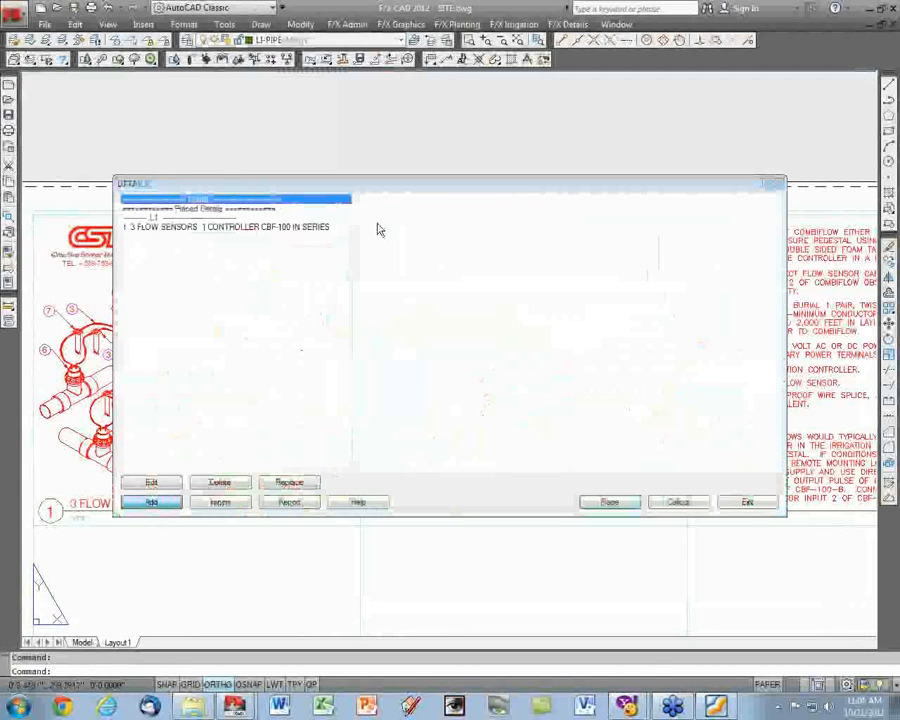
click(203, 262)
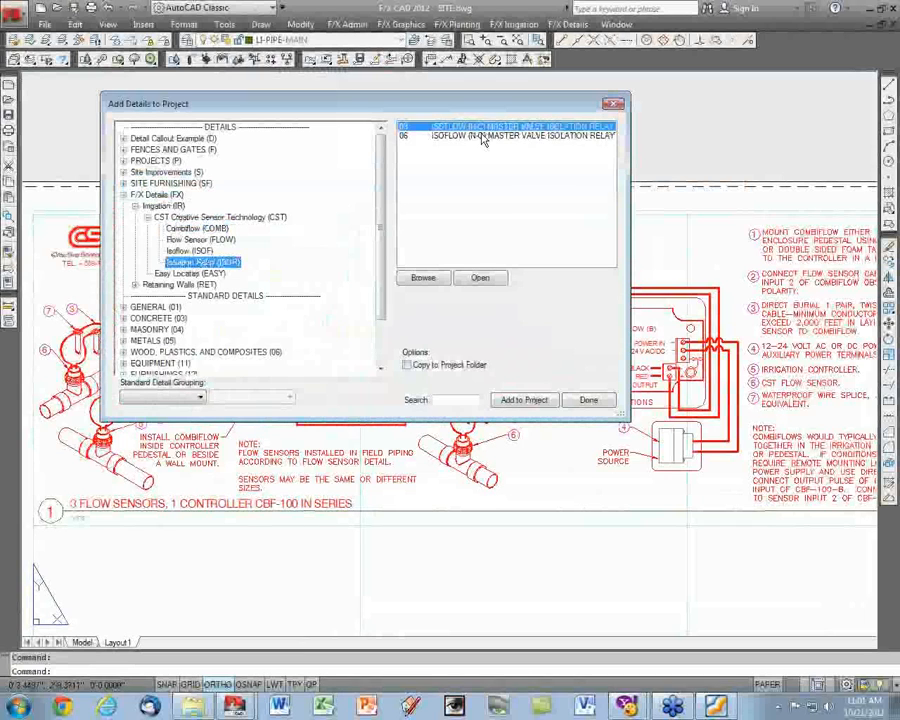
click(424, 279)
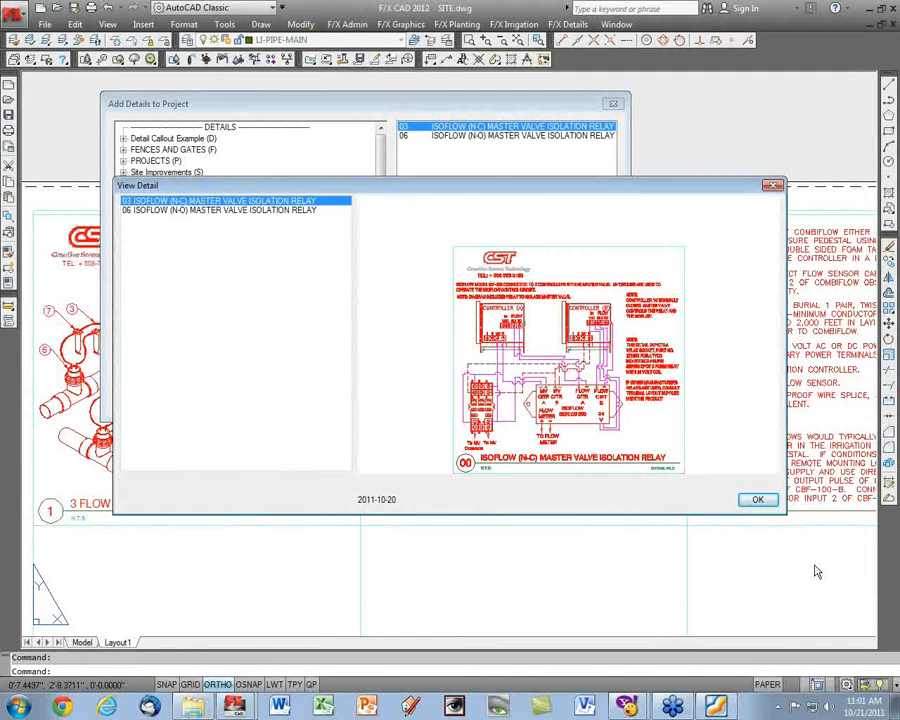
click(757, 502)
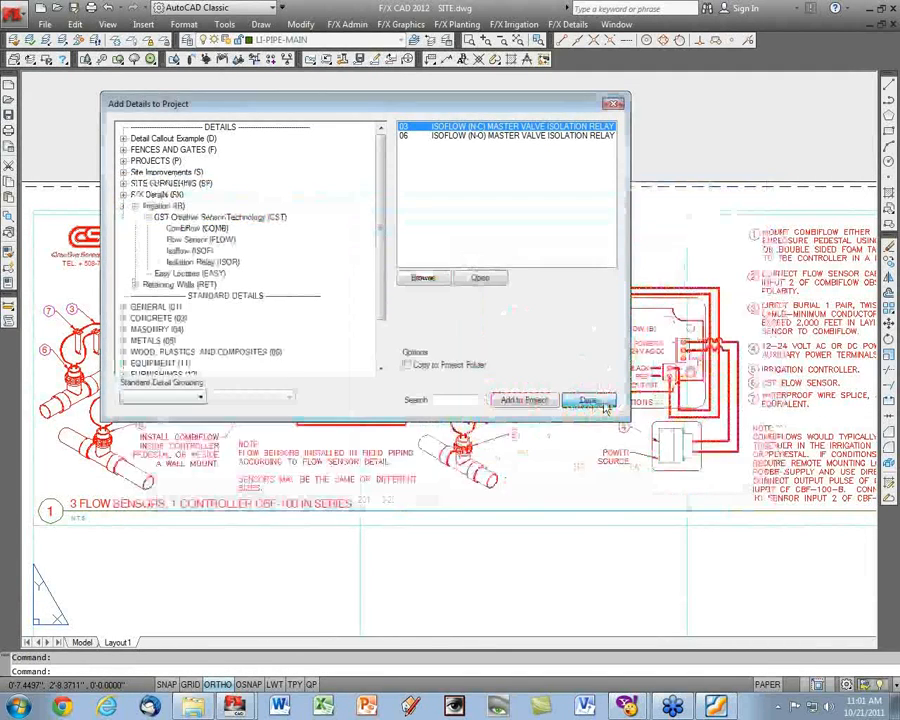
click(598, 347)
click(760, 505)
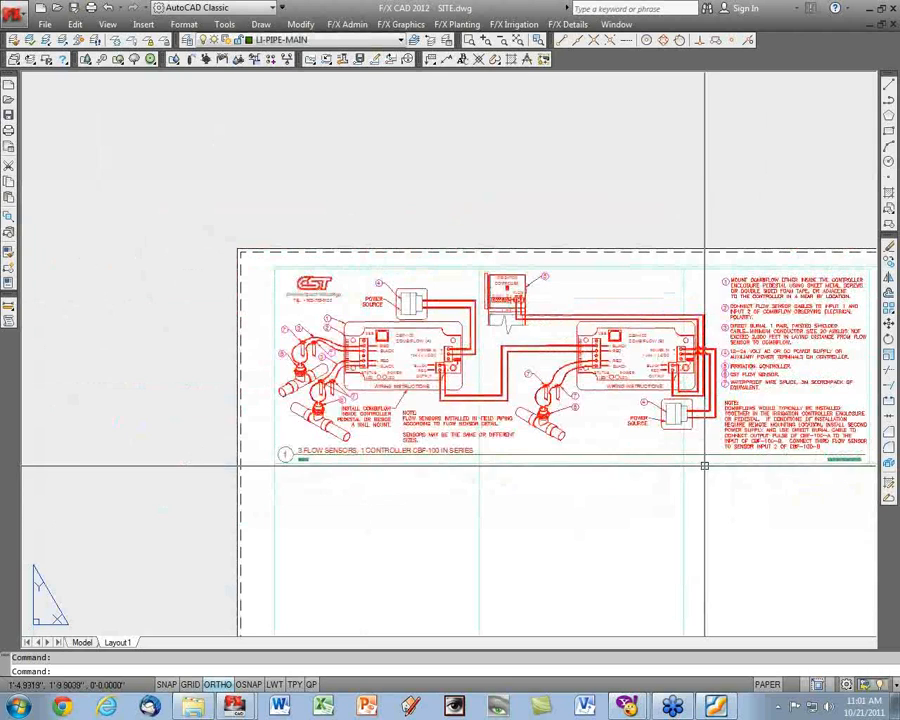
Review the series detail, then return to the model-space site plan and examine the controller, FT symbols and flow sensor locations.
middle_drag(713, 409, 691, 412)
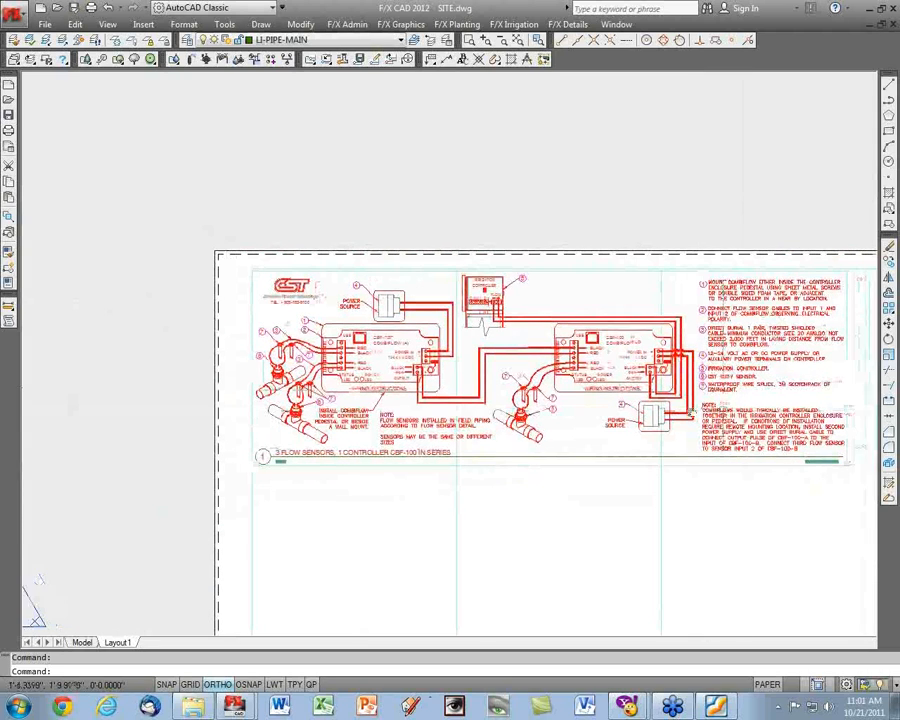
scroll(572, 365, up, 2)
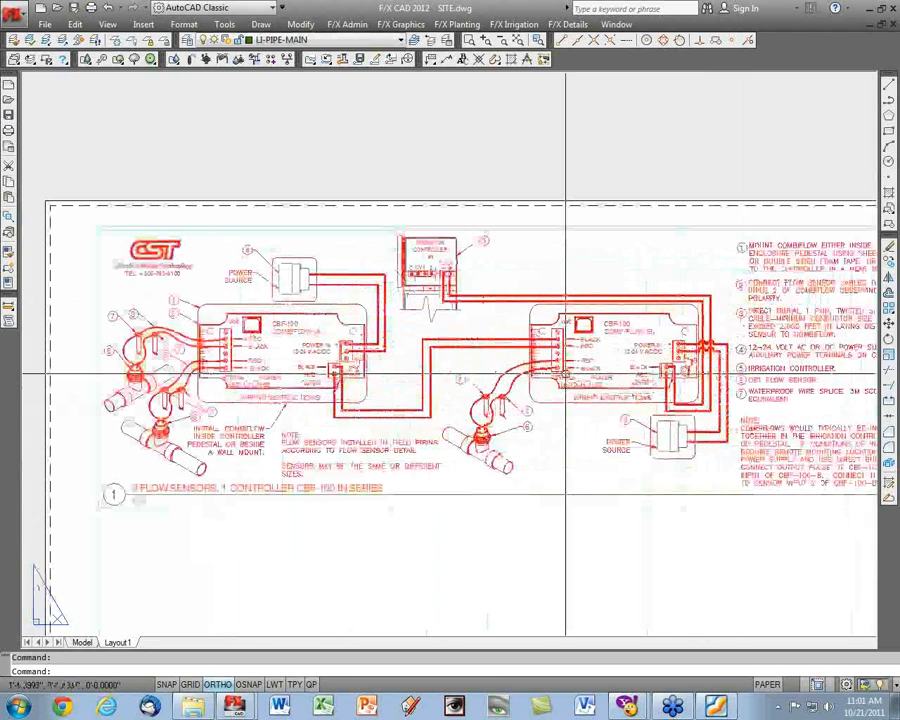
middle_drag(683, 402, 627, 394)
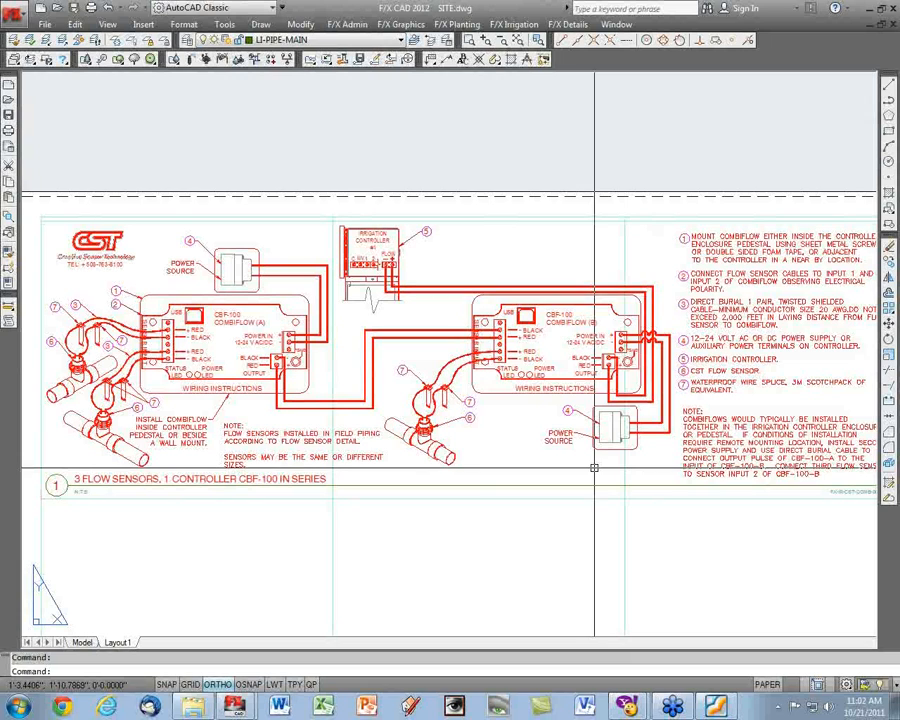
click(81, 642)
scroll(400, 398, down, 3)
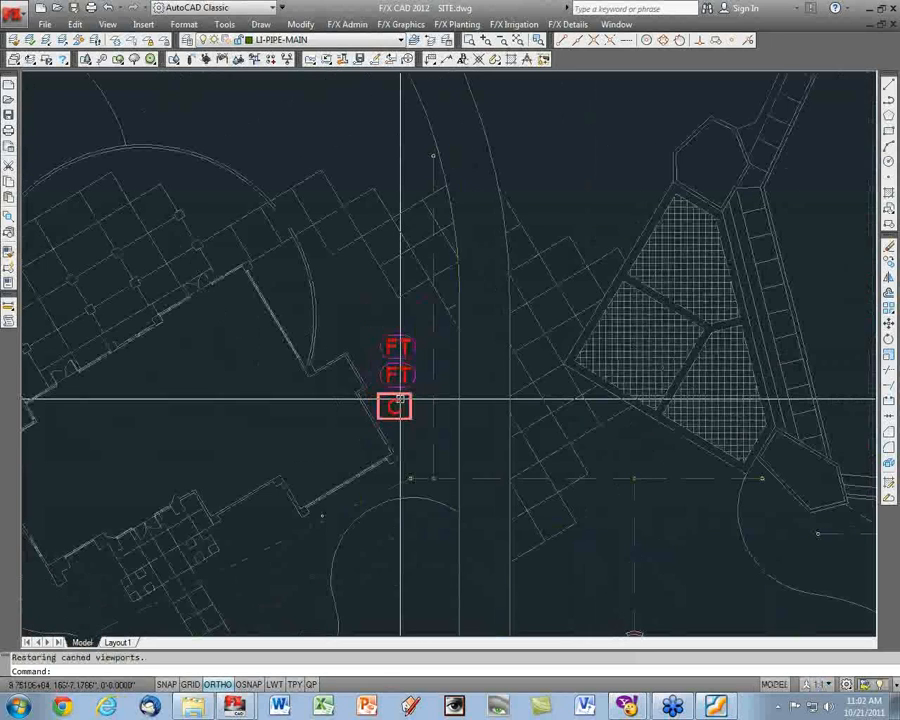
scroll(419, 464, down, 5)
scroll(419, 467, down, 4)
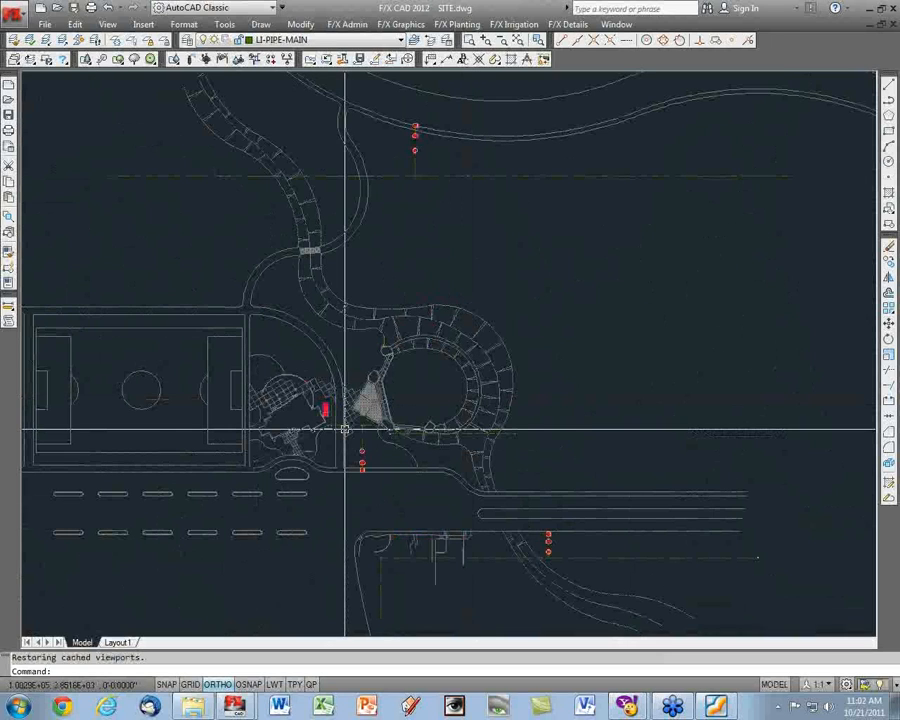
scroll(344, 430, up, 1)
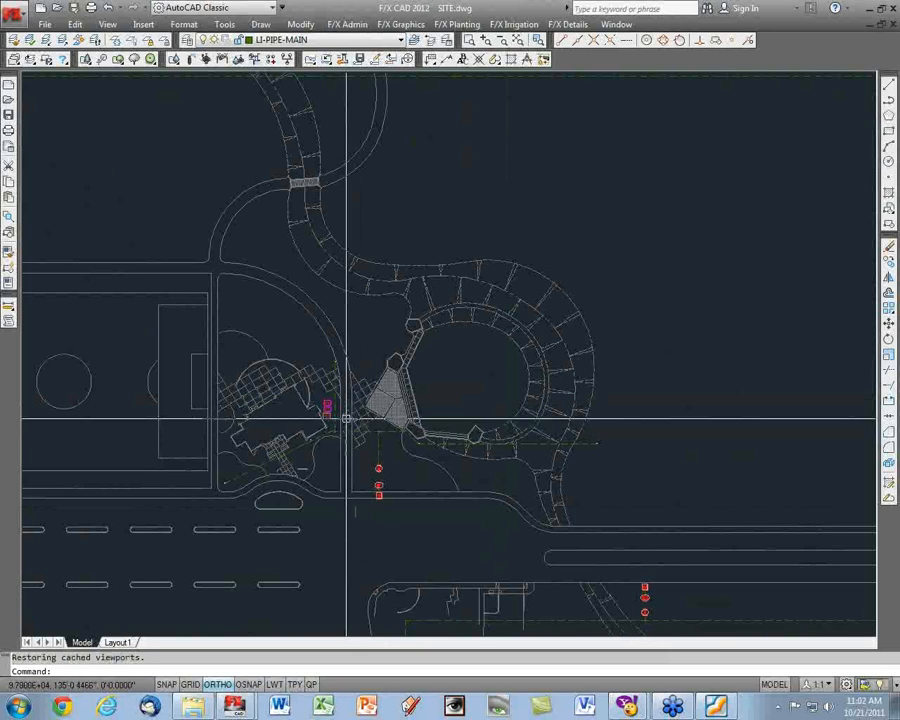
mouse_move(119, 647)
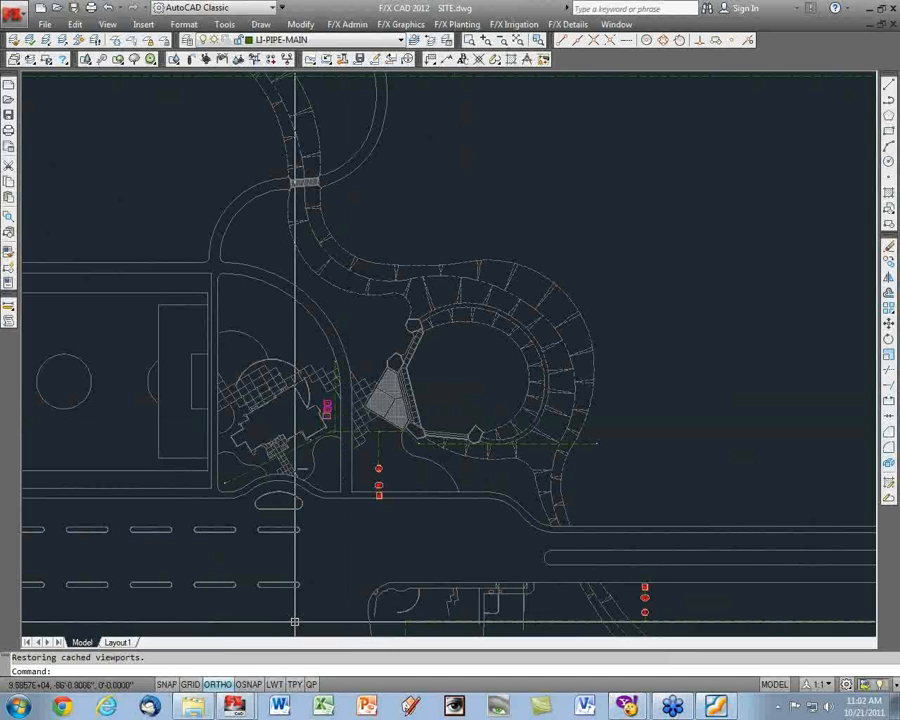
scroll(489, 469, down, 3)
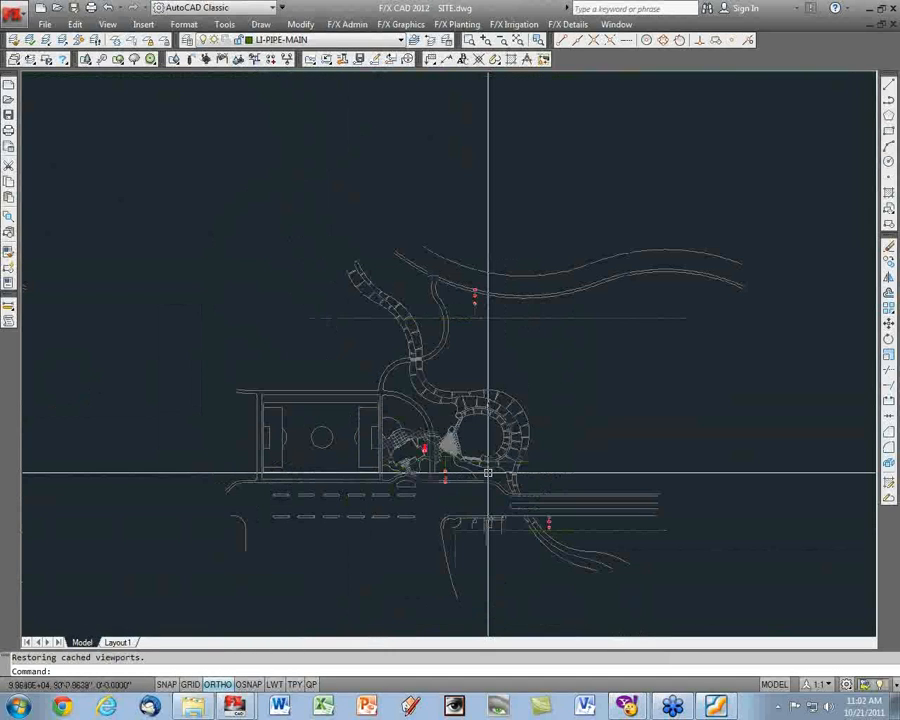
scroll(470, 450, up, 4)
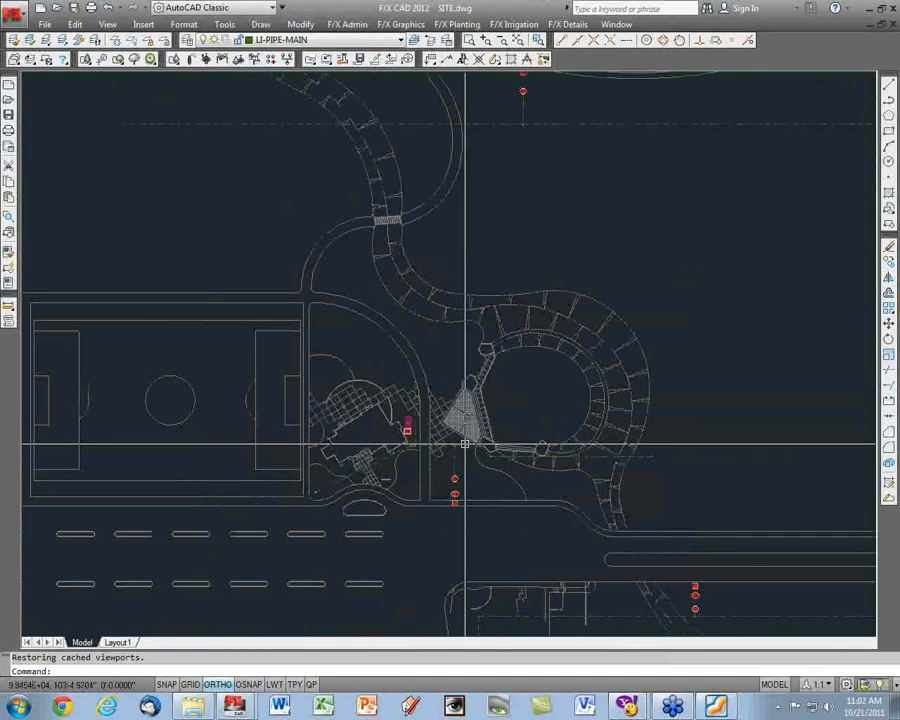
scroll(482, 496, up, 3)
scroll(460, 475, down, 1)
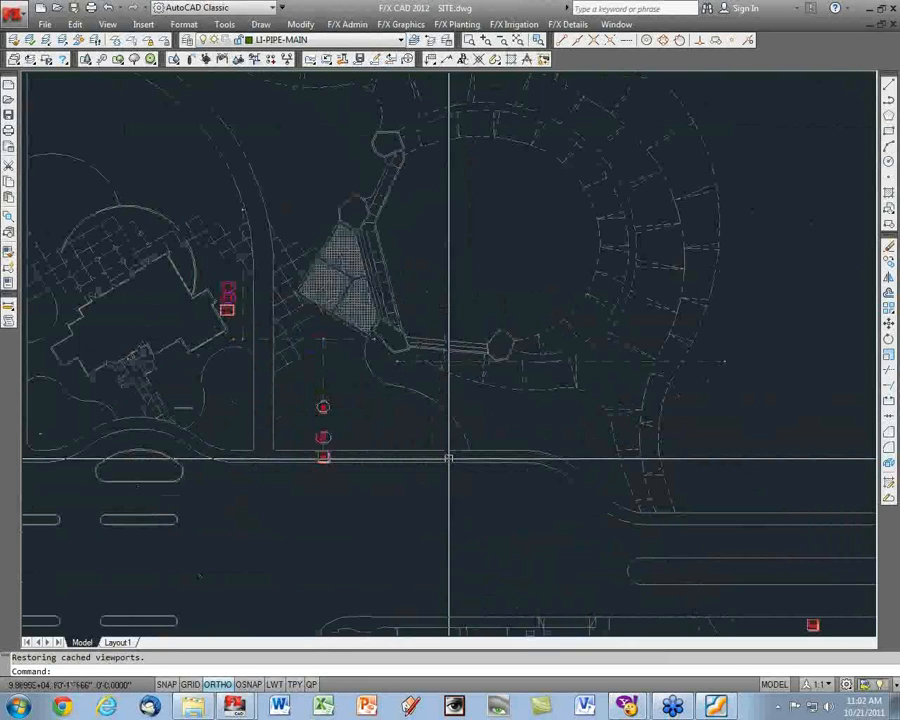
scroll(440, 466, down, 3)
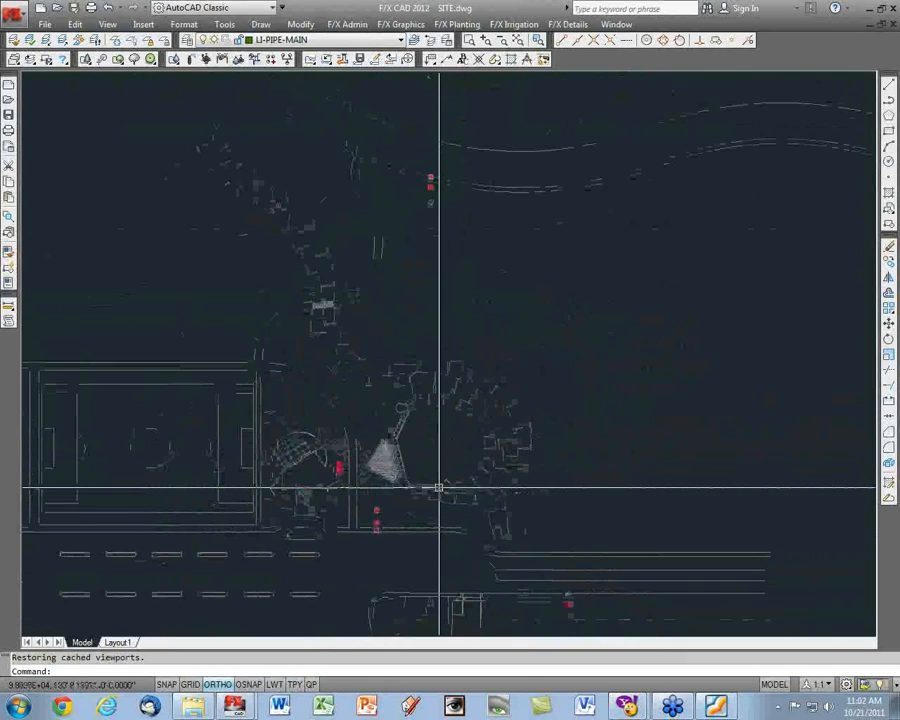
scroll(439, 487, up, 4)
scroll(439, 487, down, 2)
scroll(439, 487, down, 1)
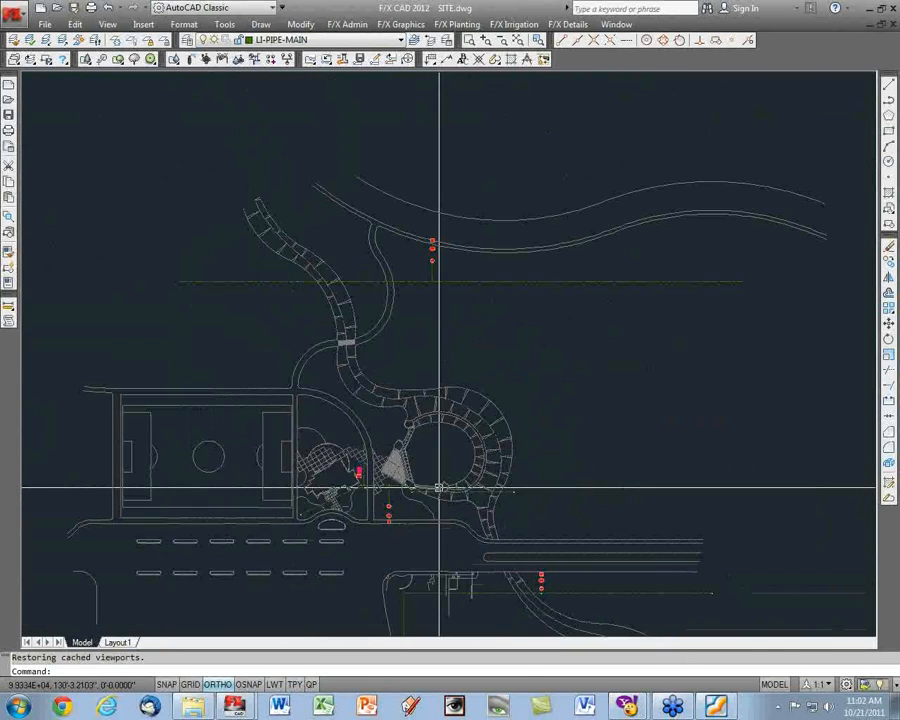
scroll(439, 487, up, 2)
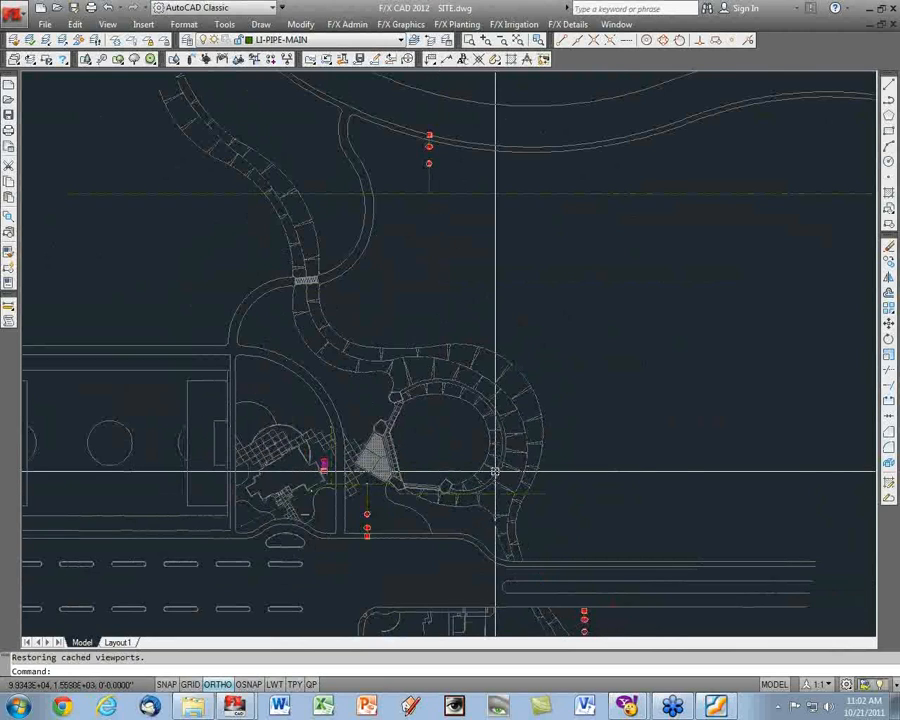
middle_drag(494, 471, 496, 444)
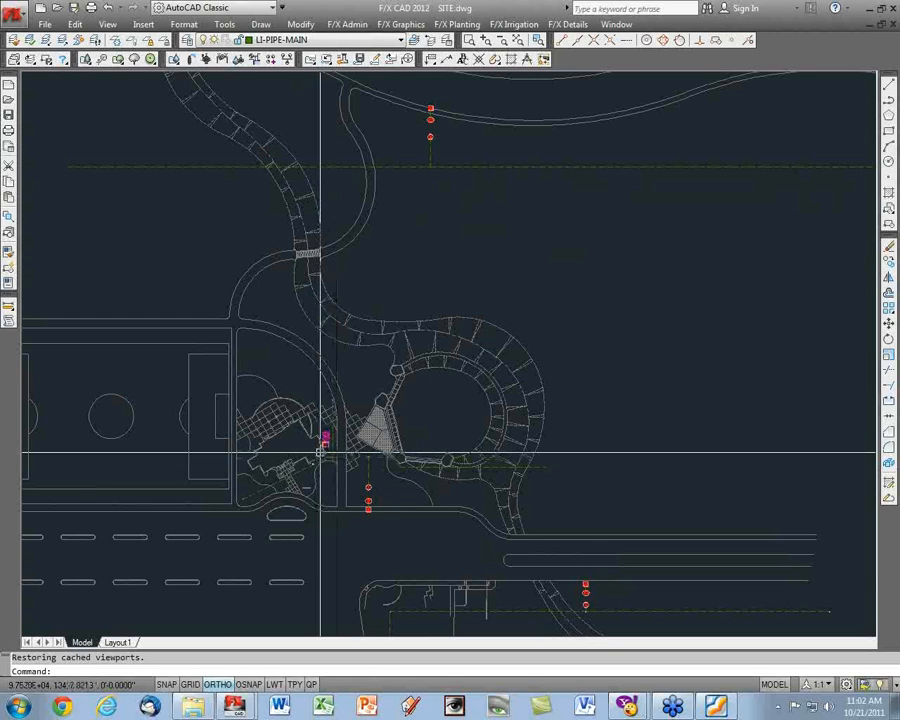
scroll(312, 451, up, 2)
scroll(309, 450, up, 5)
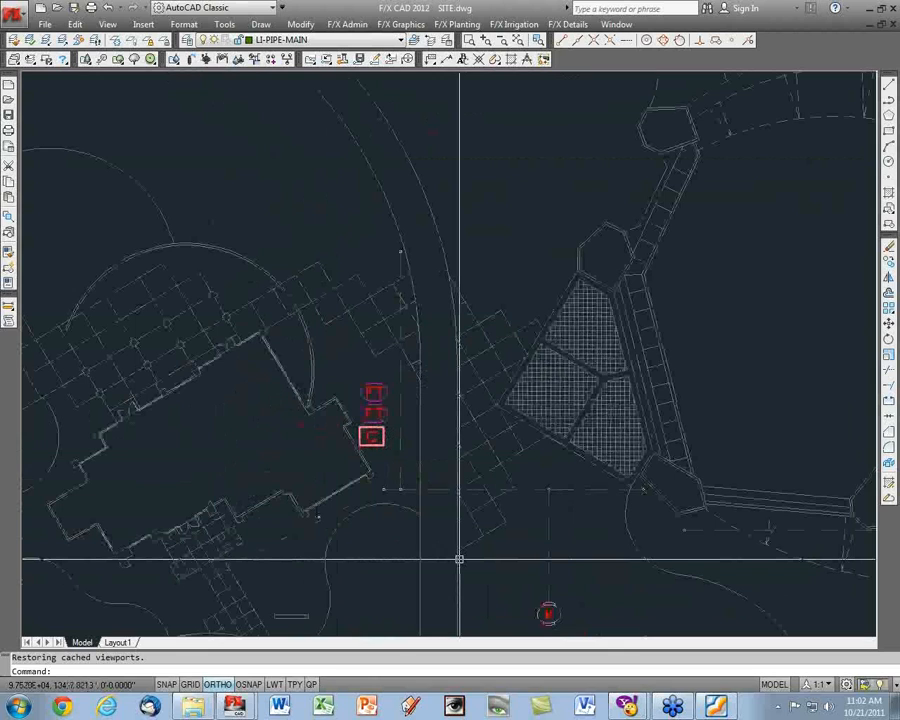
middle_drag(458, 559, 417, 434)
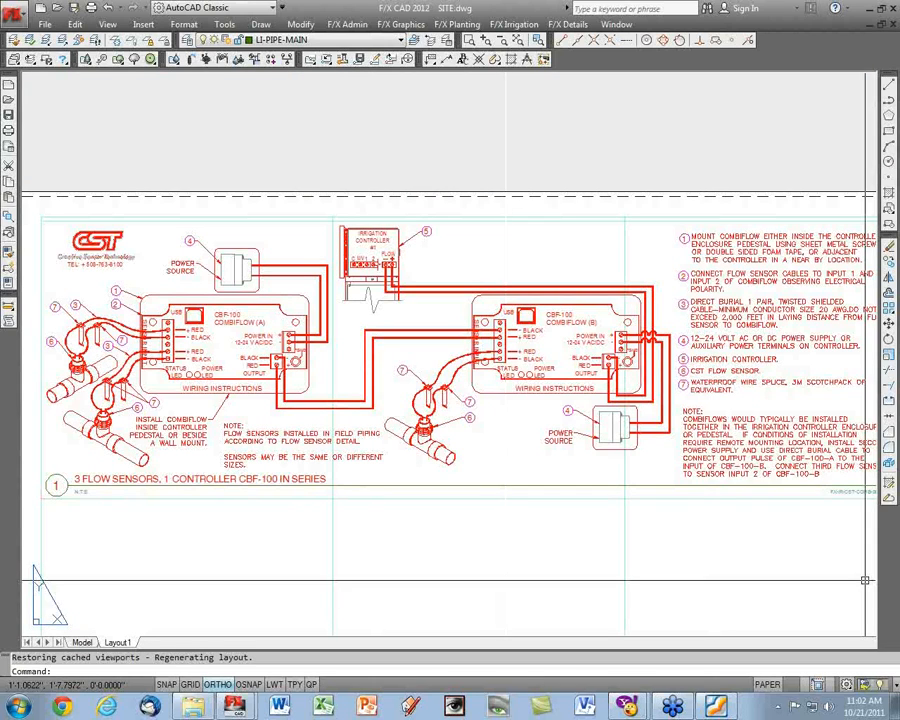
Go back to Layout1 and inspect the series detail's manufacturer logo, contact line and the wiring between the two Combiflow units.
middle_drag(857, 579, 836, 577)
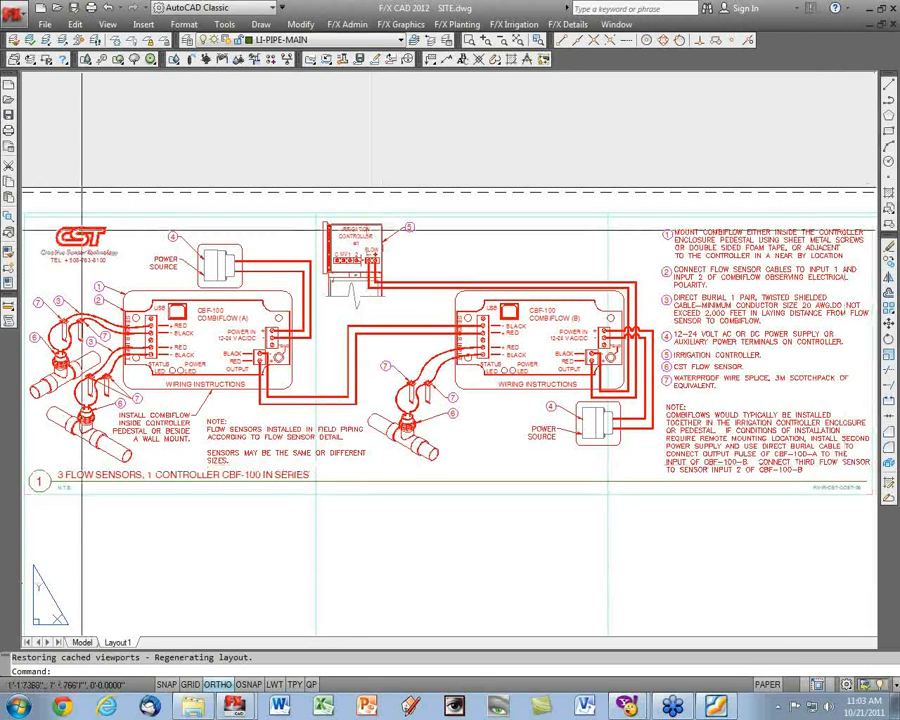
scroll(82, 188, up, 3)
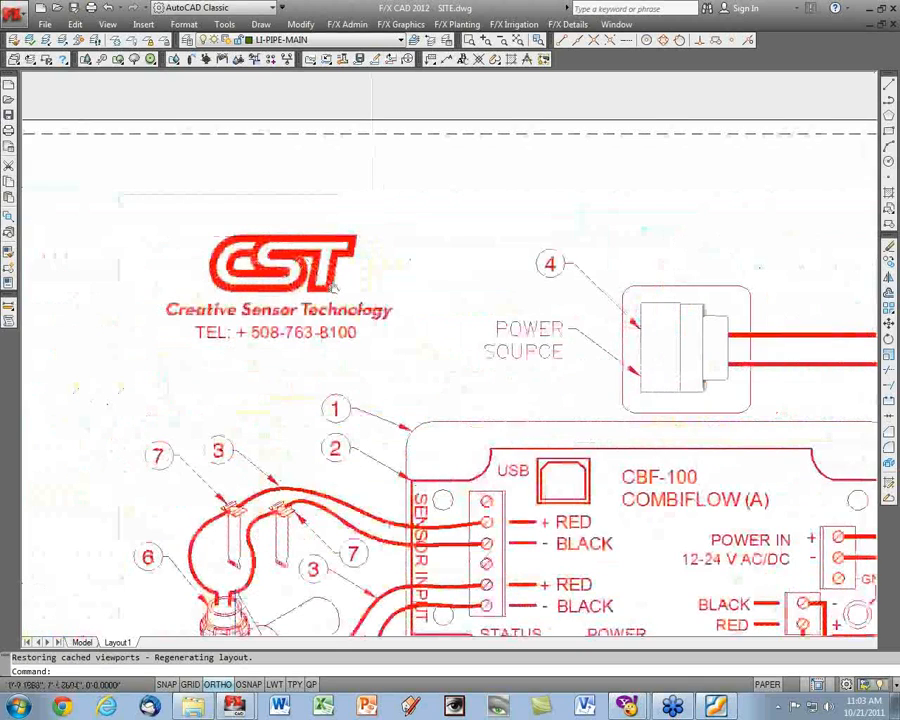
scroll(331, 372, up, 3)
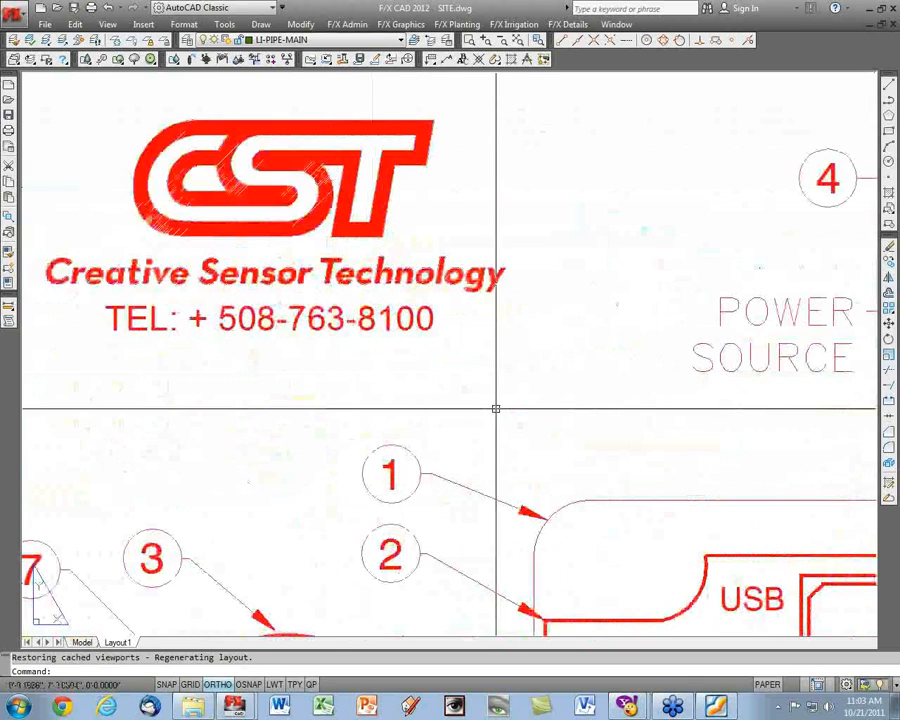
scroll(494, 406, down, 2)
scroll(485, 367, down, 3)
middle_drag(610, 455, 306, 411)
scroll(381, 420, up, 2)
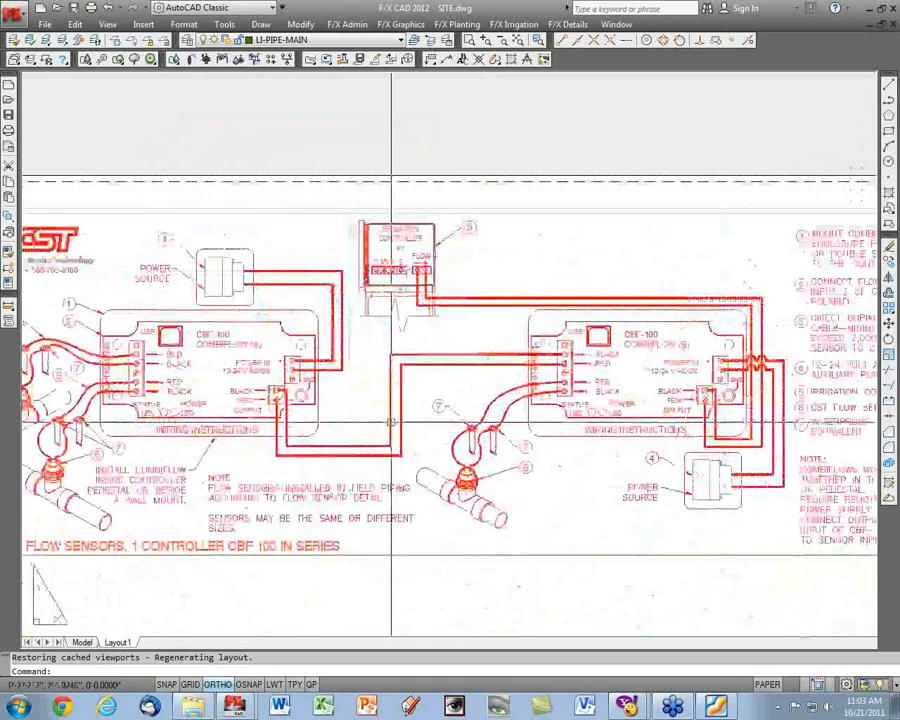
Review the whole series detail in Layout1, then return to model space and examine Project 1's controller, flow sensor and point-of-connection symbols.
scroll(402, 424, down, 3)
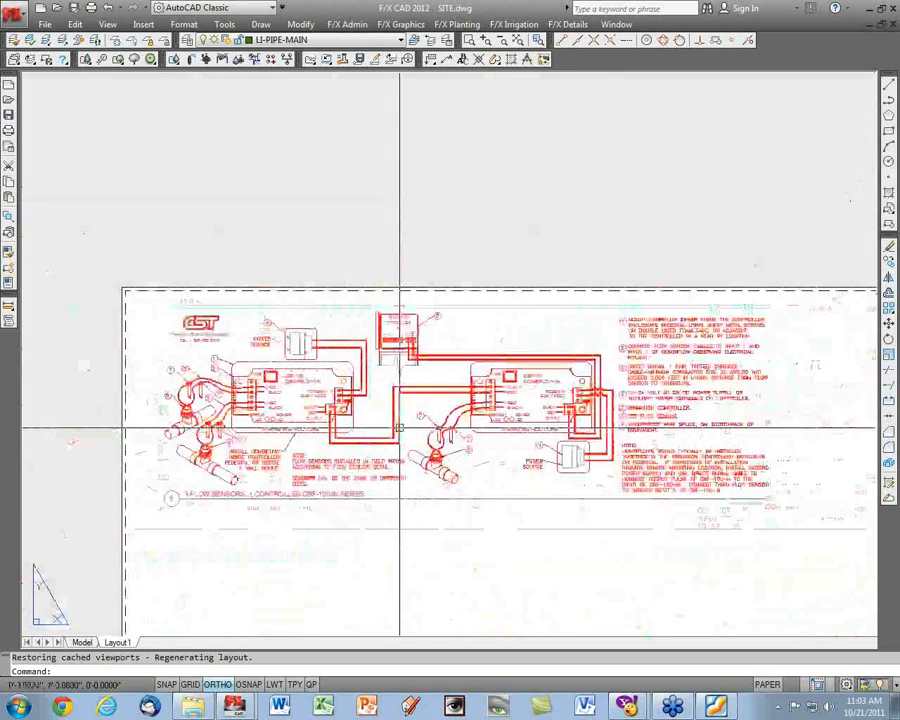
scroll(399, 428, up, 2)
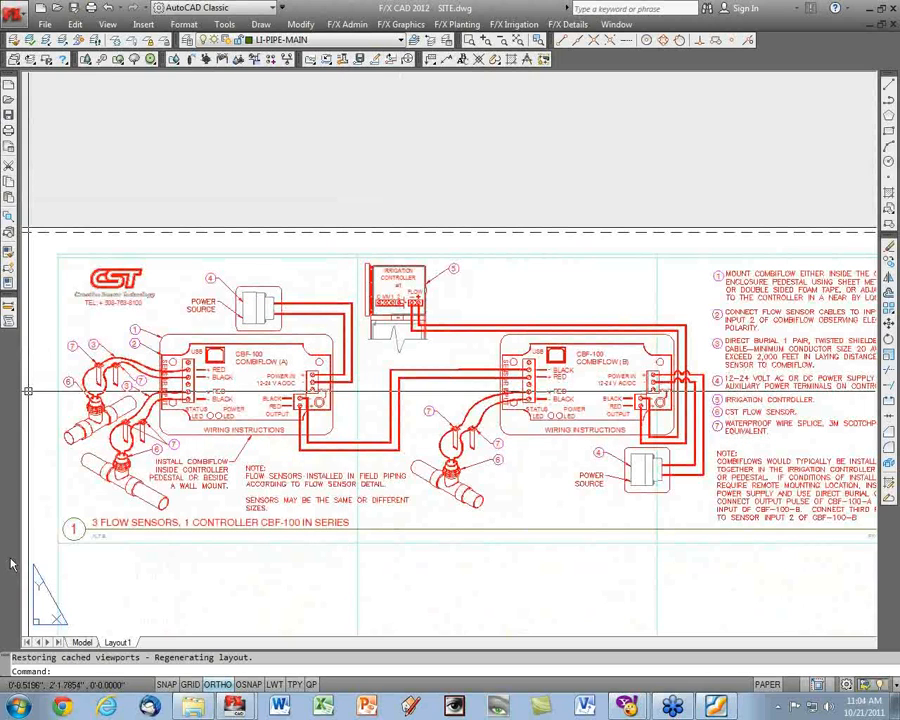
click(82, 642)
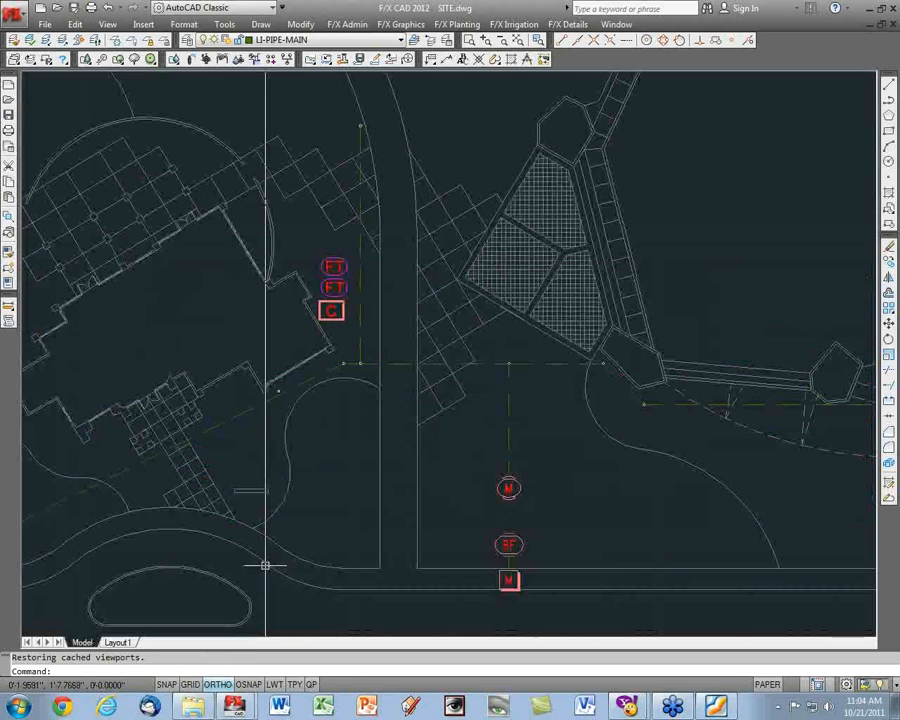
scroll(408, 446, down, 6)
middle_drag(298, 440, 634, 416)
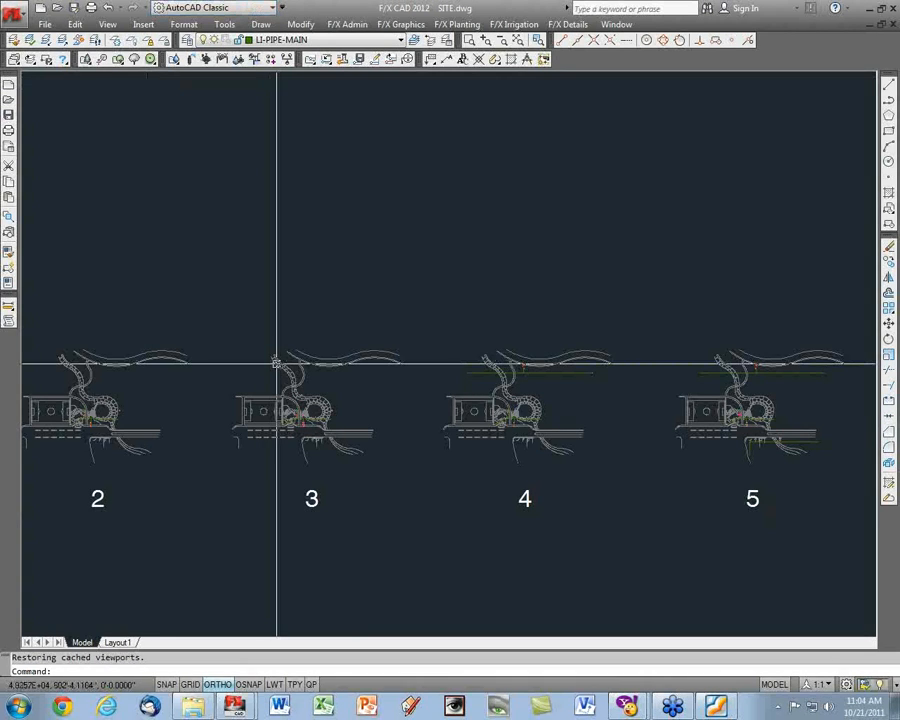
mouse_move(277, 363)
middle_down()
mouse_move(438, 352)
mouse_move(693, 381)
middle_up()
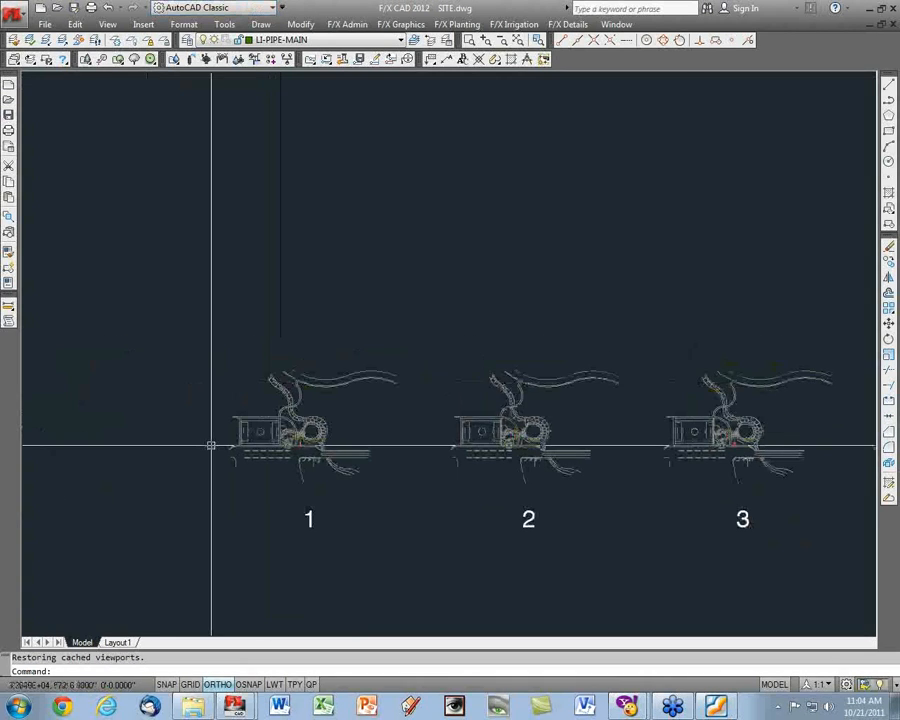
scroll(295, 452, up, 2)
scroll(295, 452, up, 3)
scroll(297, 443, up, 3)
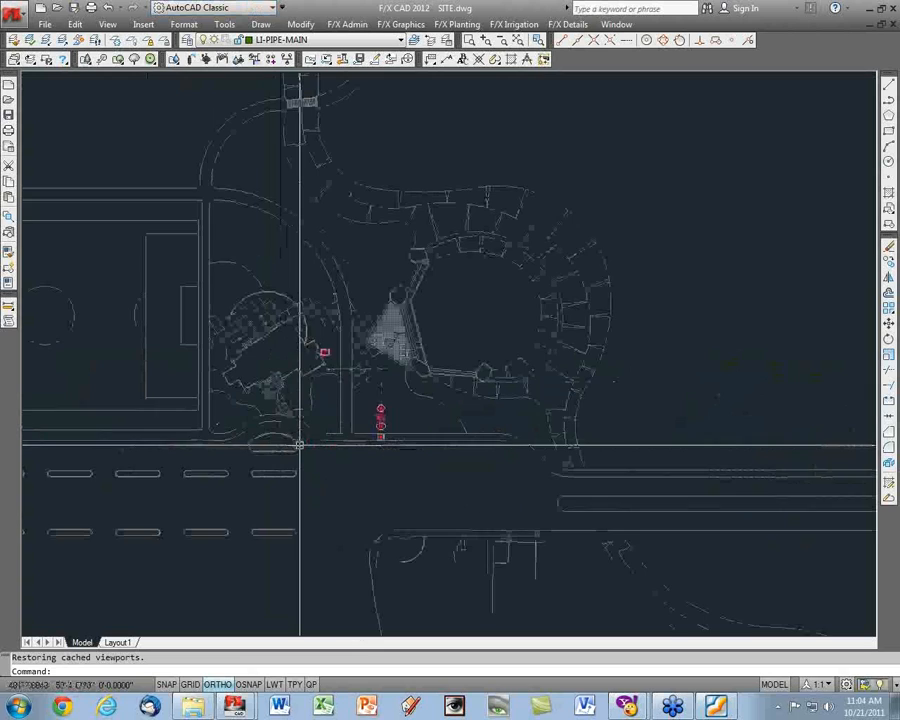
scroll(434, 352, up, 3)
scroll(434, 352, up, 2)
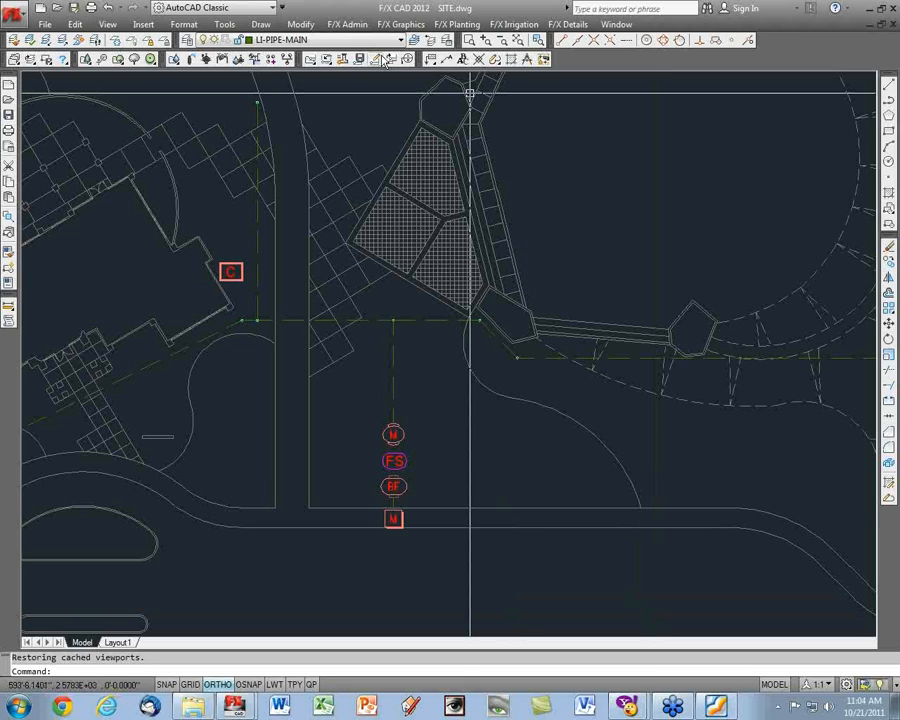
Check the drawing's list of available and placed details and leave without placing or calling out any.
click(310, 59)
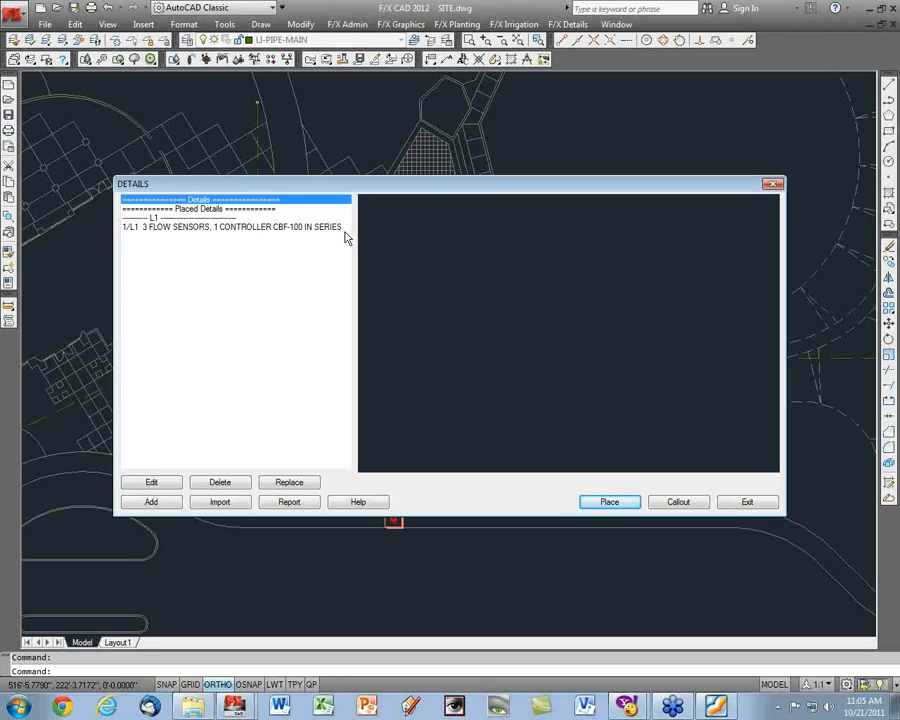
click(758, 502)
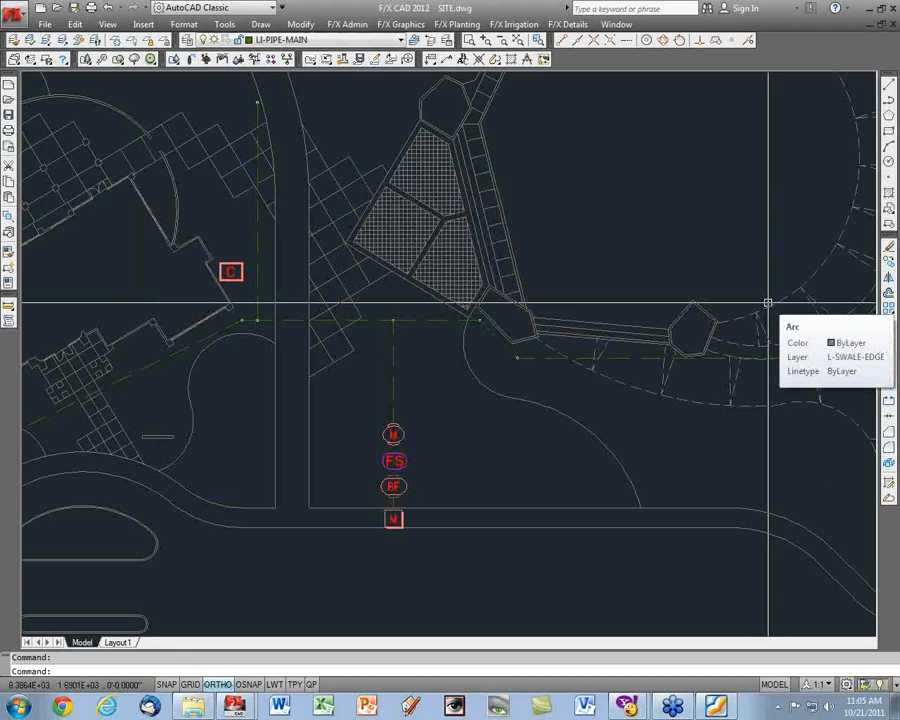